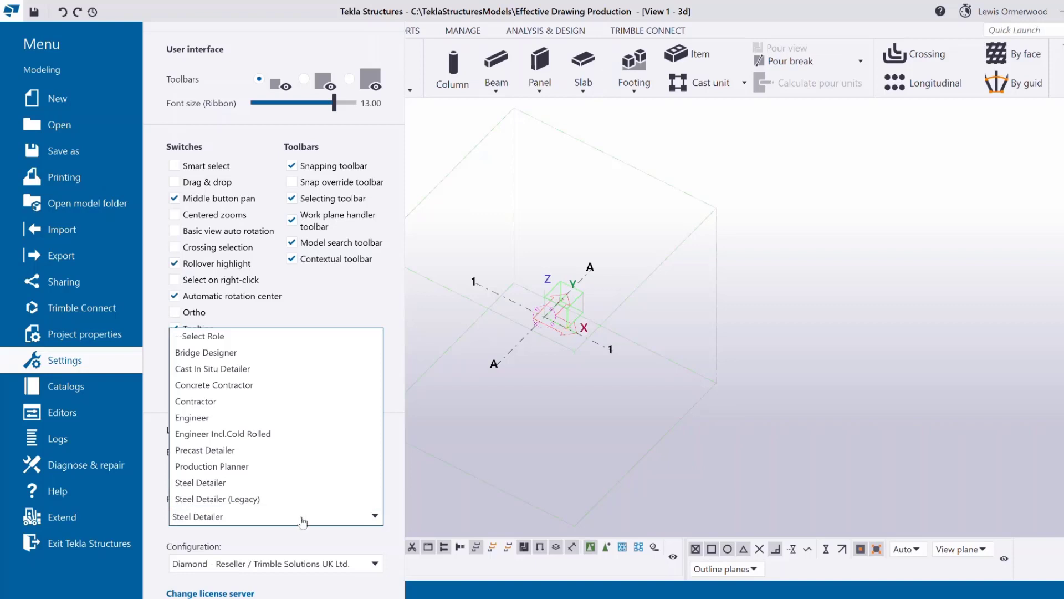
Pick the Steel Detailer role and open the project's user-defined attributes.
left_click(297, 485)
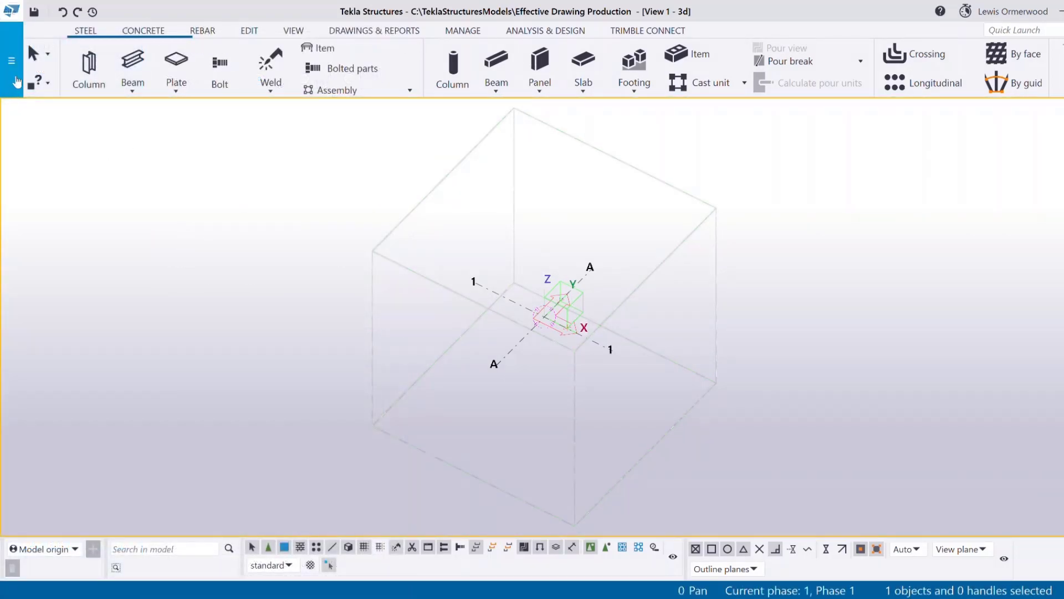
left_click(11, 59)
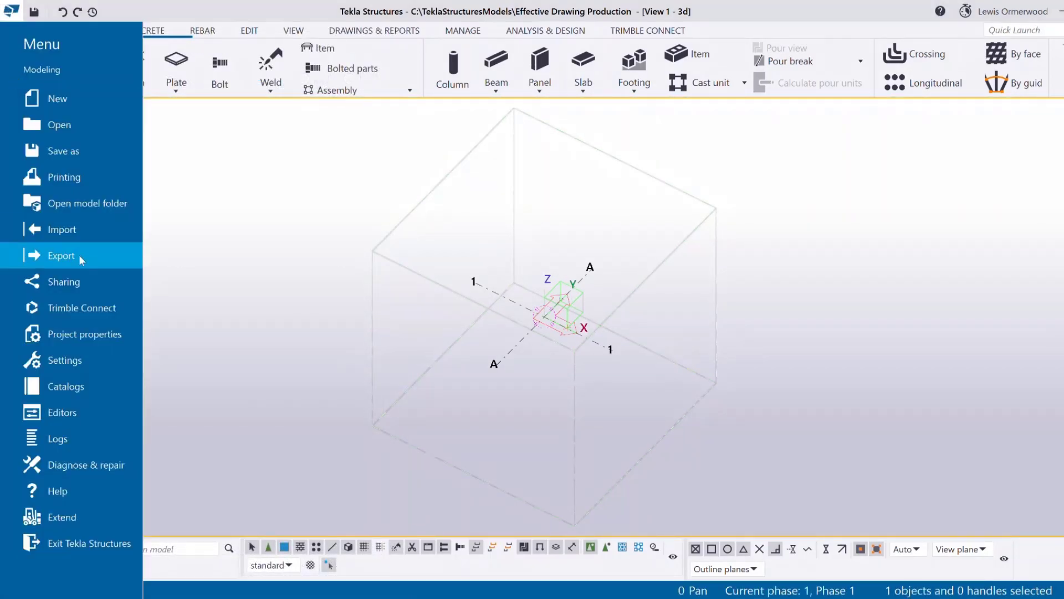
left_click(131, 335)
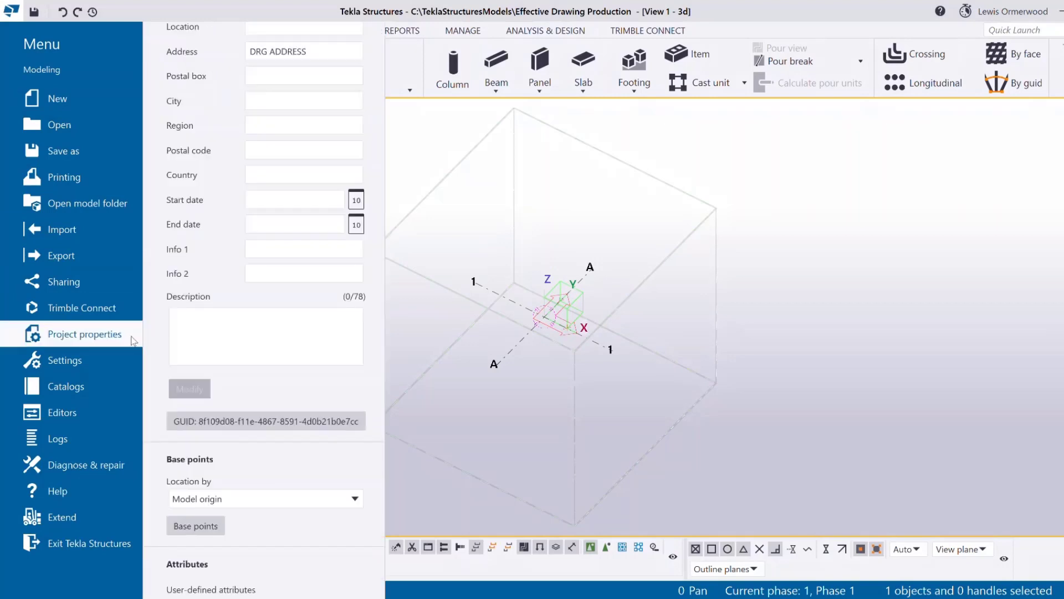
left_click(279, 593)
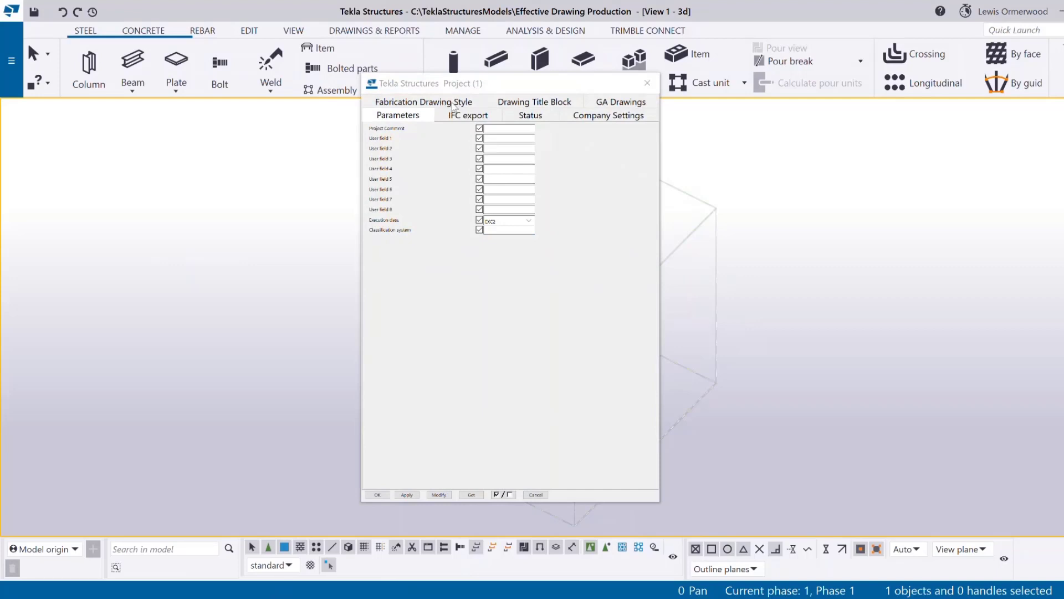
On Fabrication Drawing Style, set border to ONE after trying TWO, and fabrication status box to NO.
left_click(454, 106)
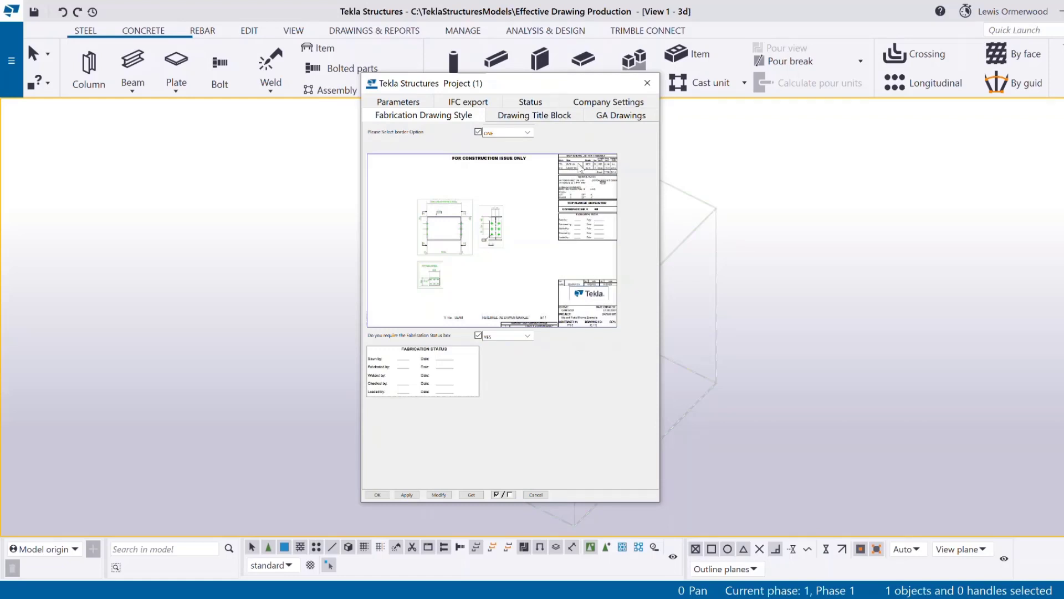
left_click(511, 135)
left_click(511, 155)
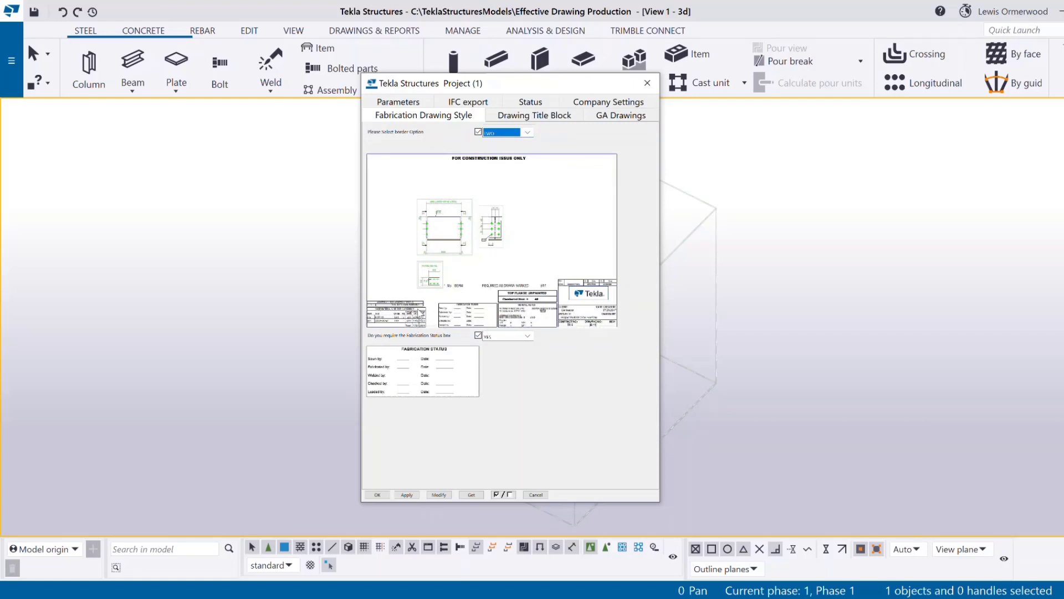
left_click(527, 132)
left_click(507, 142)
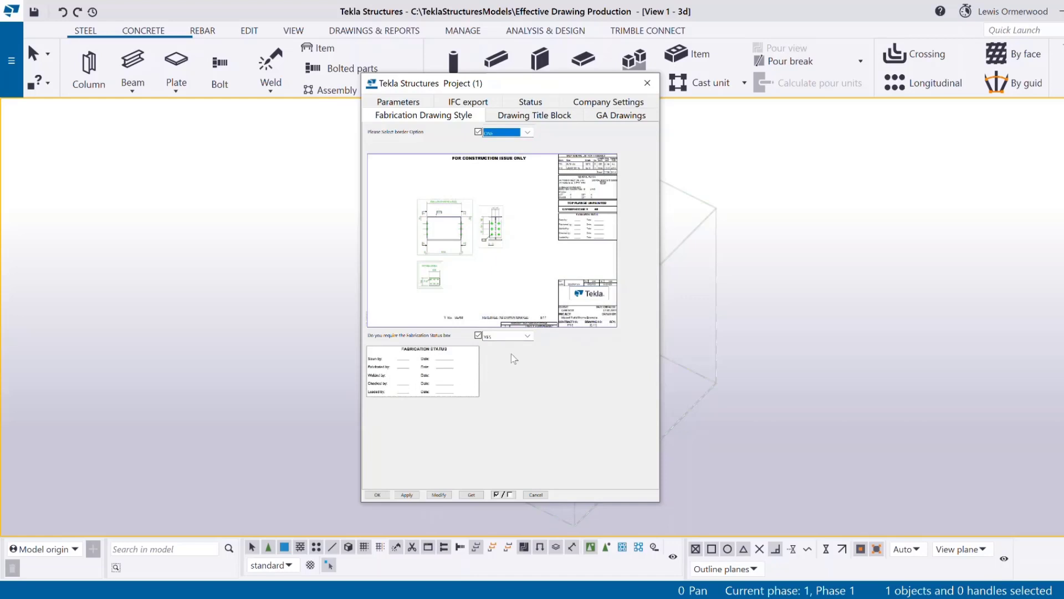
left_click(505, 337)
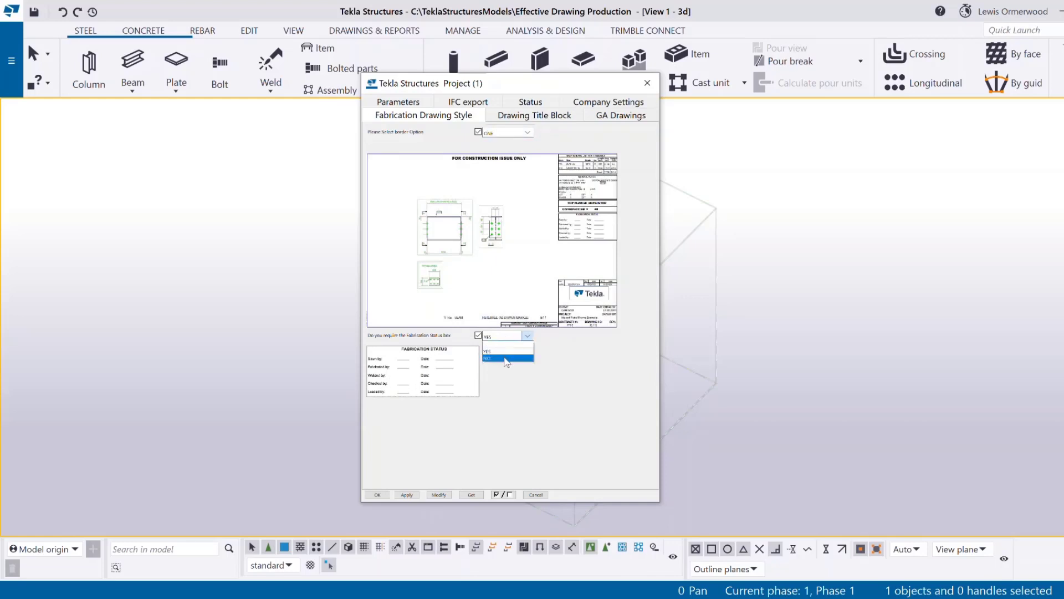
left_click(507, 358)
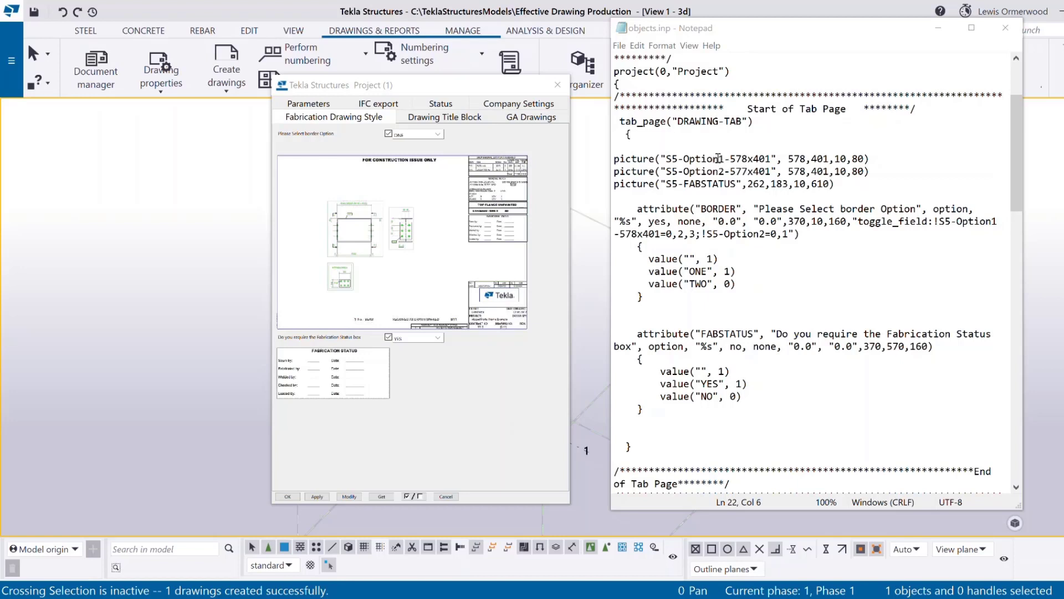
Review the BORDER and FABSTATUS picture lines, attribute names and ONE/TWO values in objects.inp, then close it.
left_click_drag(869, 172, 612, 157)
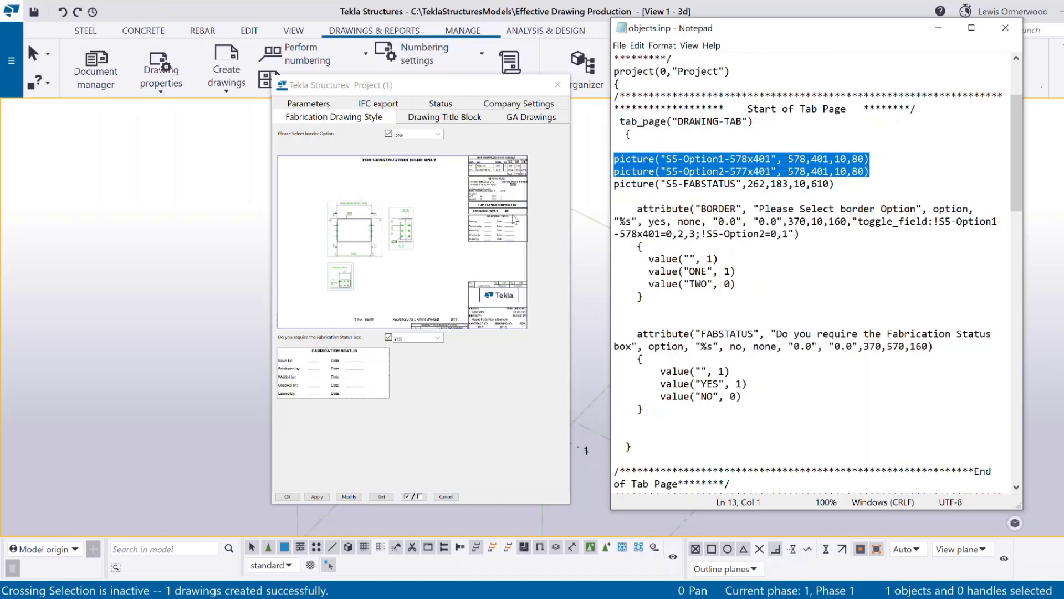
left_click_drag(828, 185, 619, 184)
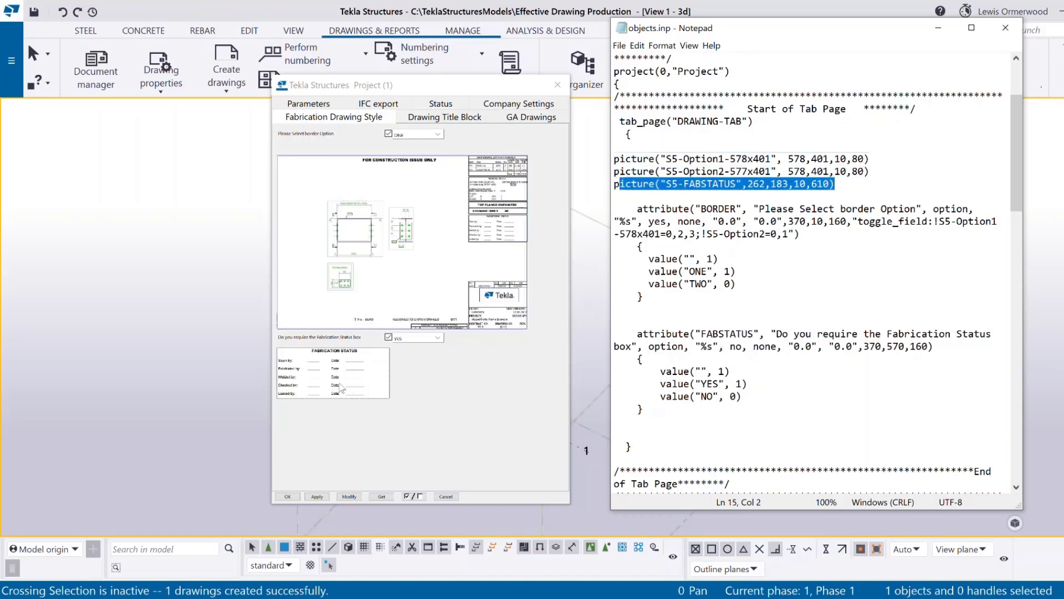
left_click(763, 256)
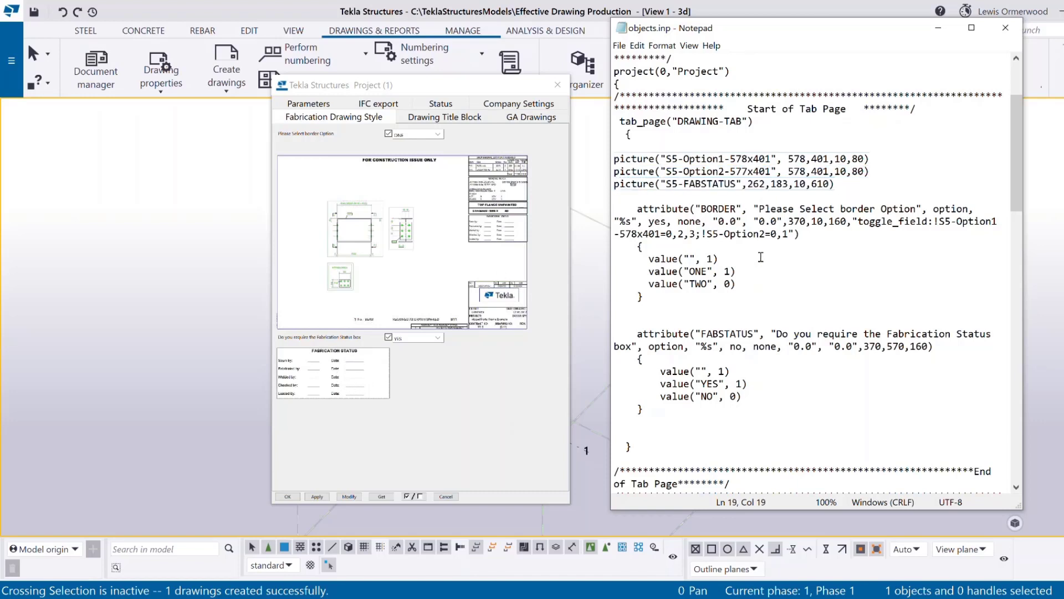
double_click(724, 210)
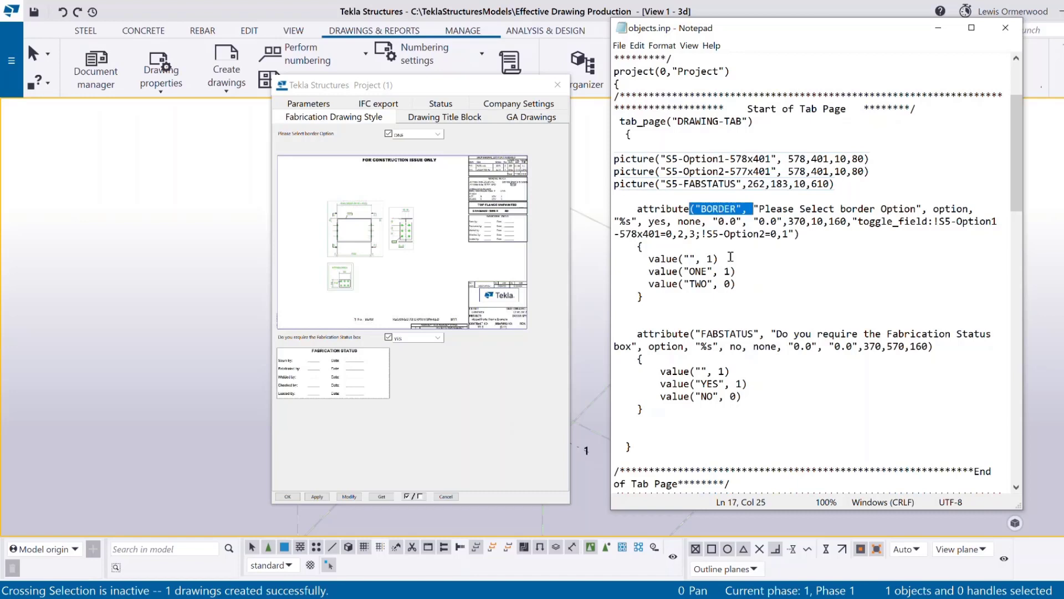
double_click(734, 334)
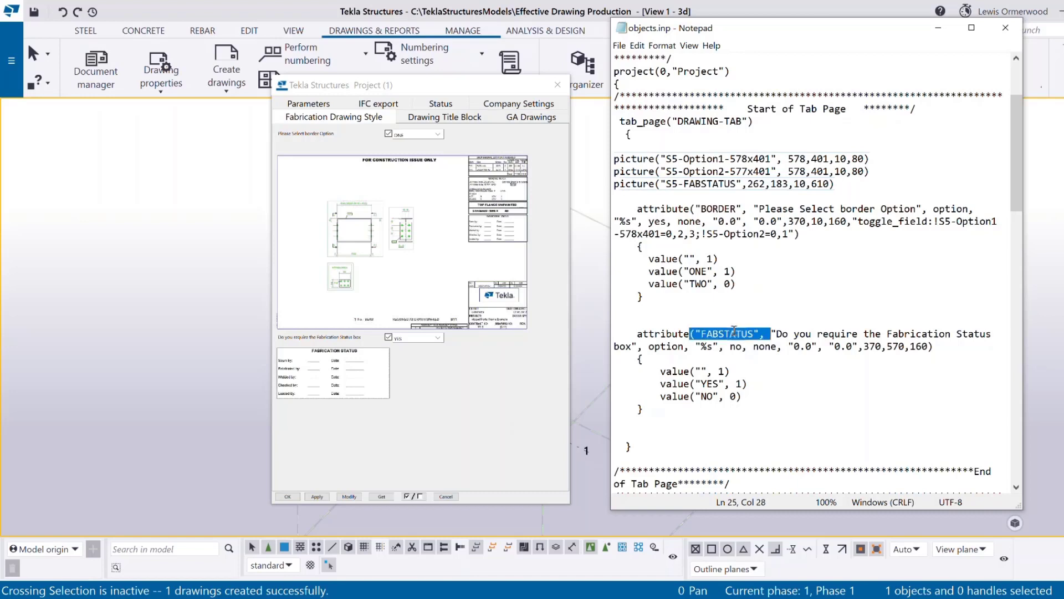
double_click(729, 210)
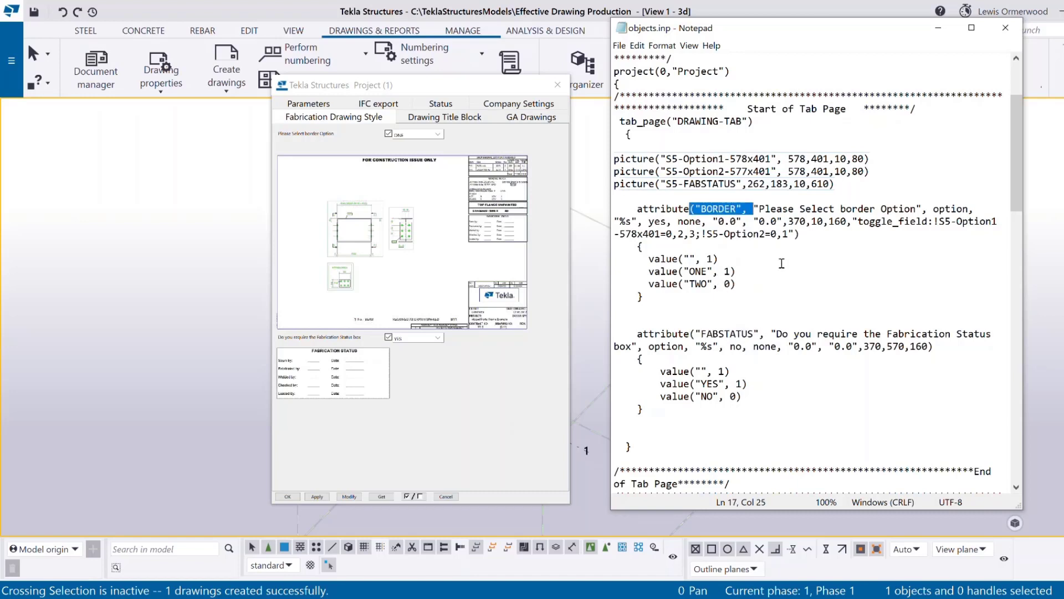
left_click_drag(770, 267, 685, 267)
left_click_drag(744, 282, 678, 259)
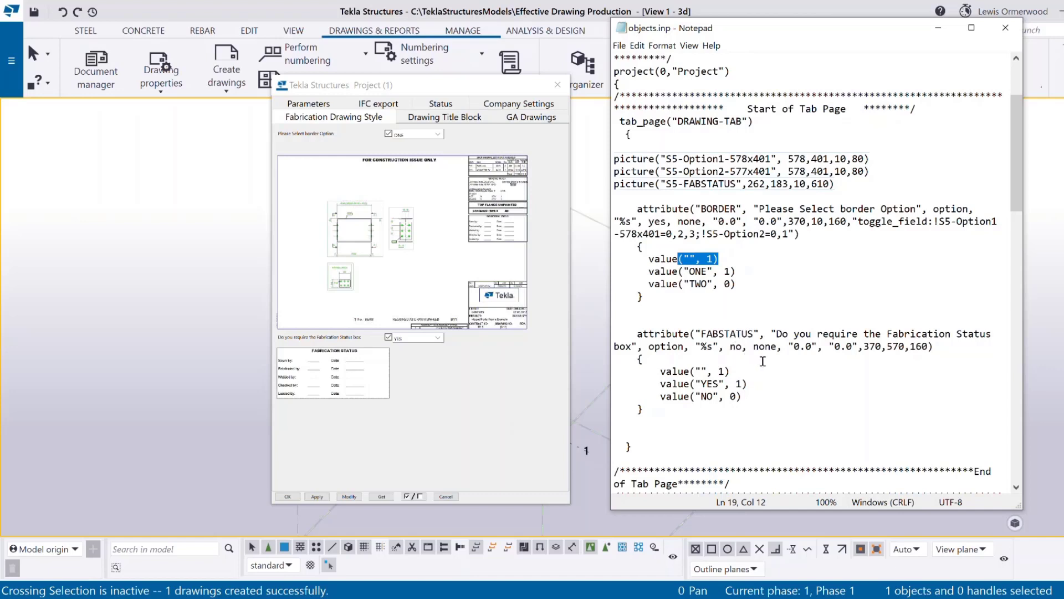
left_click_drag(755, 396, 692, 368)
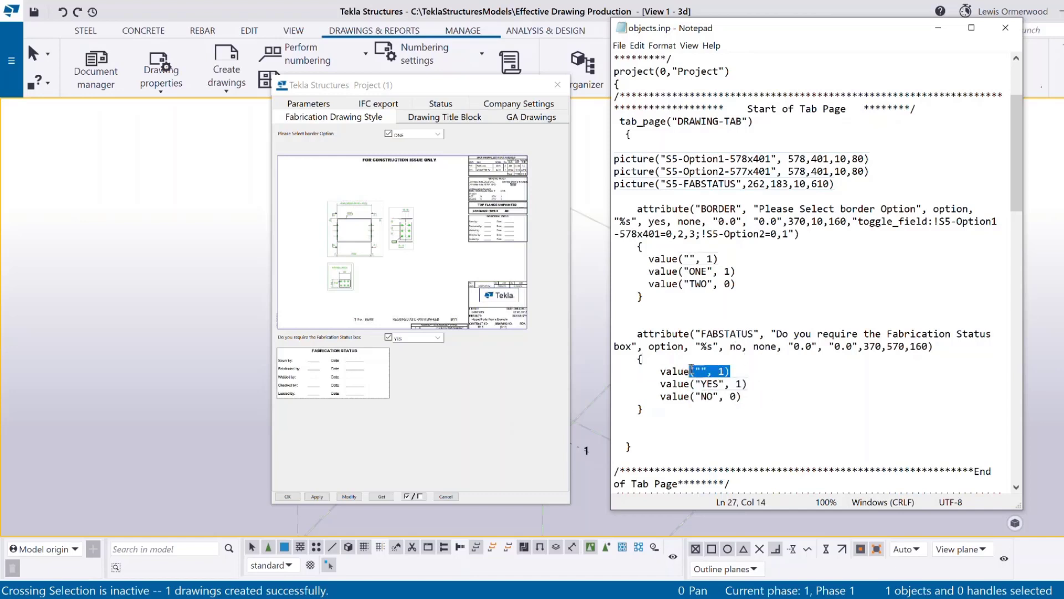
left_click(1006, 27)
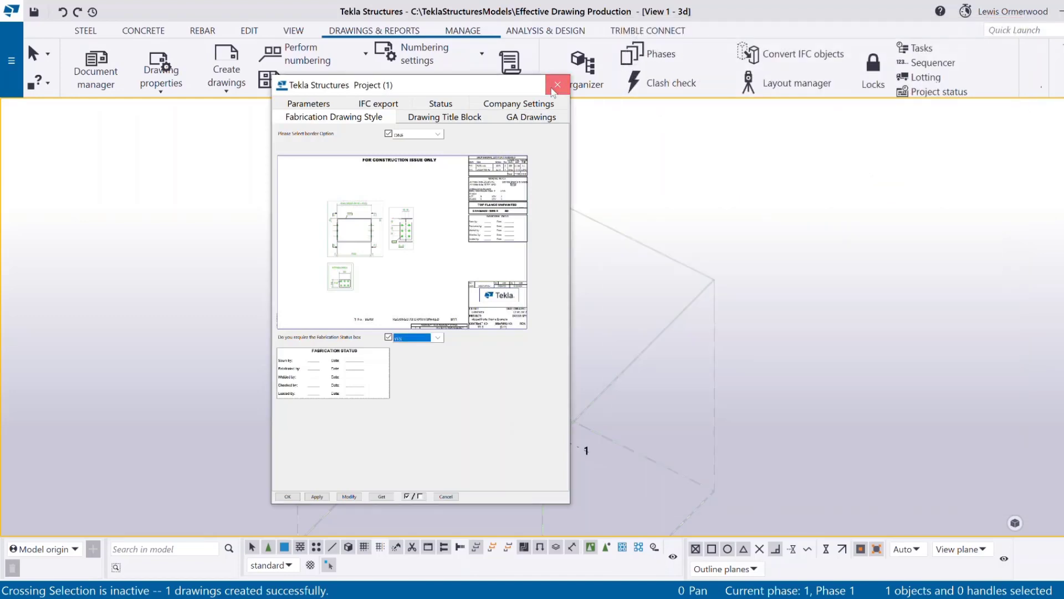
Open drawing C.1 and edit its Fabrication Status table in the Drawing layout editor.
left_click(557, 84)
left_click(96, 71)
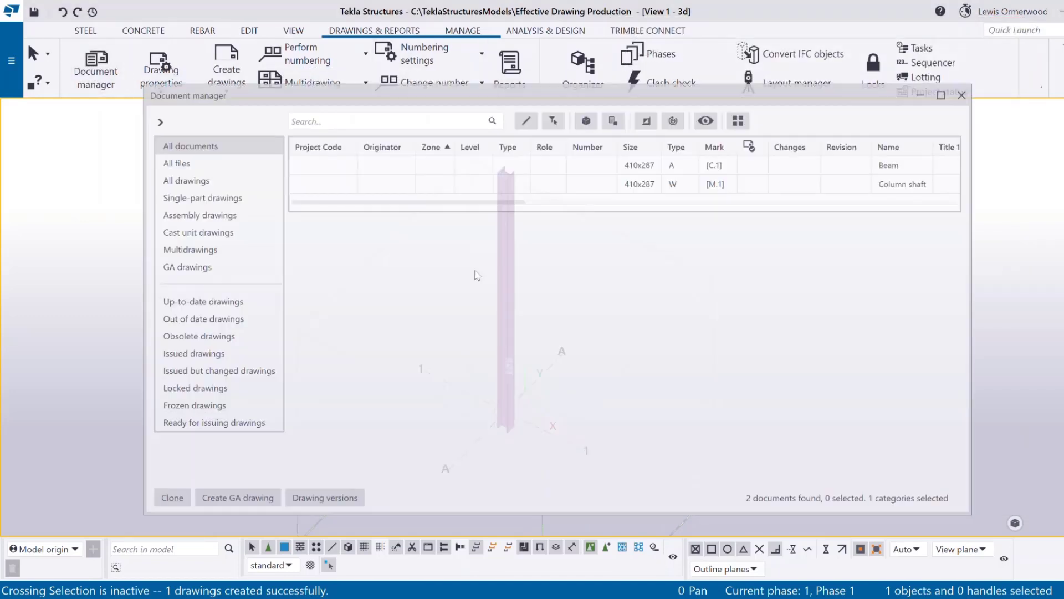
left_click(966, 100)
scroll(555, 280, "down", 1)
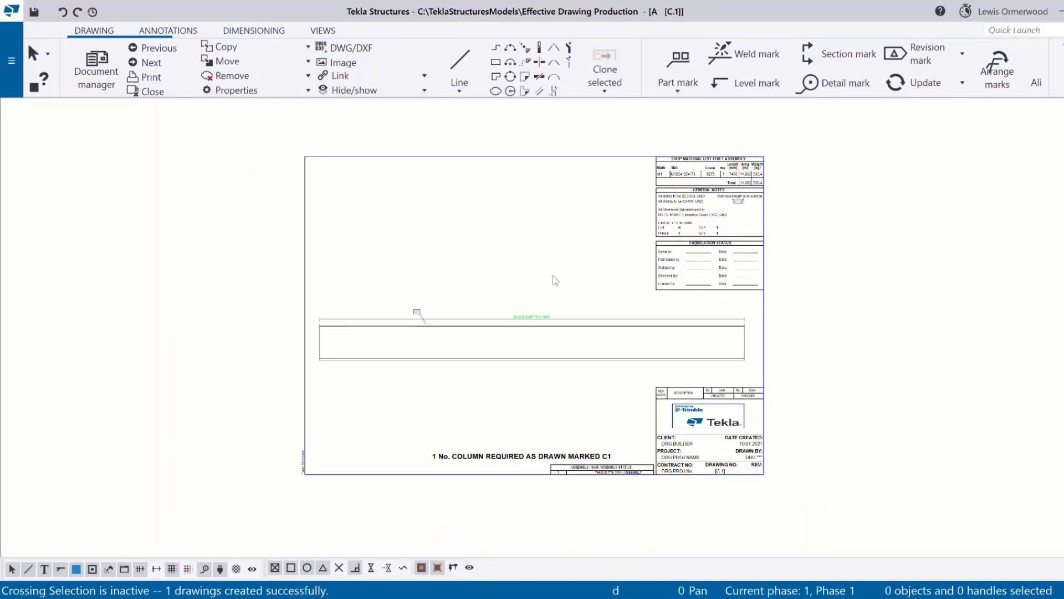
double_click(703, 287)
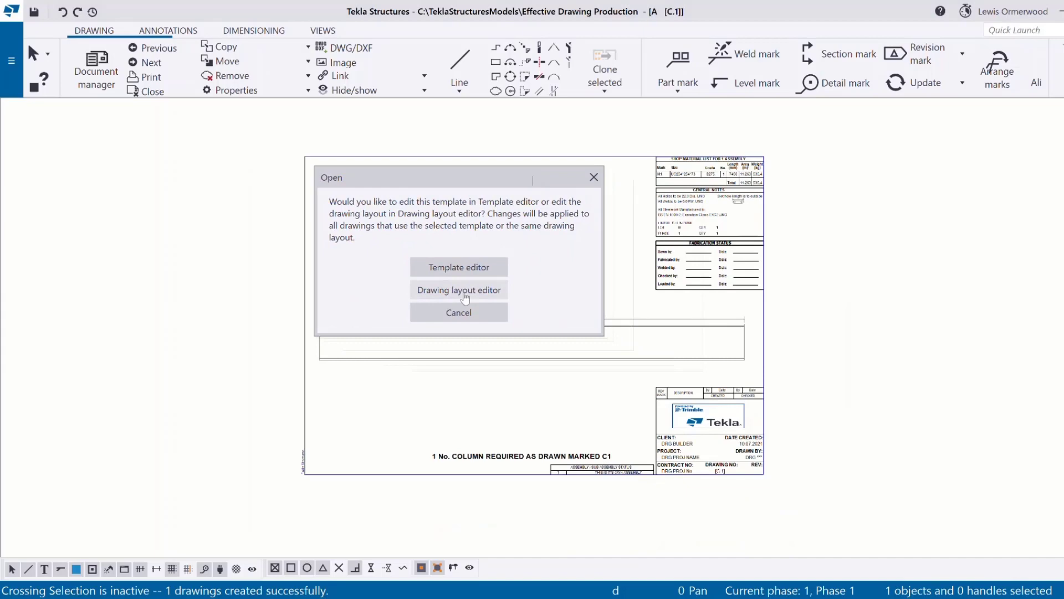
left_click(465, 299)
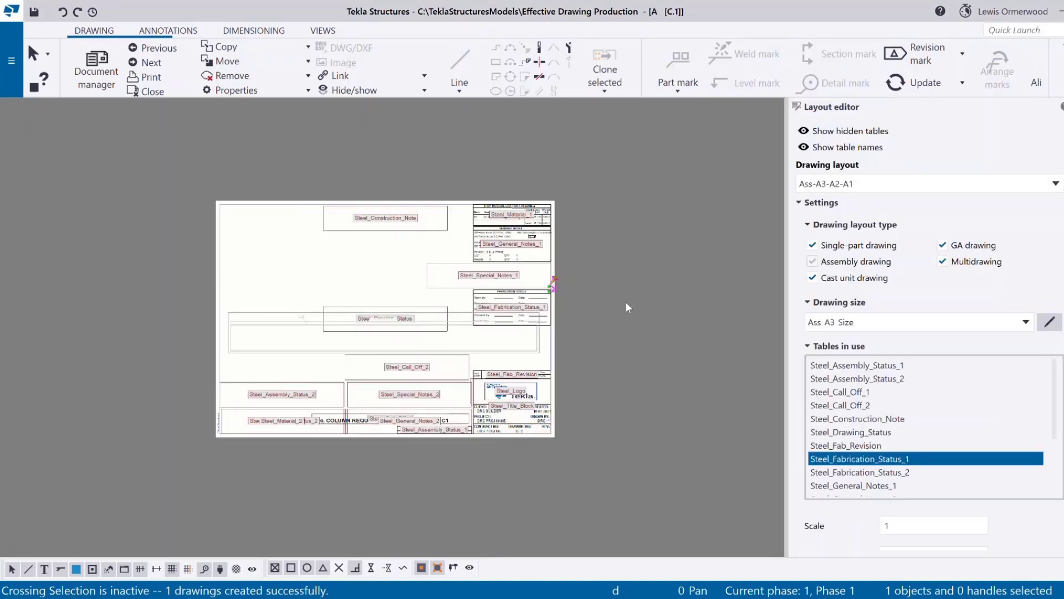
Zoom around the Ass-A3-A2-A1 layout sheet to inspect its tables in use.
scroll(407, 393, "up", 2)
scroll(388, 416, "down", 1)
scroll(358, 435, "up", 1)
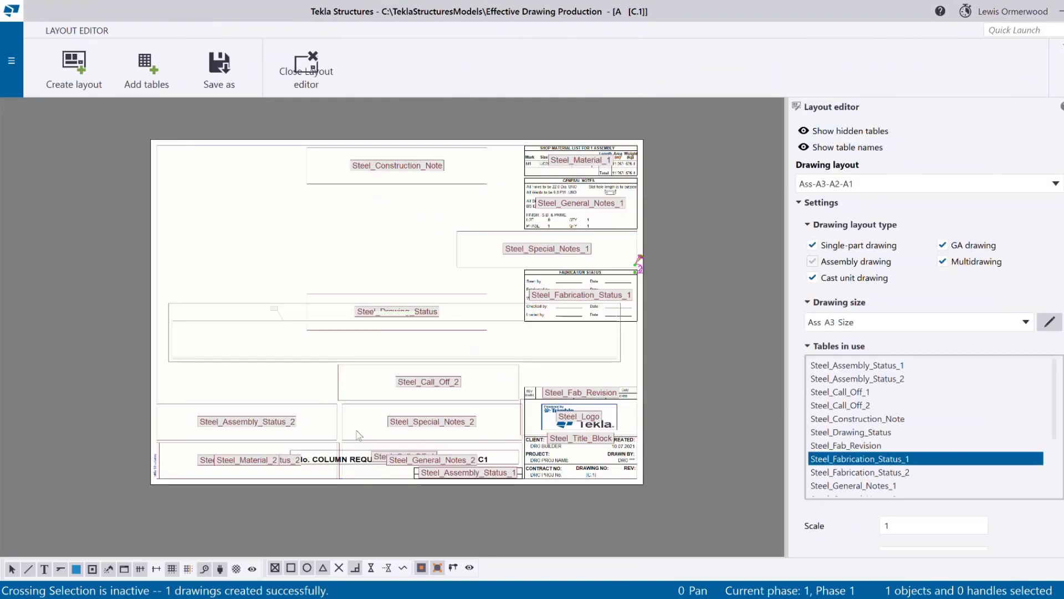
scroll(359, 435, "up", 1)
scroll(442, 482, "down", 1)
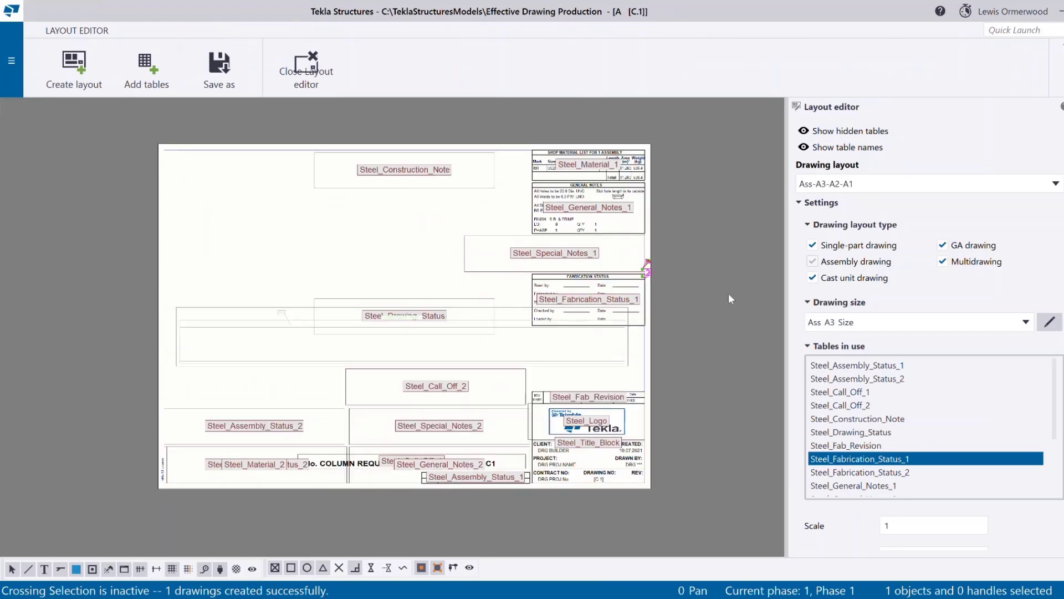
scroll(595, 255, "up", 1)
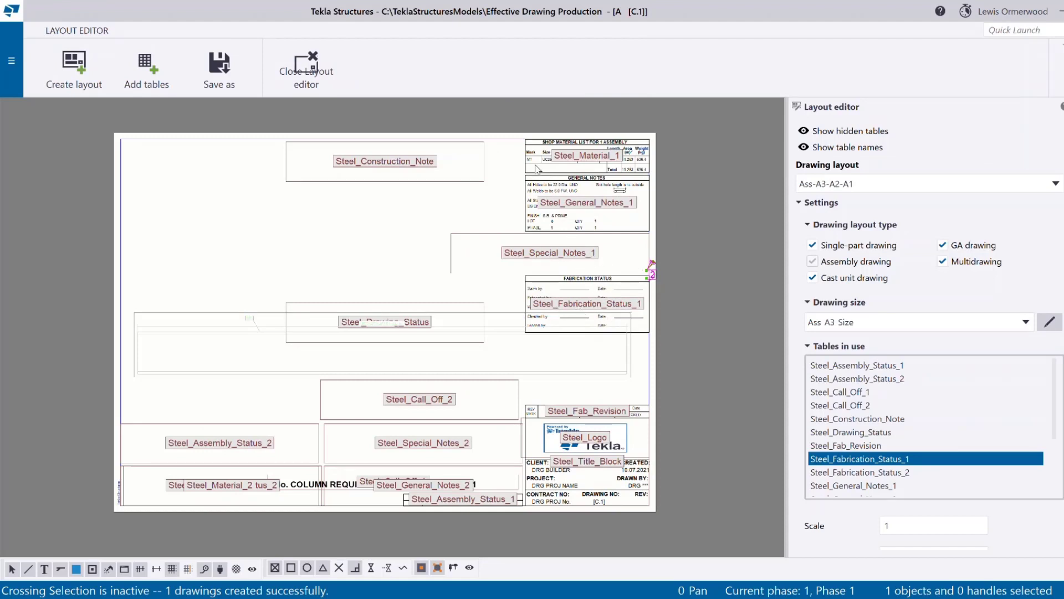
scroll(453, 487, "up", 1)
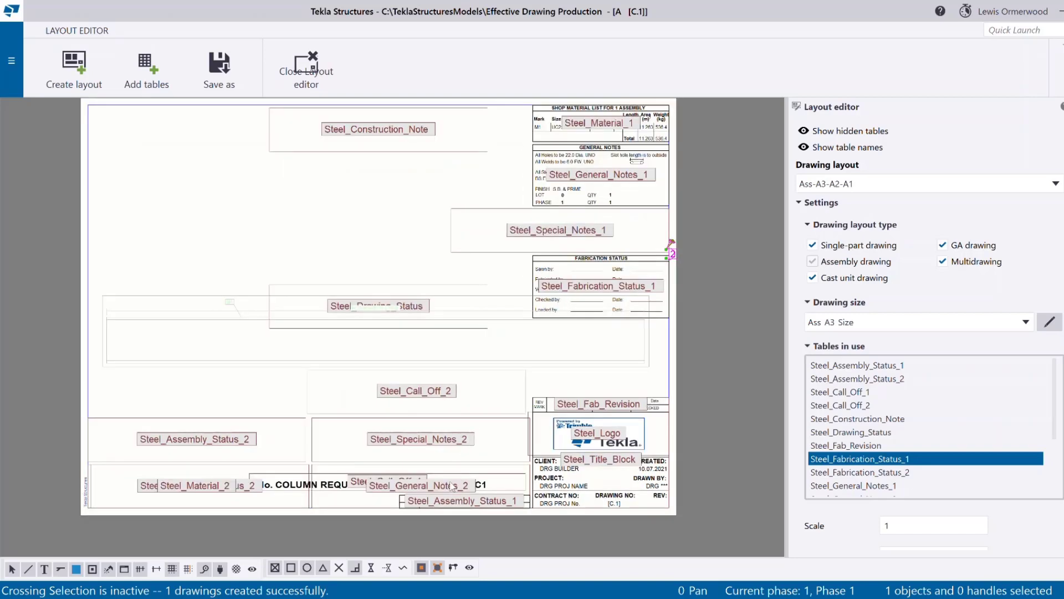
scroll(453, 486, "up", 2)
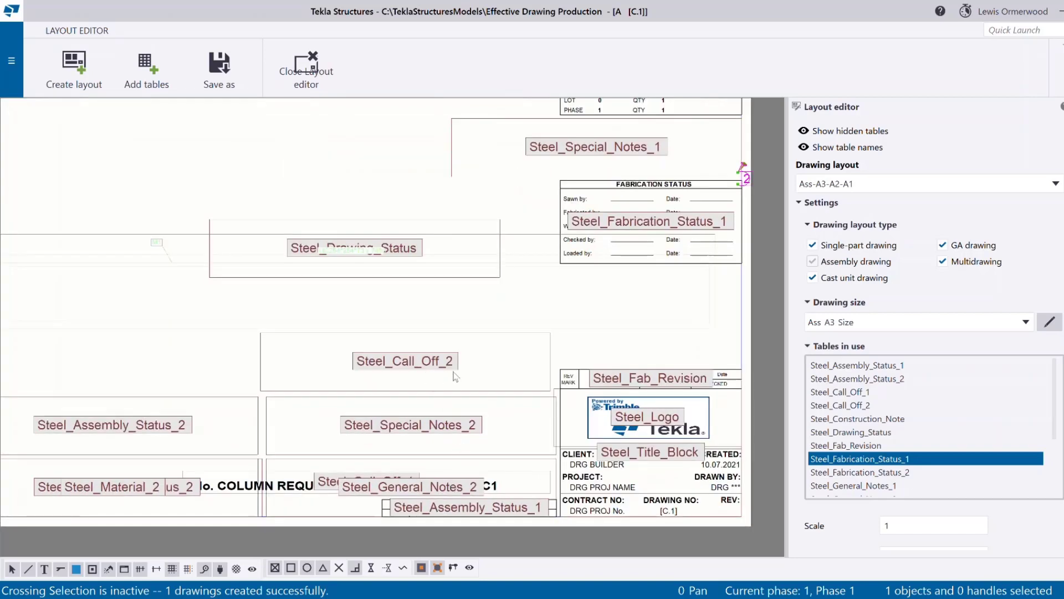
scroll(456, 377, "down", 3)
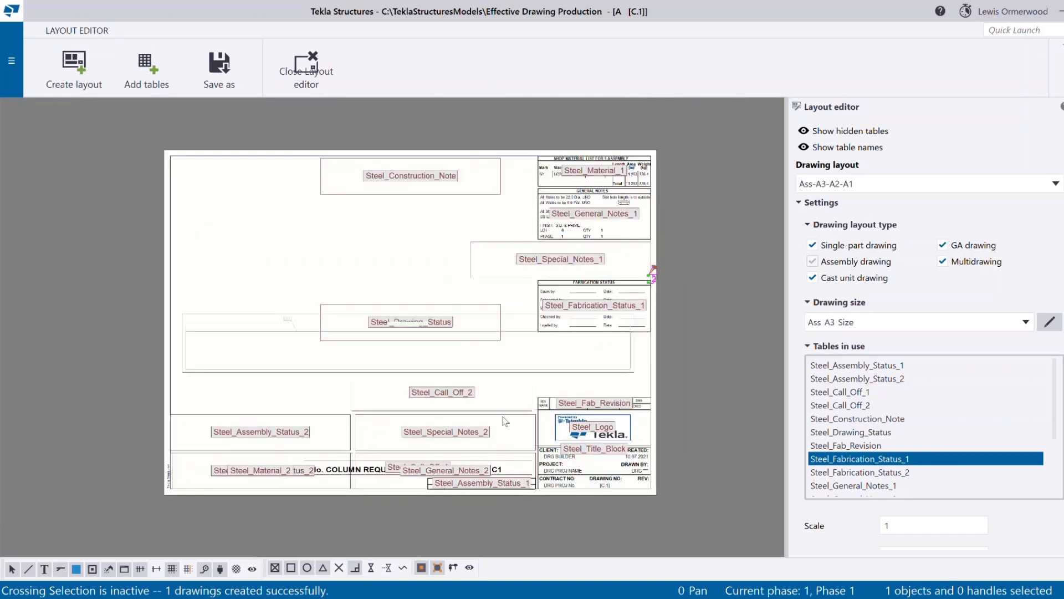
scroll(409, 460, "up", 1)
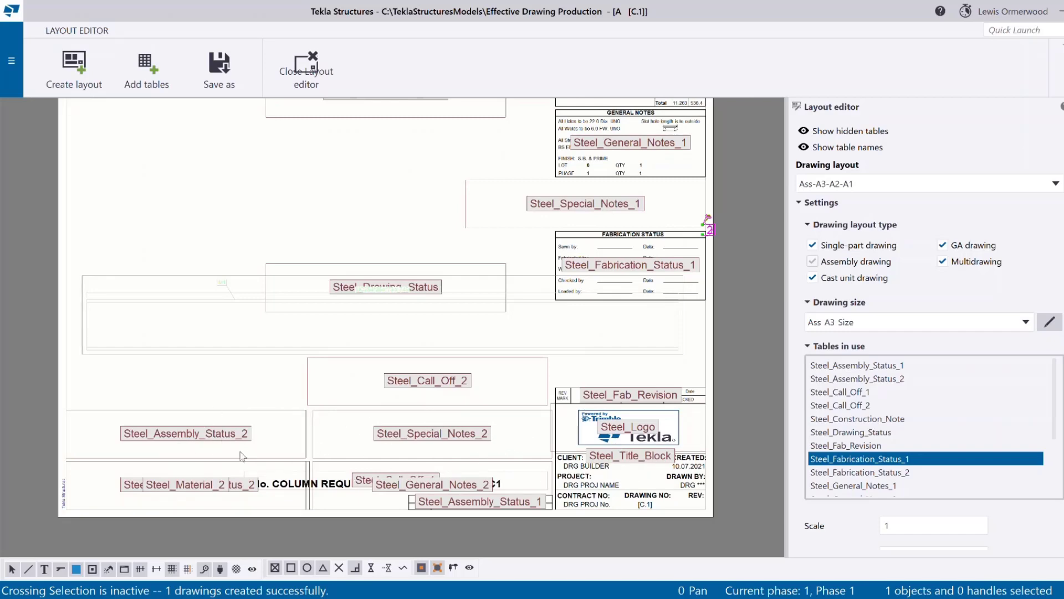
scroll(274, 445, "down", 3)
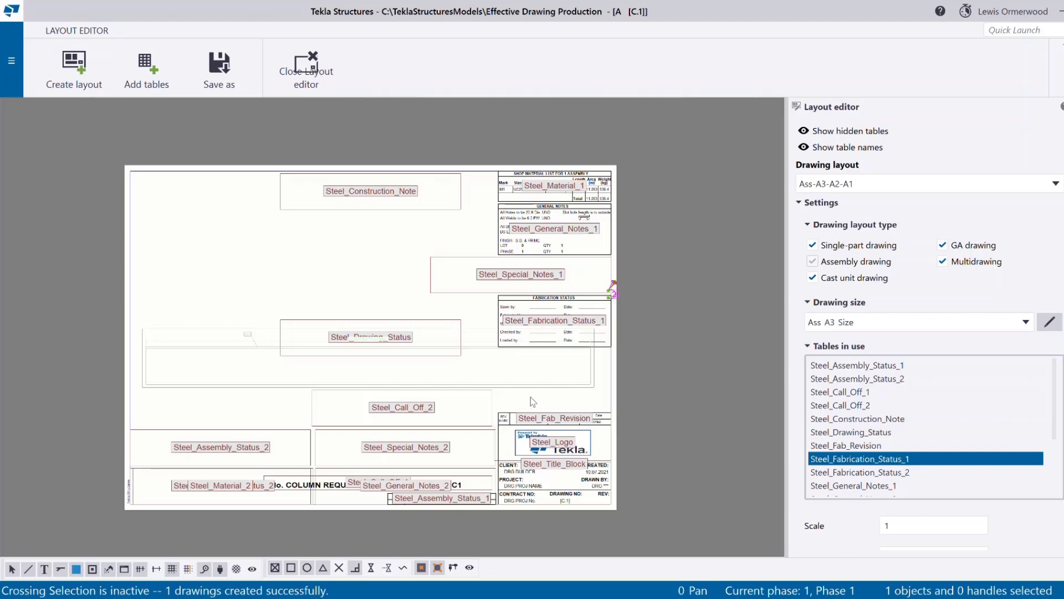
scroll(546, 358, "down", 1)
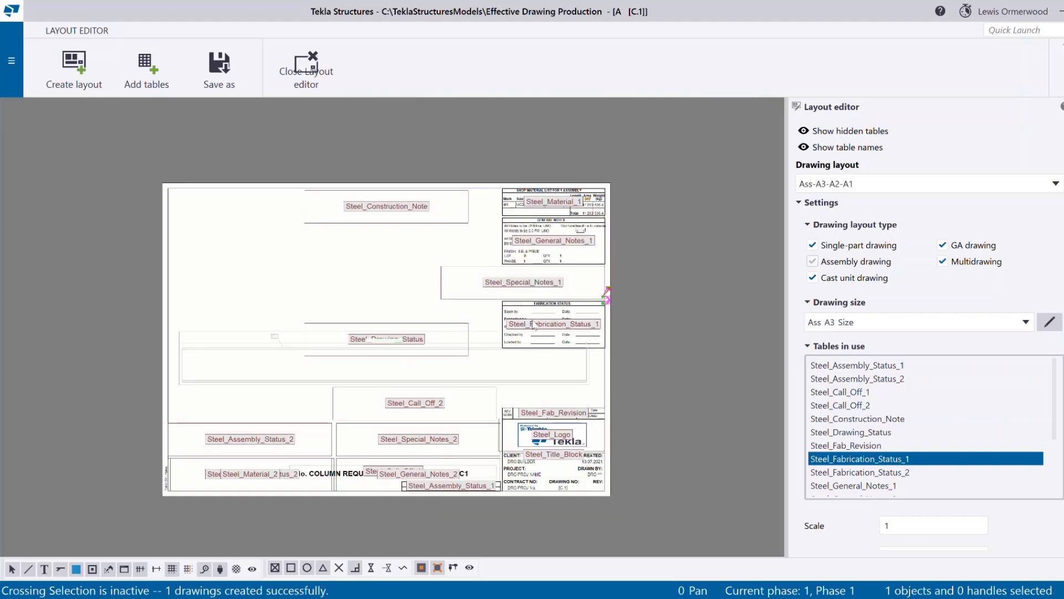
scroll(532, 321, "up", 1)
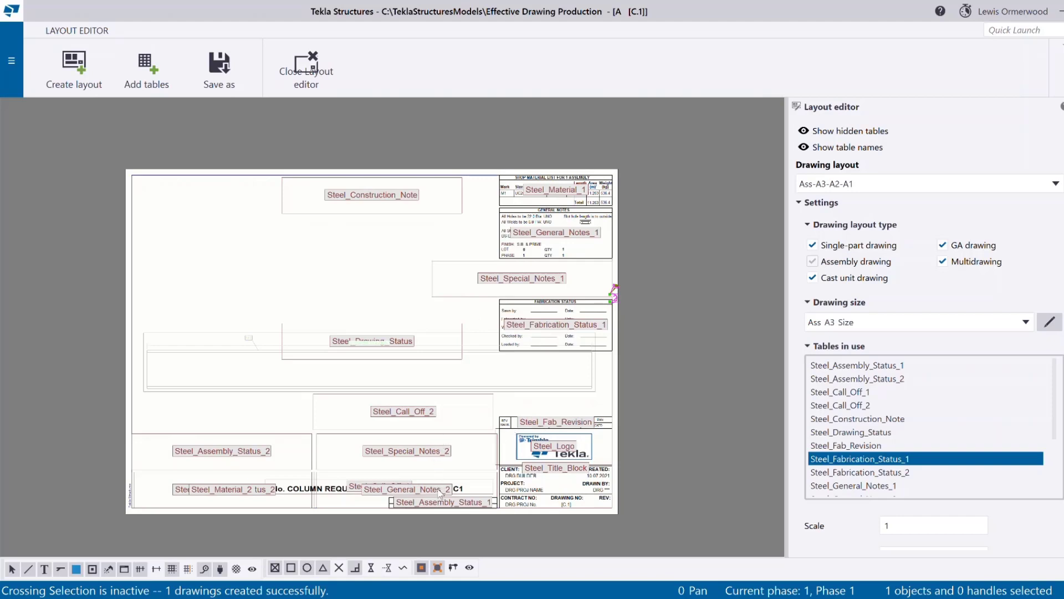
Open the Steel_Assembly_Status_2 table in Template Editor, accepting default toolbars and dismissing the version warning.
double_click(234, 464)
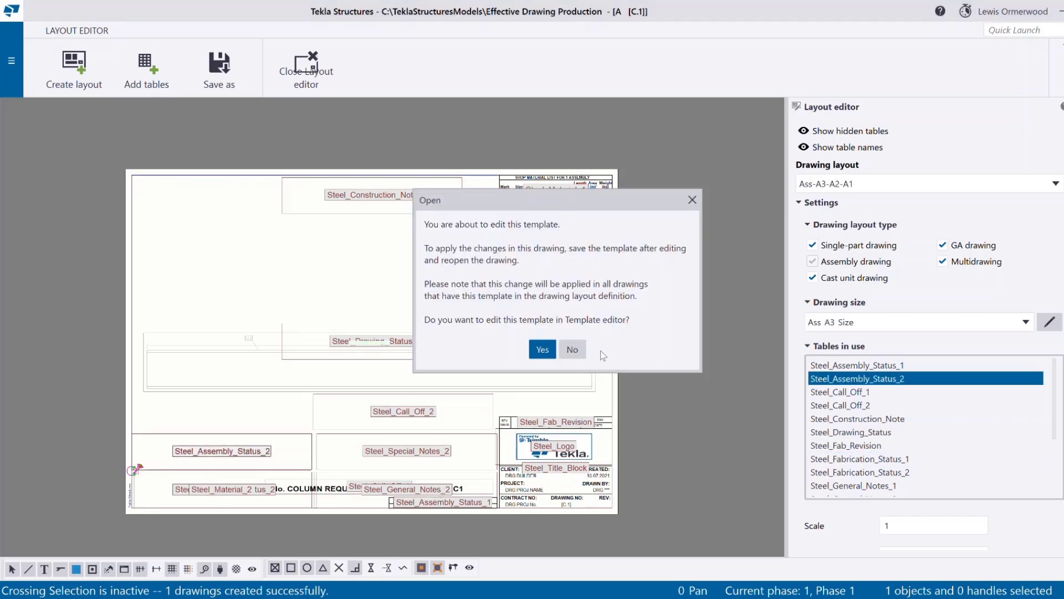
left_click(540, 351)
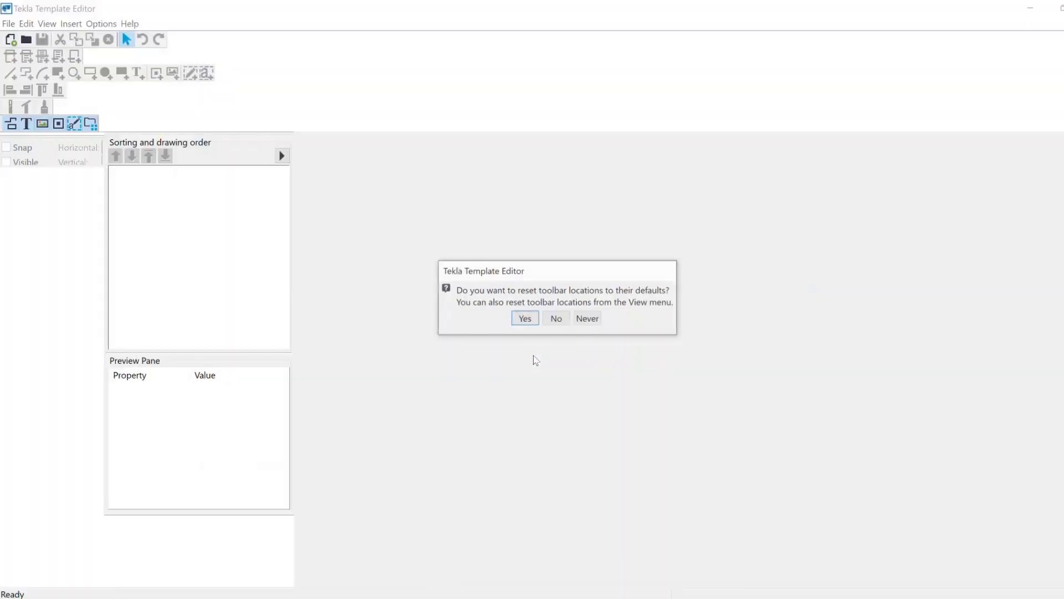
left_click(524, 321)
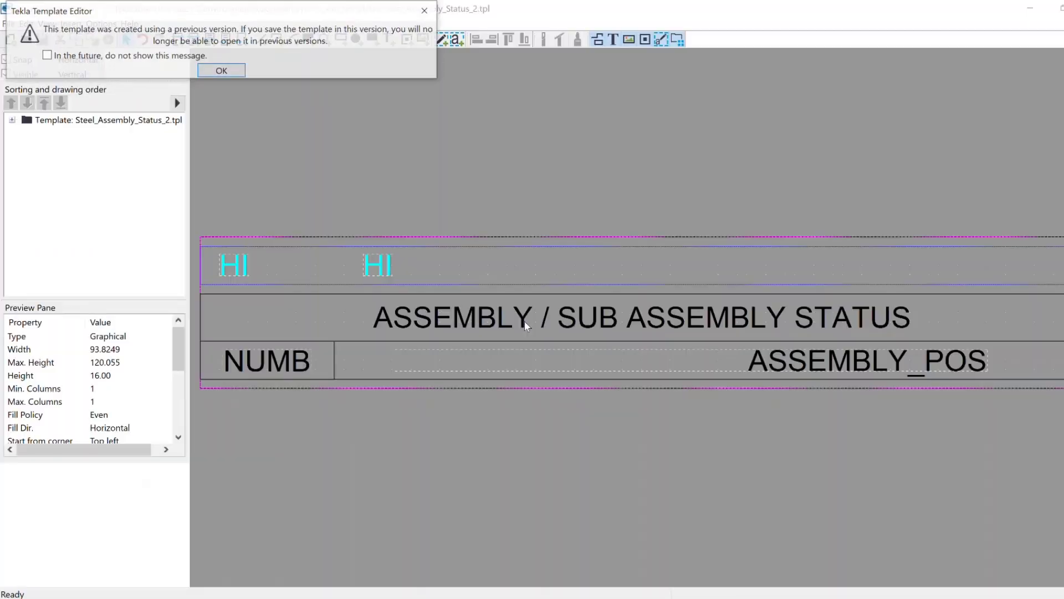
left_click(233, 75)
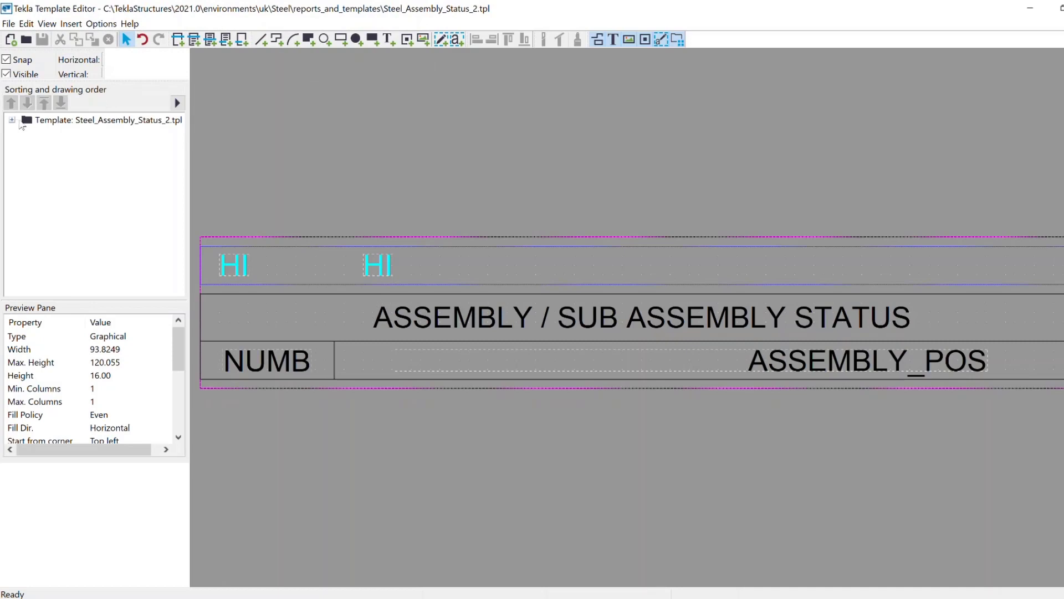
Open the ASSEMBLY row's properties and its full rule contents.
left_click(12, 120)
left_click(41, 136)
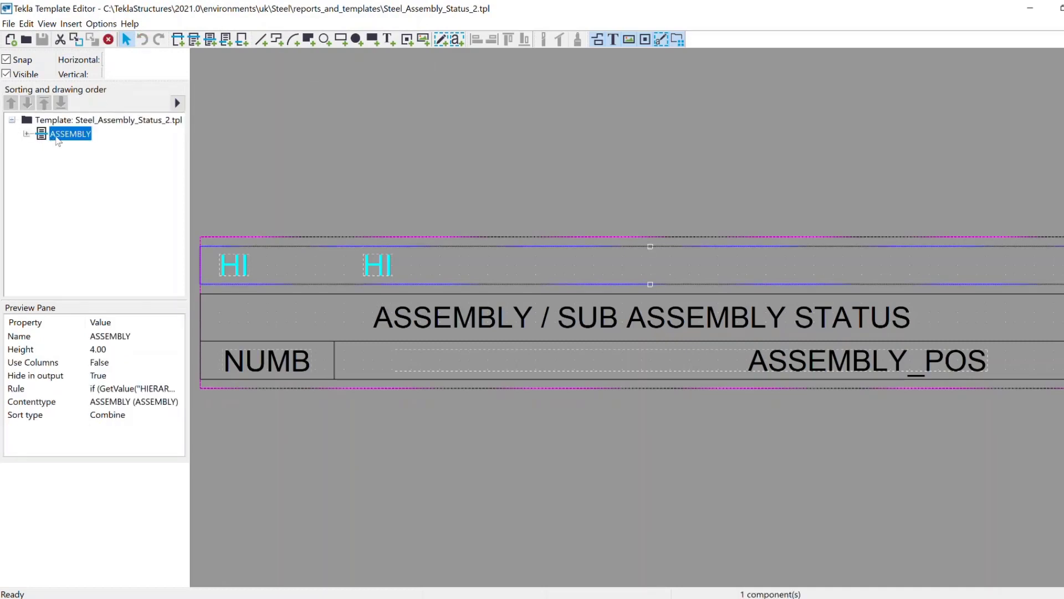
left_click(56, 137)
left_click(56, 137)
double_click(47, 137)
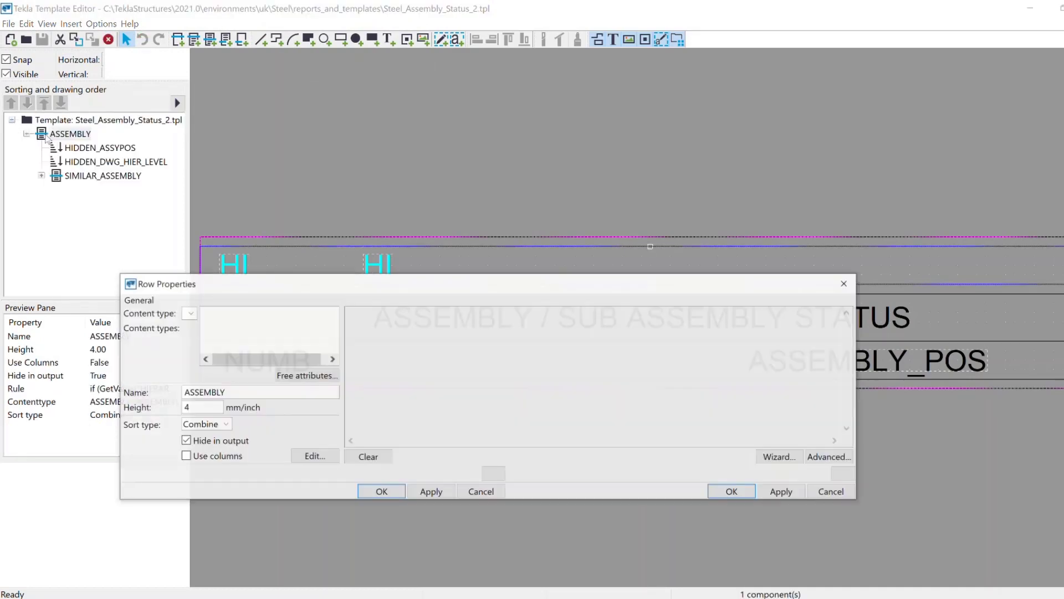
left_click(829, 474)
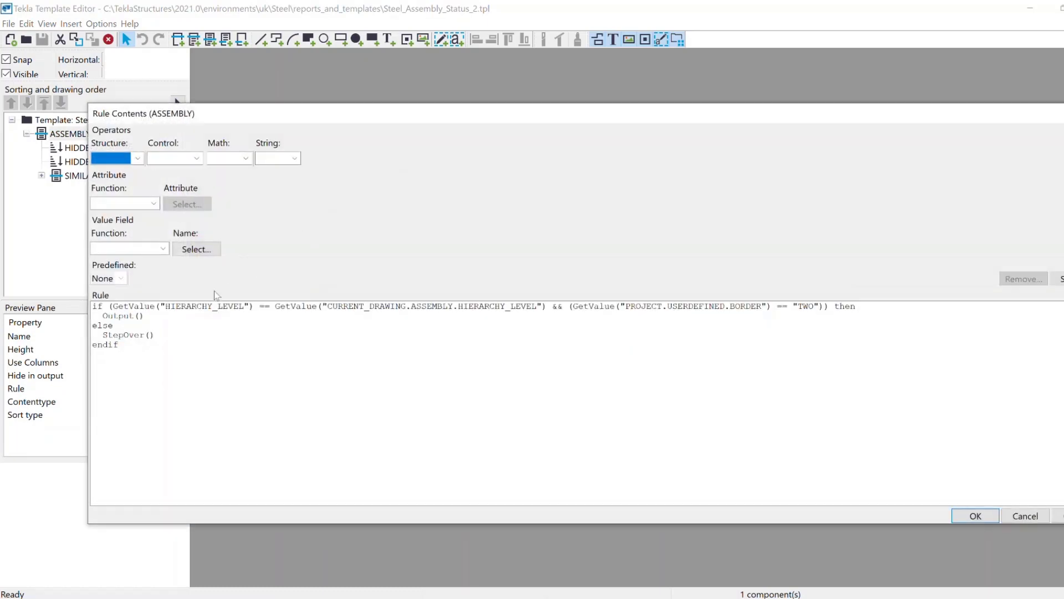
Review the rule condition requiring PROJECT.USERDEFINED.BORDER to equal TWO, then close without changes.
left_click_drag(93, 306, 565, 306)
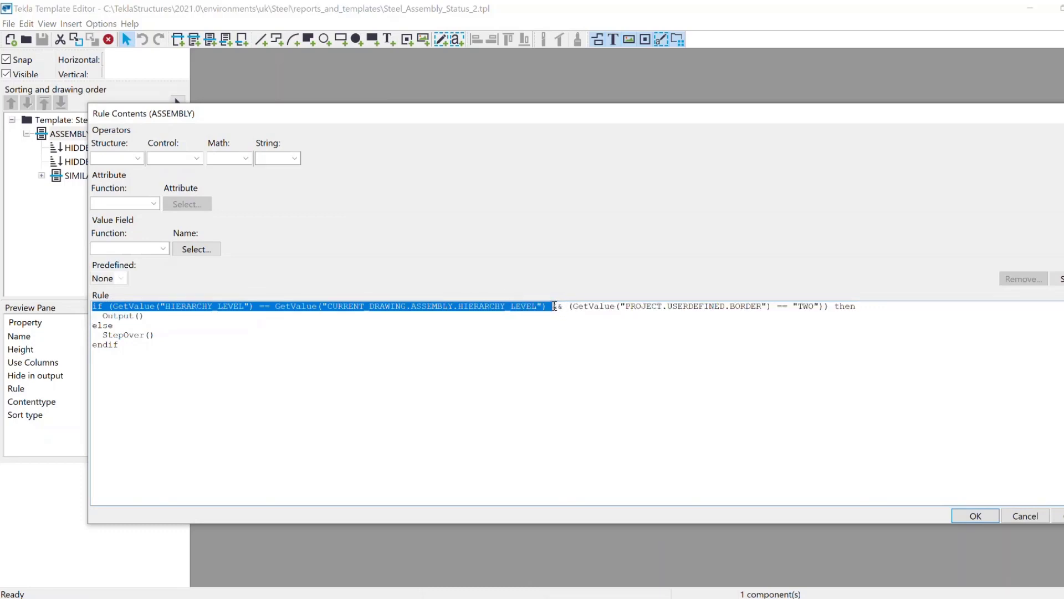
double_click(558, 306)
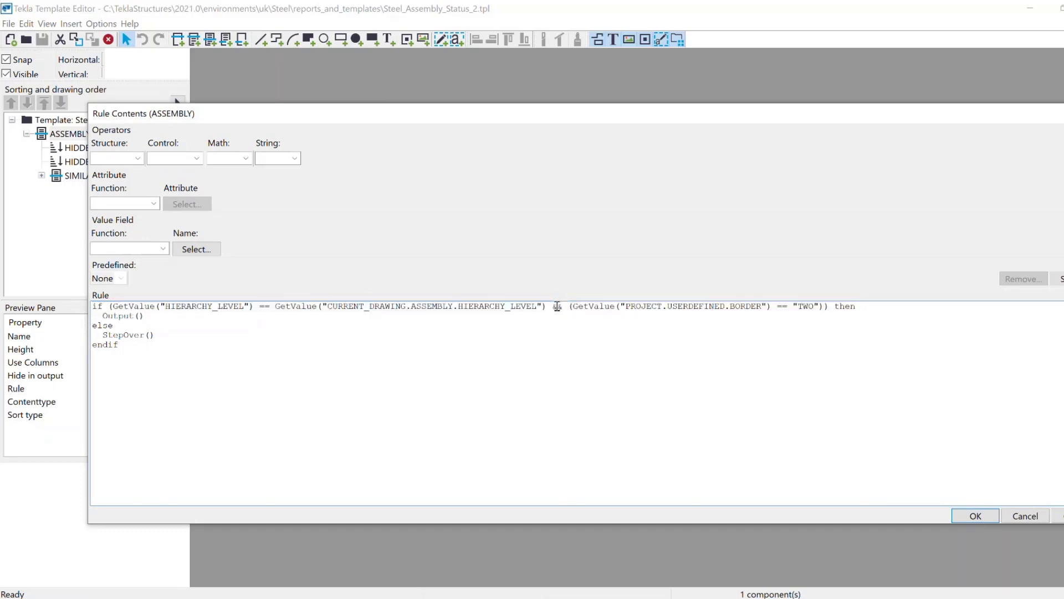
double_click(610, 306)
left_click(646, 307)
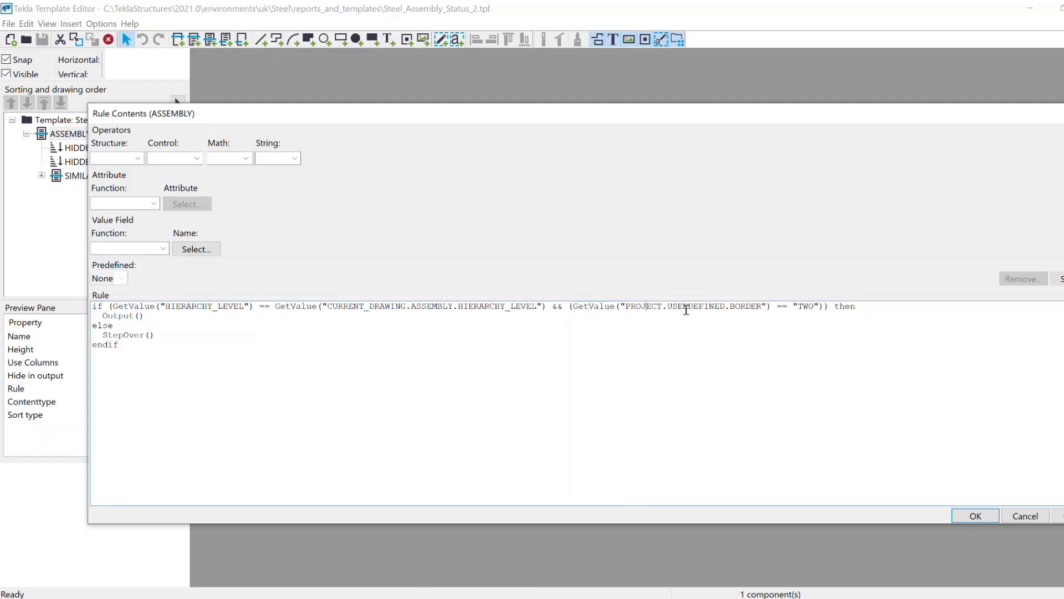
left_click(751, 307)
left_click_drag(830, 307, 568, 307)
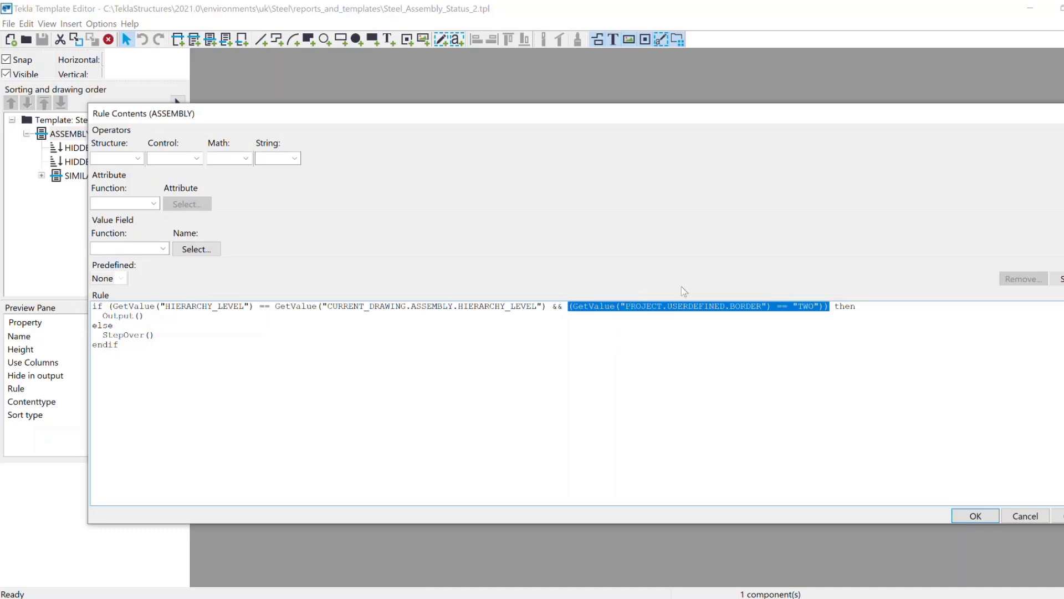
left_click(825, 310)
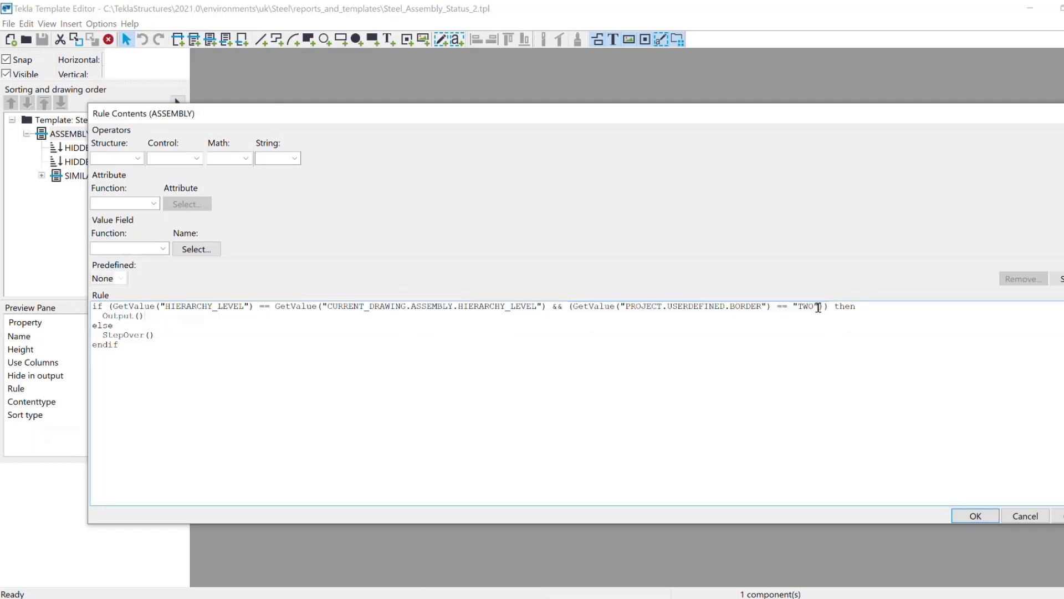
left_click_drag(823, 306, 796, 308)
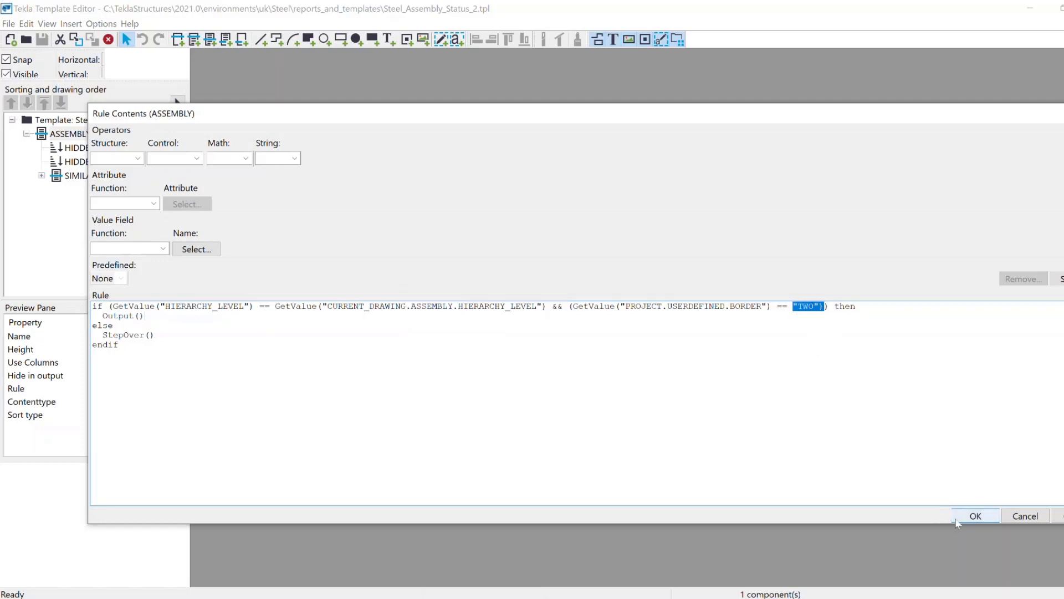
left_click(975, 515)
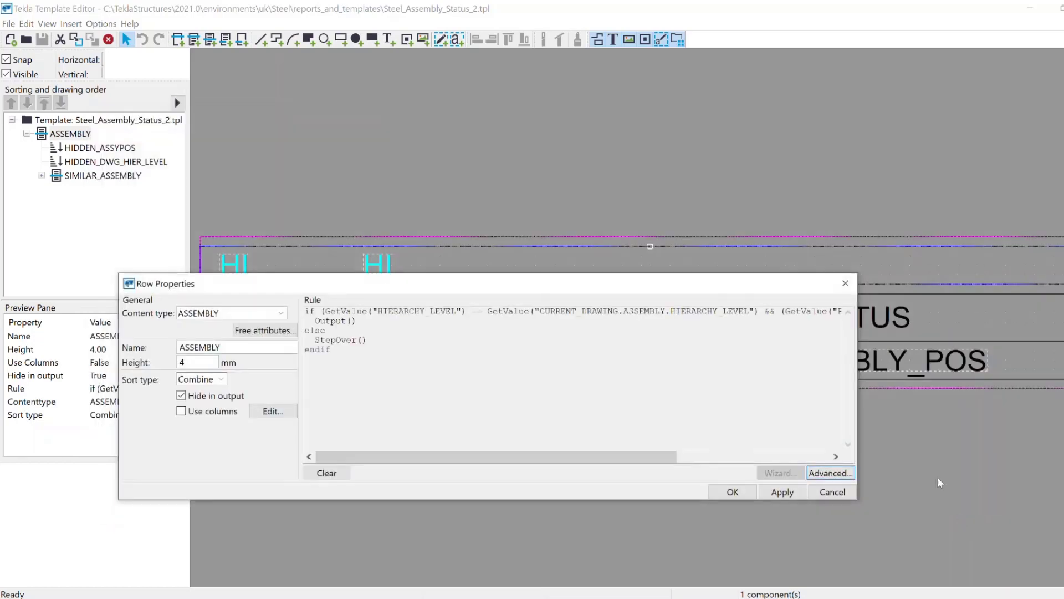
left_click(845, 283)
Minimize Template Editor and return to the model, opening project properties from the main menu.
left_click(1030, 12)
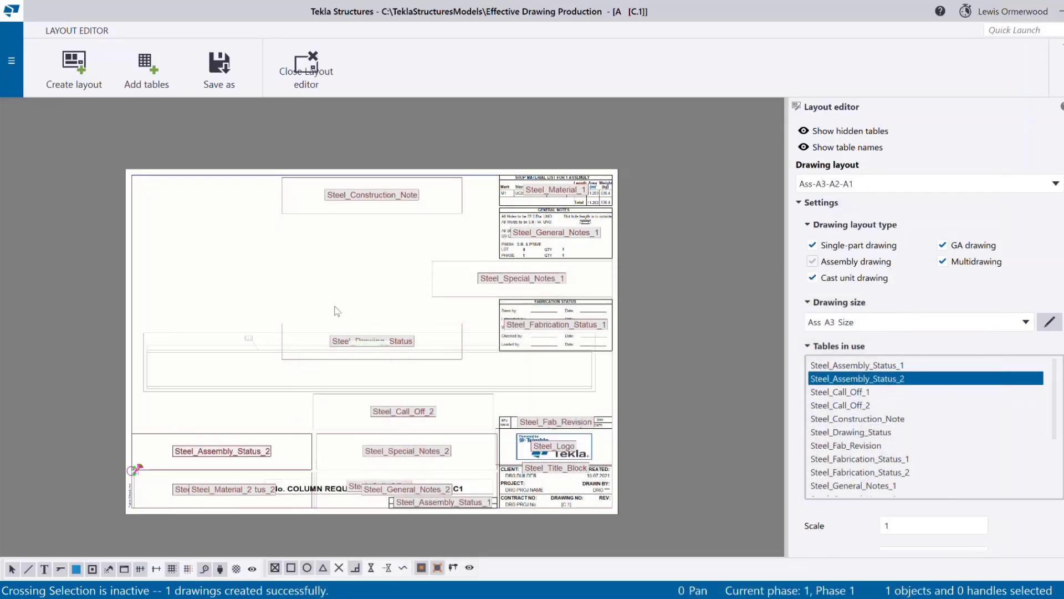
left_click(11, 60)
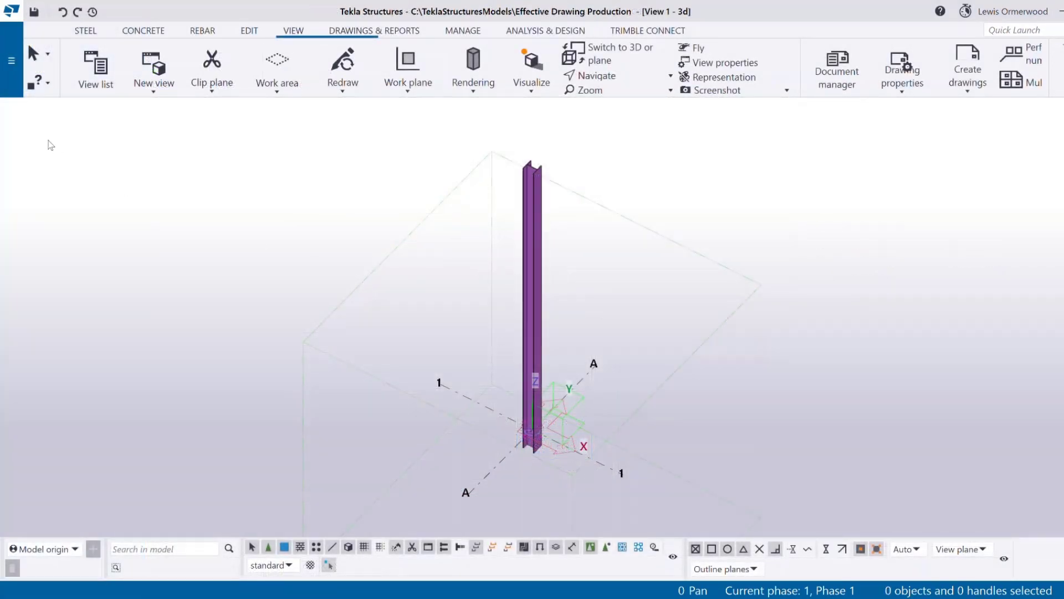
left_click(12, 70)
In the project's user-defined attributes, set the GA Drawings border option to TWO.
left_click(125, 335)
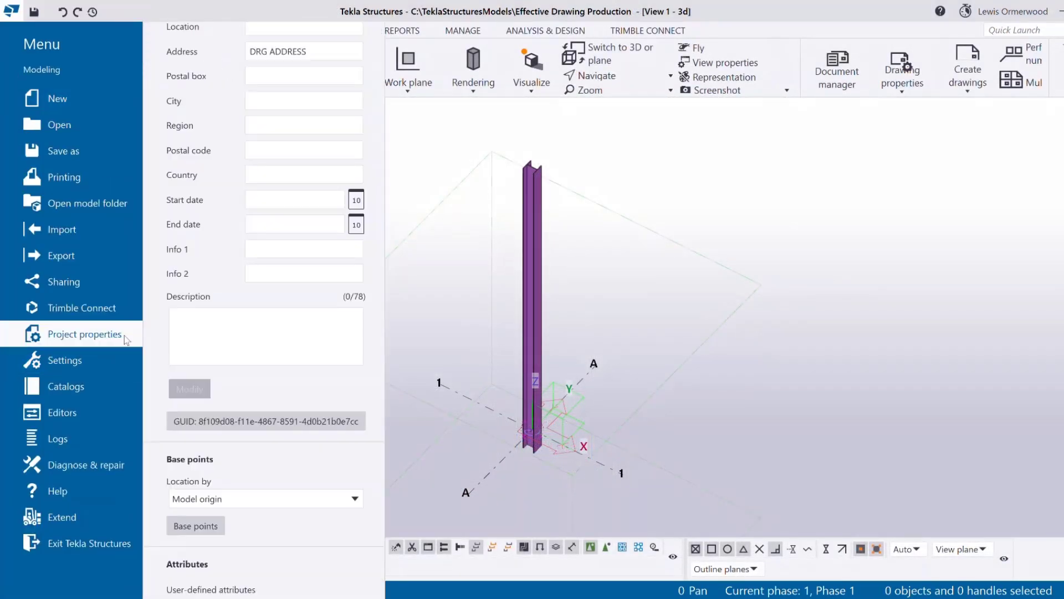
left_click(292, 590)
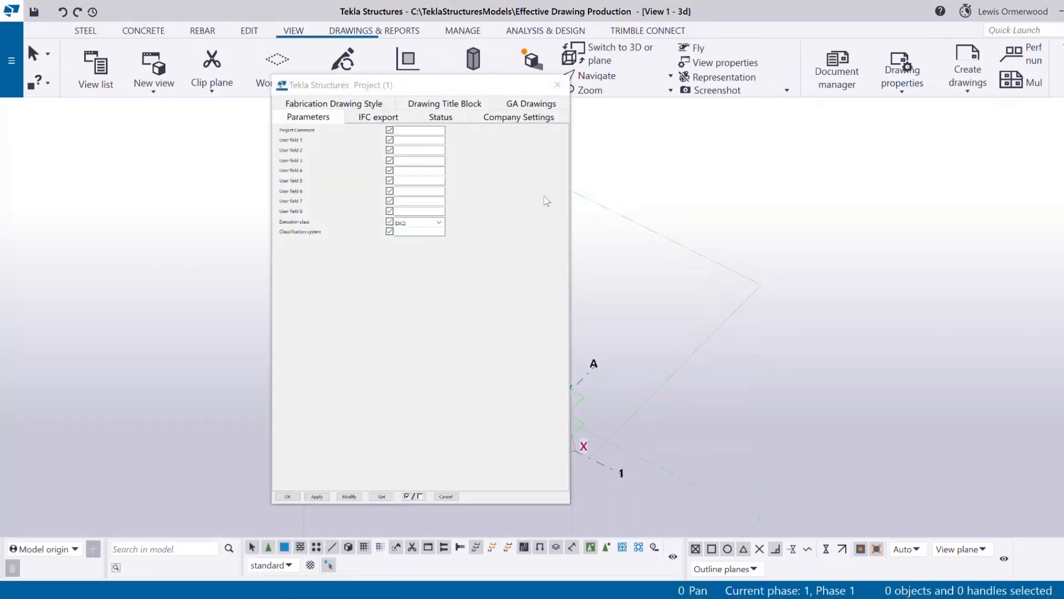
left_click(542, 105)
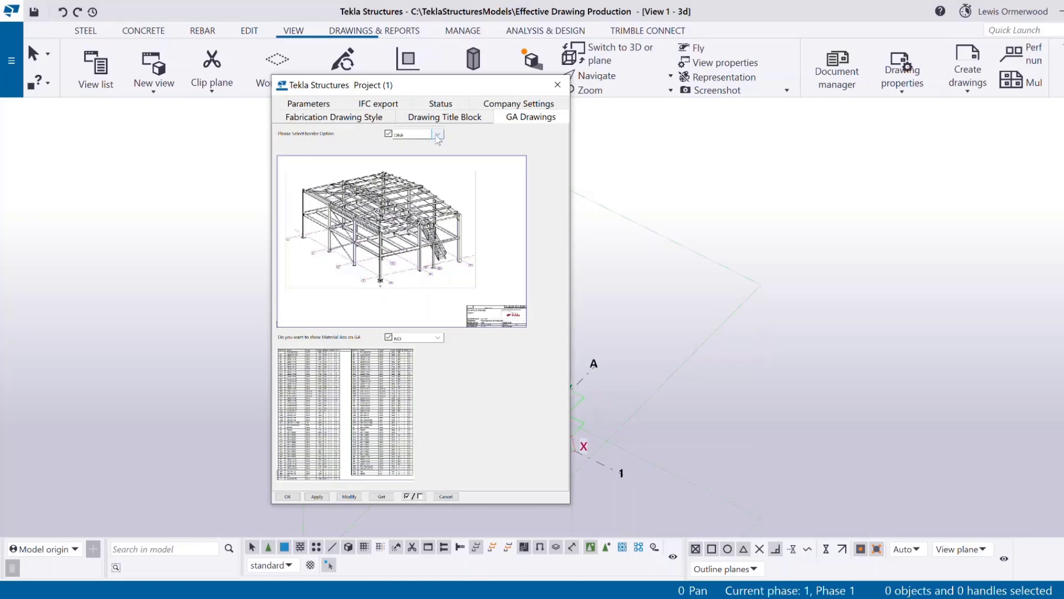
left_click(438, 134)
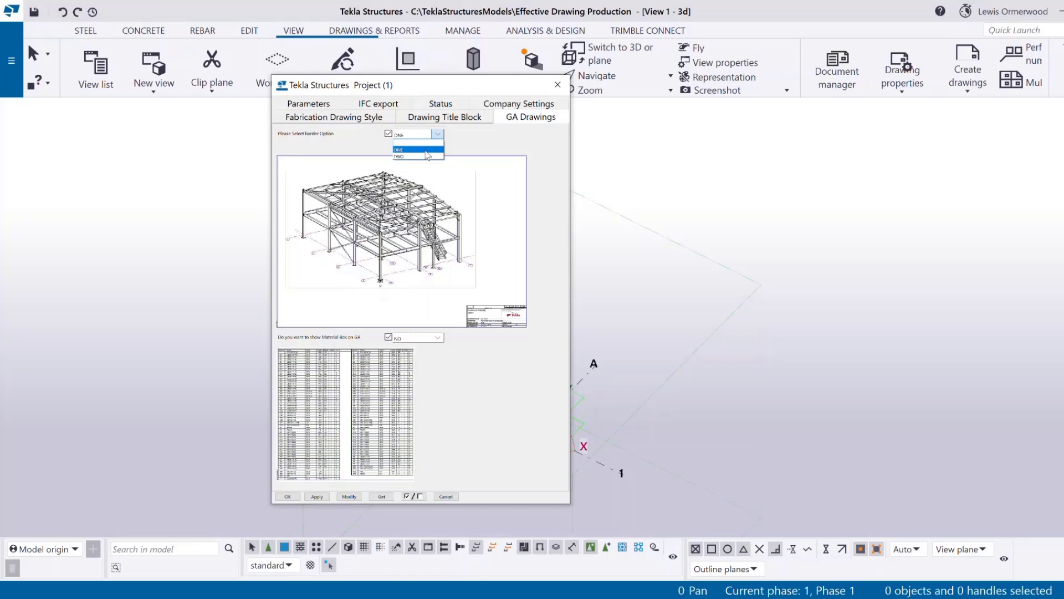
left_click(427, 156)
left_click(431, 136)
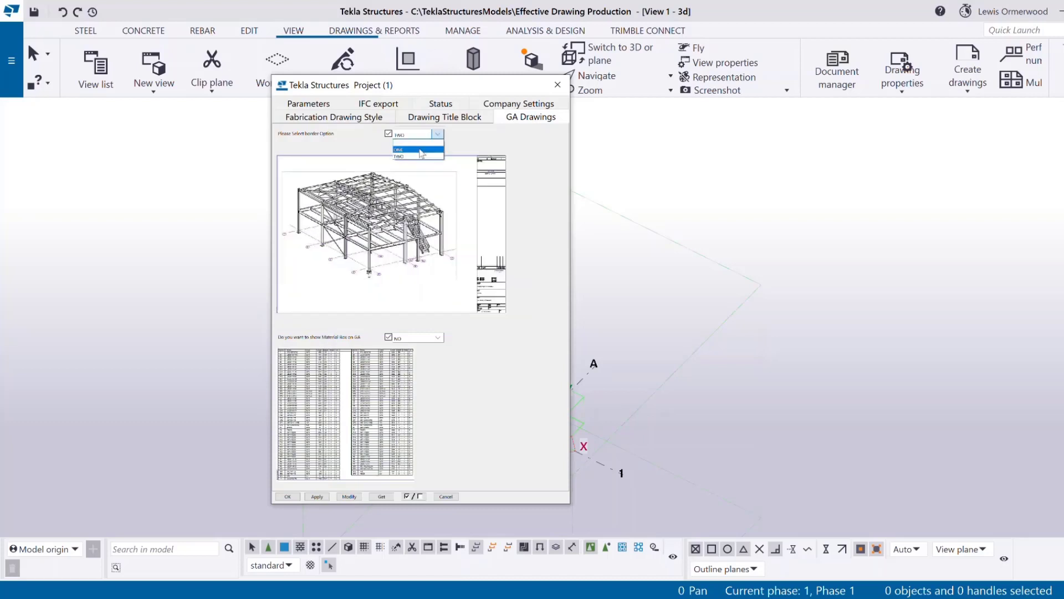
left_click(420, 150)
left_click(431, 137)
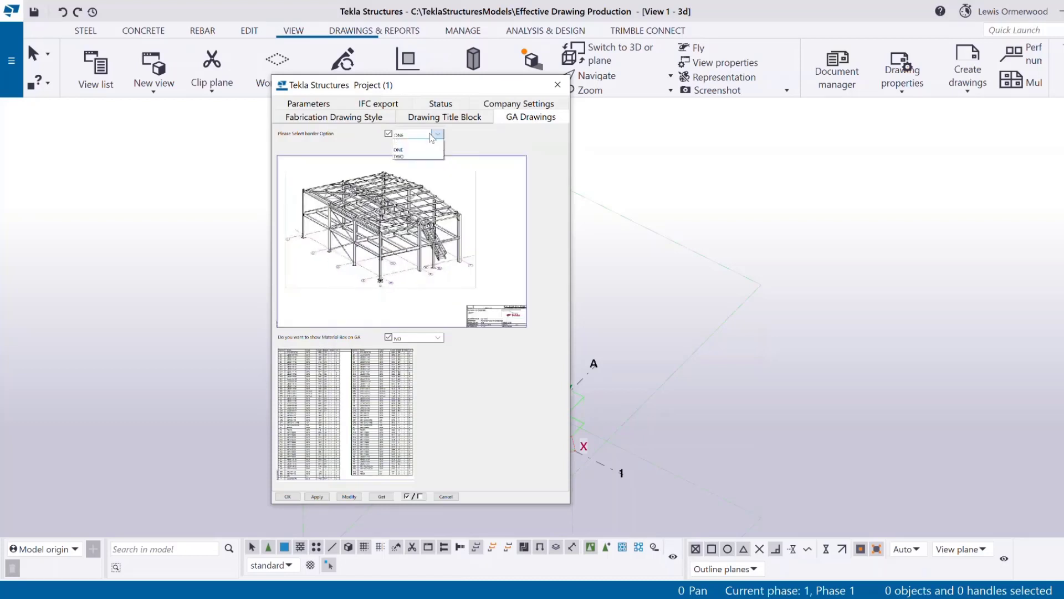
left_click(428, 153)
Set the GA drawings material box to NO, close the dialog, and bring up the document list.
left_click(427, 338)
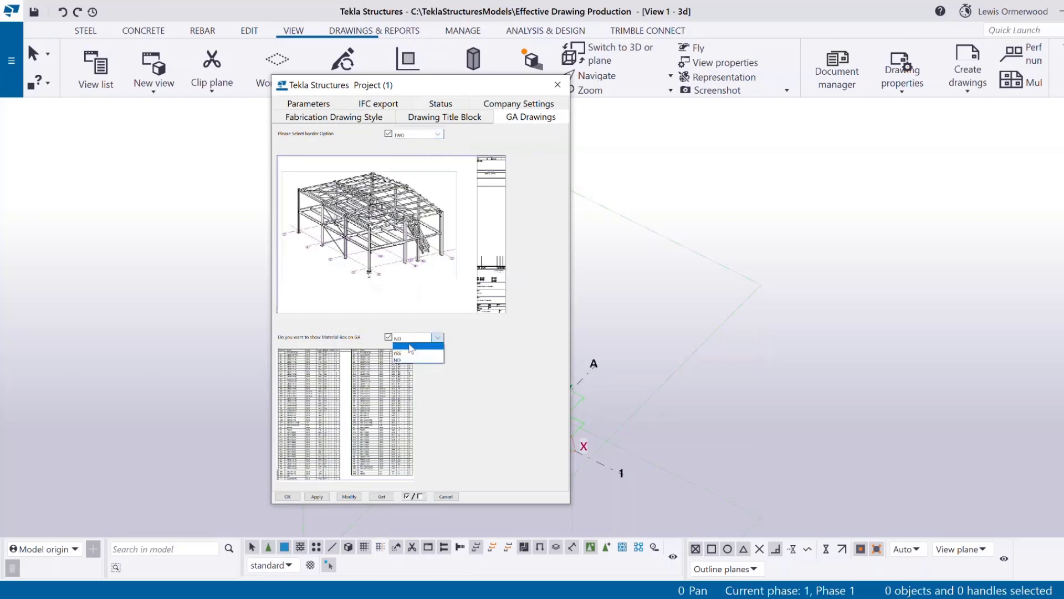
left_click(416, 359)
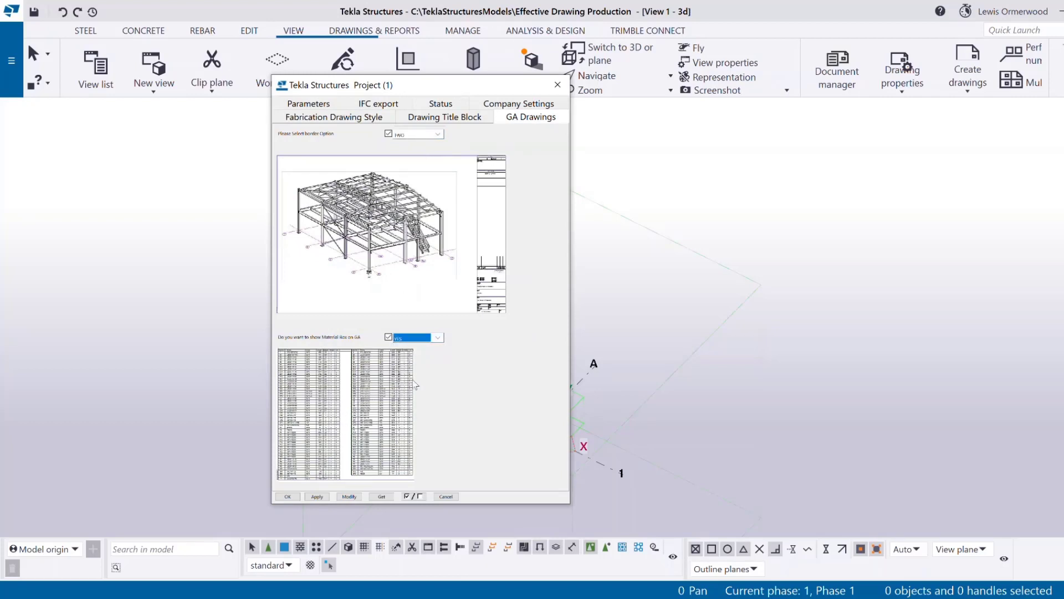
left_click(438, 338)
left_click(422, 360)
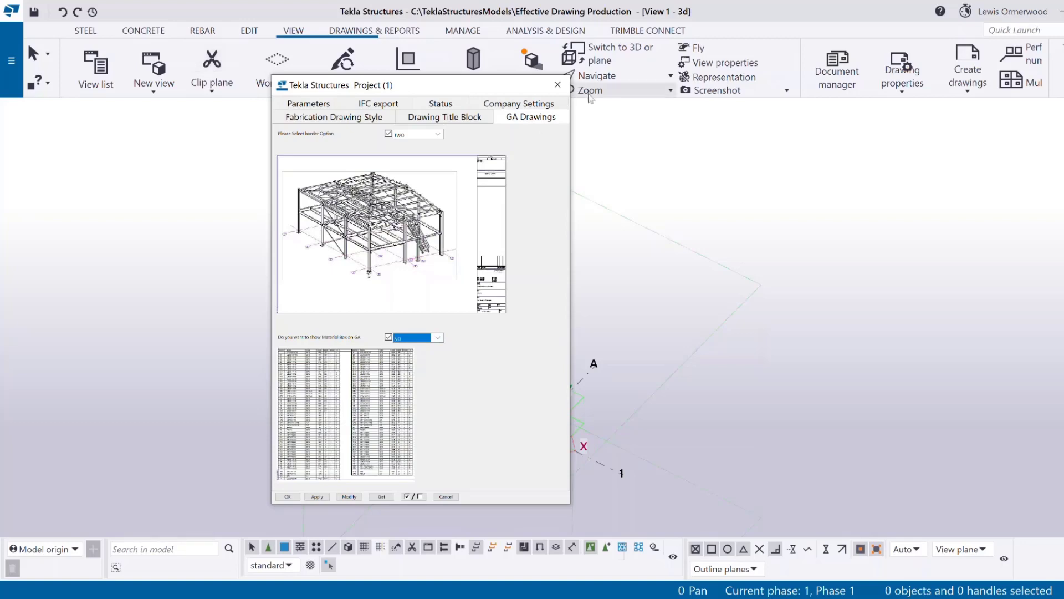
left_click(558, 84)
left_click(361, 30)
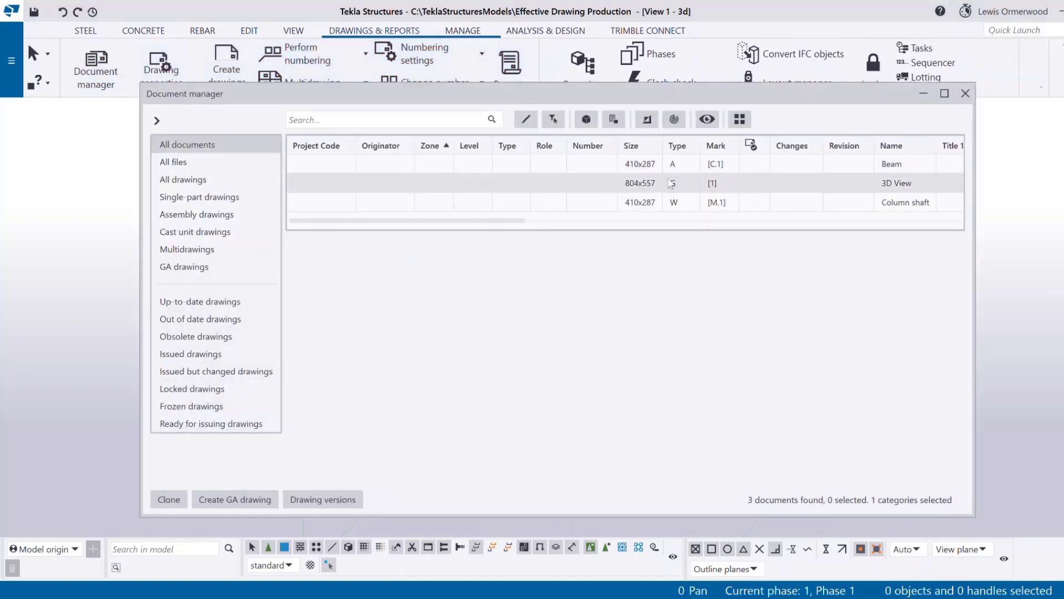
Open the 3D View GA drawing and enter its drawing layout editor.
double_click(672, 183)
left_click(965, 93)
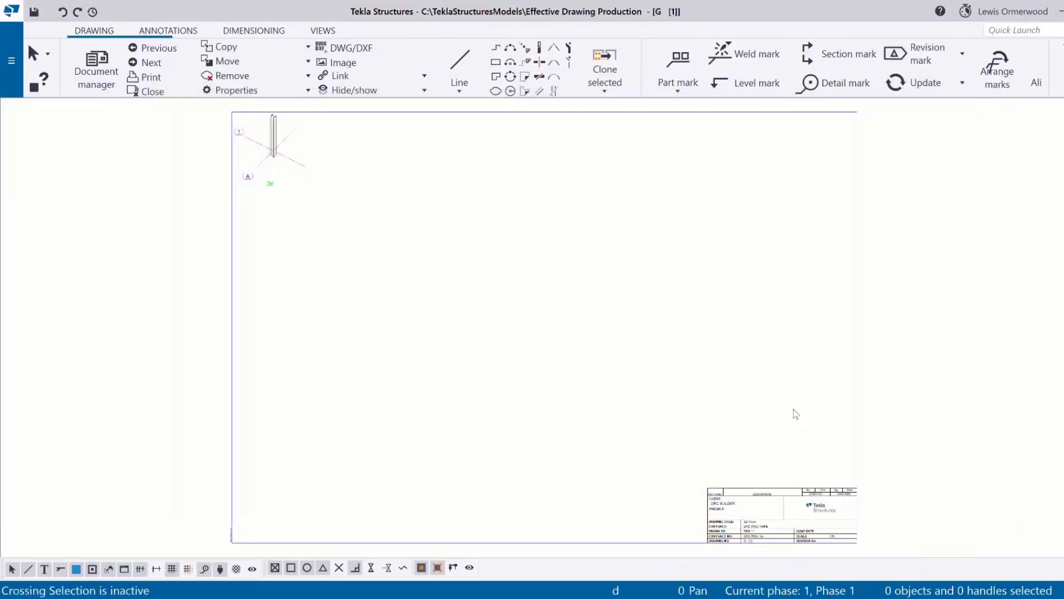
double_click(749, 525)
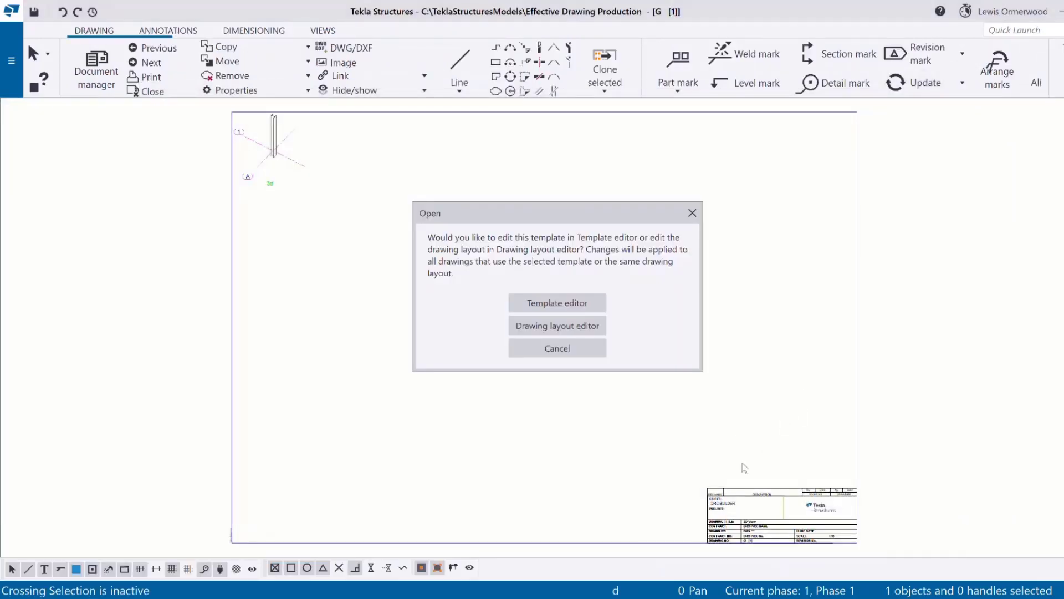
left_click(585, 332)
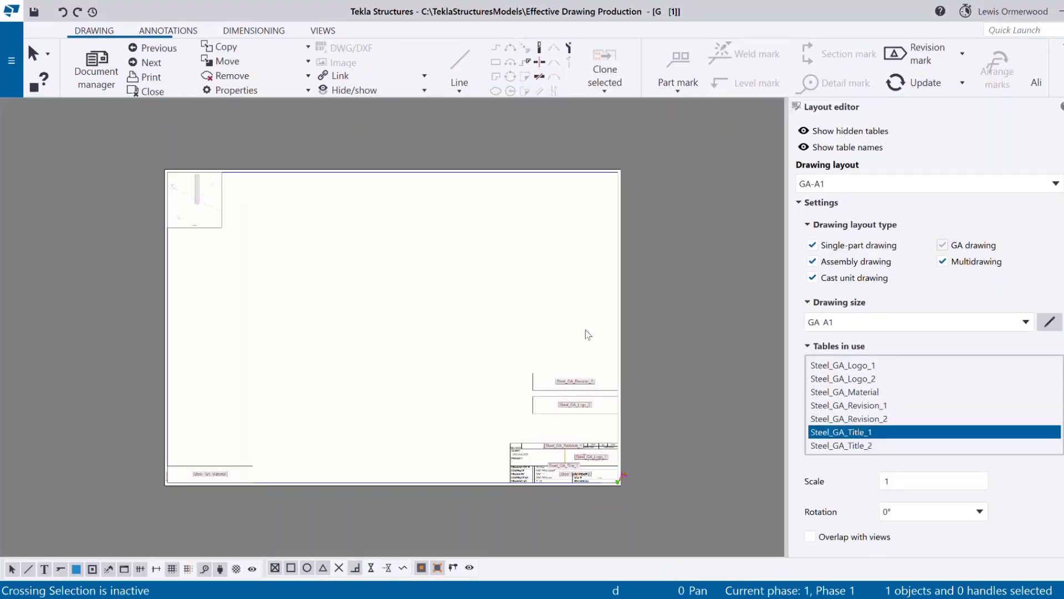
Open the Steel_GA_Material table's template in Template Editor, dismissing the version warning.
left_click(579, 386)
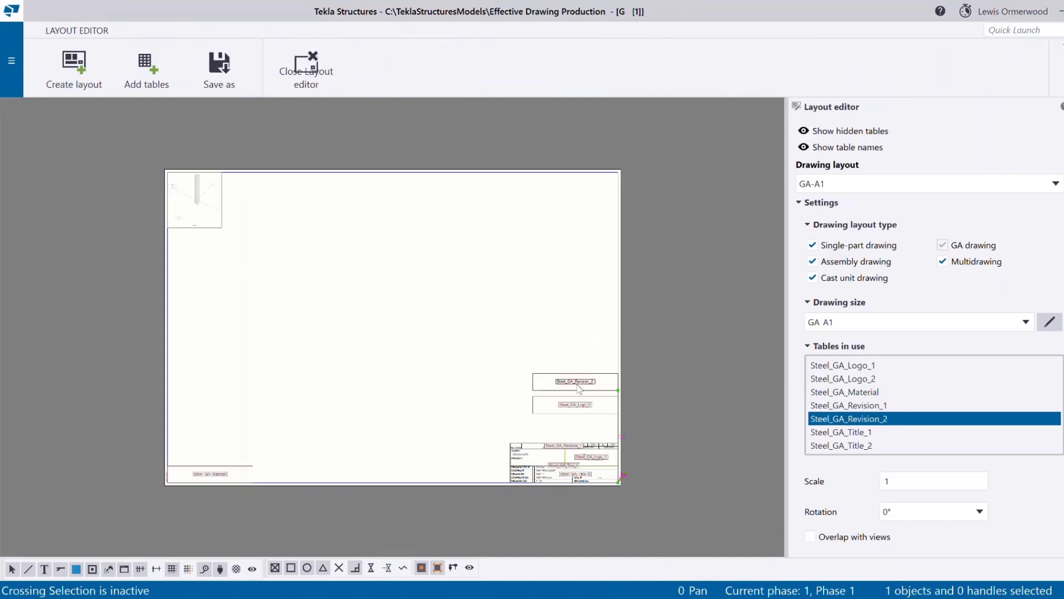
left_click(571, 411)
left_click(201, 484)
scroll(209, 480, "up", 2)
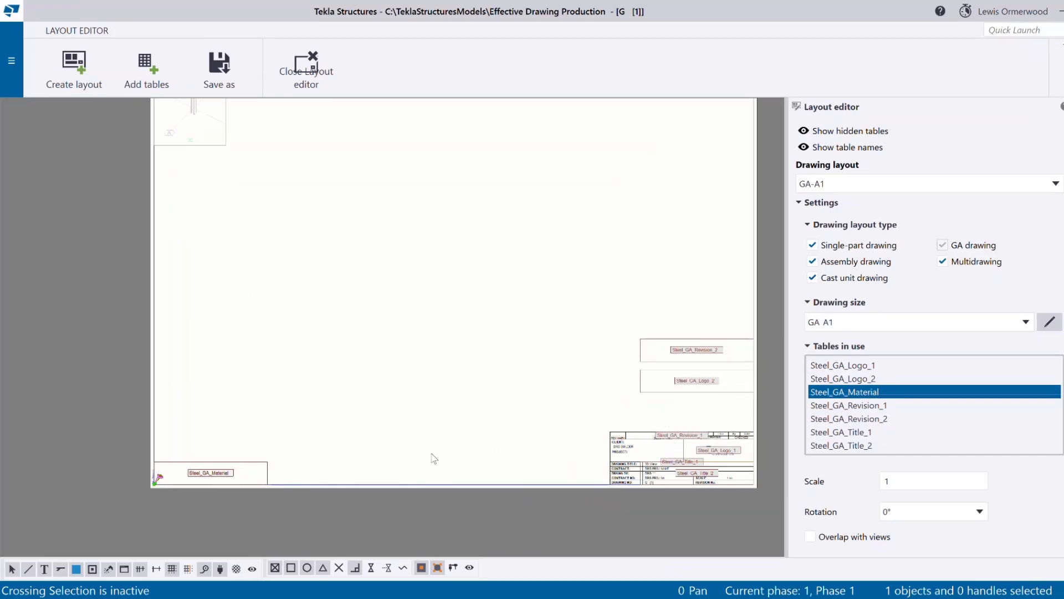
double_click(215, 475)
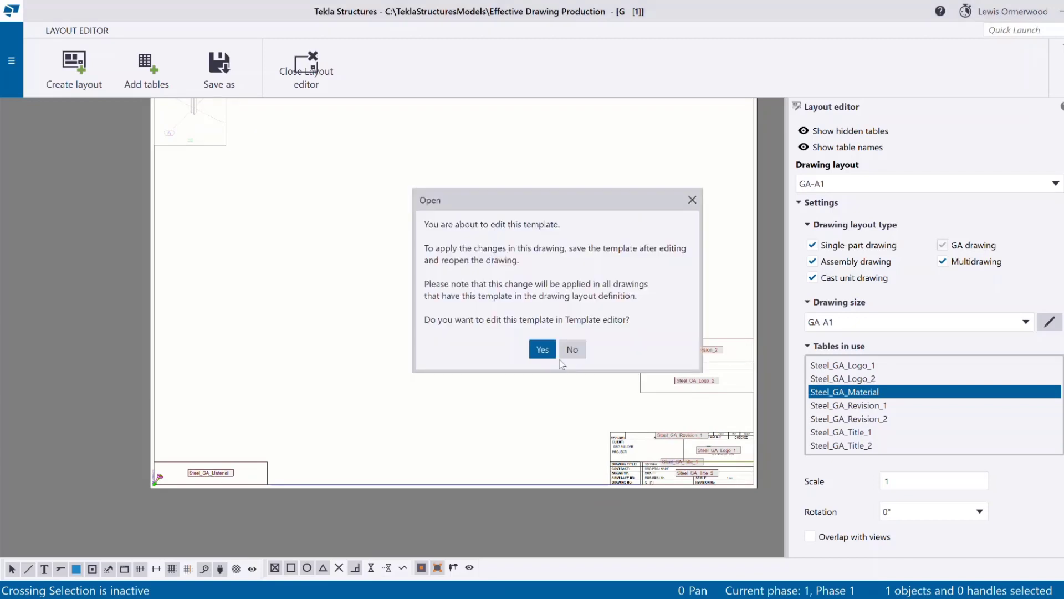
left_click(542, 349)
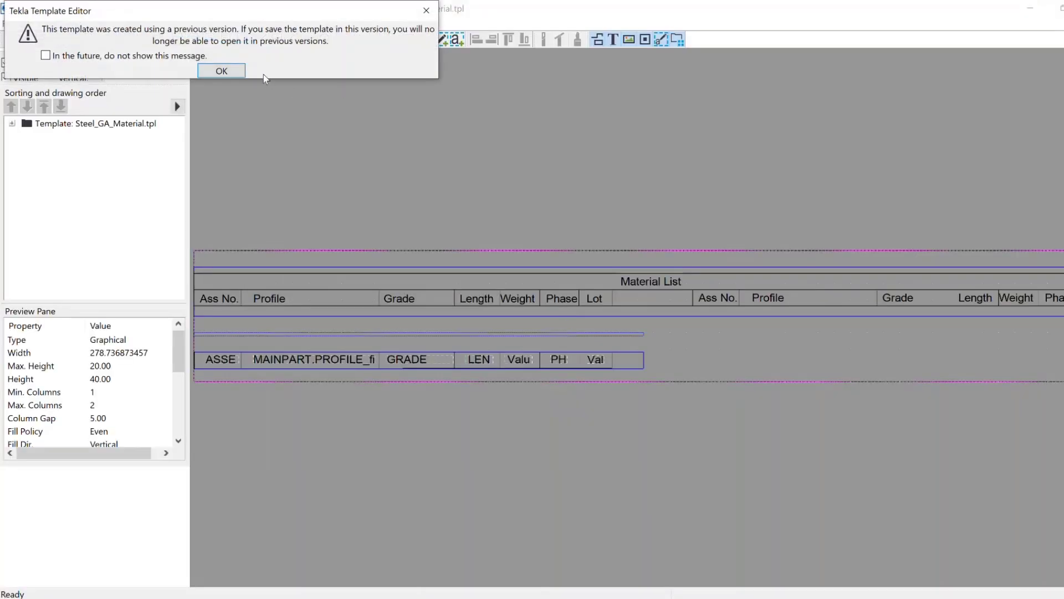
left_click(238, 71)
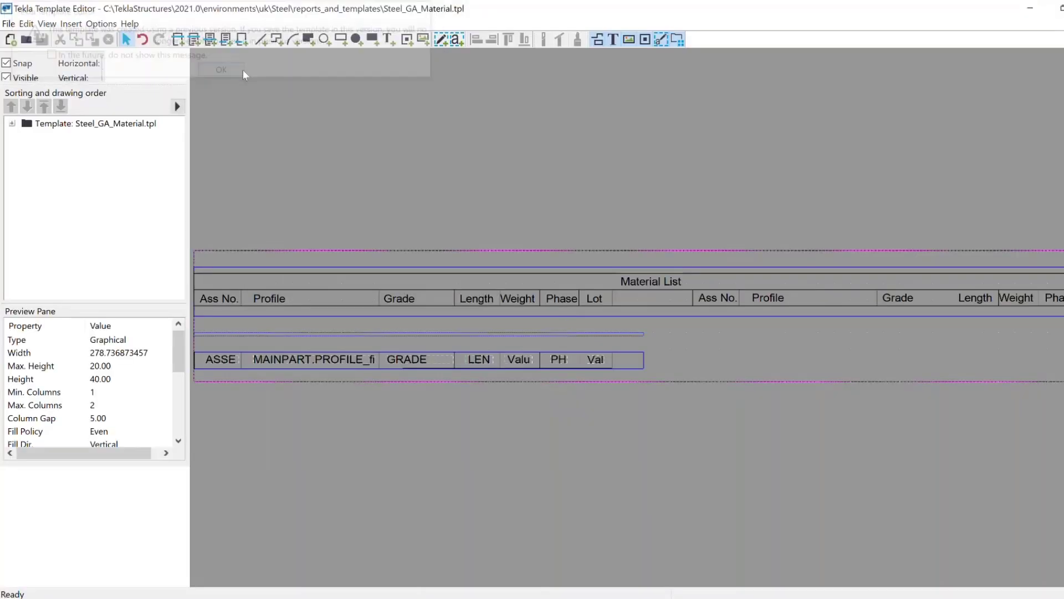
left_click(319, 317)
double_click(319, 320)
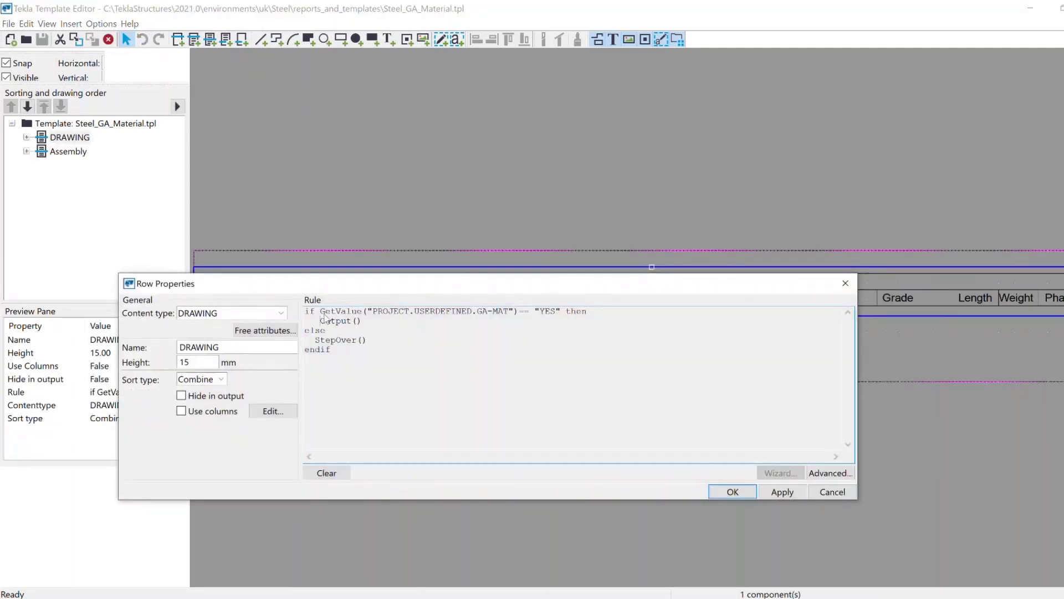
left_click_drag(377, 316, 560, 312)
left_click(506, 319)
left_click(555, 312)
left_click_drag(363, 321, 321, 330)
left_click(847, 284)
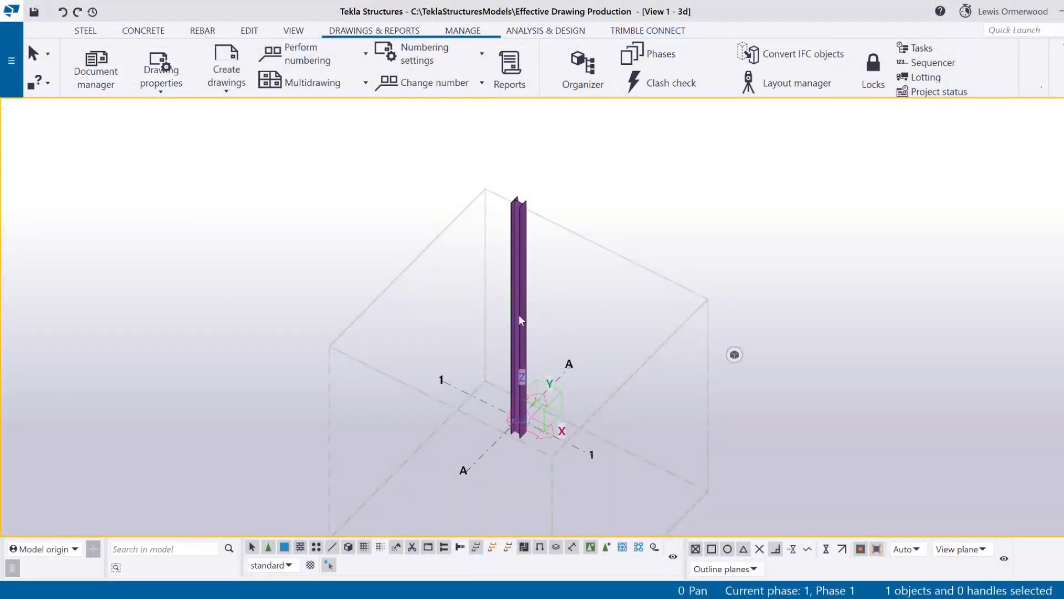
Set the Exclude drawing production value in the UC254*254*73 column's Company Settings attributes.
left_click(526, 324)
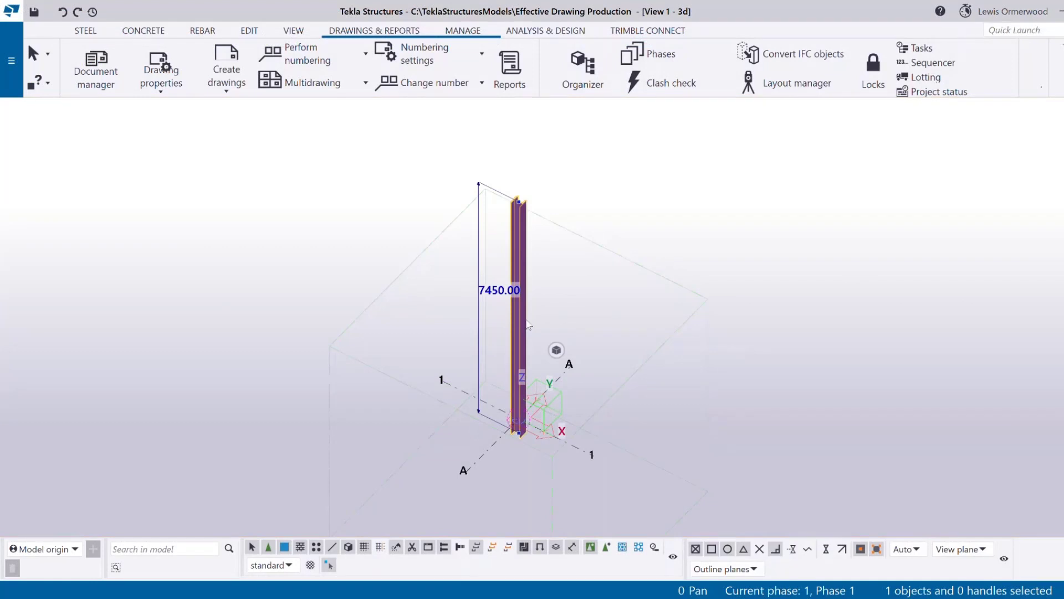
double_click(528, 325)
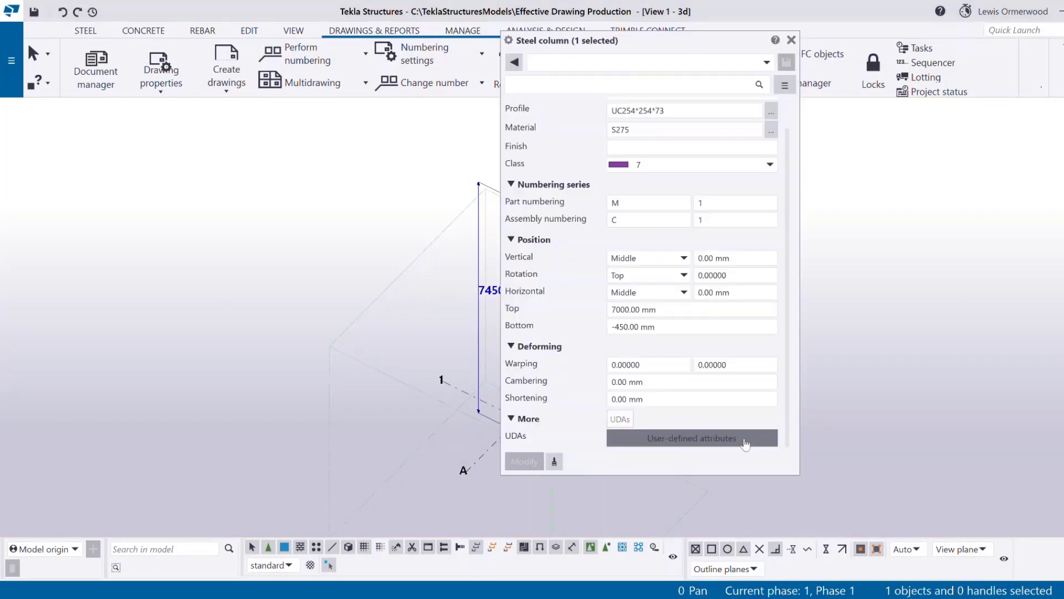
left_click(745, 444)
left_click(263, 128)
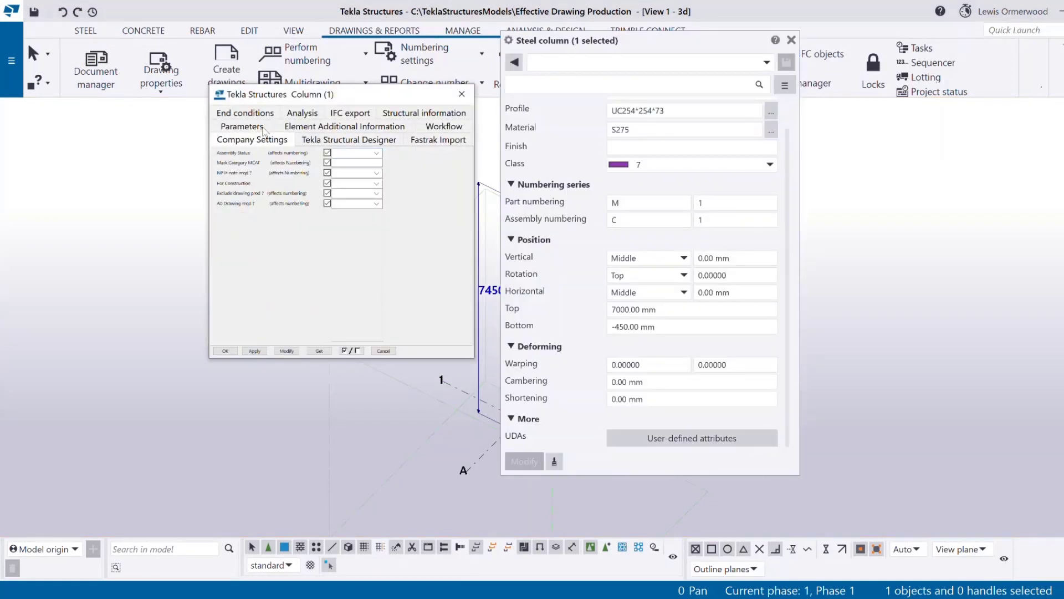
left_click_drag(338, 96, 454, 79)
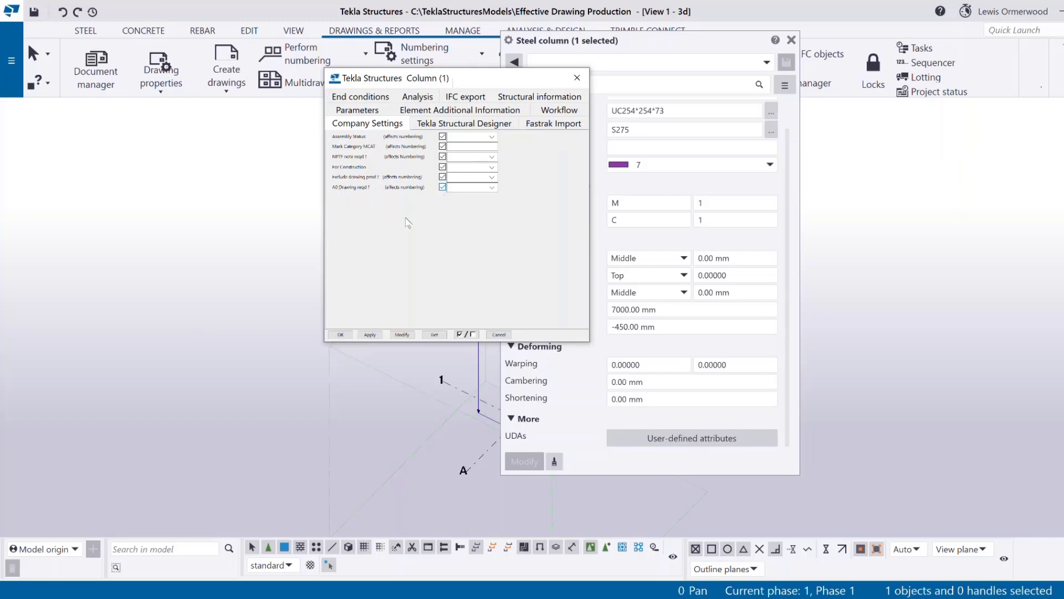
left_click(465, 178)
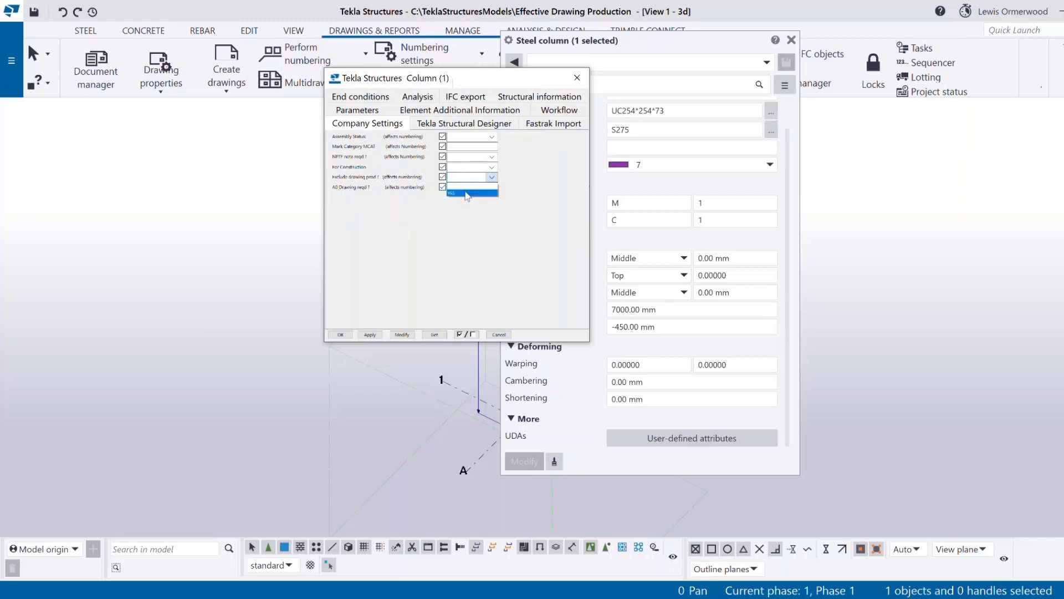
left_click(450, 190)
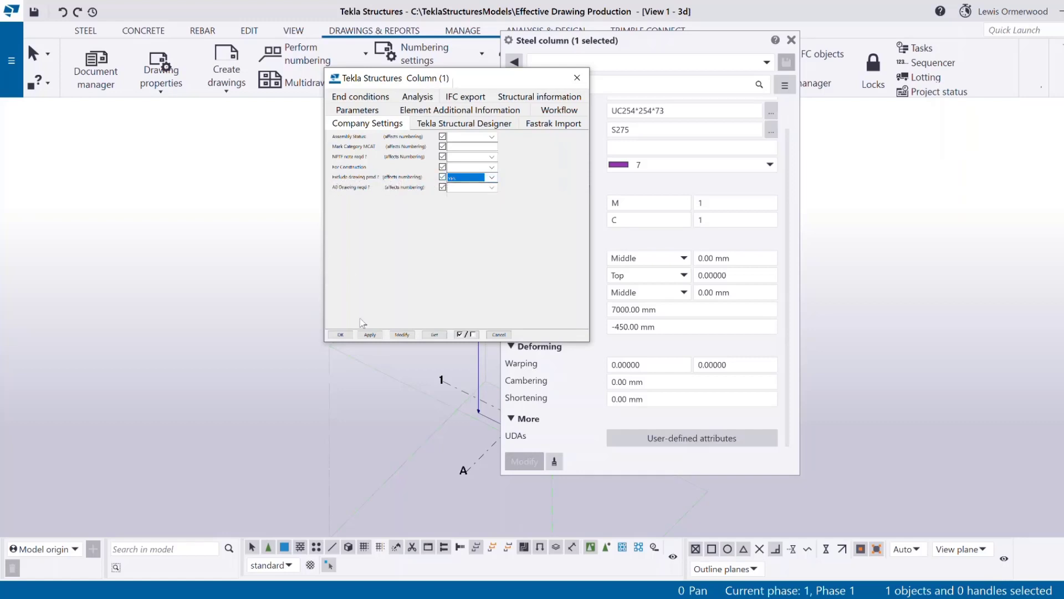
left_click(310, 564)
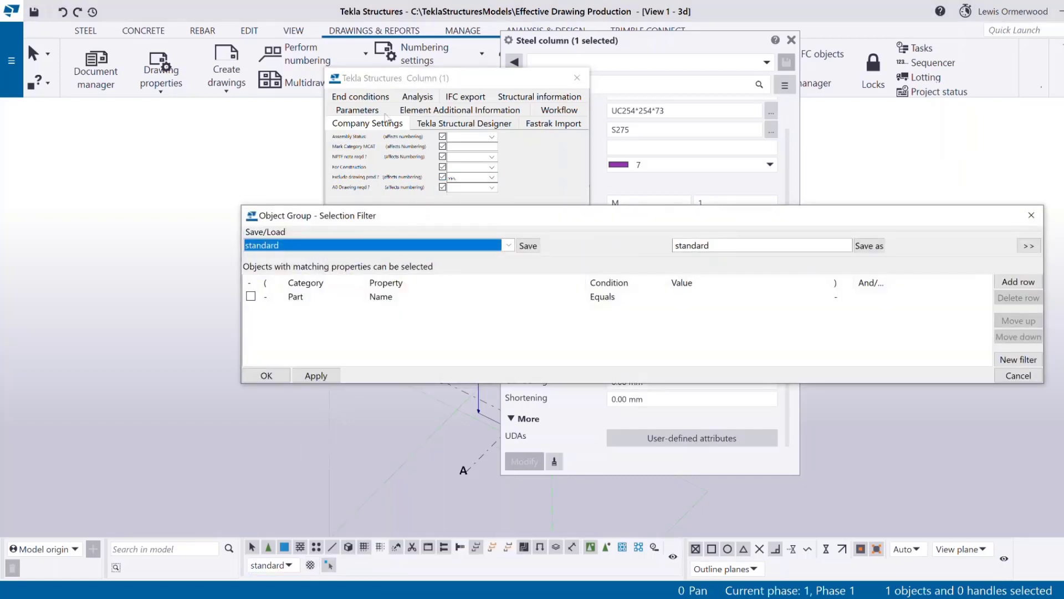
left_click_drag(392, 219, 291, 172)
left_click(407, 199)
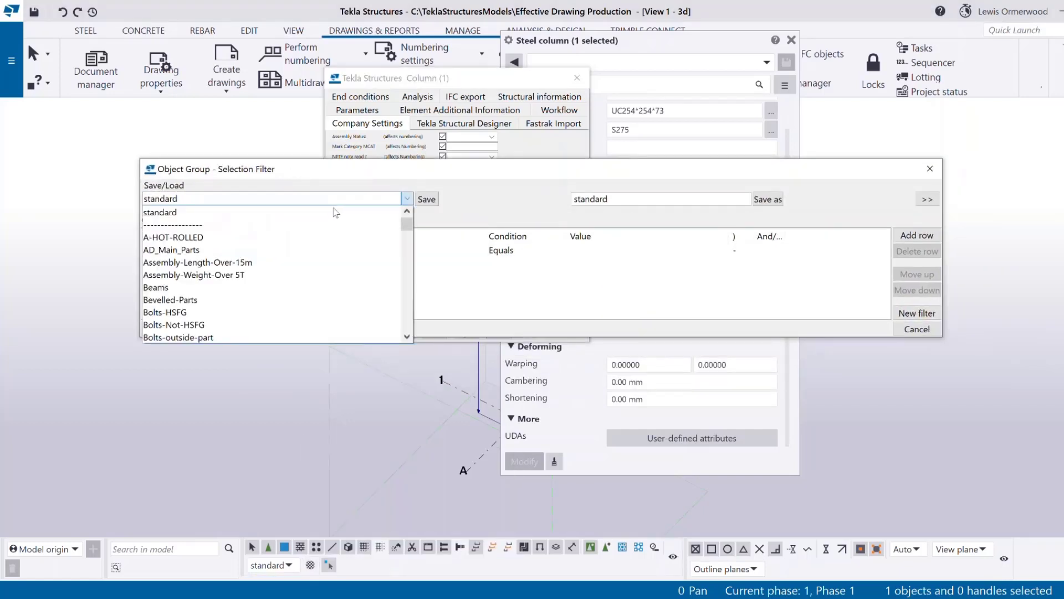
left_click_drag(413, 225, 409, 275)
left_click(178, 237)
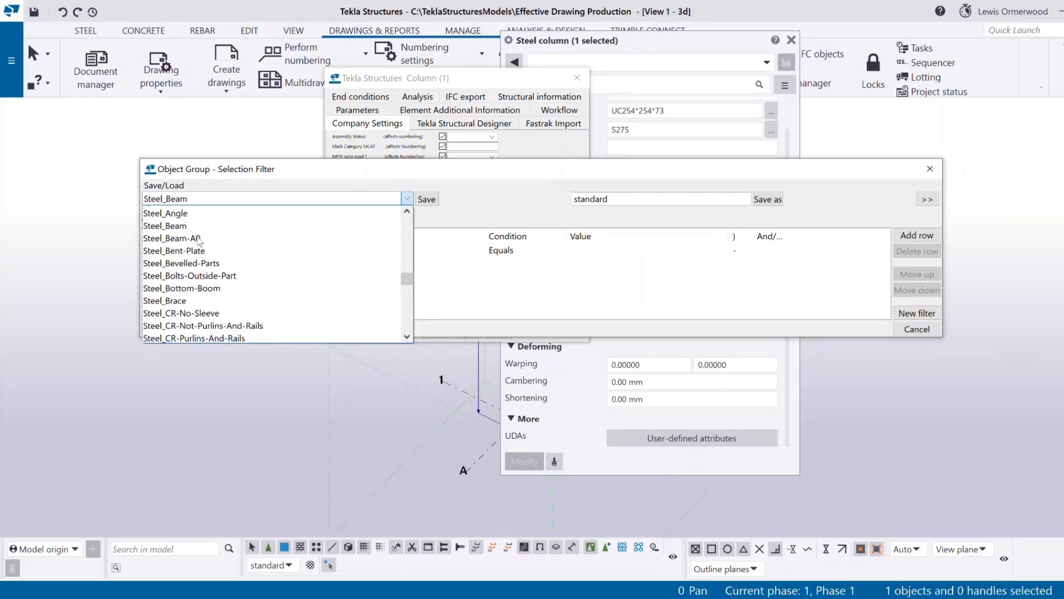
left_click_drag(580, 337, 580, 419)
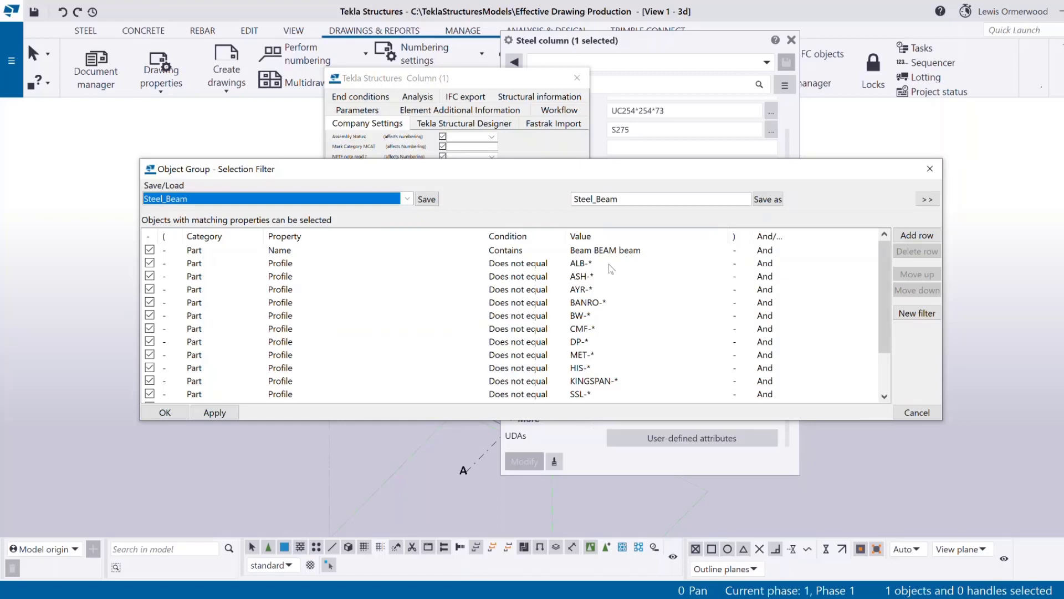
scroll(604, 259, "down", 1)
scroll(603, 258, "up", 1)
scroll(602, 277, "down", 1)
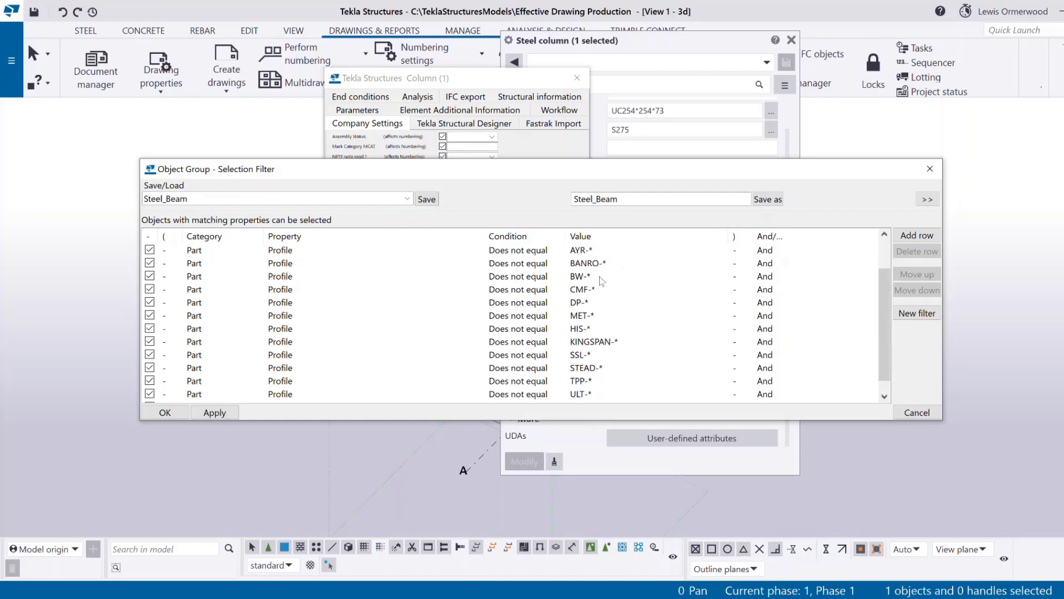
scroll(605, 285, "down", 1)
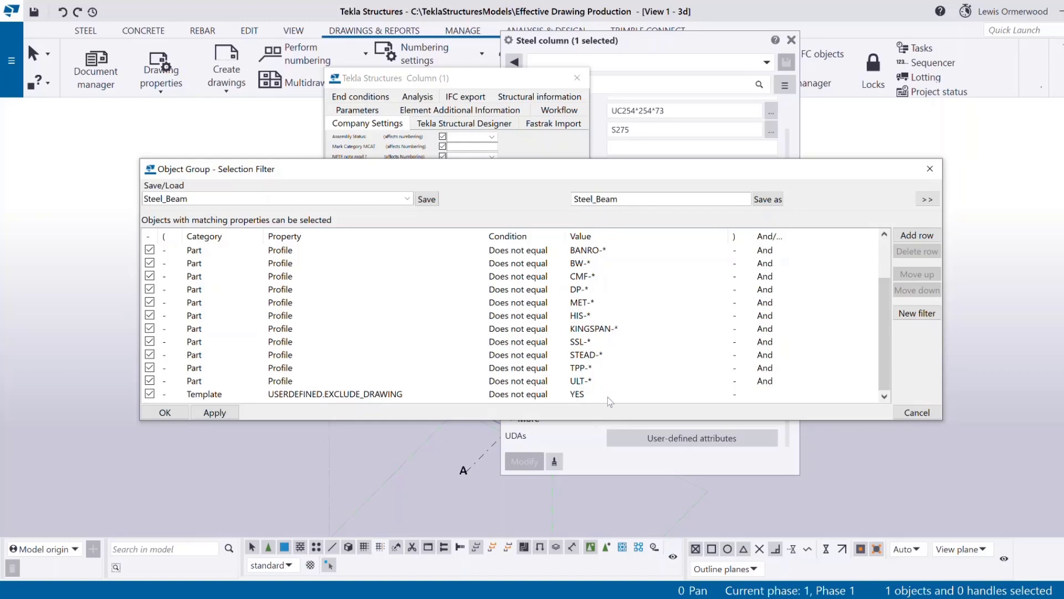
left_click_drag(467, 165, 527, 235)
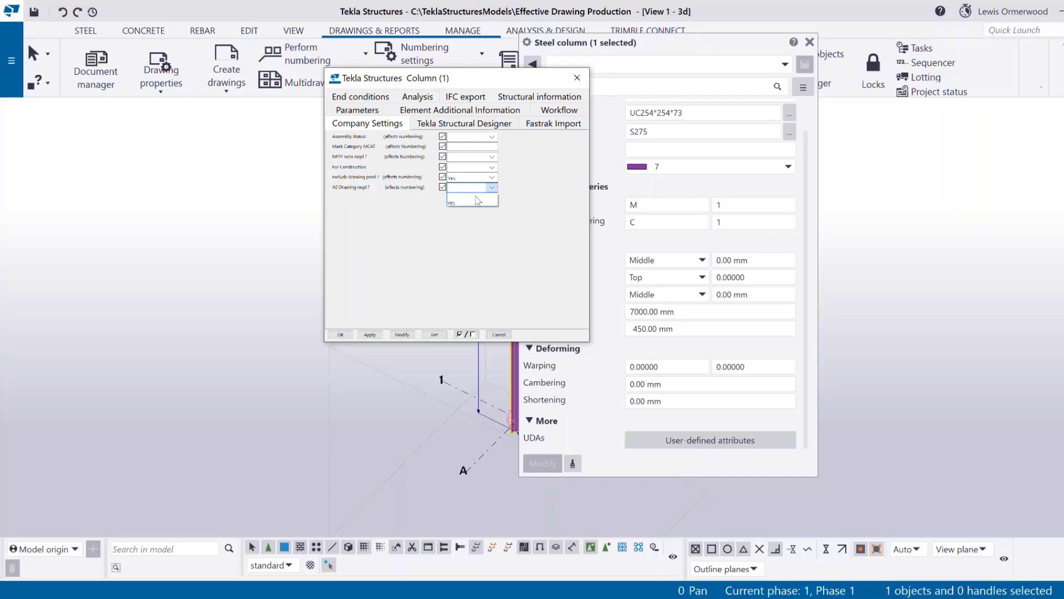
Mark the column as needing an A0 drawing and load the Steel_Beam-A0 selection filter.
left_click(473, 204)
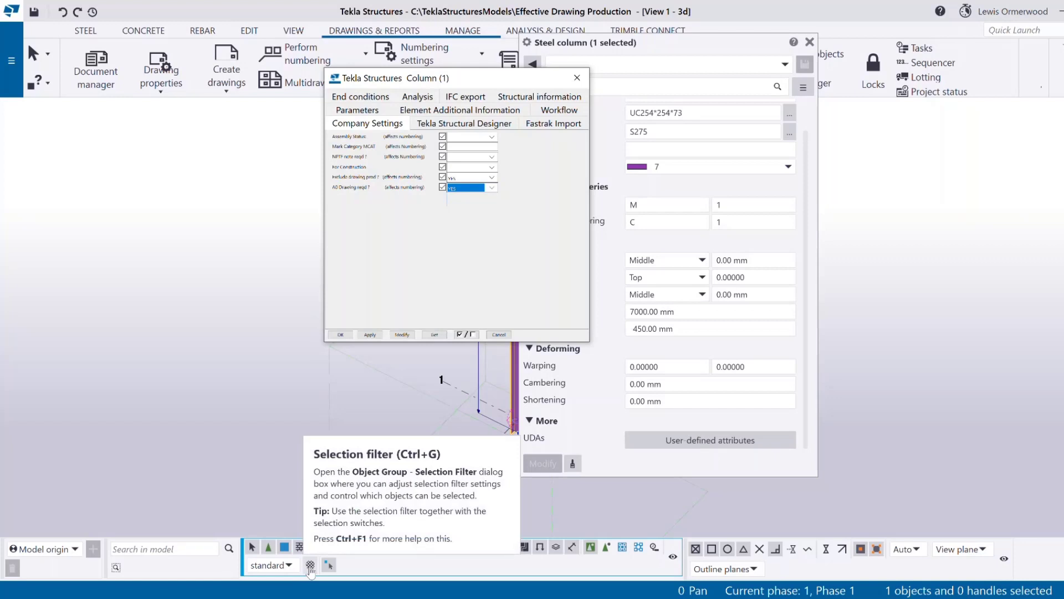
left_click(310, 566)
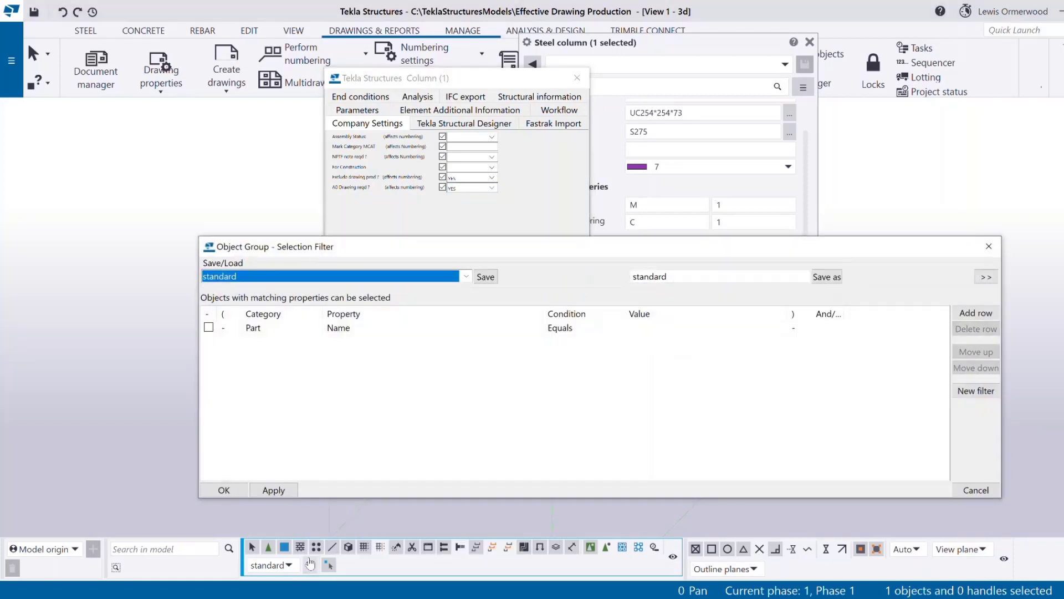
left_click(306, 277)
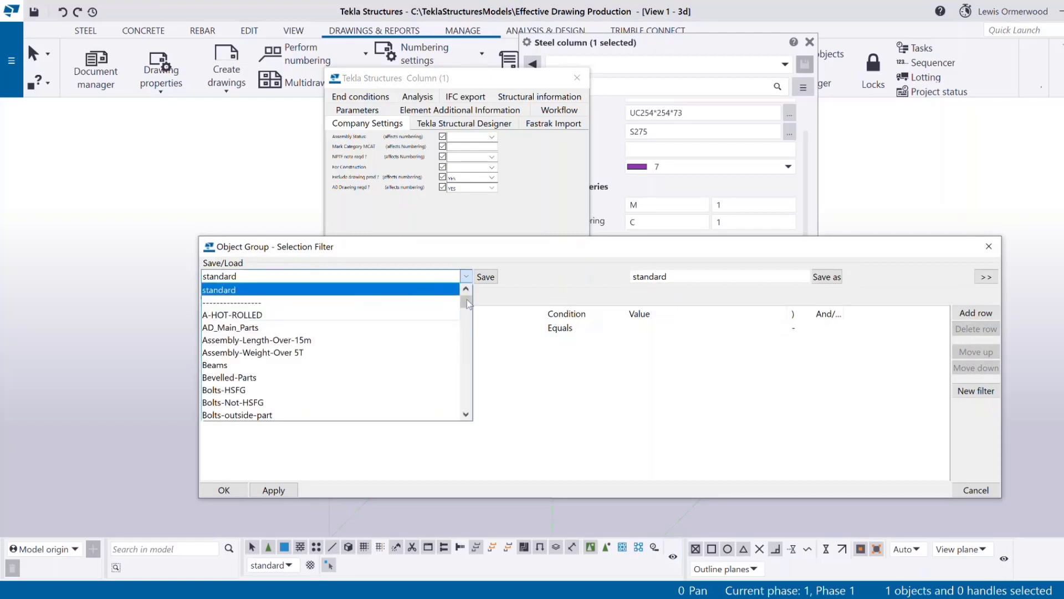
left_click_drag(466, 302, 476, 357)
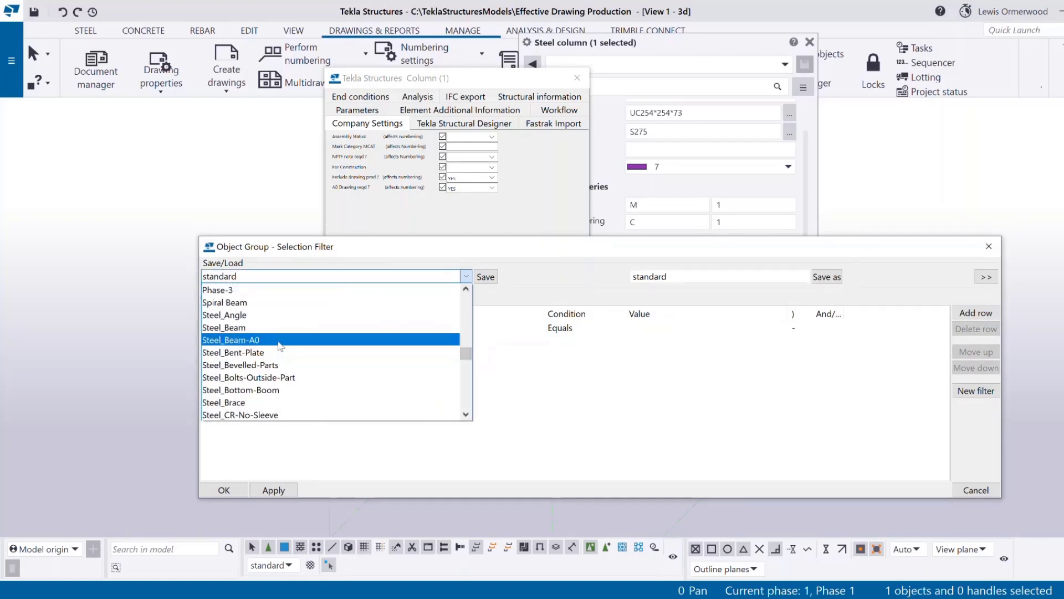
scroll(280, 346, "down", 4)
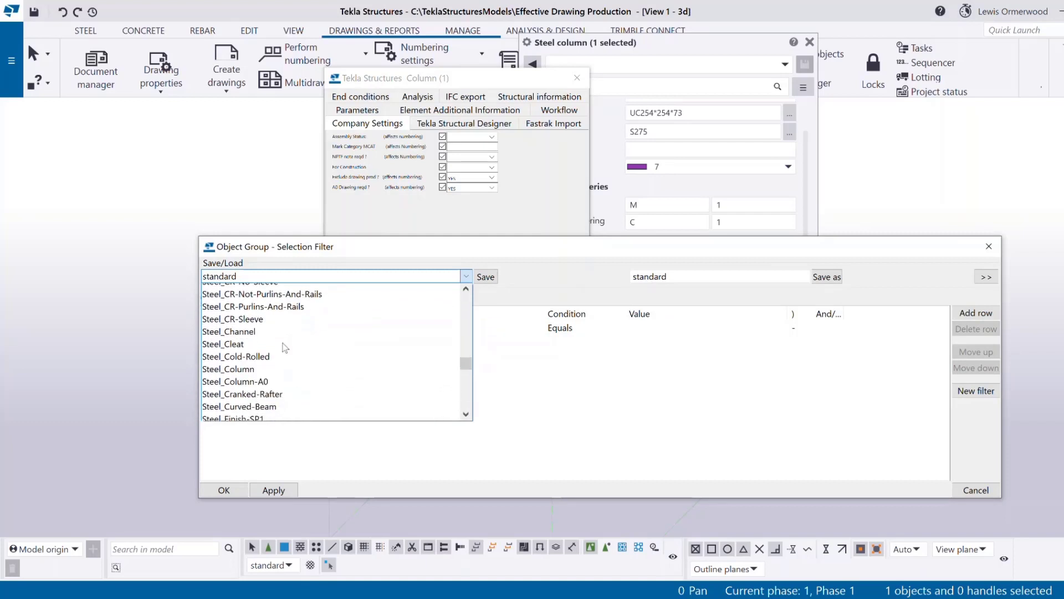
scroll(280, 361, "up", 3)
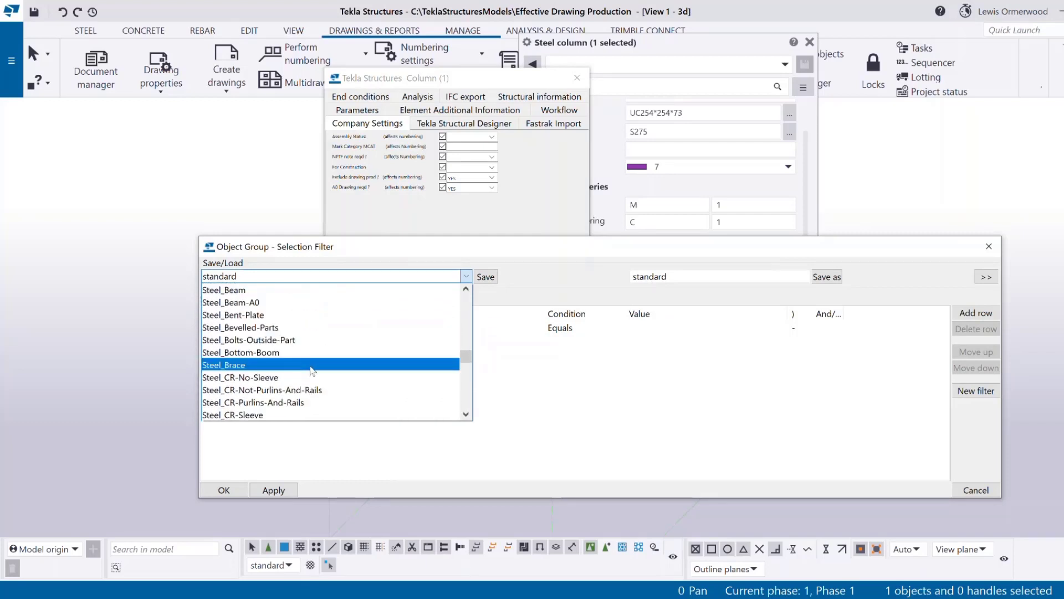
scroll(275, 304, "up", 1)
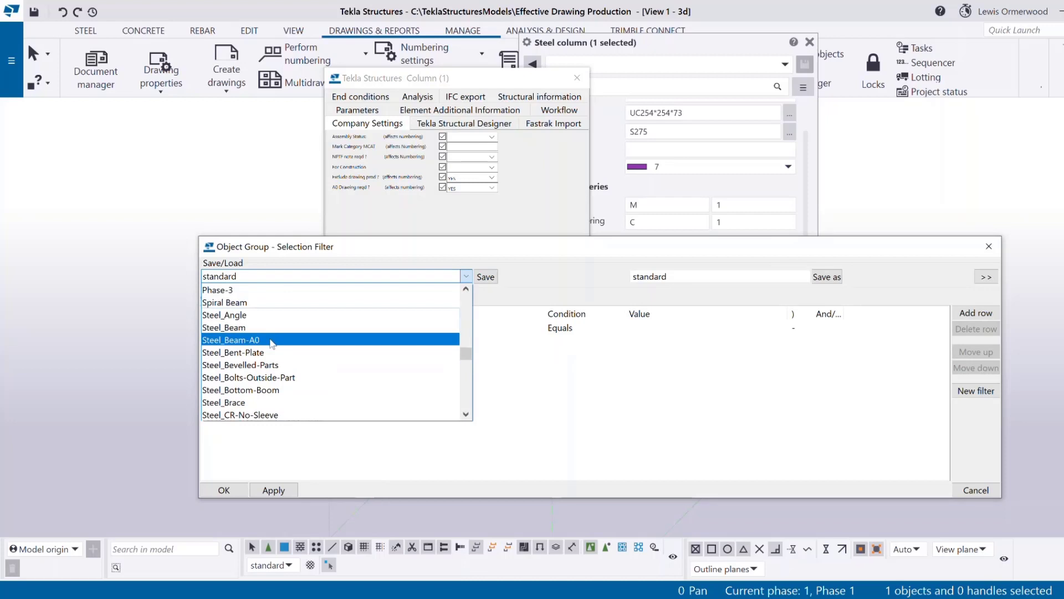
left_click(271, 340)
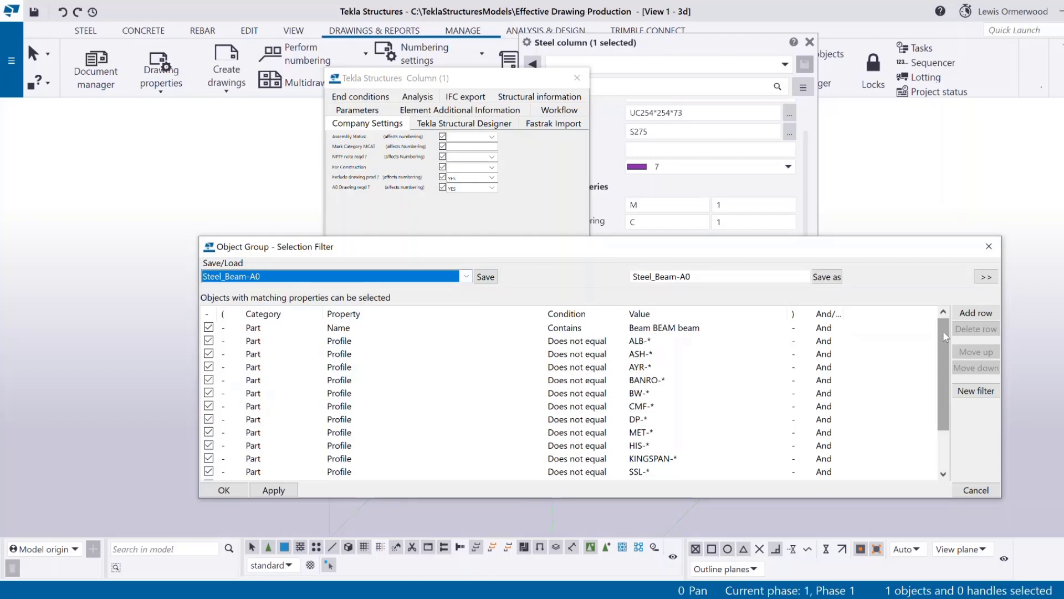
Compare the filter's USERDEFINED.A0-SIZE equals YES condition with the column's A0 drawing value.
left_click_drag(946, 336, 946, 374)
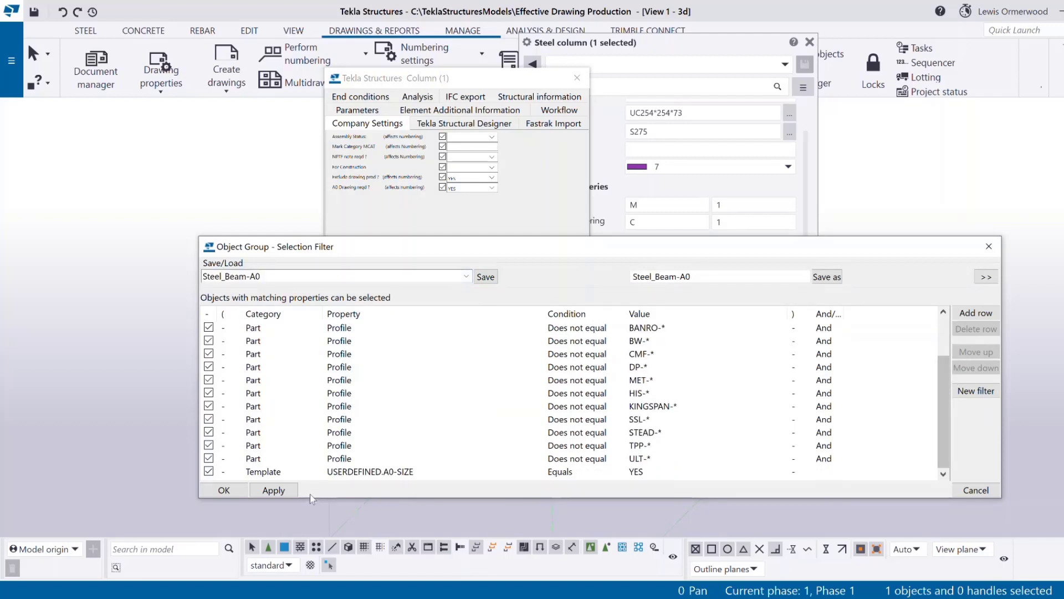
left_click(292, 472)
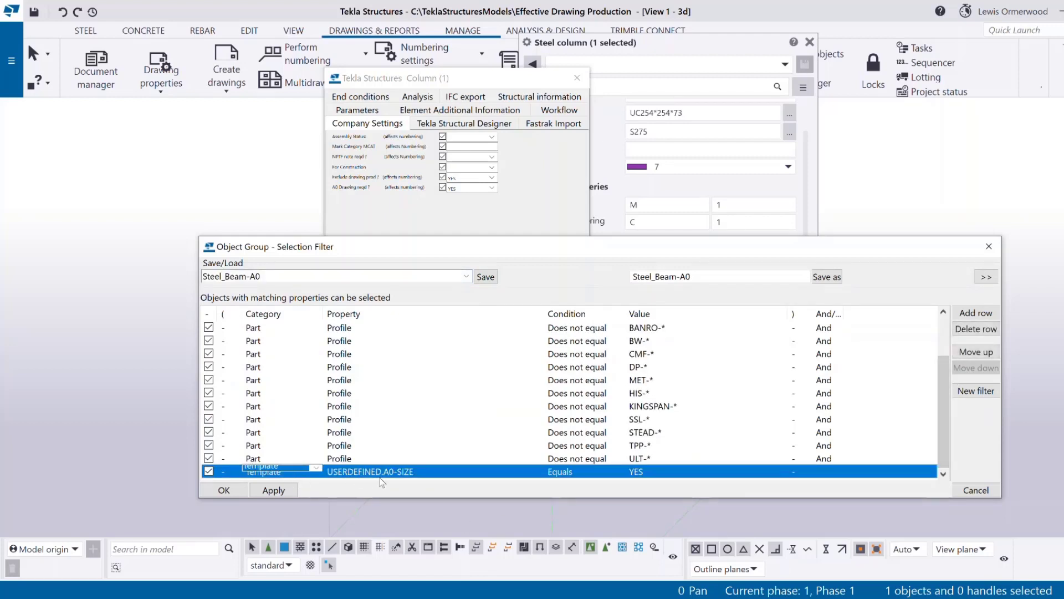
left_click(414, 472)
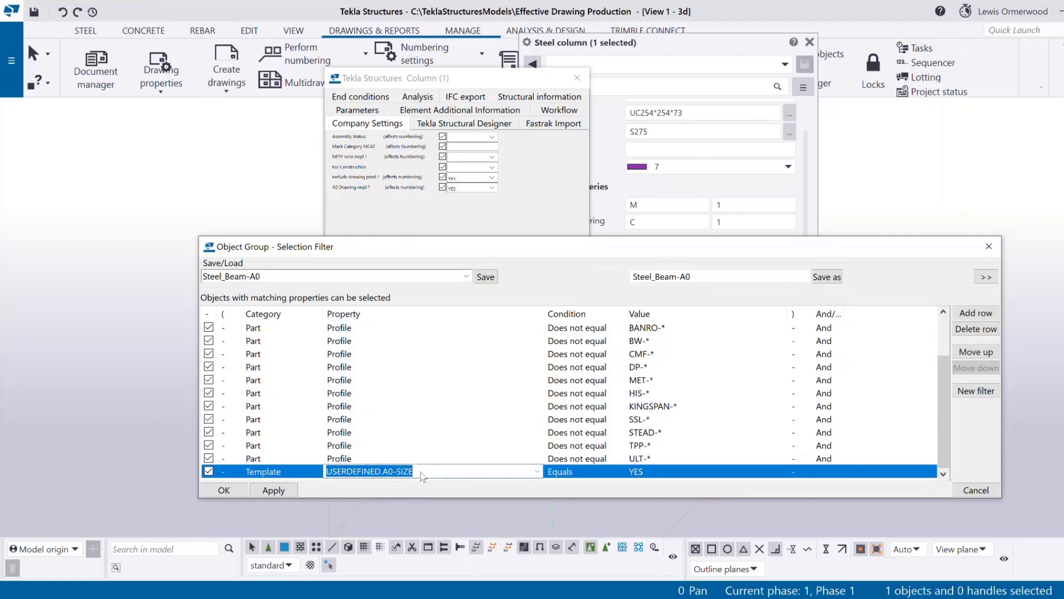
left_click_drag(414, 471, 388, 471)
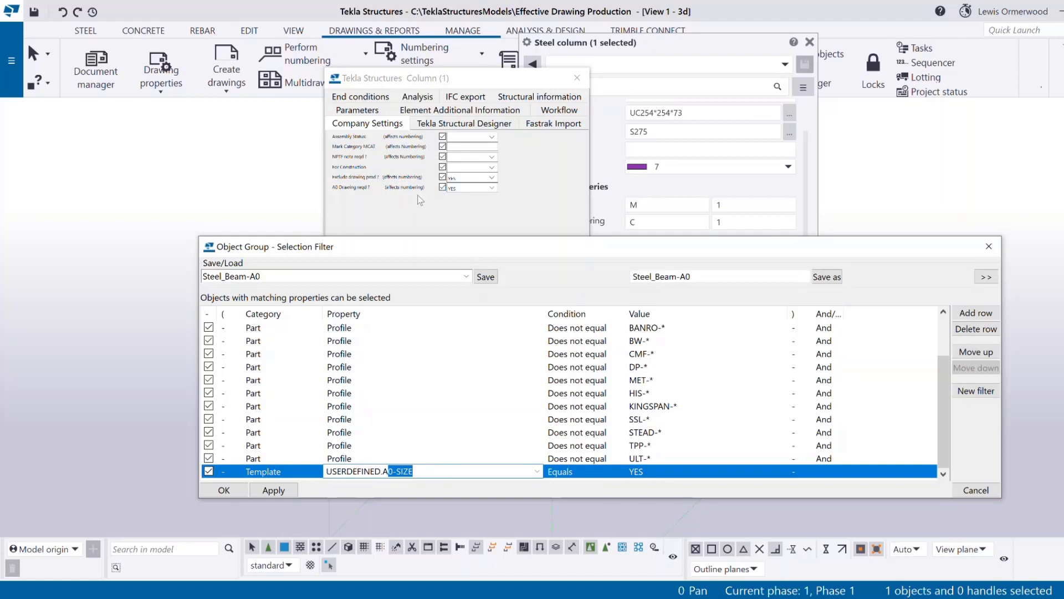
left_click(492, 190)
left_click(457, 196)
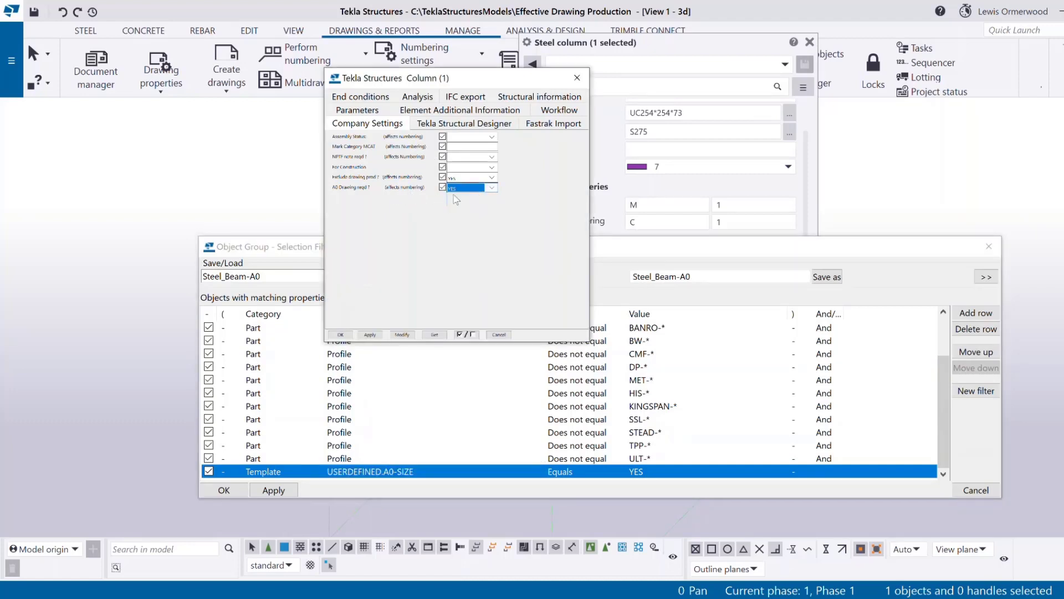
left_click(585, 475)
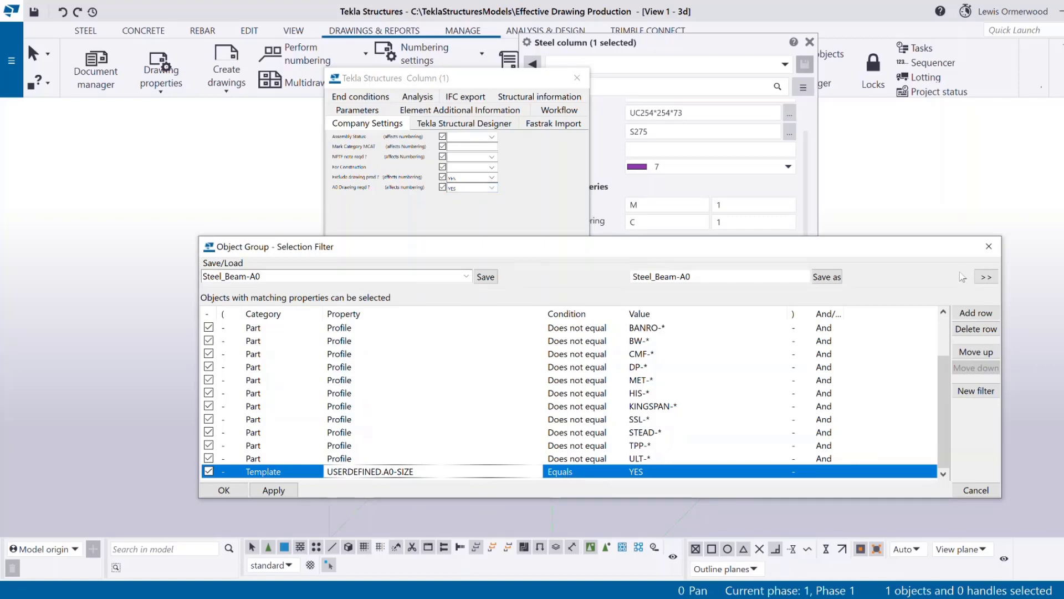
Close the selection filter and column dialogs and open the Master Drawing Catalog.
left_click(988, 247)
left_click(577, 78)
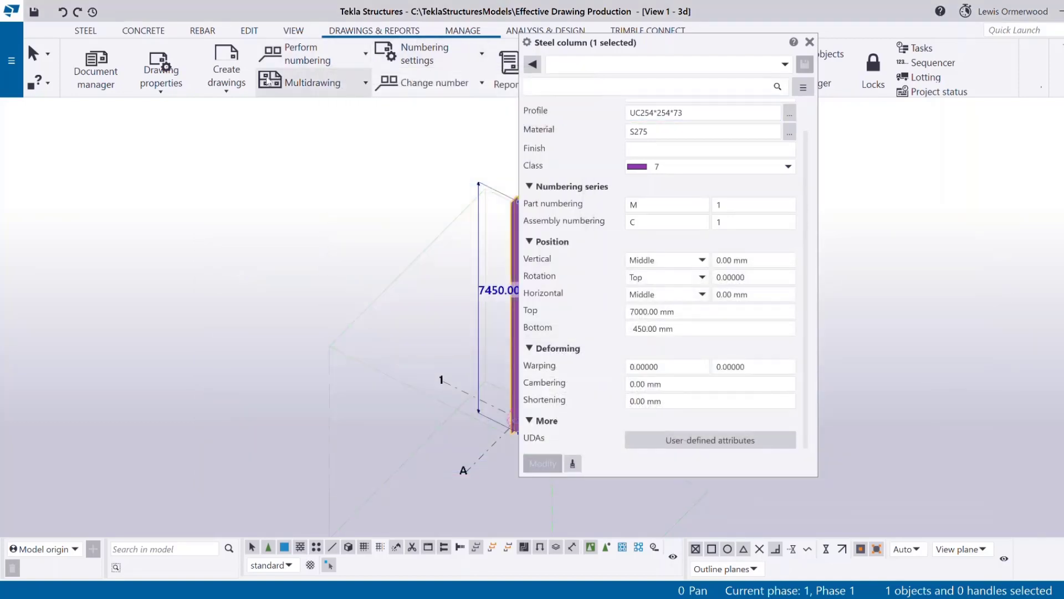
left_click(226, 77)
left_click(247, 121)
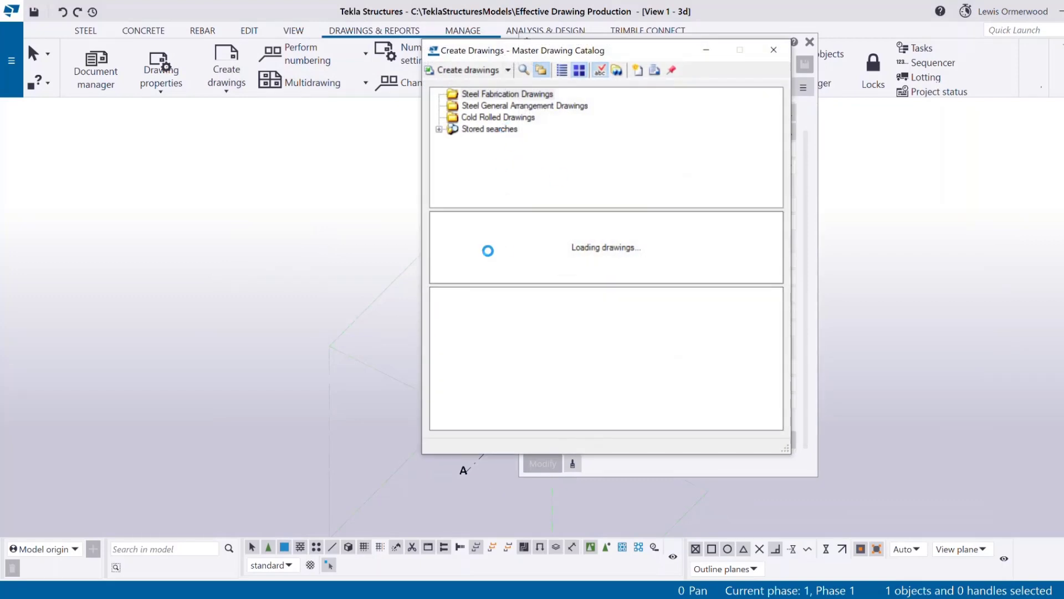
Edit the first master drawing's properties and advance to an enlarged Assembly Drawings rules list.
right_click(486, 250)
left_click(535, 313)
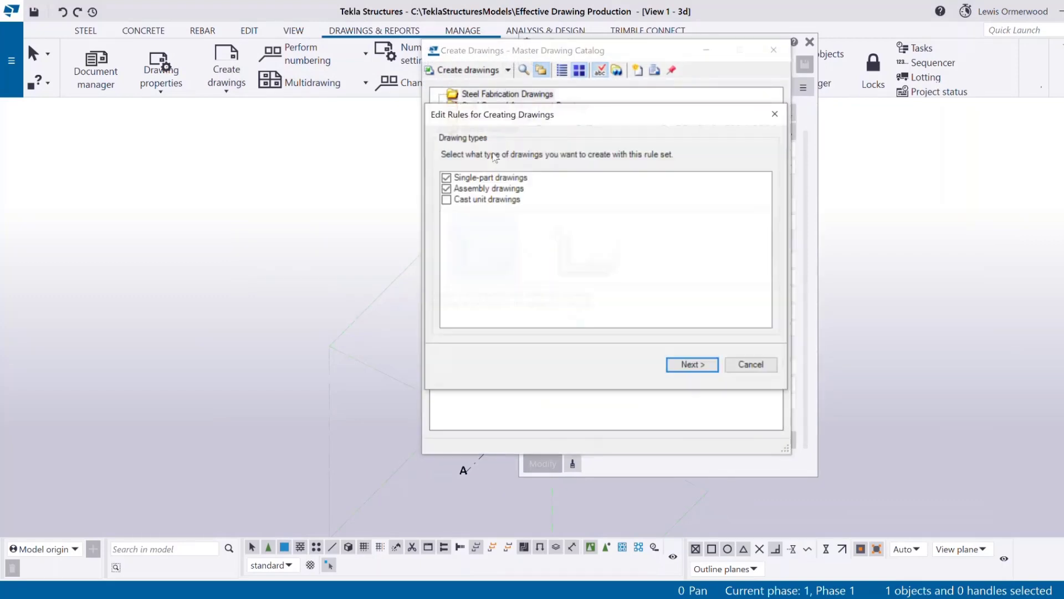
left_click(447, 178)
left_click(693, 363)
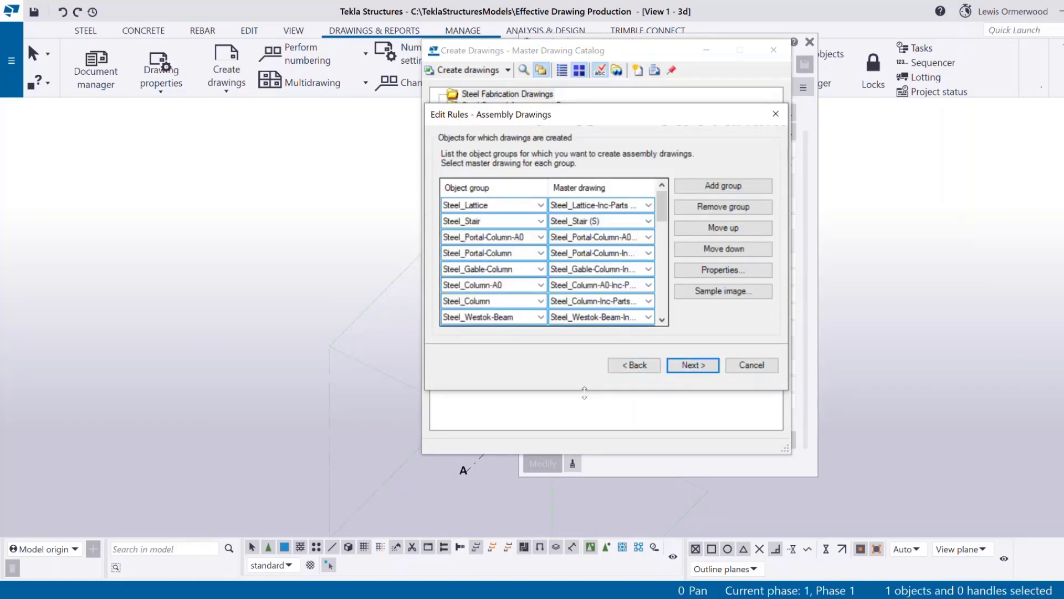
left_click_drag(585, 393, 585, 565)
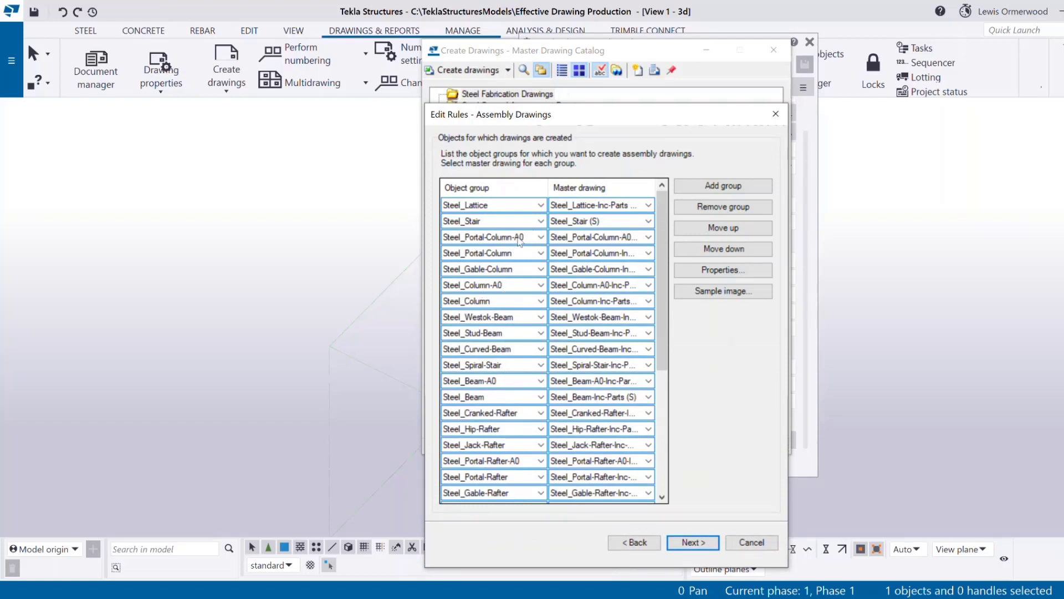
Review the object groups of the Steel_Portal-Column, Steel_Portal-Column-A0 and Steel_Gable-Column rules, leaving them unchanged.
left_click(505, 255)
left_click(538, 253)
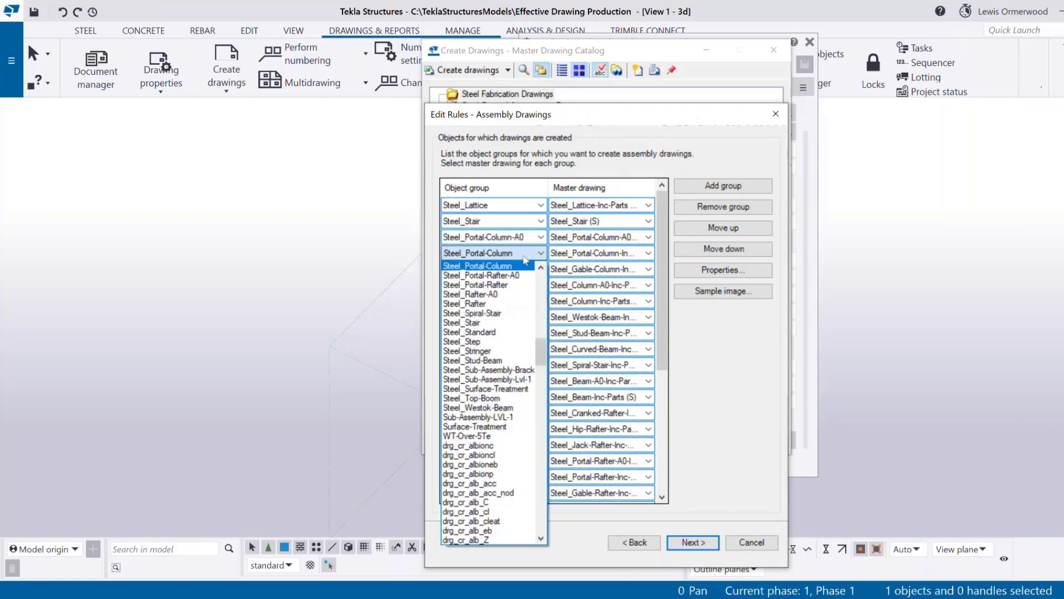
left_click(536, 254)
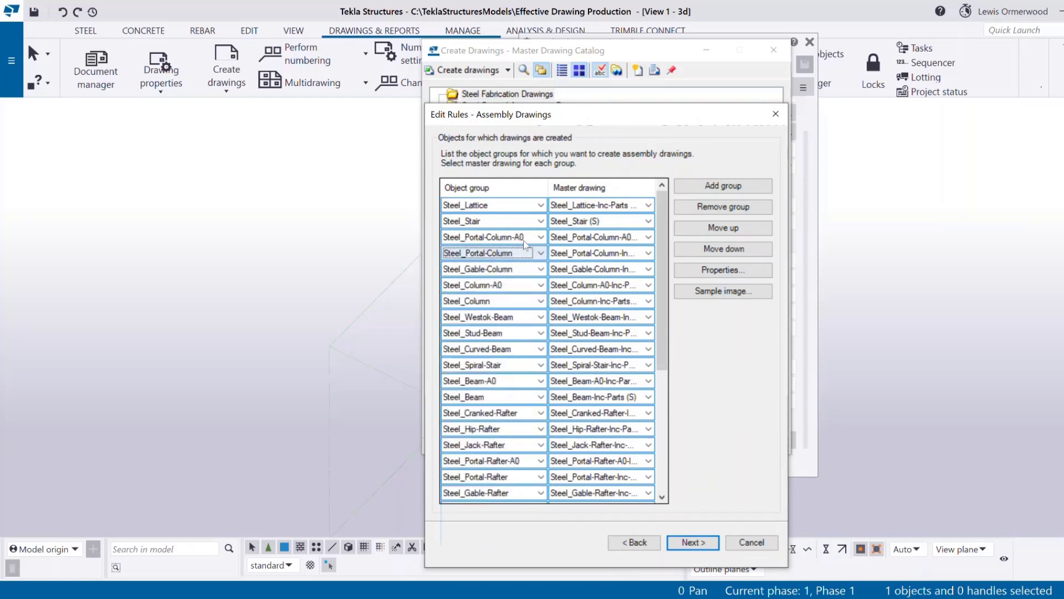
left_click(521, 252)
left_click(520, 249)
left_click(515, 236)
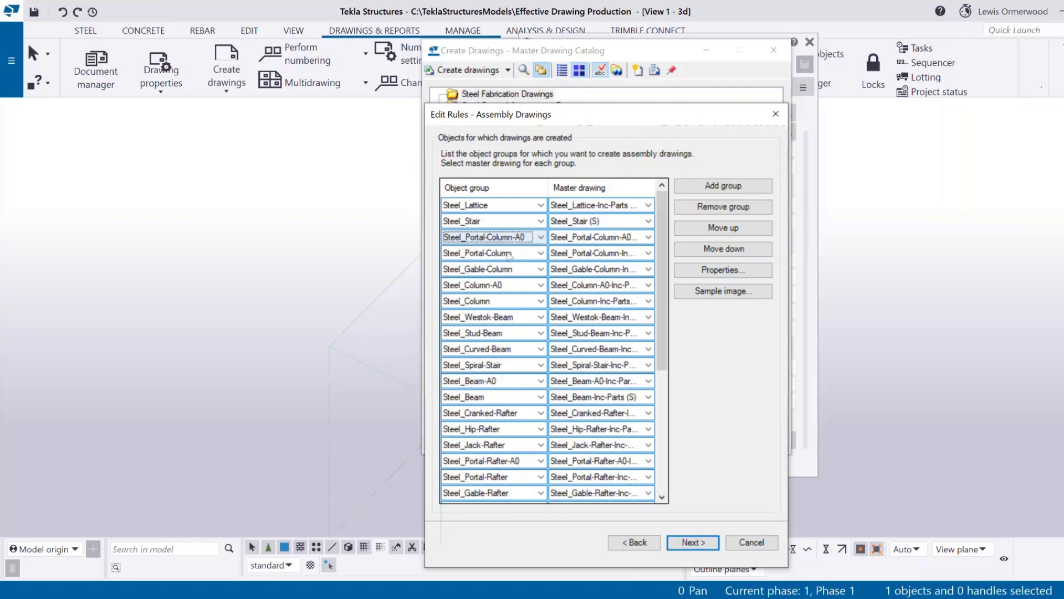
left_click(510, 254)
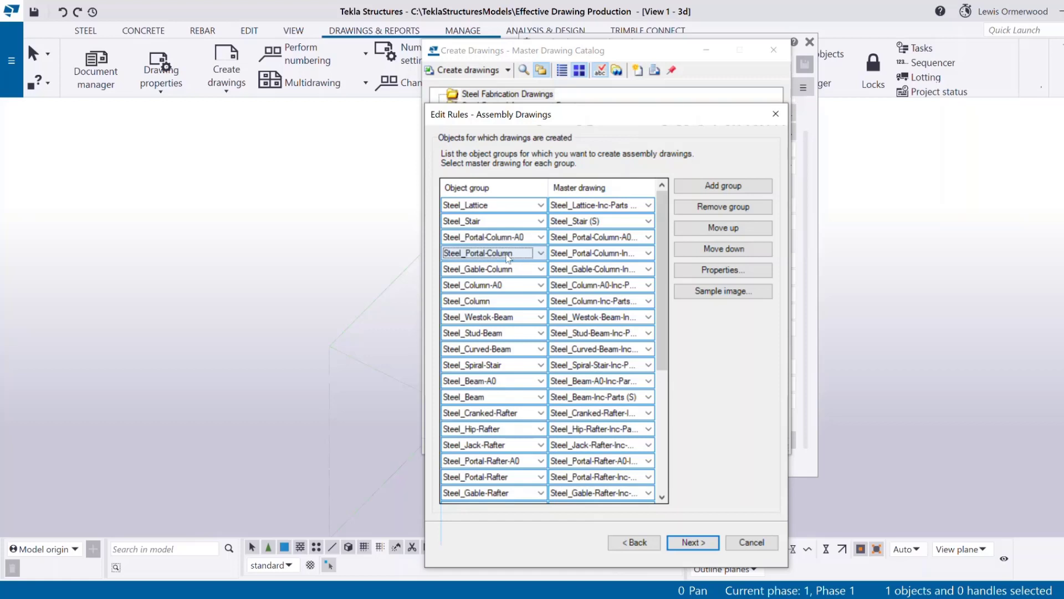
left_click(500, 257)
left_click(500, 257)
left_click(491, 274)
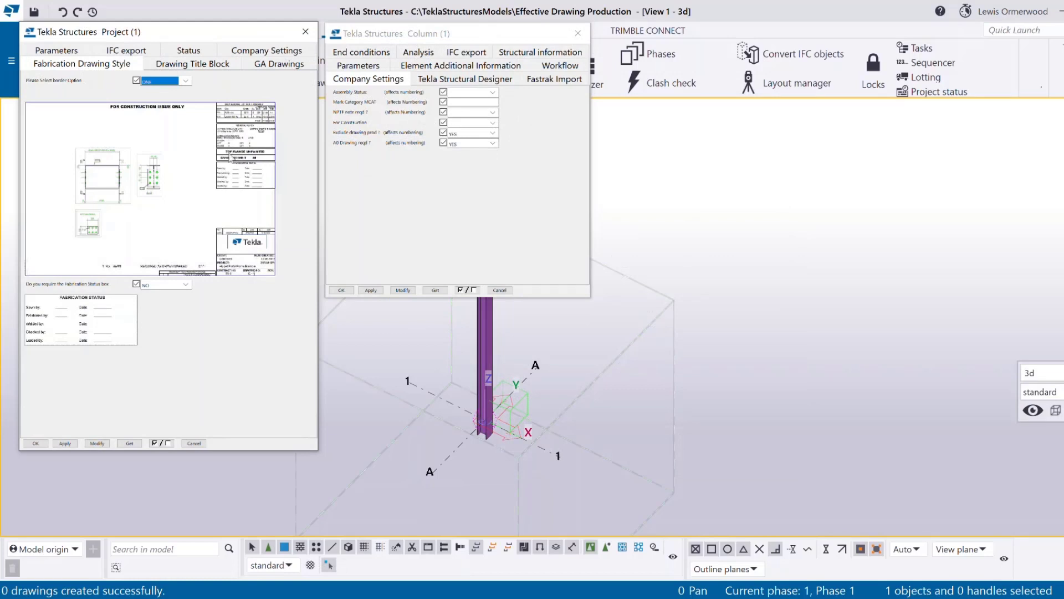
Set the project Border option to TWO and keep the column's Exclude drawing prod and A0 Drawing reqd at YES.
left_click(186, 81)
left_click(158, 97)
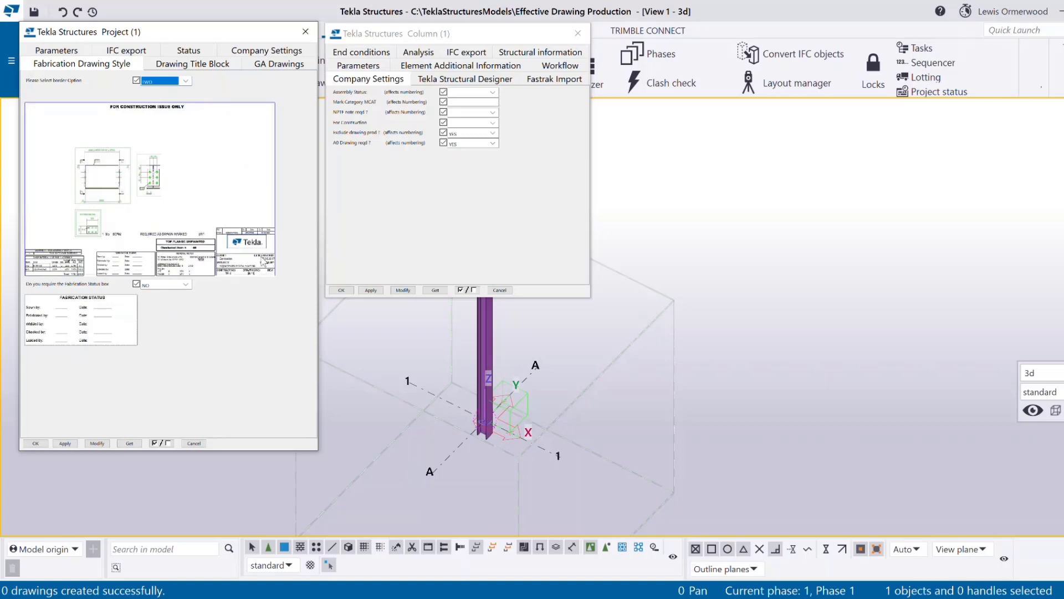
left_click(395, 216)
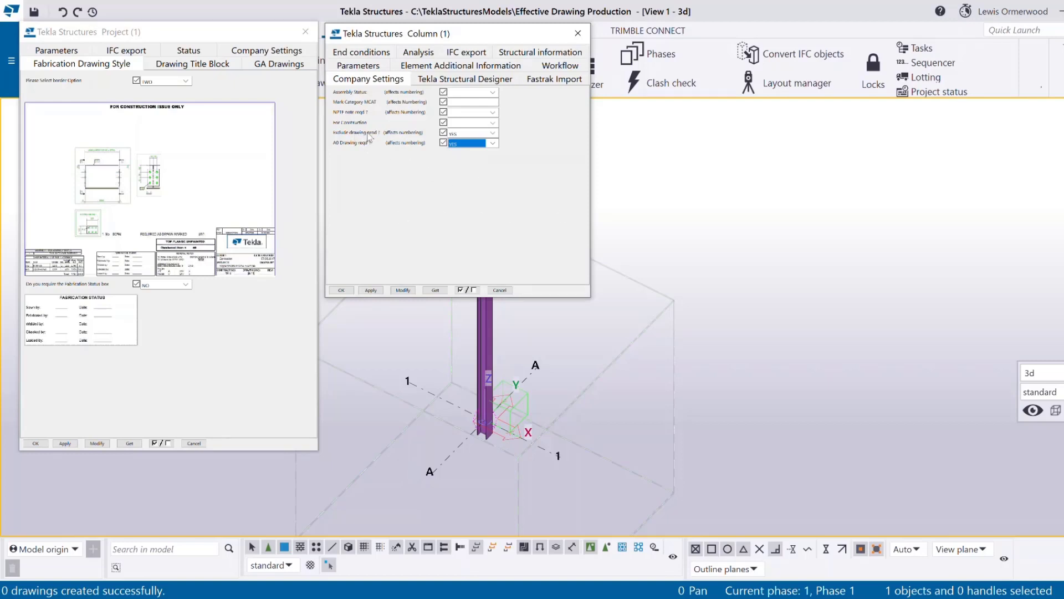
left_click(491, 135)
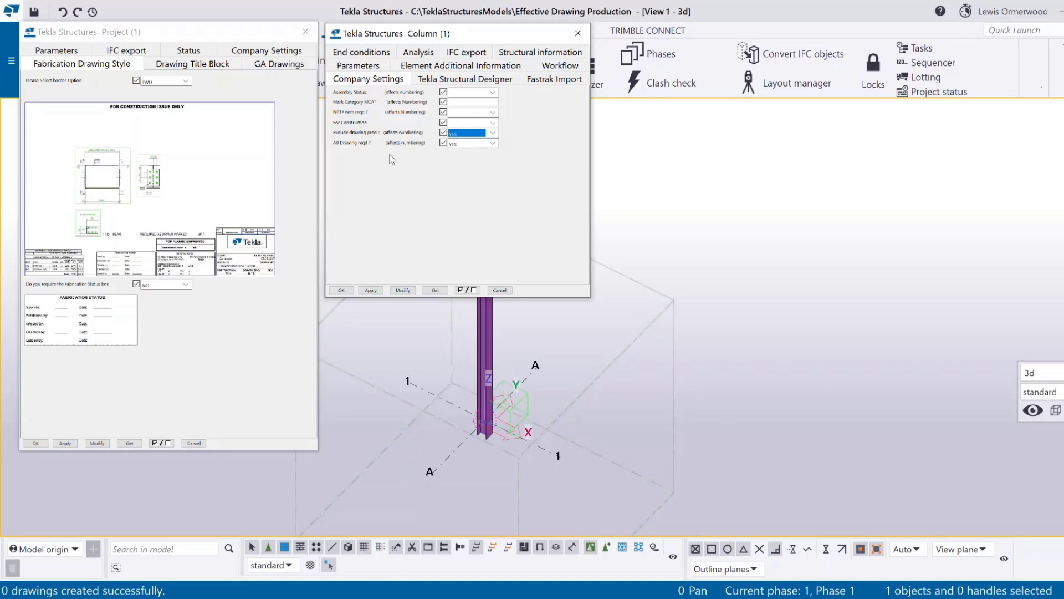
left_click(467, 146)
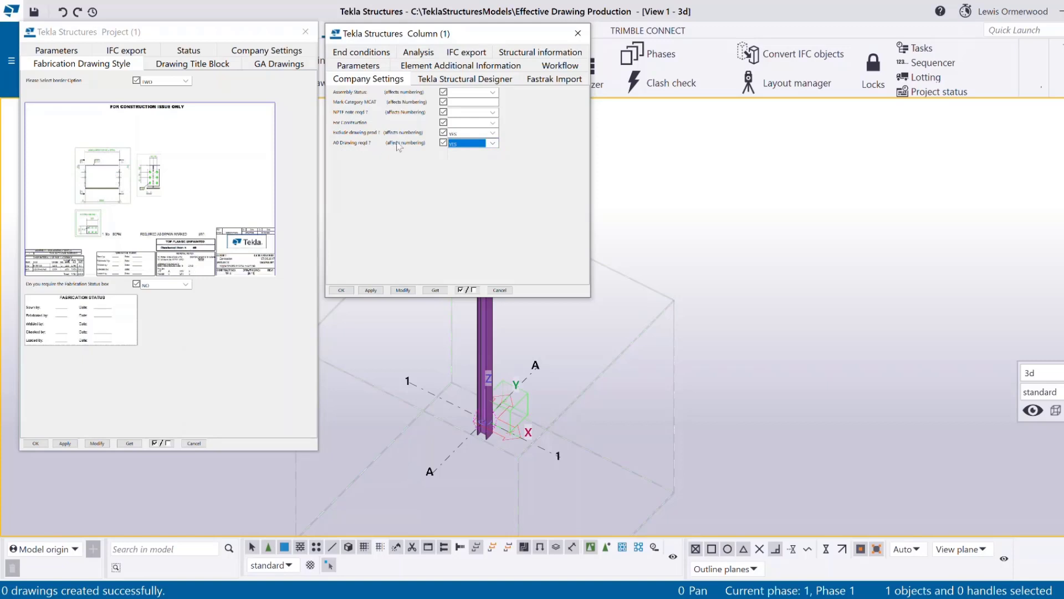
left_click(455, 144)
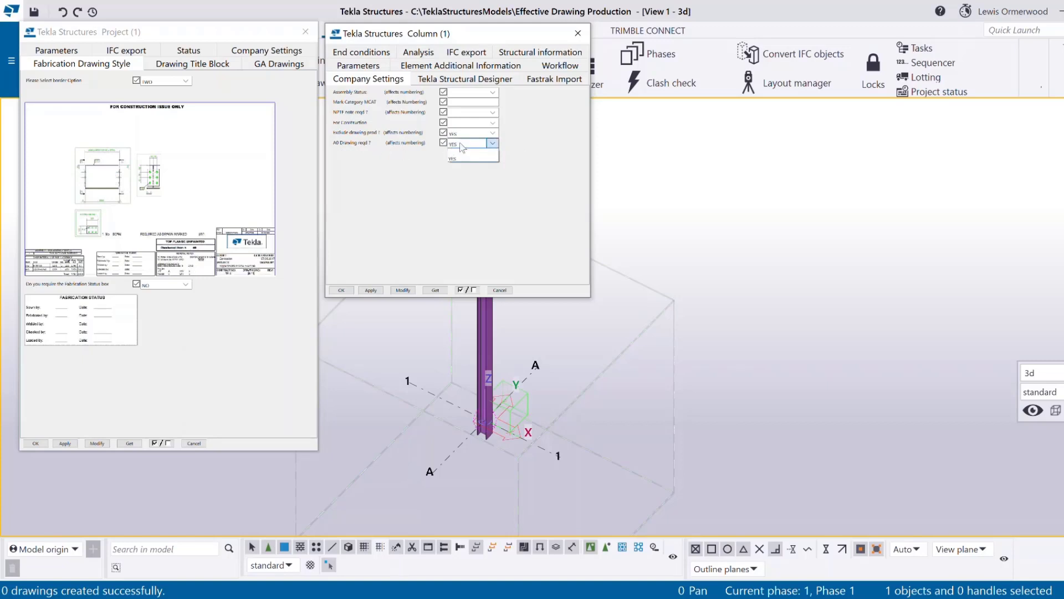
left_click(464, 160)
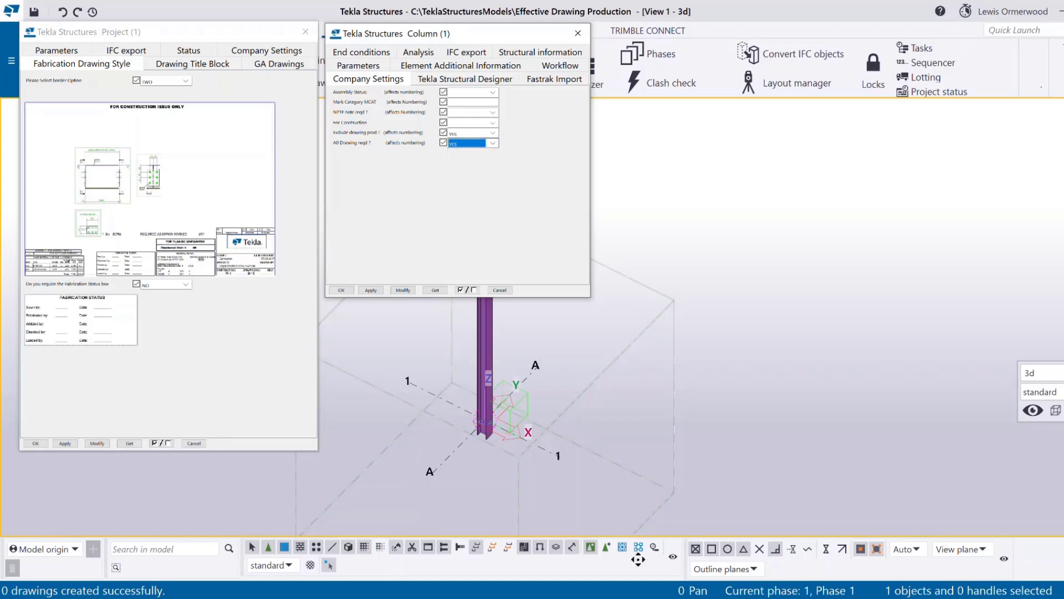
key("alt+Tab")
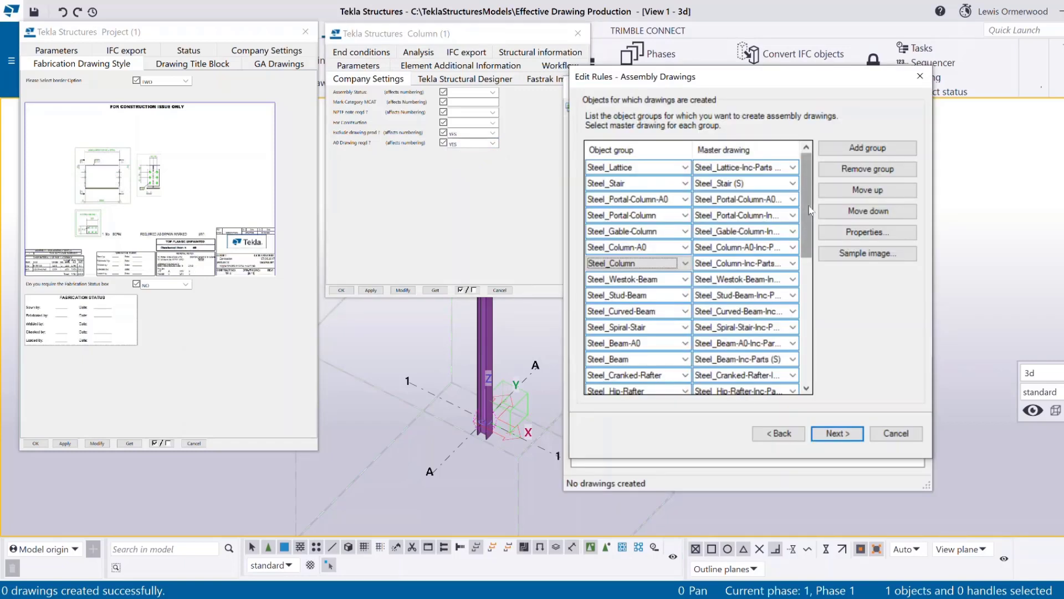
Compare the Steel_Portal-Column-A0 and Steel_Column-A0 rules and their master drawings, scrolling down to Steel_Standard.
left_click_drag(809, 208, 801, 171)
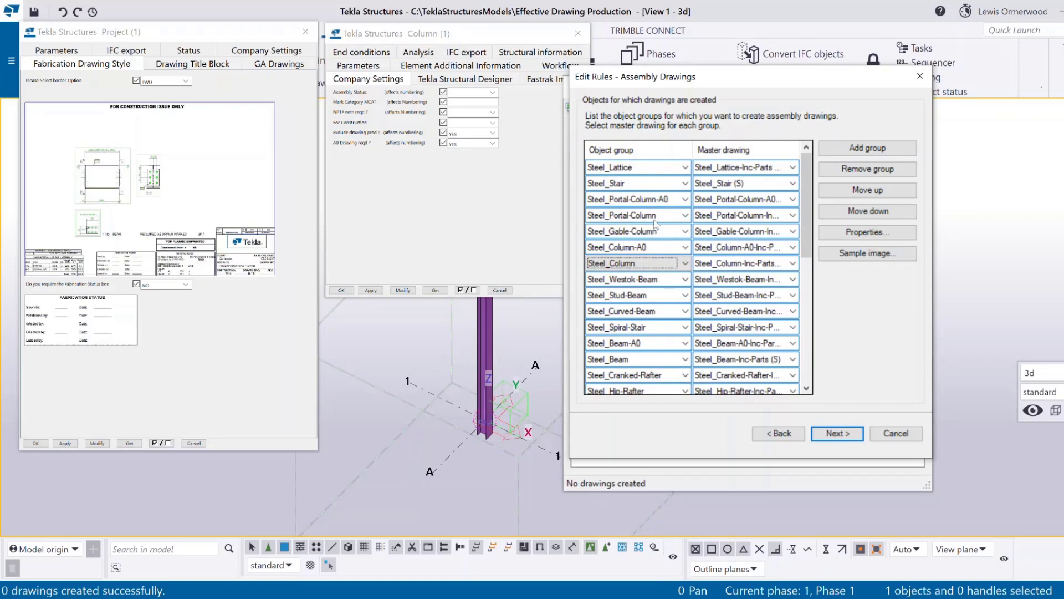
left_click(658, 202)
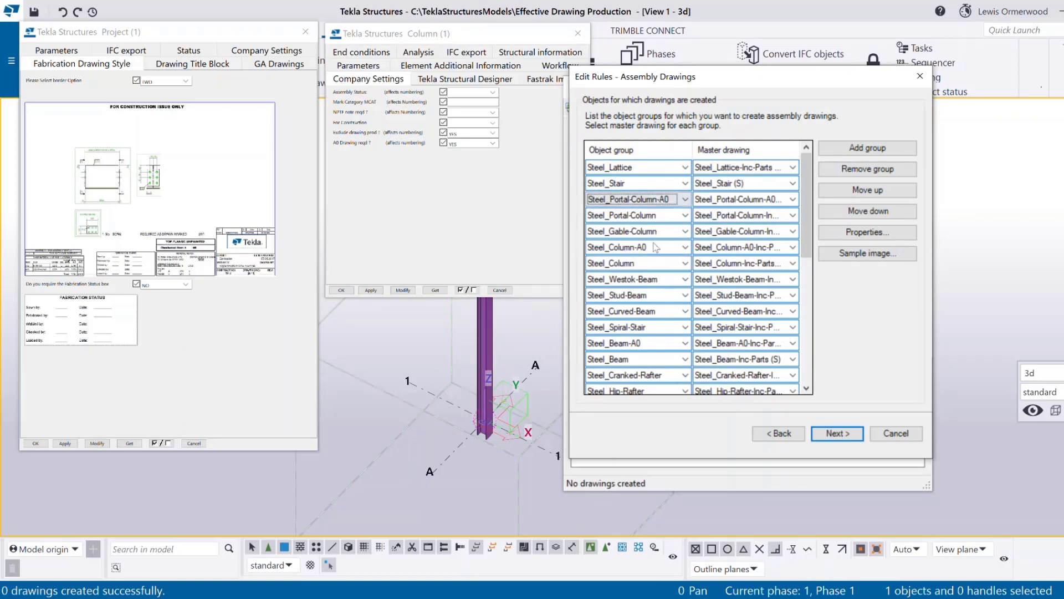
left_click(657, 247)
left_click(659, 205)
left_click(655, 246)
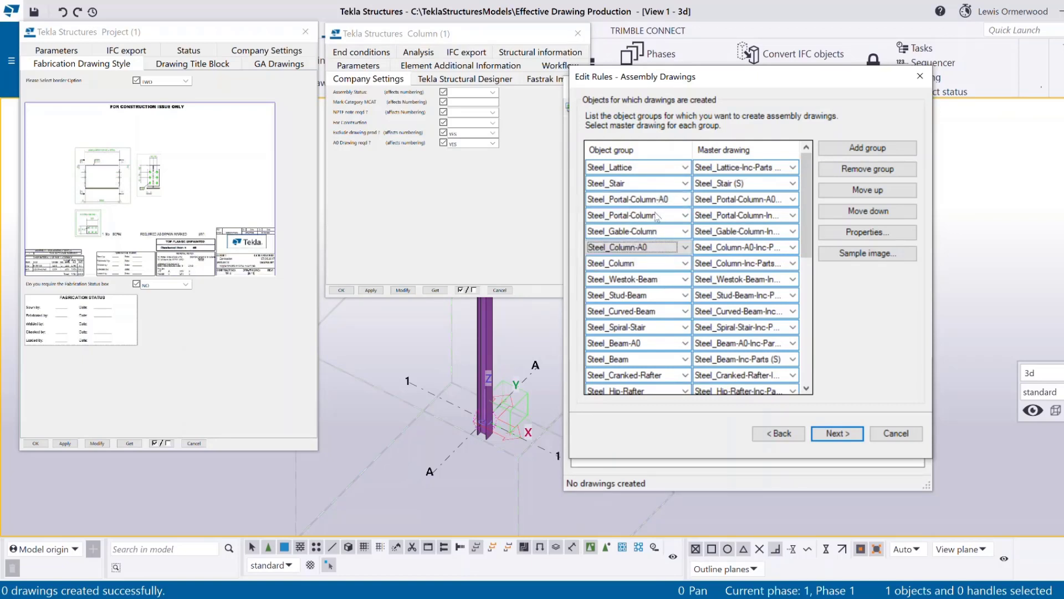
left_click(658, 201)
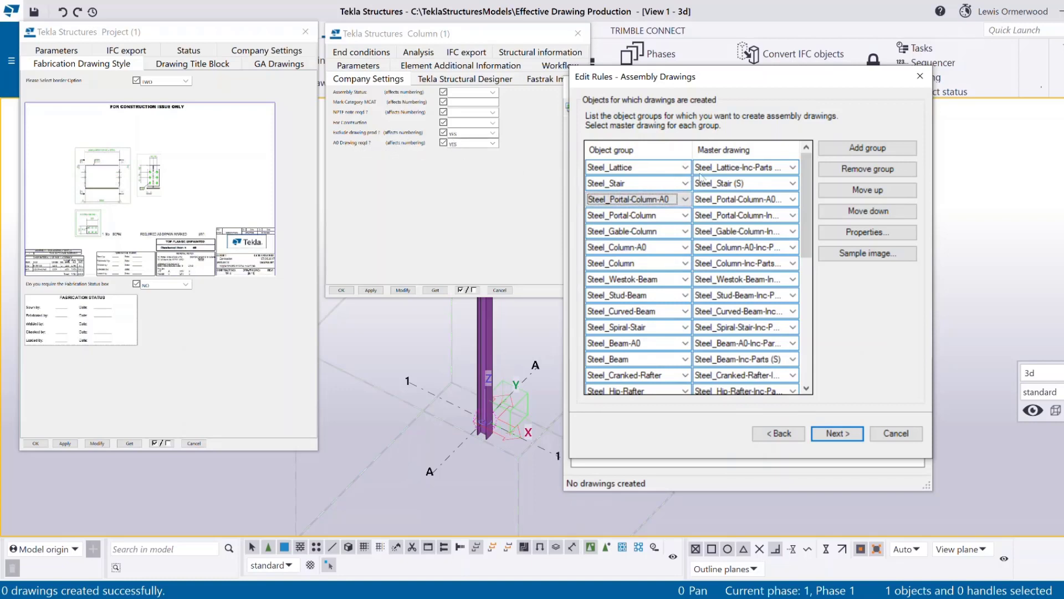
left_click(734, 201)
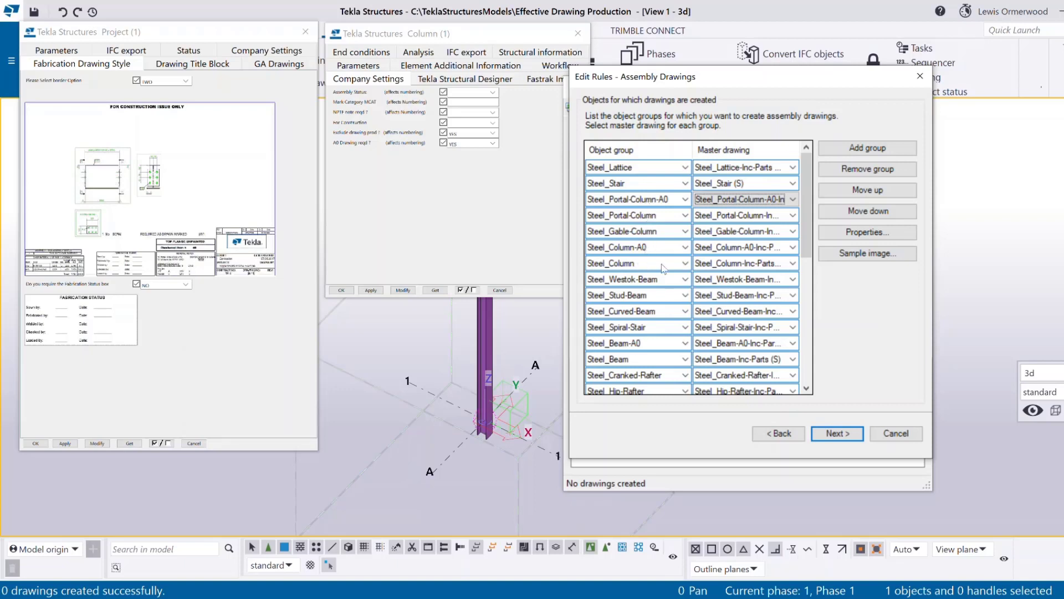
left_click(685, 263)
left_click(648, 269)
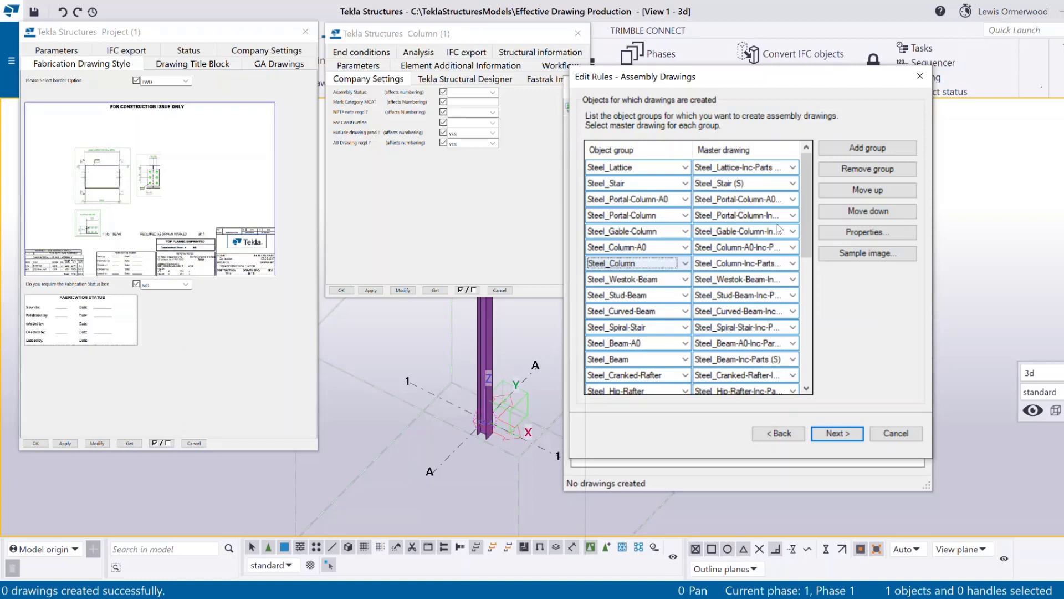
left_click_drag(806, 213, 828, 362)
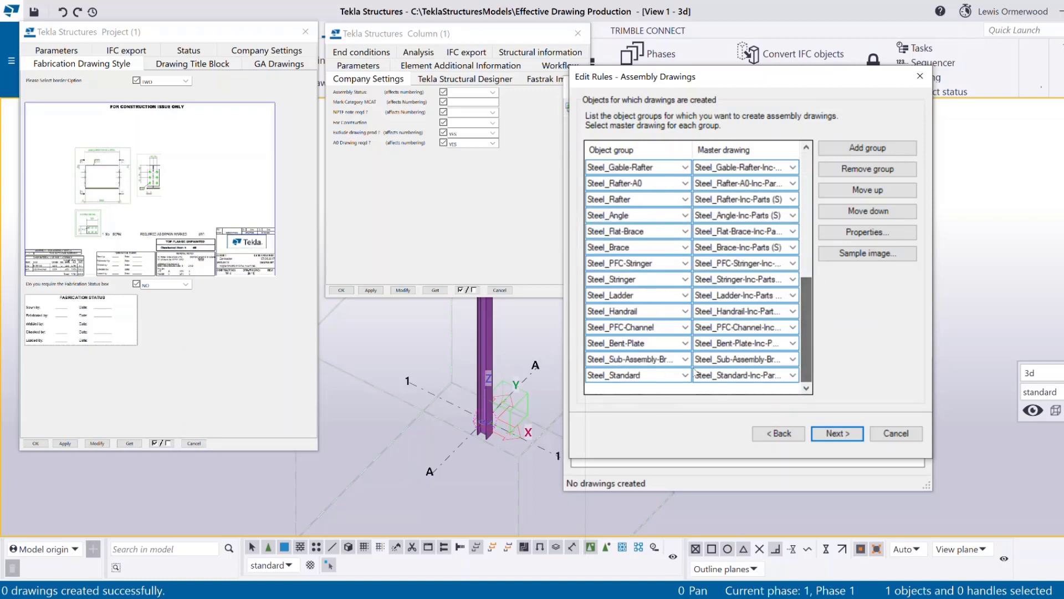
left_click(625, 377)
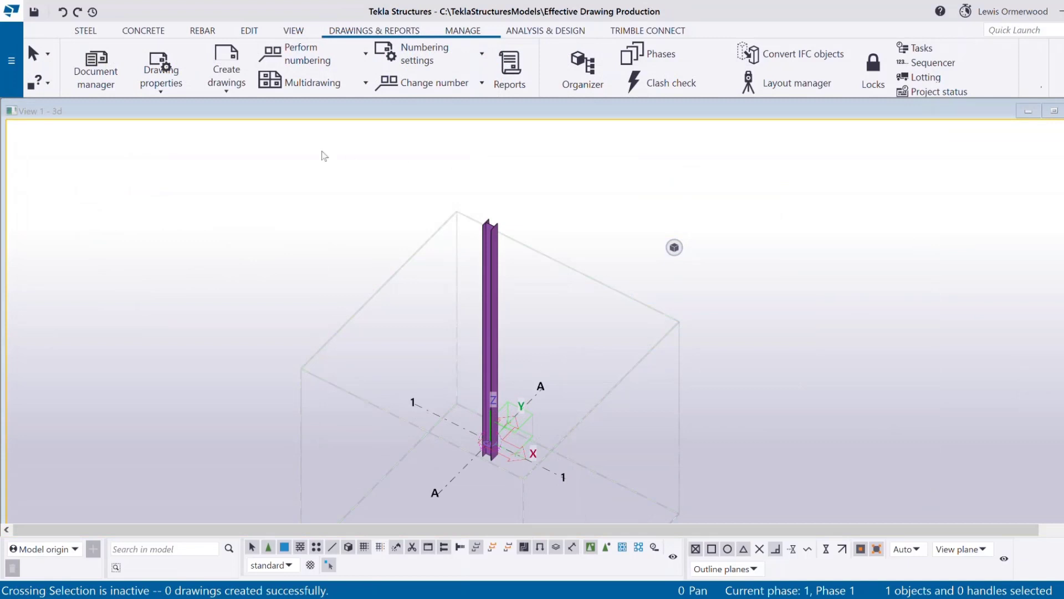
Load the Steel_Beam-Inc-Parts assembly drawing settings and bring up their object level settings.
left_click(172, 84)
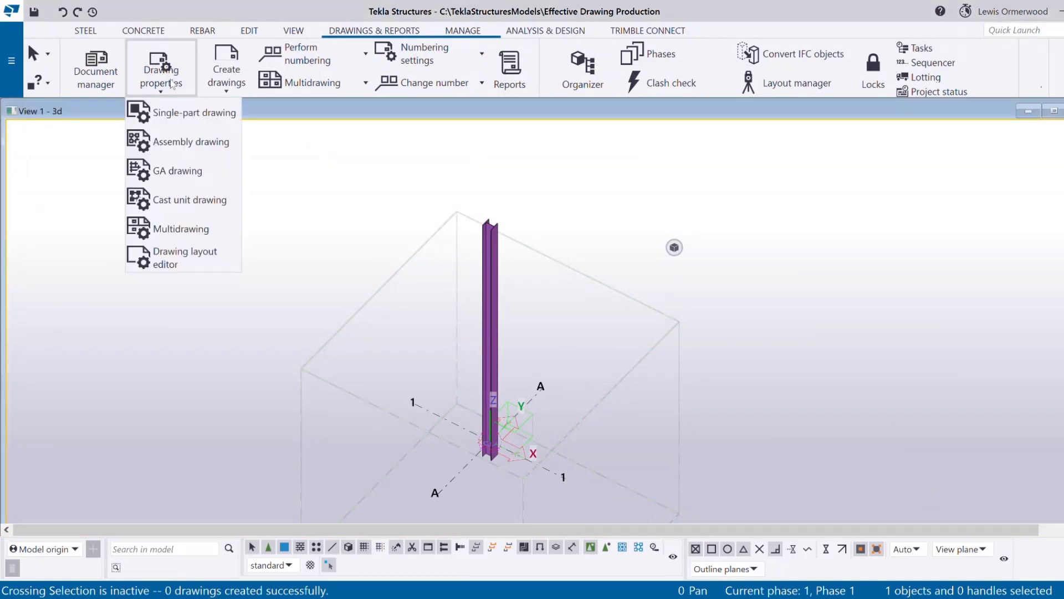
left_click(175, 150)
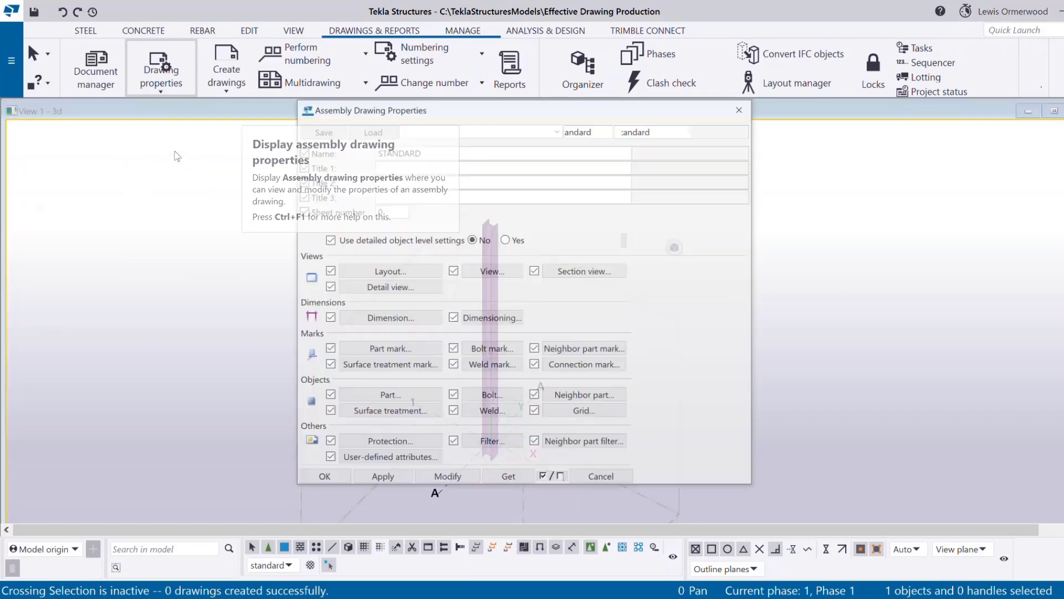
left_click(487, 109)
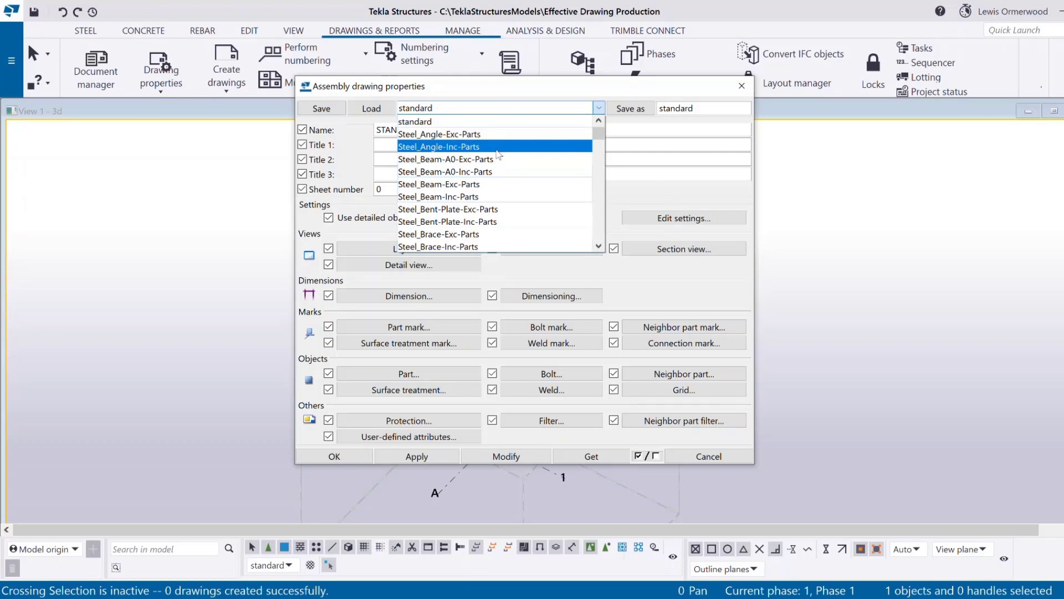
left_click(499, 198)
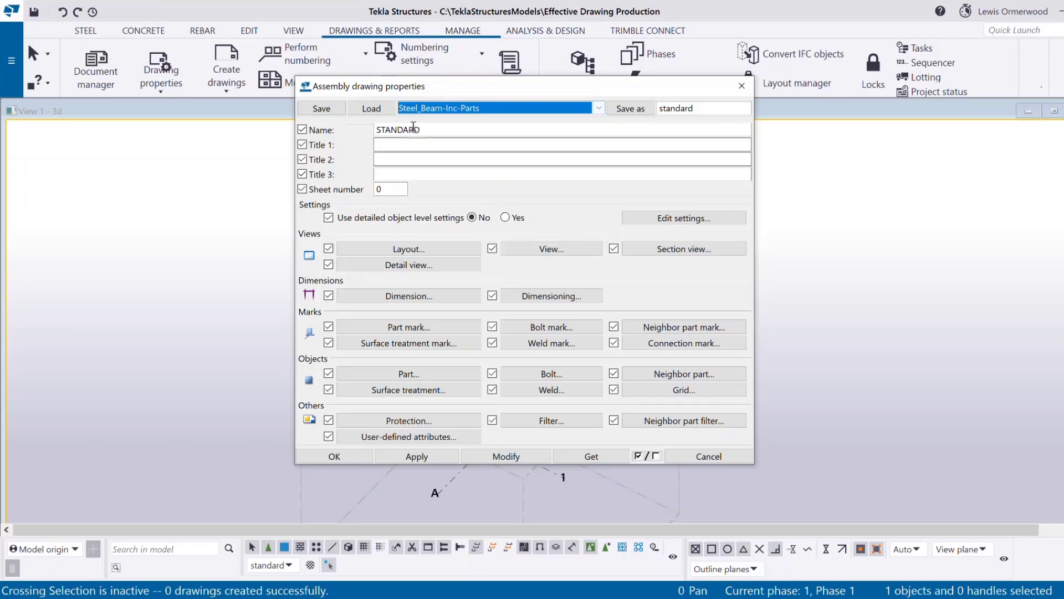
left_click(382, 108)
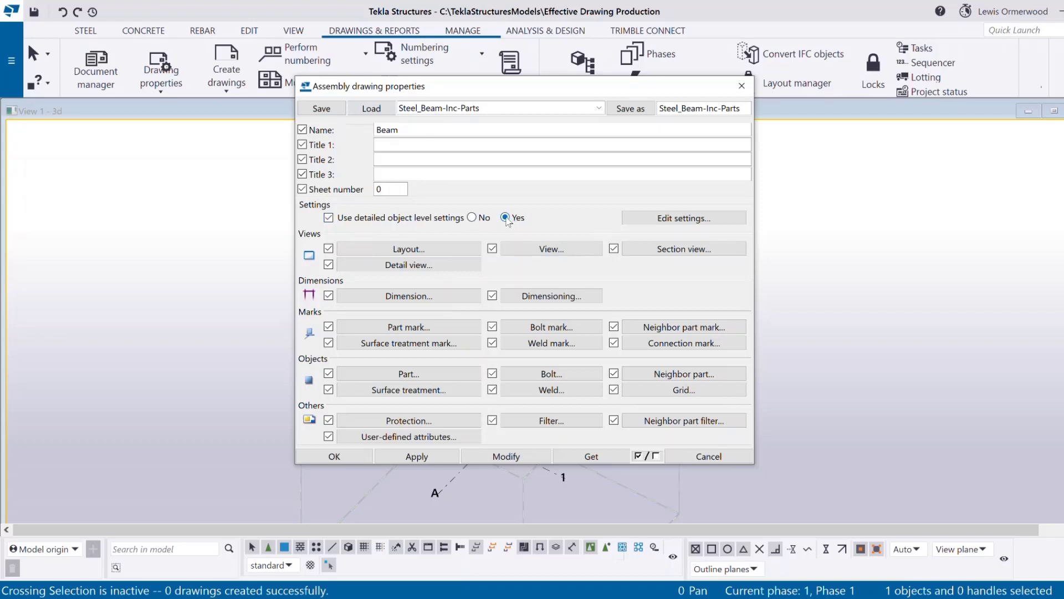
left_click(497, 110)
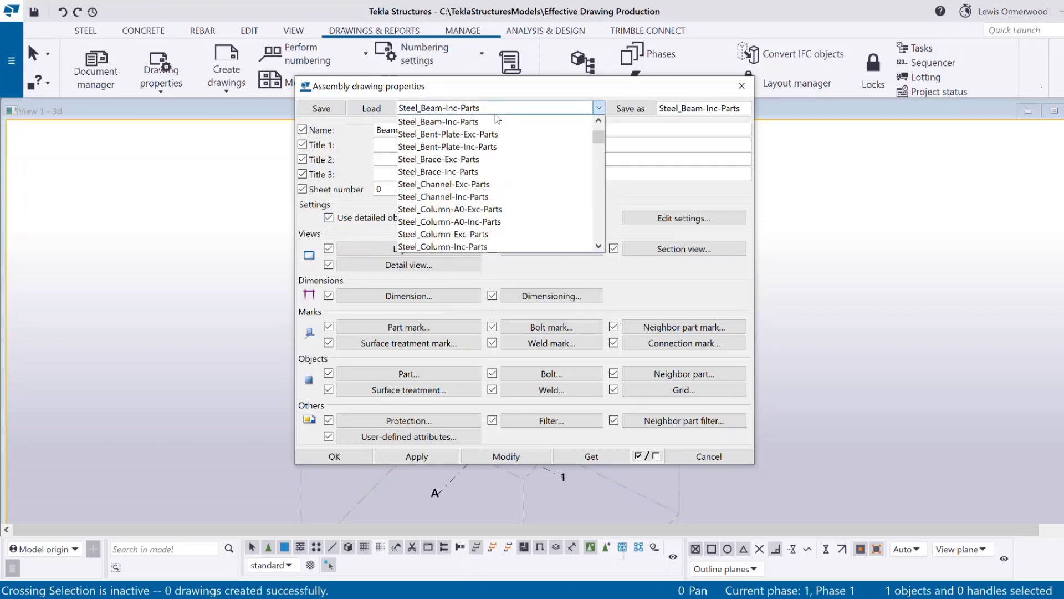
scroll(498, 155, "down", 2)
scroll(499, 156, "down", 1)
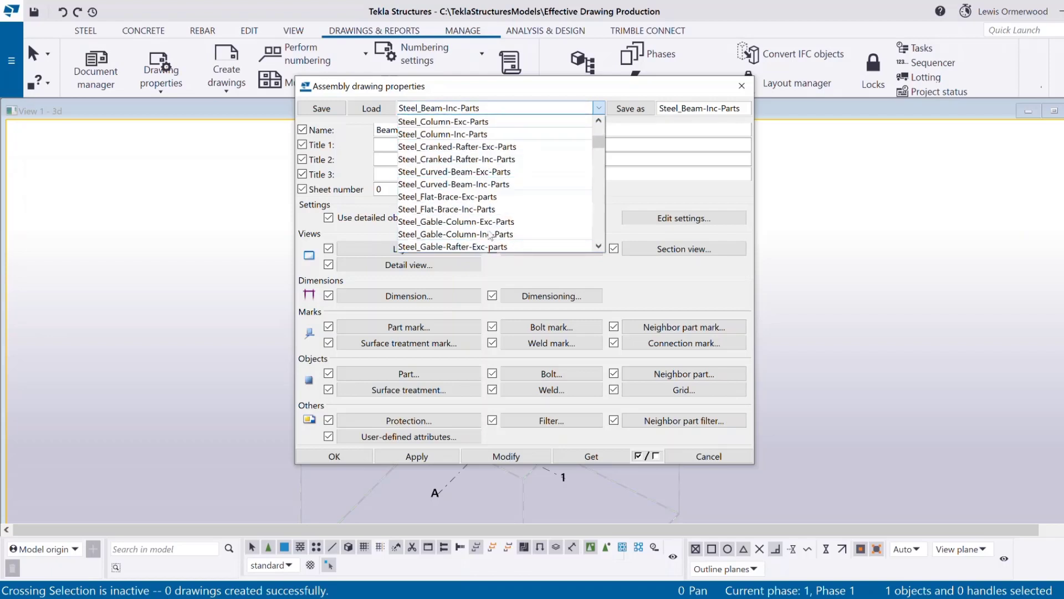
left_click(660, 278)
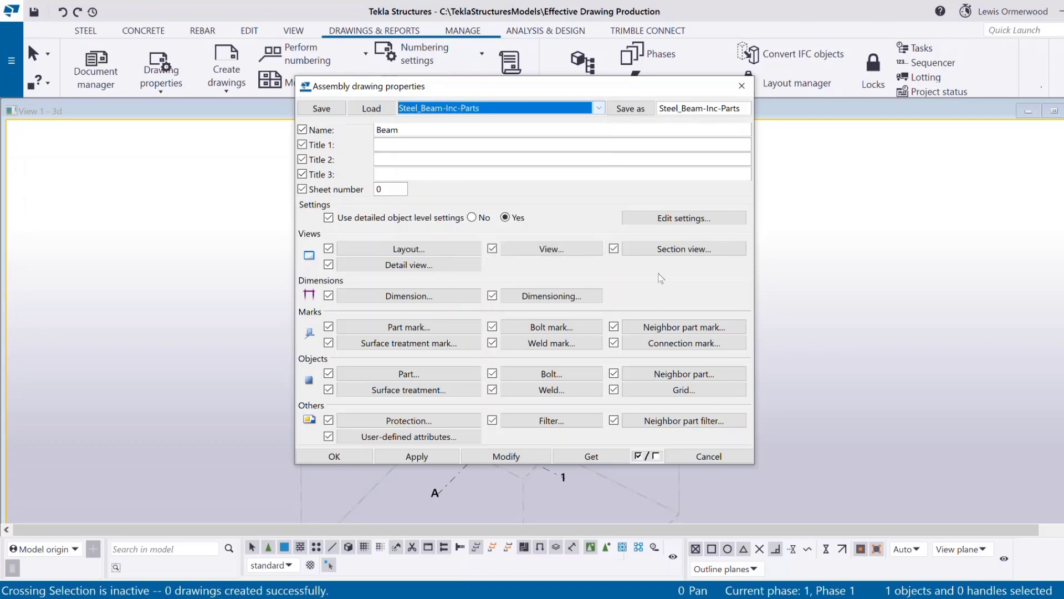
left_click(662, 223)
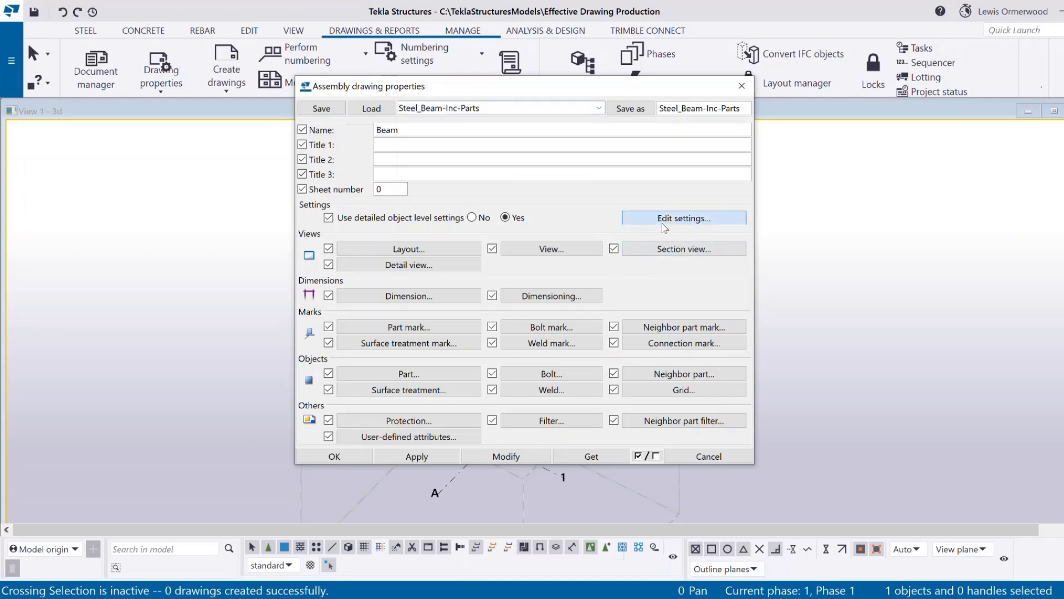
left_click_drag(696, 136, 474, 187)
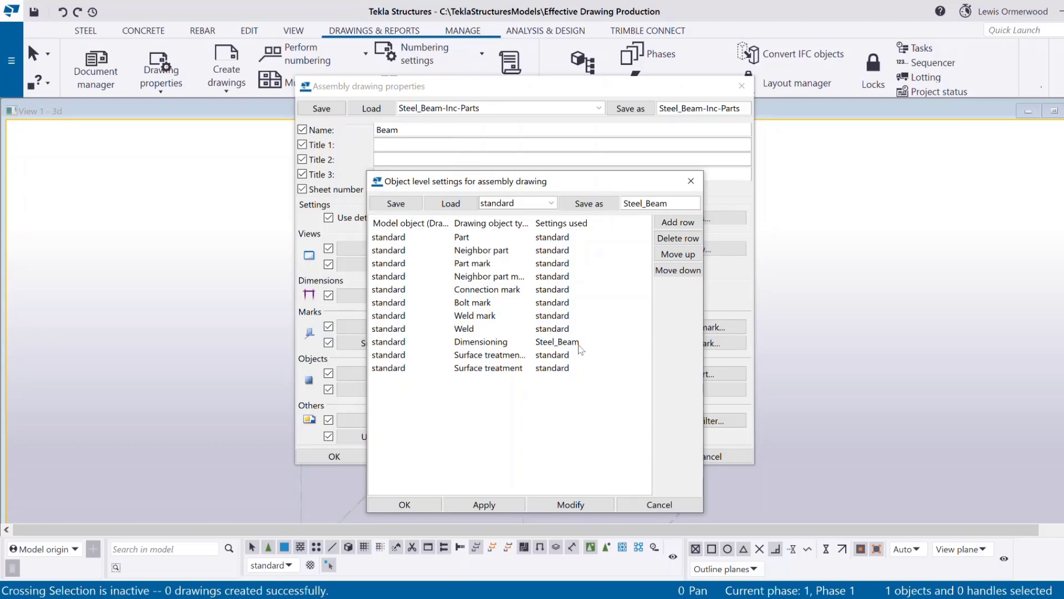
left_click(690, 181)
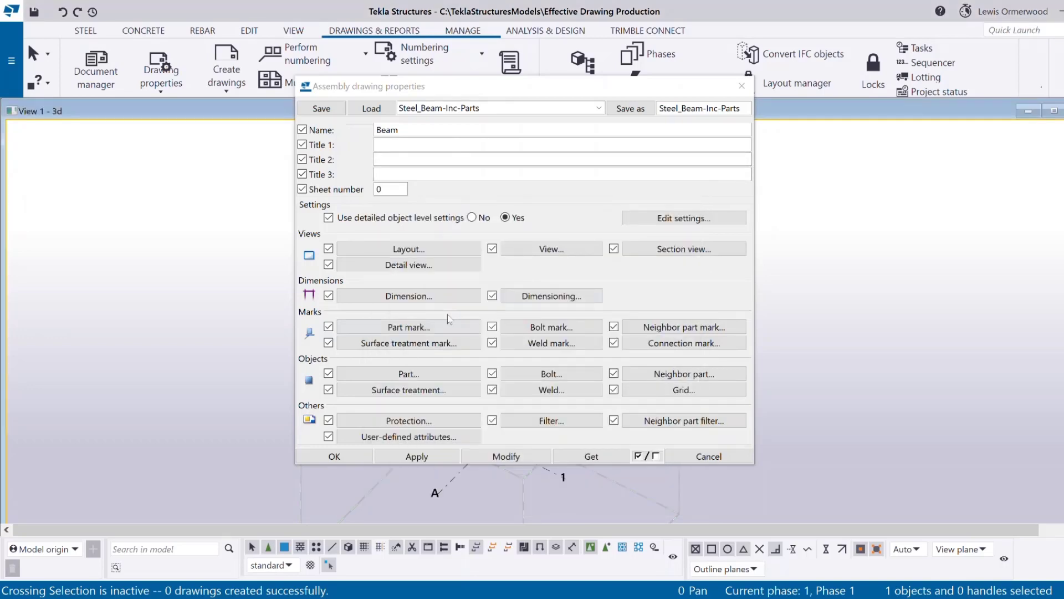
left_click(538, 297)
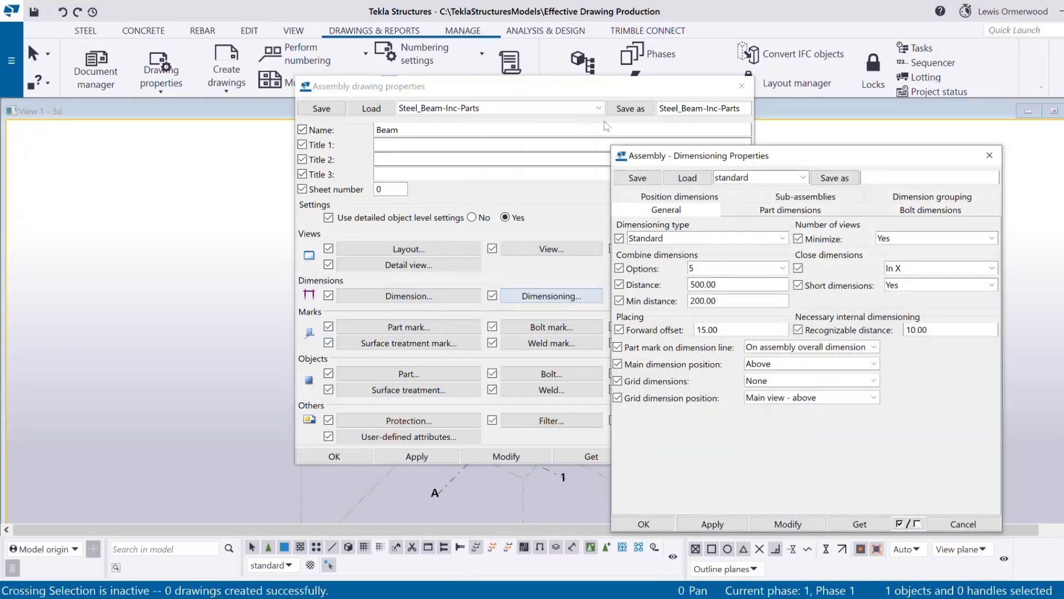
left_click(770, 179)
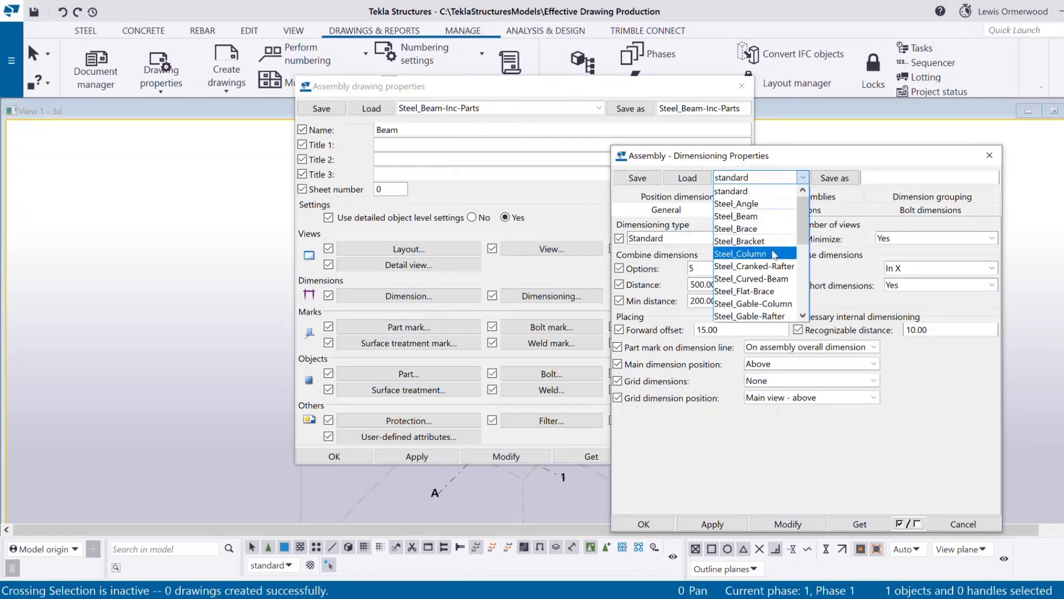
scroll(776, 277, "down", 1)
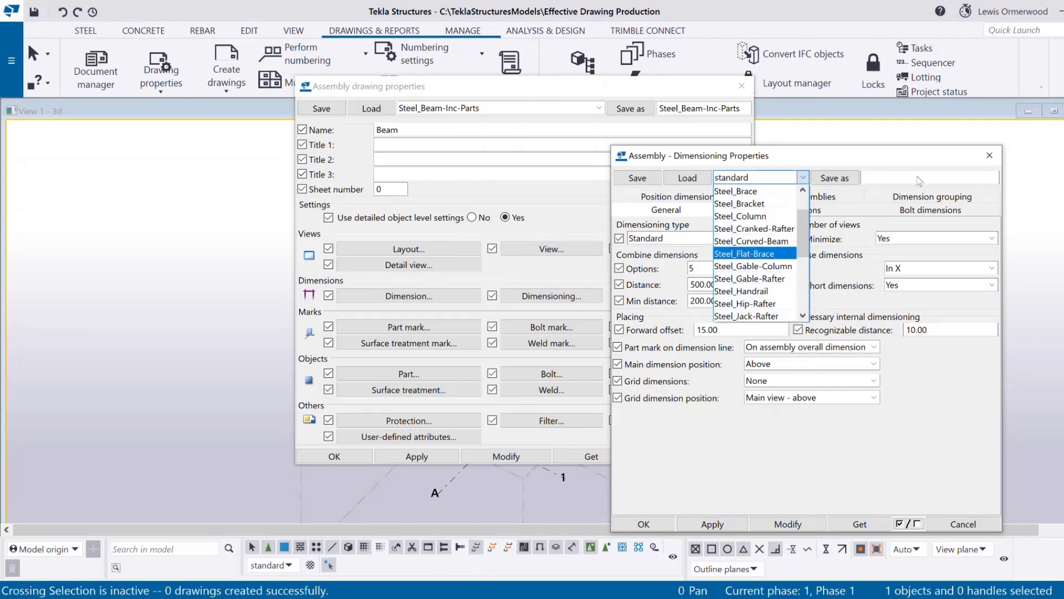
left_click(988, 157)
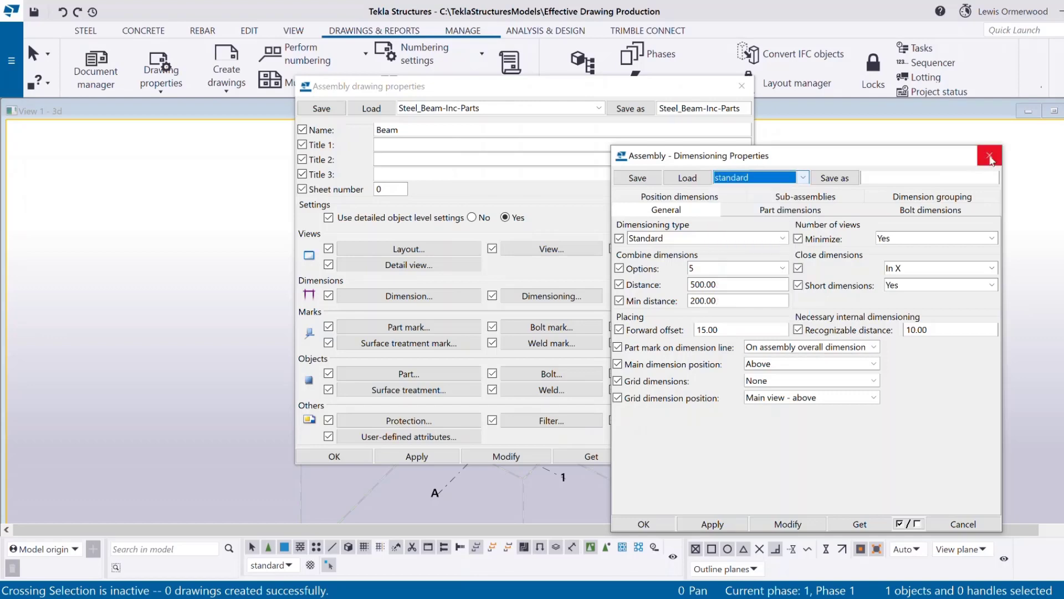
left_click(989, 157)
left_click(549, 108)
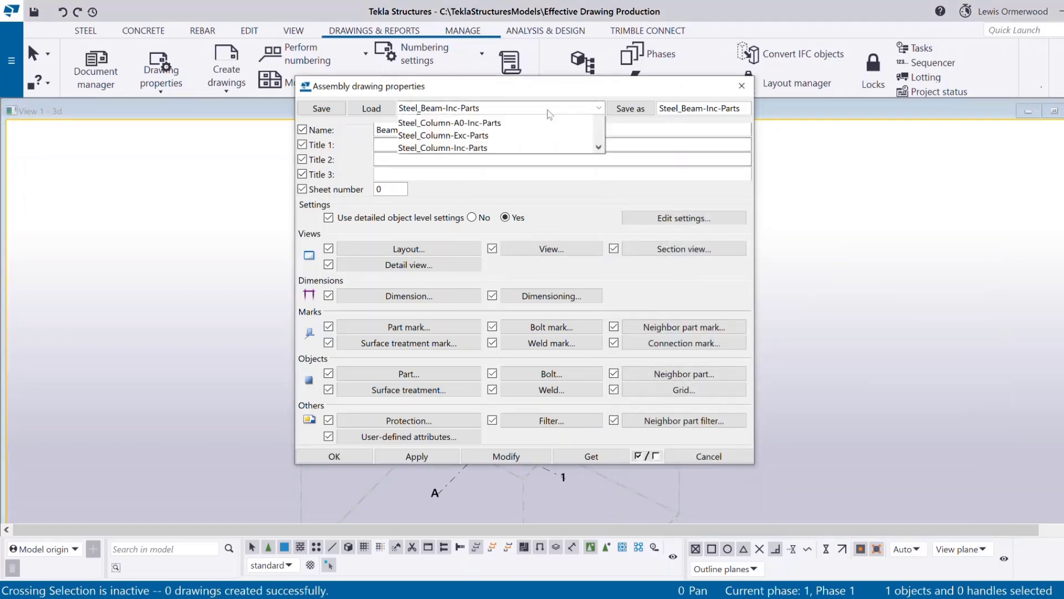
Load the Steel_Column-Inc-Parts assembly drawing settings and close the object level settings.
scroll(501, 211, "up", 1)
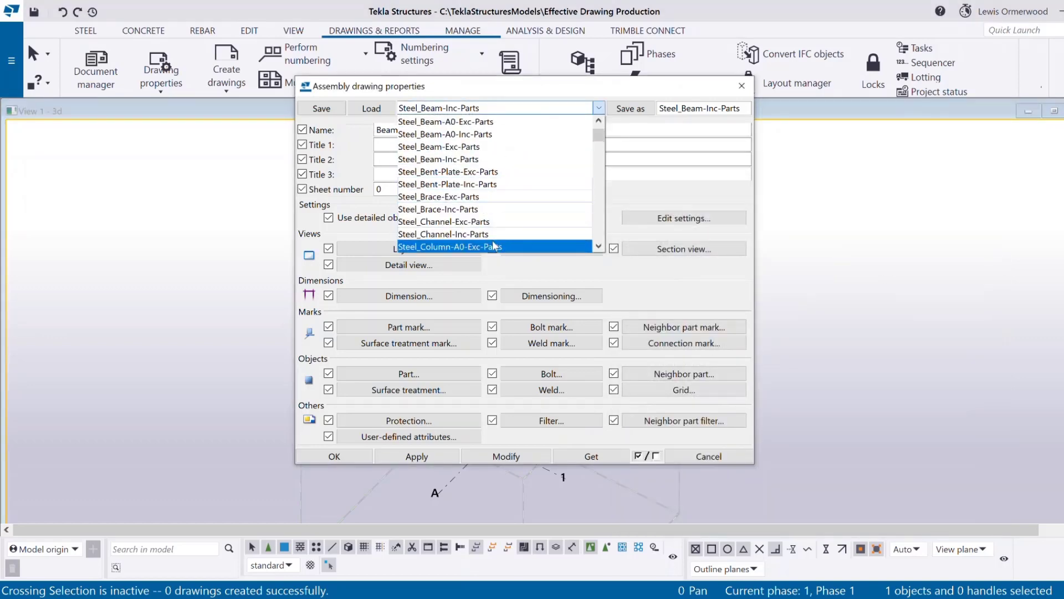
scroll(494, 212, "down", 2)
left_click(493, 210)
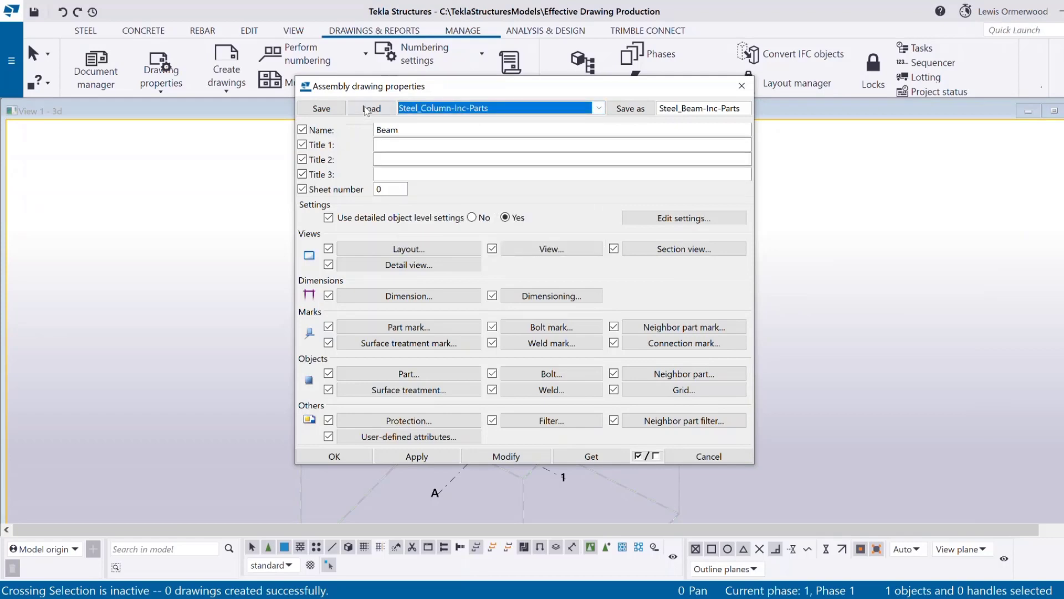
left_click(712, 222)
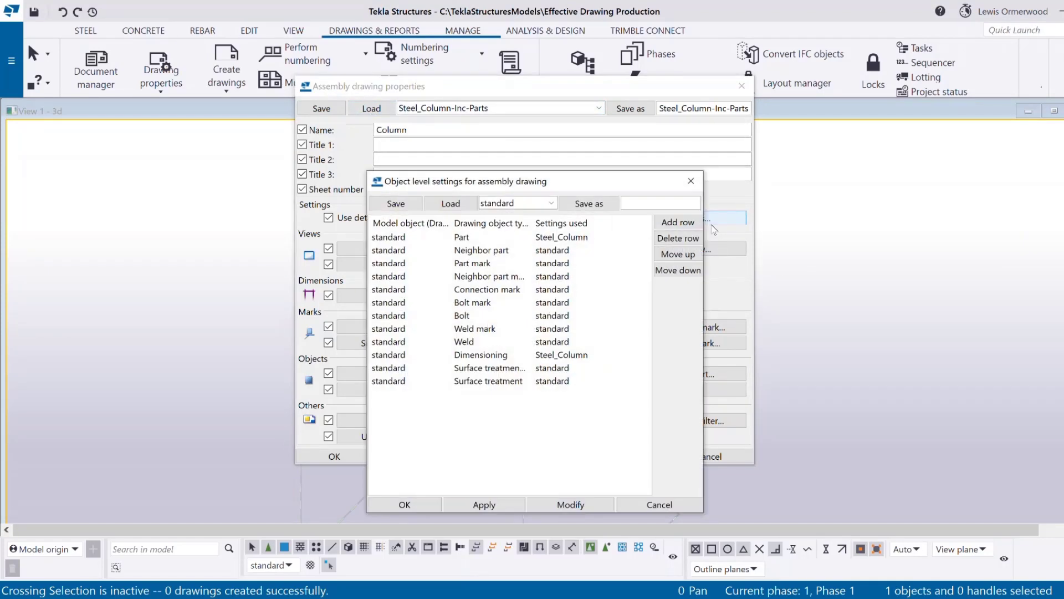
mouse_move(596, 188)
left_mouse_down()
mouse_move(673, 118)
mouse_move(688, 128)
left_mouse_up()
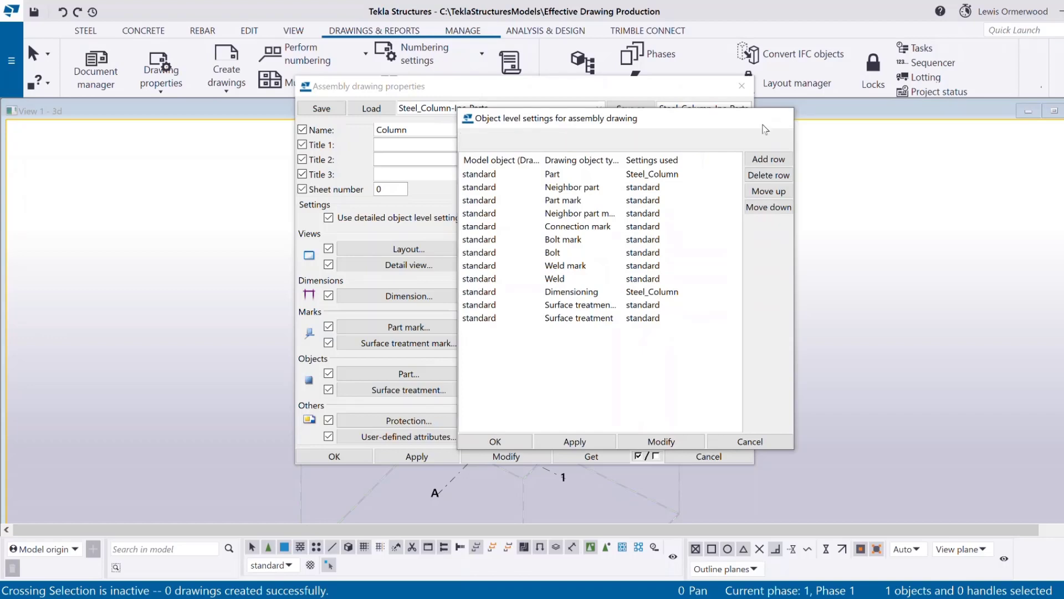
left_click(782, 117)
Try the Steel_Brace and Steel_Column part display settings for assembly drawings.
left_click(427, 375)
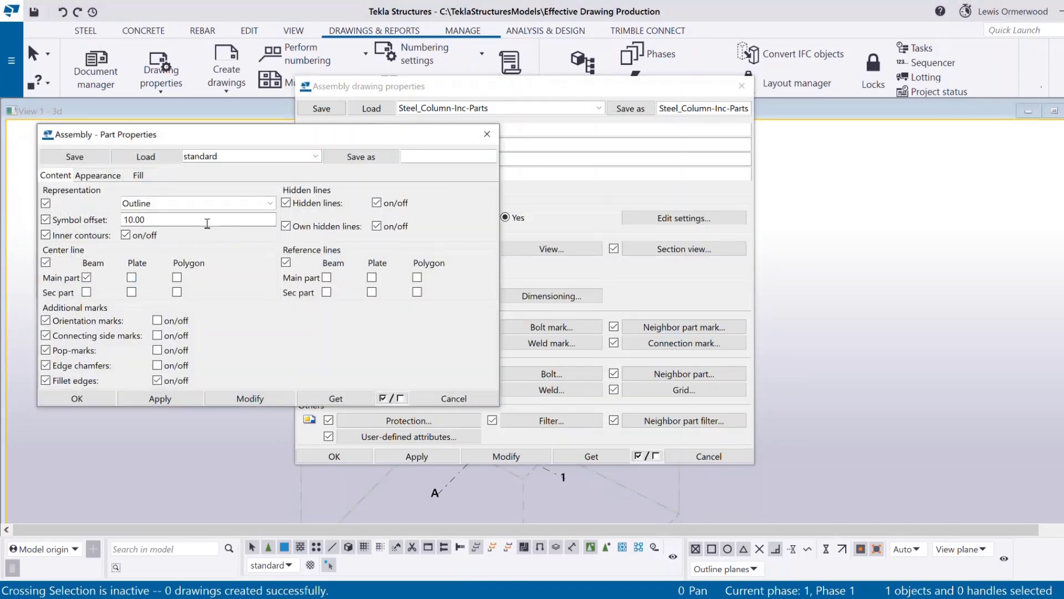
left_click(241, 157)
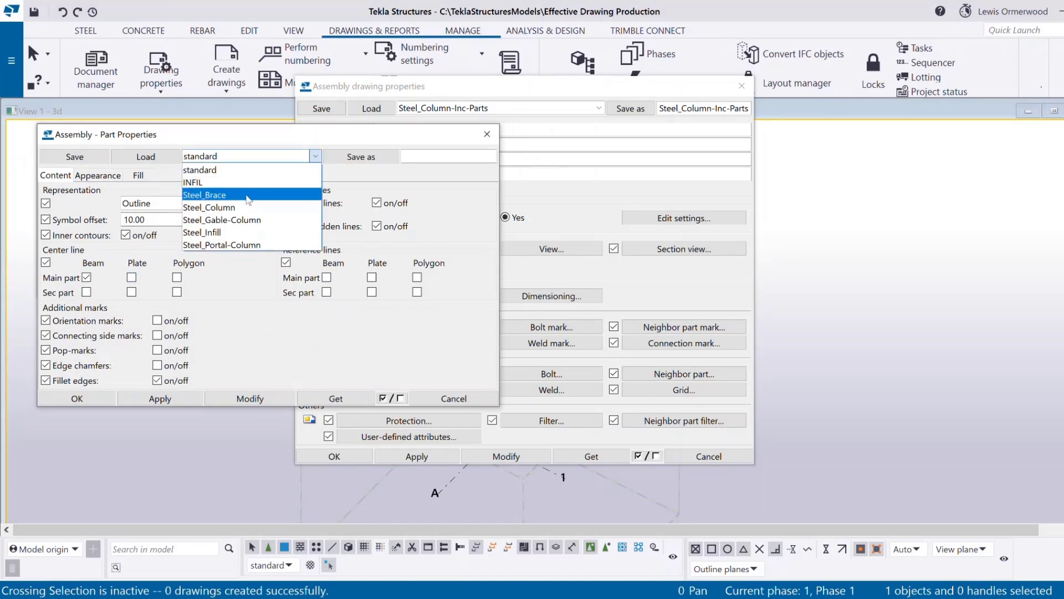
left_click(247, 198)
left_click(168, 158)
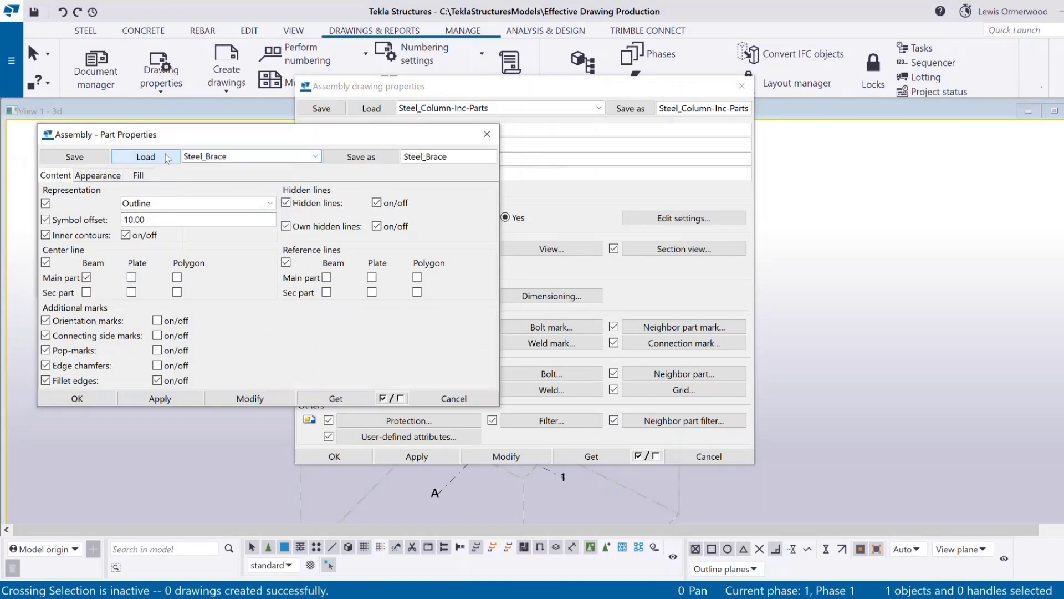
left_click(228, 156)
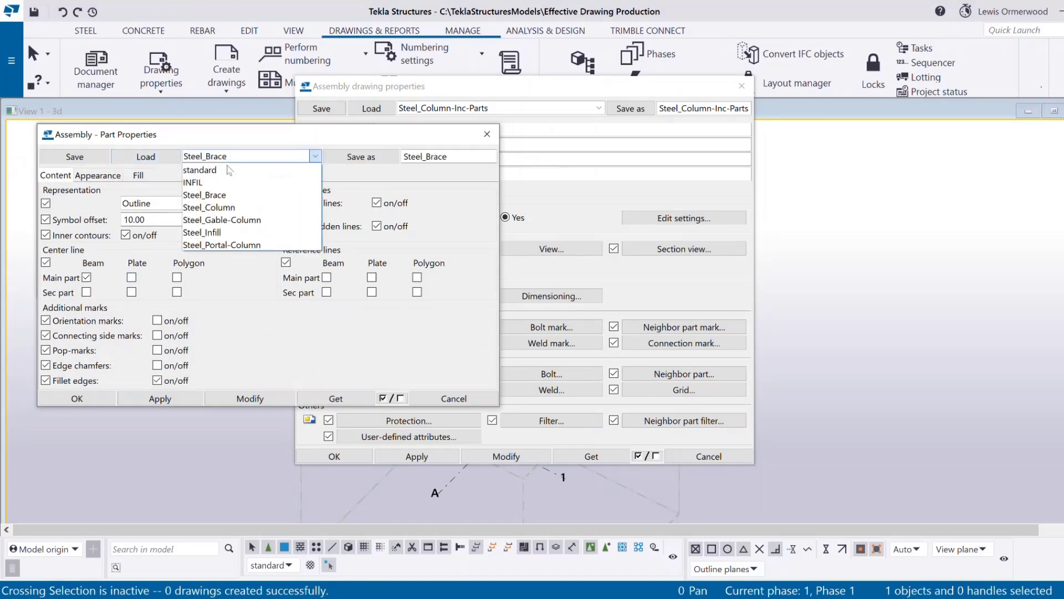
left_click(236, 206)
left_click(134, 159)
Try the standard and Steel_Portal-Column part display settings.
left_click(256, 157)
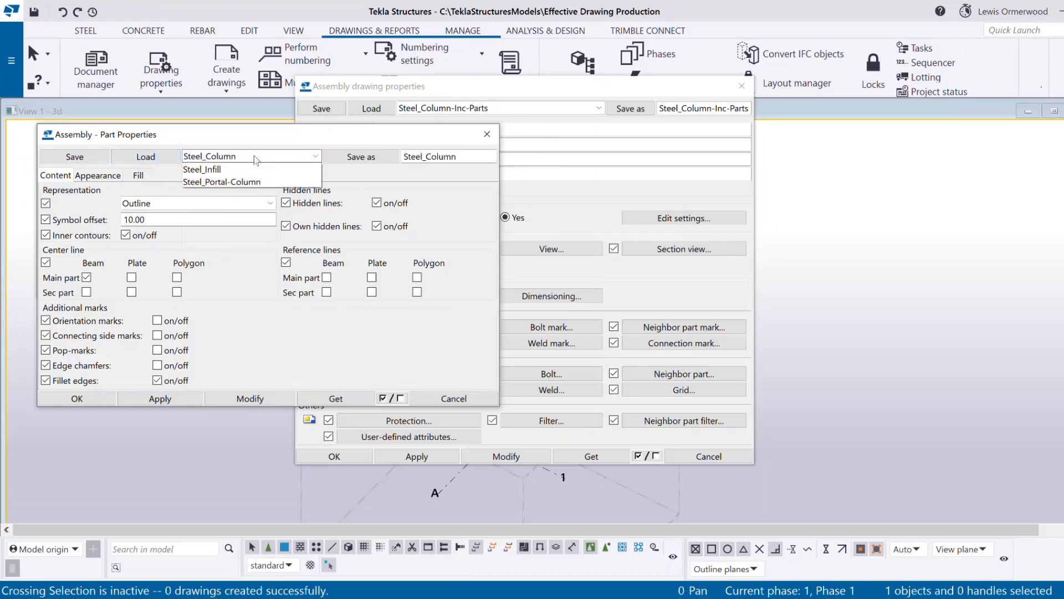
left_click(199, 170)
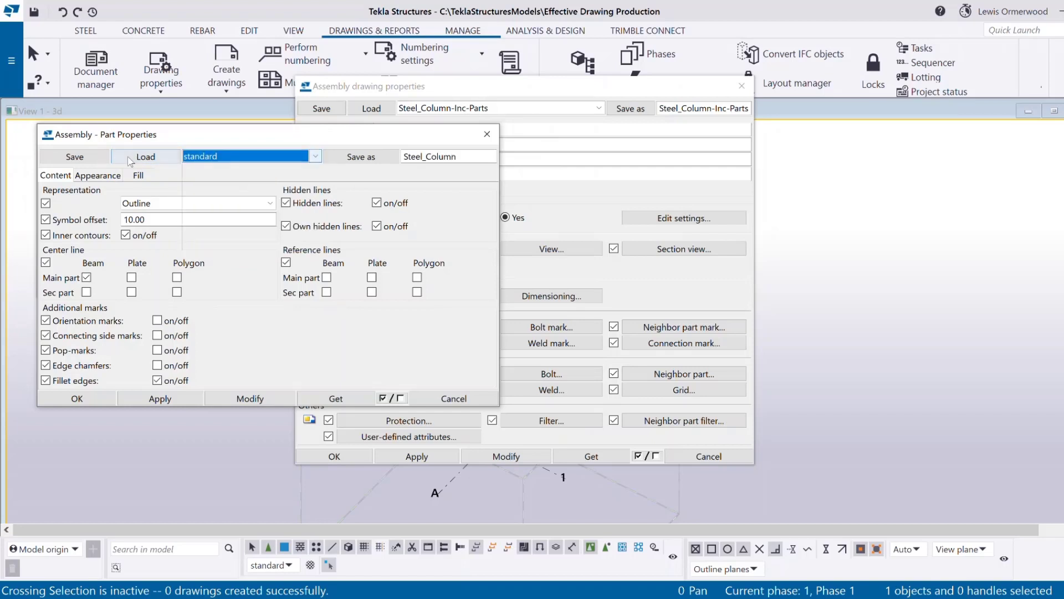
left_click(134, 157)
left_click(221, 157)
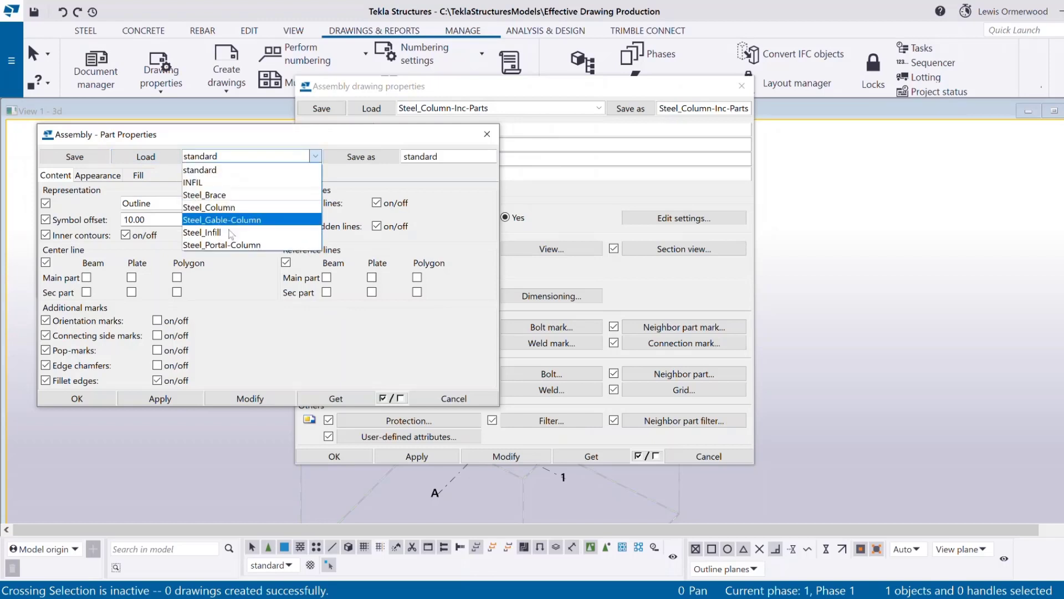
left_click(222, 241)
left_click(156, 160)
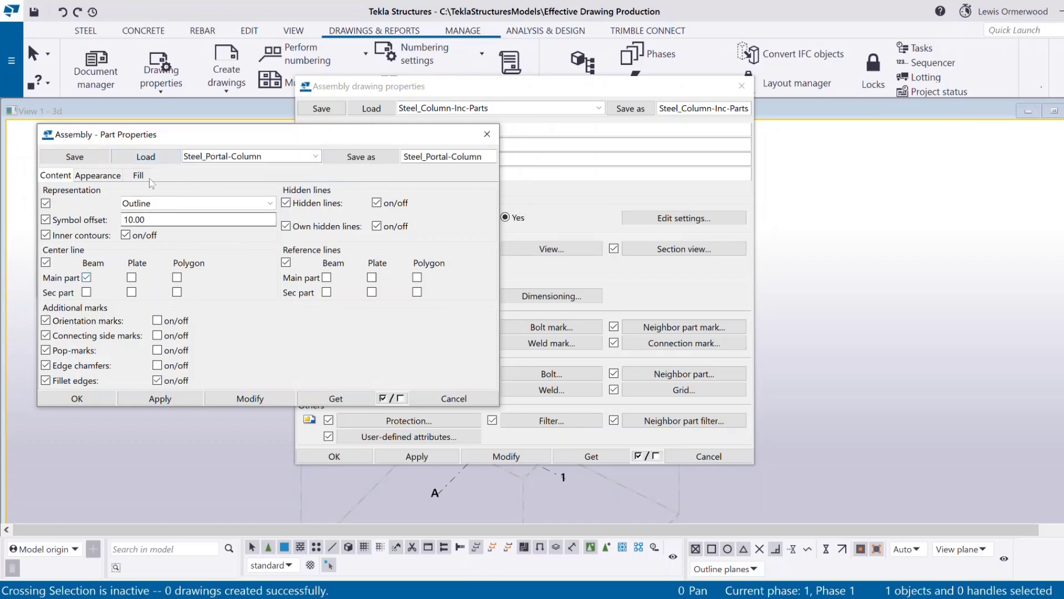
left_click(227, 156)
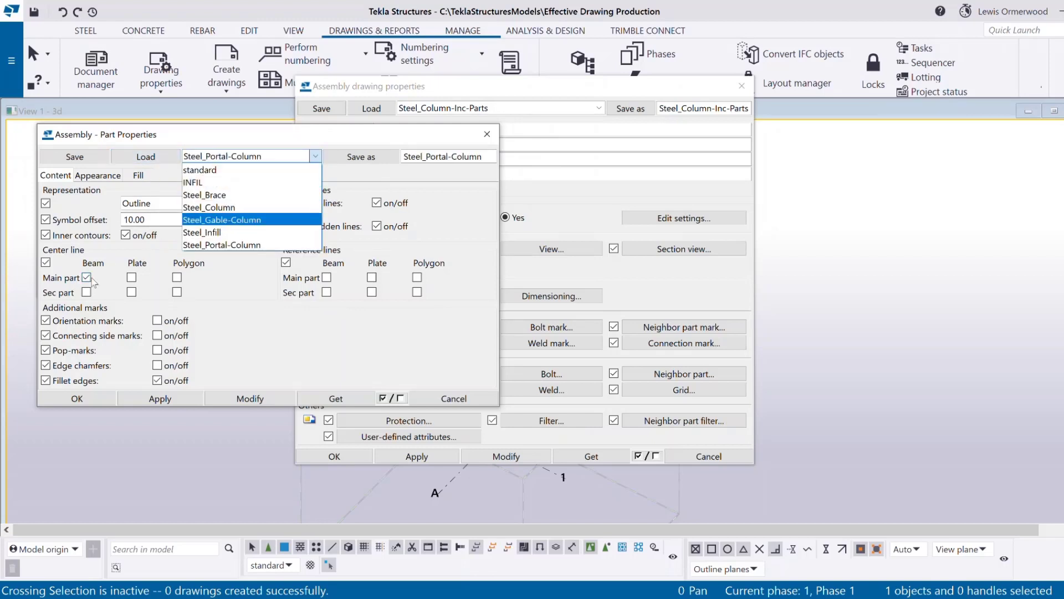
left_click(89, 279)
Reset part display to the standard settings and close the part and surface treatment dialogs.
left_click(260, 156)
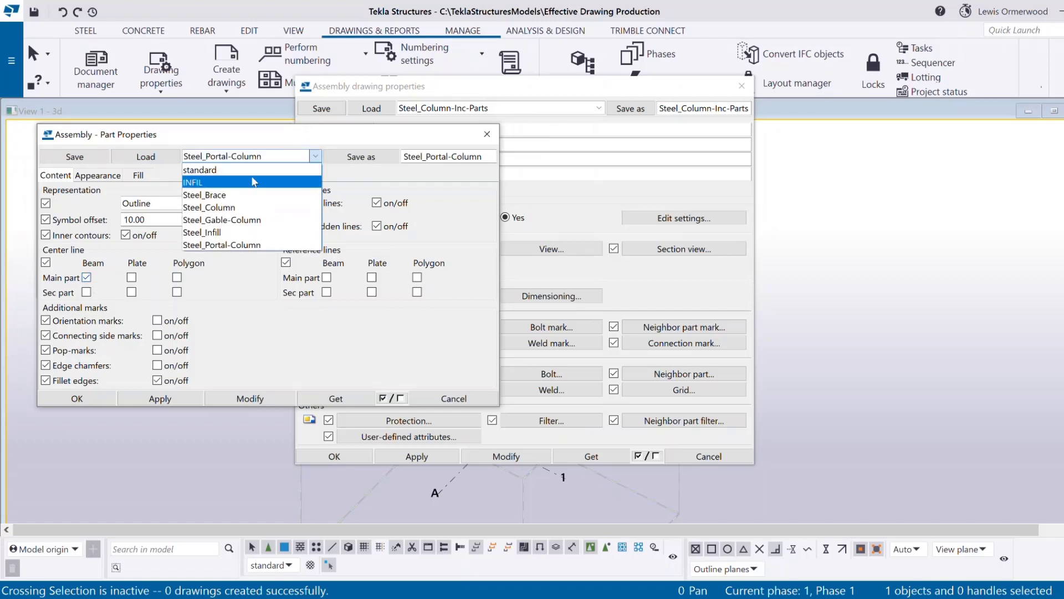
left_click(251, 169)
left_click(147, 157)
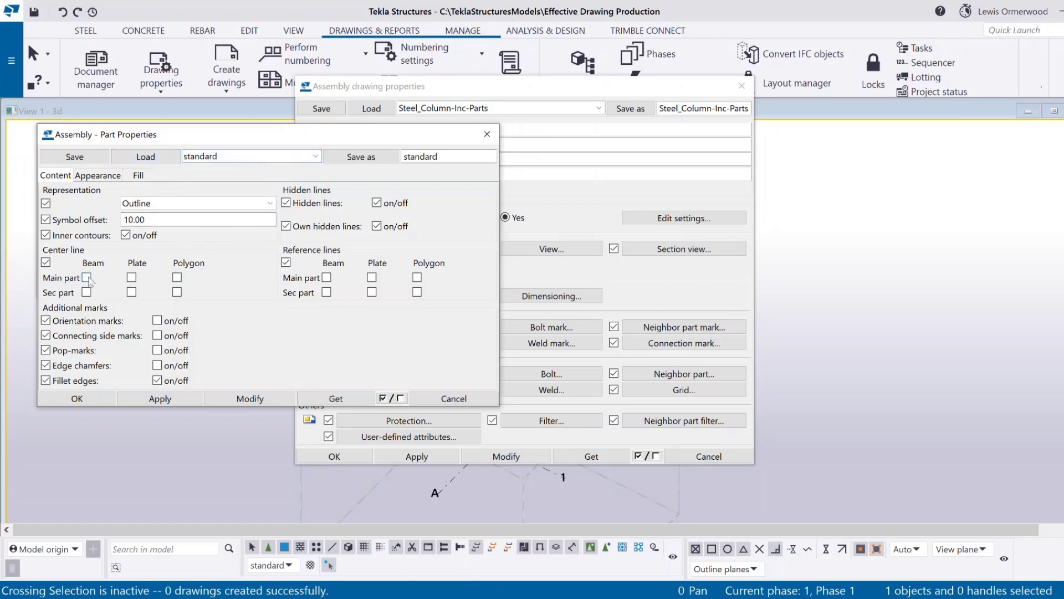
left_click(495, 143)
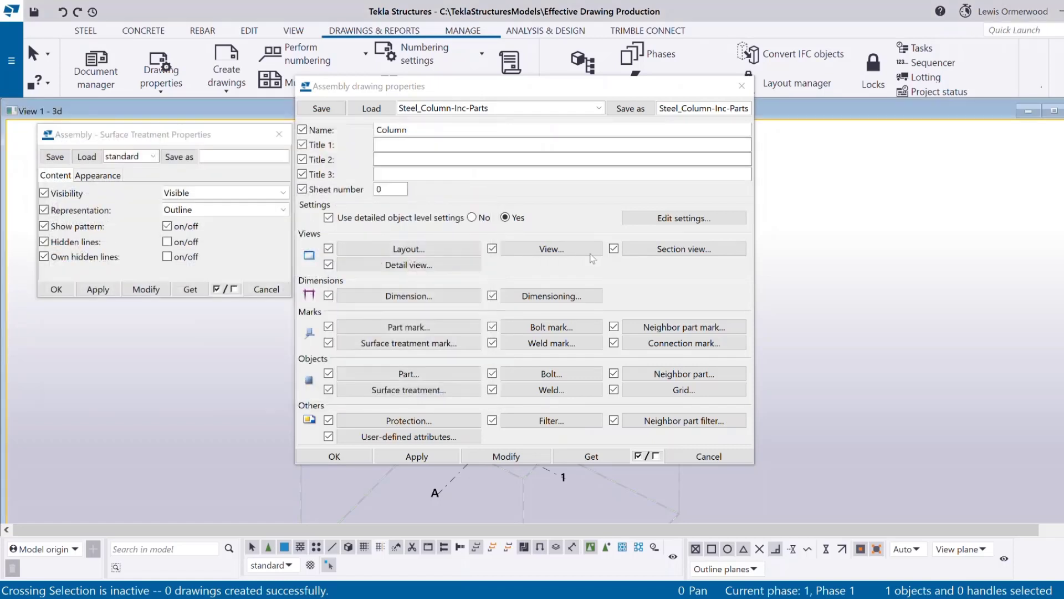
left_click(279, 134)
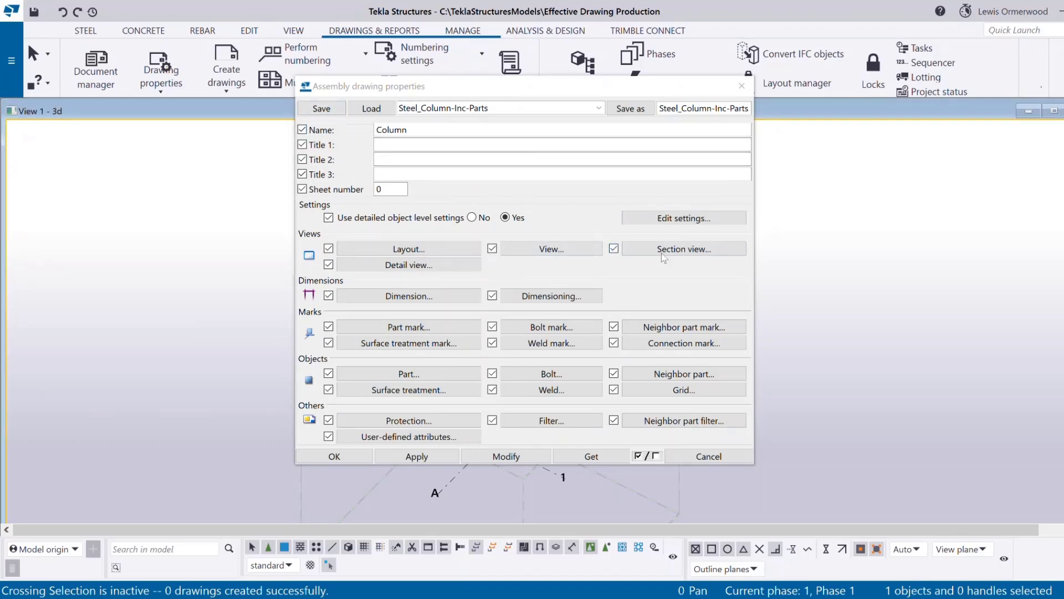
left_click(679, 221)
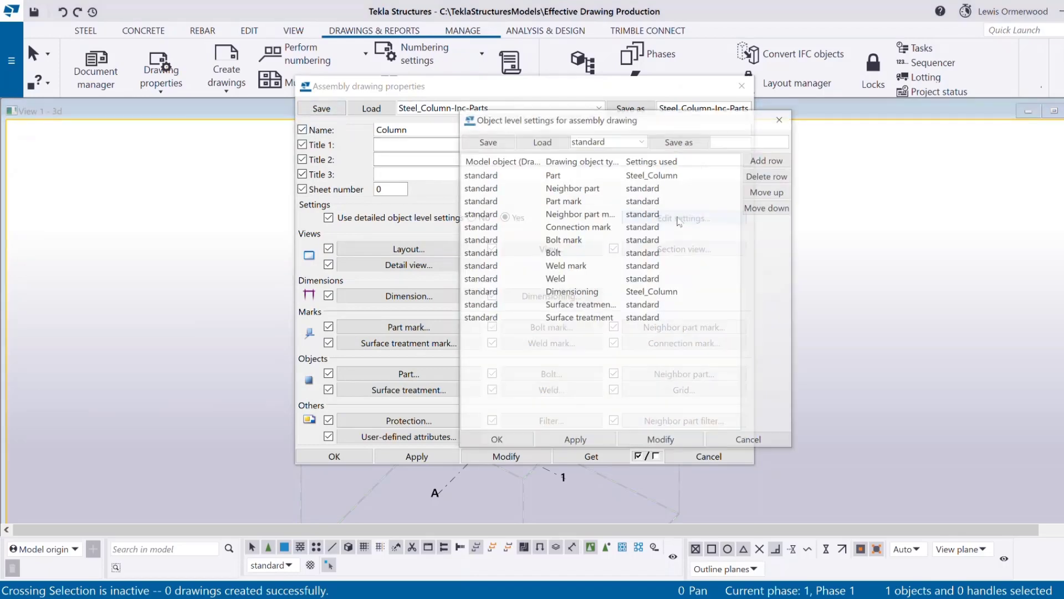
mouse_move(594, 122)
left_mouse_down()
mouse_move(615, 174)
mouse_move(737, 138)
mouse_move(899, 139)
left_mouse_up()
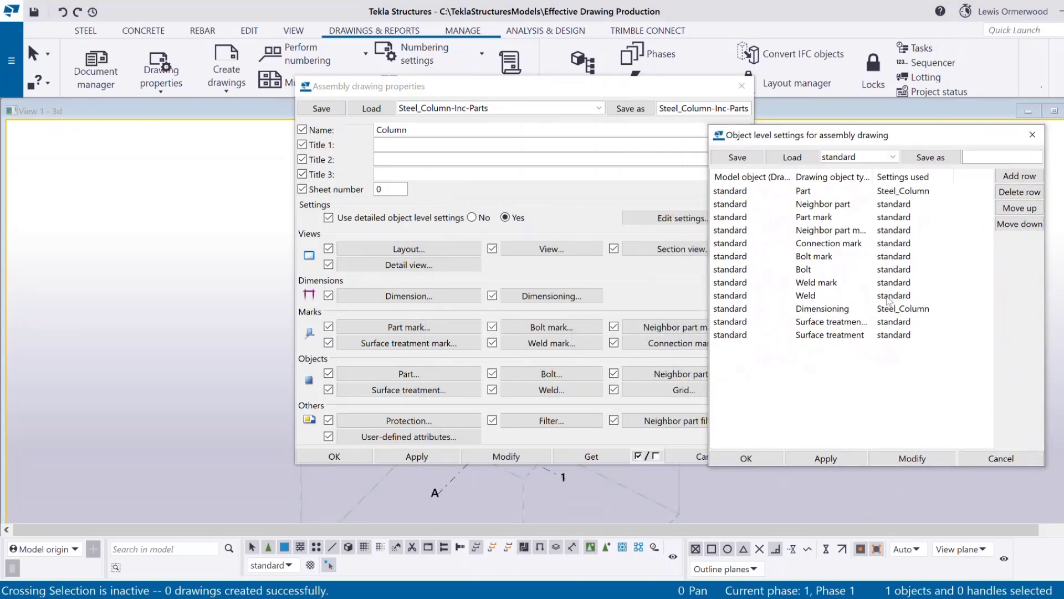
left_click(599, 107)
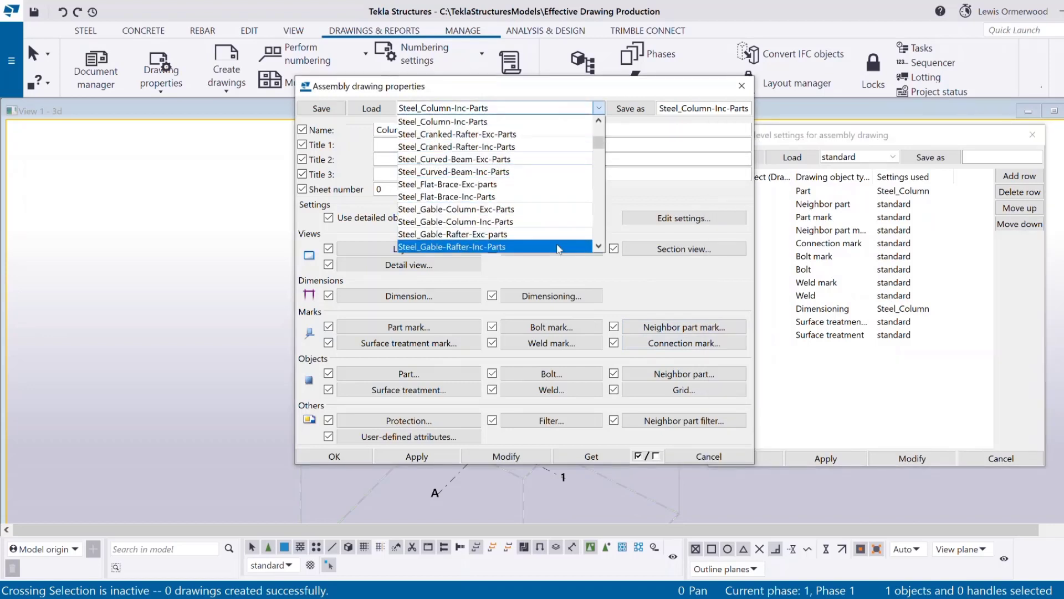
scroll(547, 192, "down", 2)
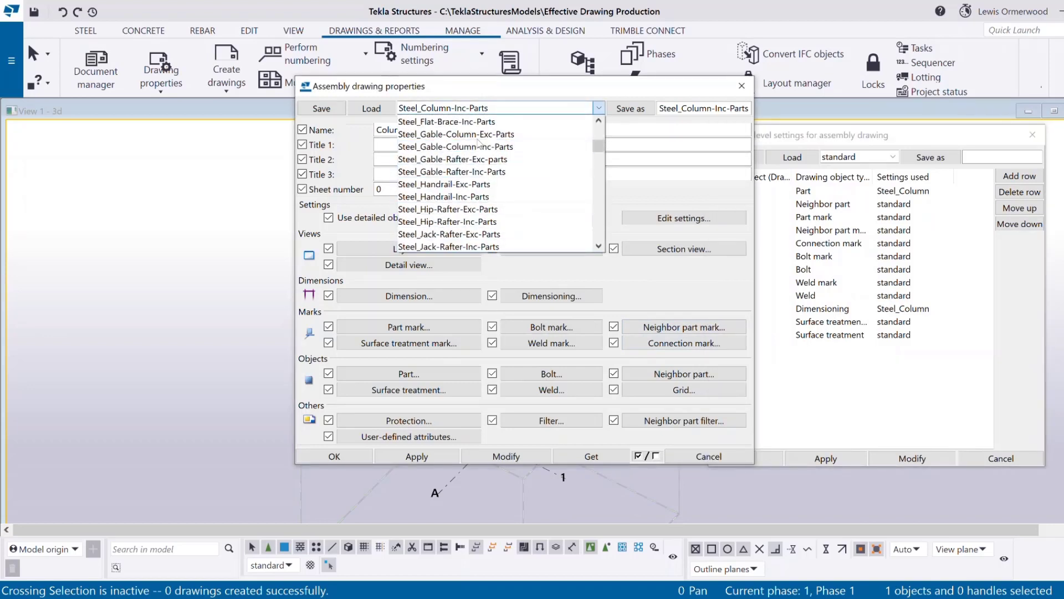
left_click(688, 200)
left_click_drag(857, 136, 574, 137)
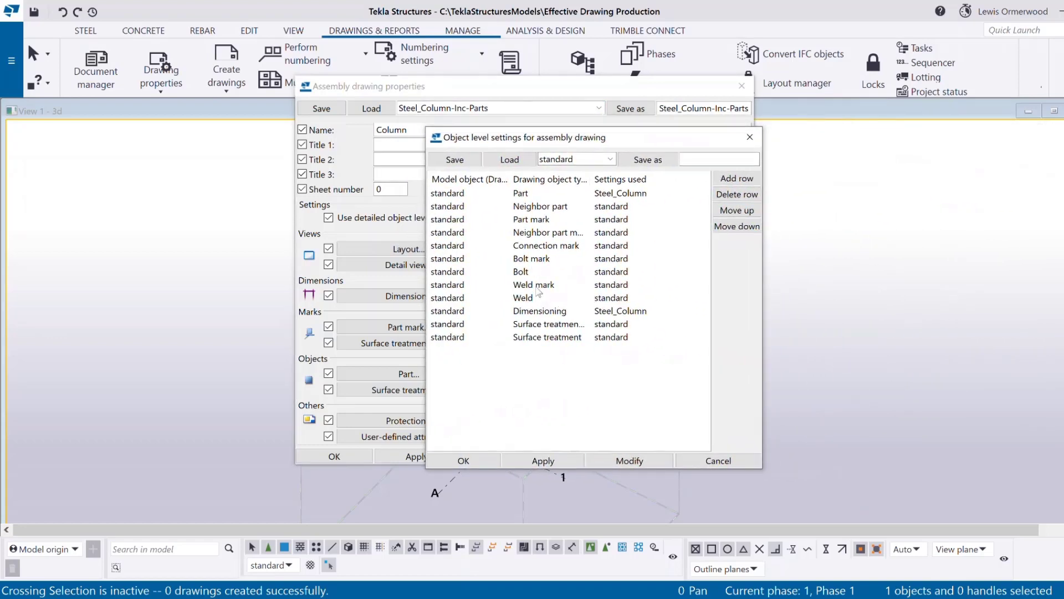
left_click(622, 286)
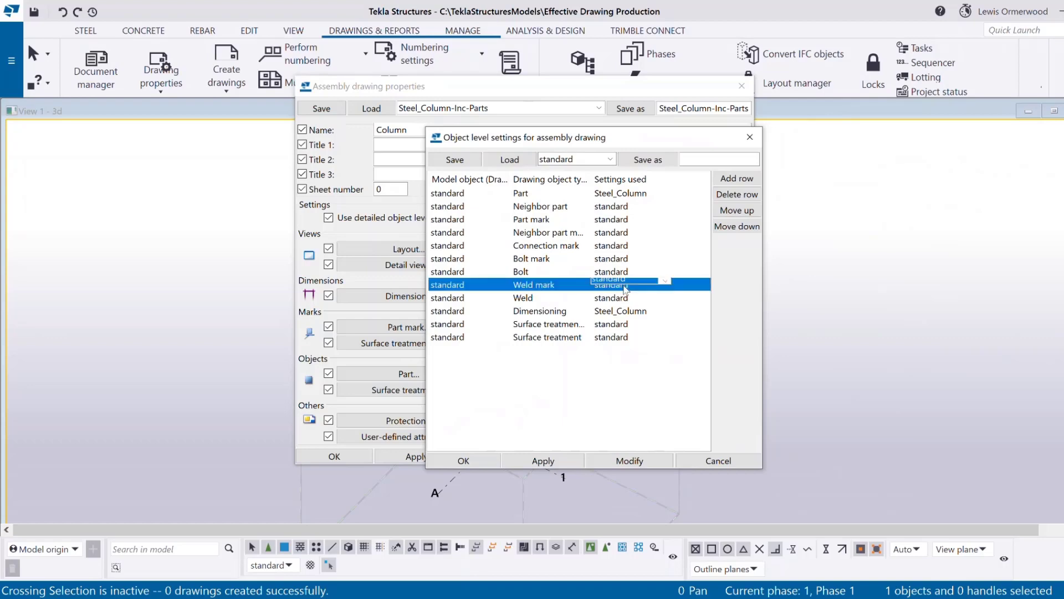
left_click(750, 137)
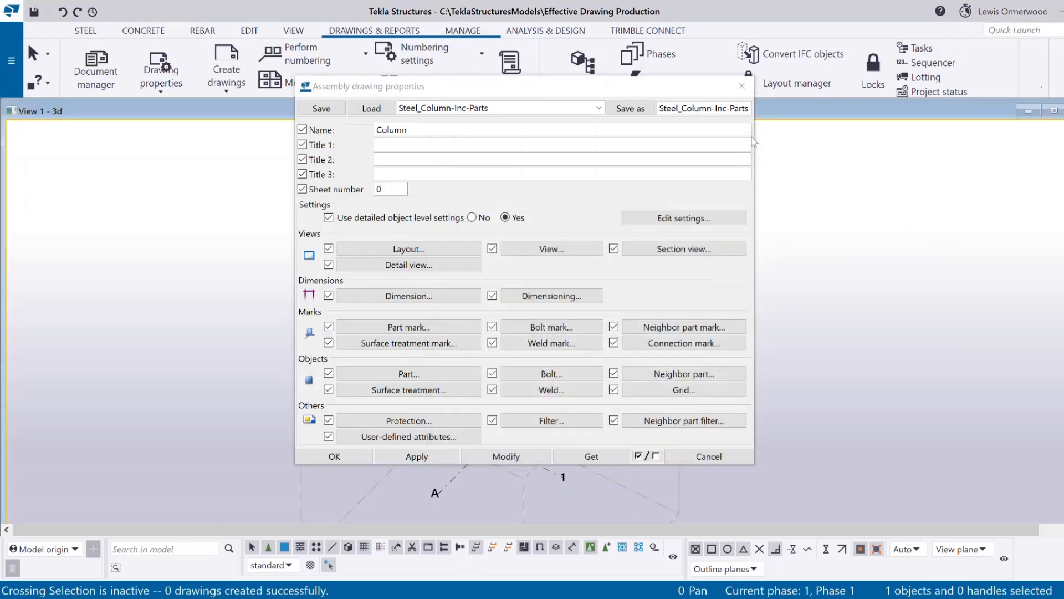
Load the standard assembly weld mark settings, set Weld size limit to 6, and close.
left_click(571, 347)
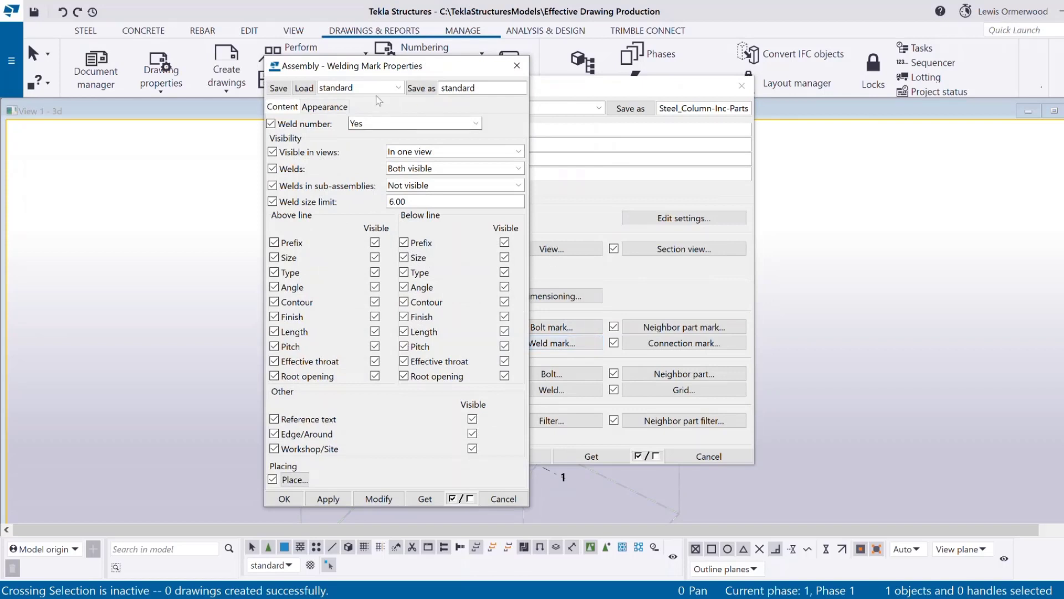
left_click(310, 92)
double_click(407, 200)
type("6")
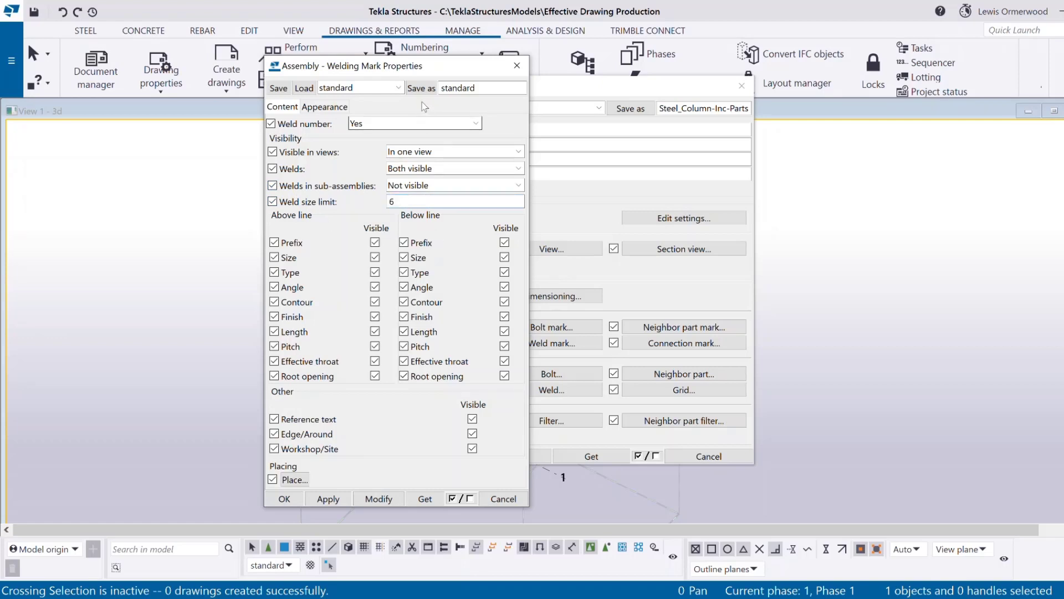
left_click(432, 87)
left_click(516, 65)
left_click(11, 60)
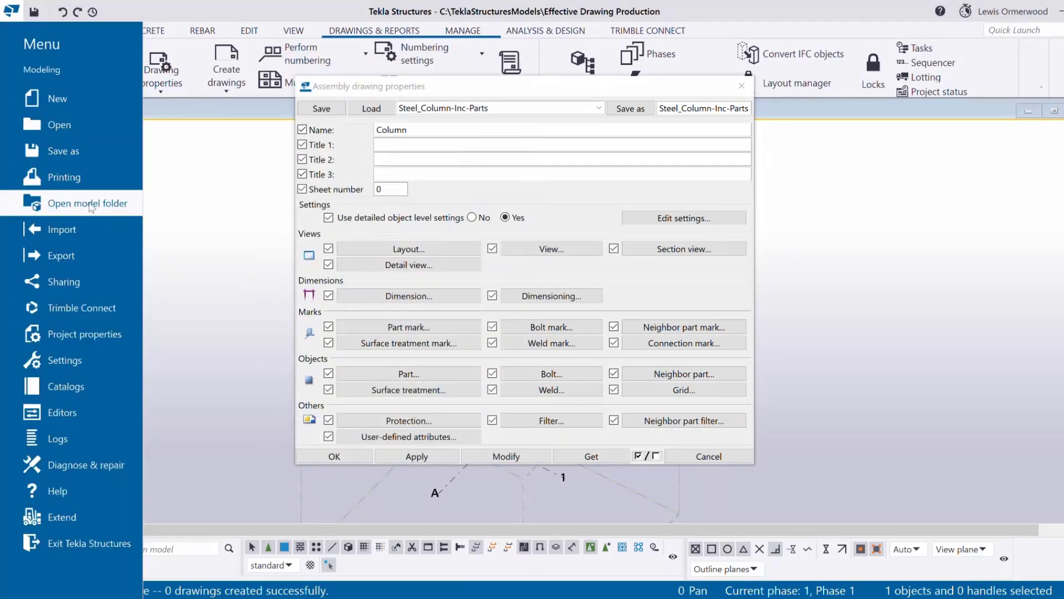
left_click(90, 205)
double_click(437, 253)
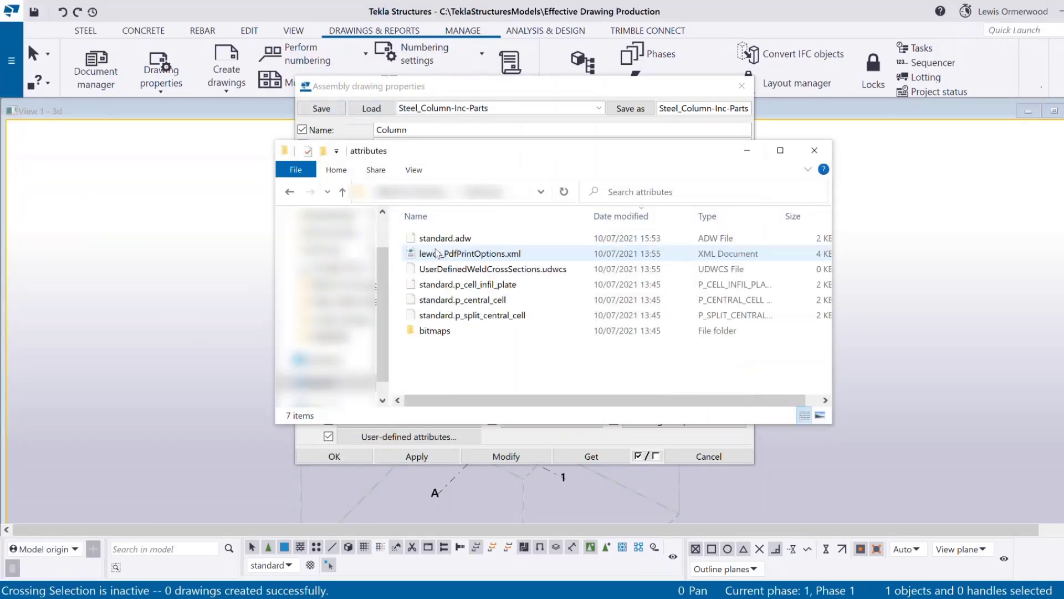
left_click(464, 242)
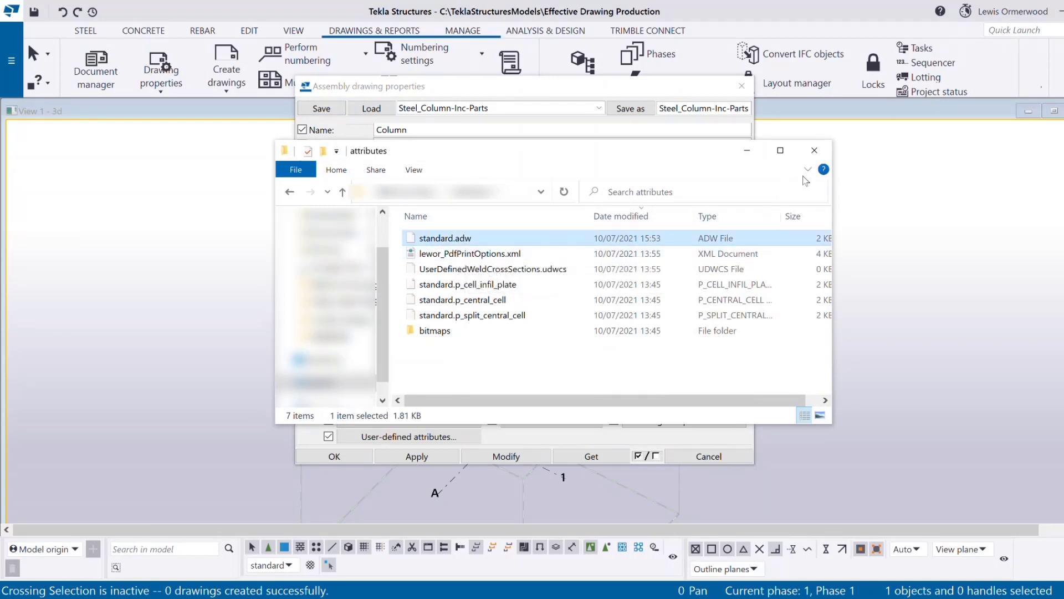
left_click(813, 151)
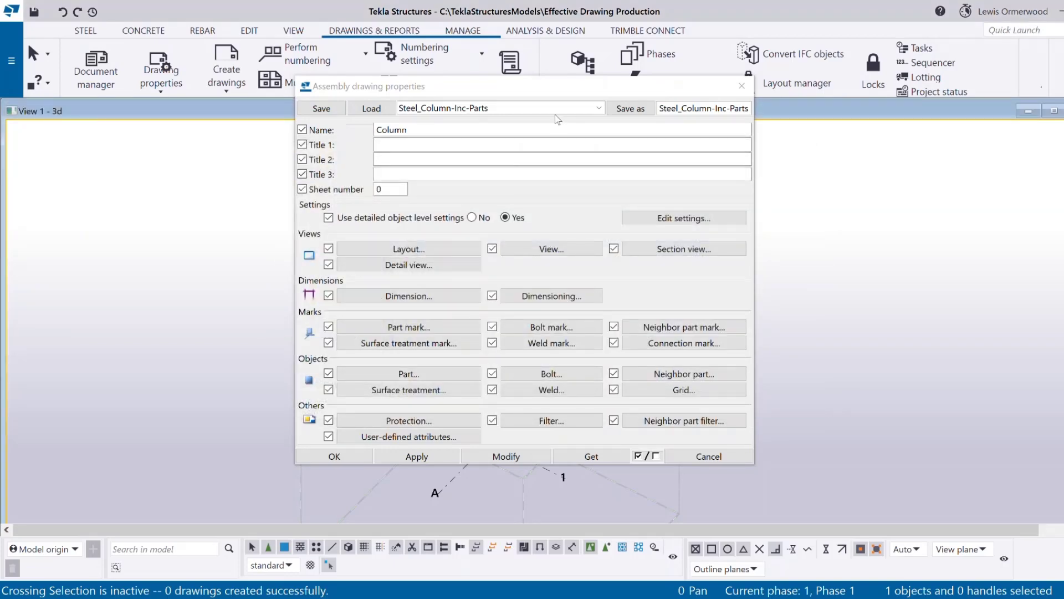
Load the Steel_Gable-Column-Exc-Parts settings and check which settings their Weld mark row uses.
left_click(542, 108)
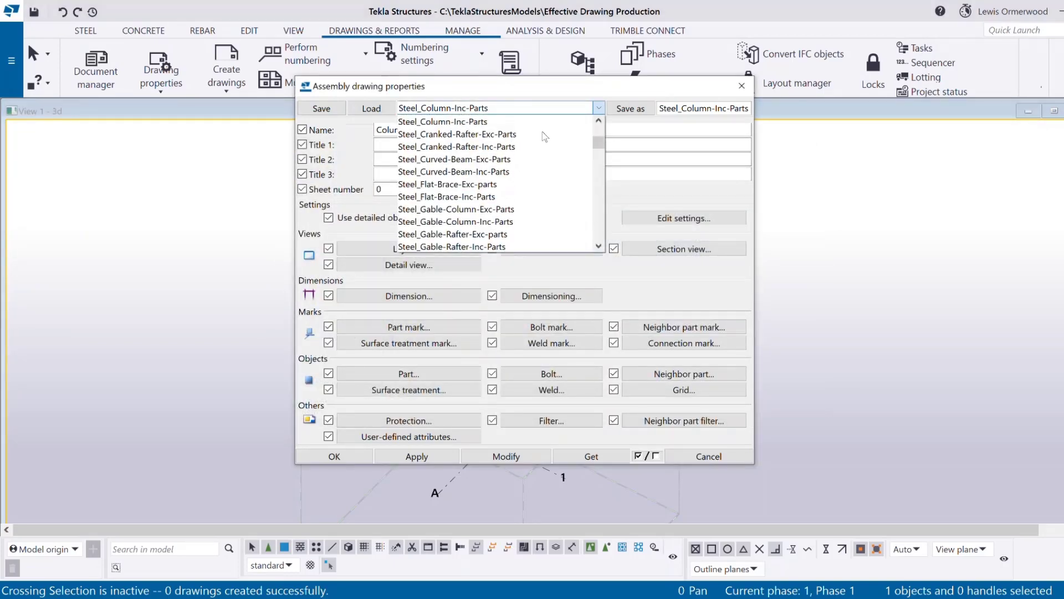
left_click(543, 209)
left_click(385, 111)
left_click(697, 220)
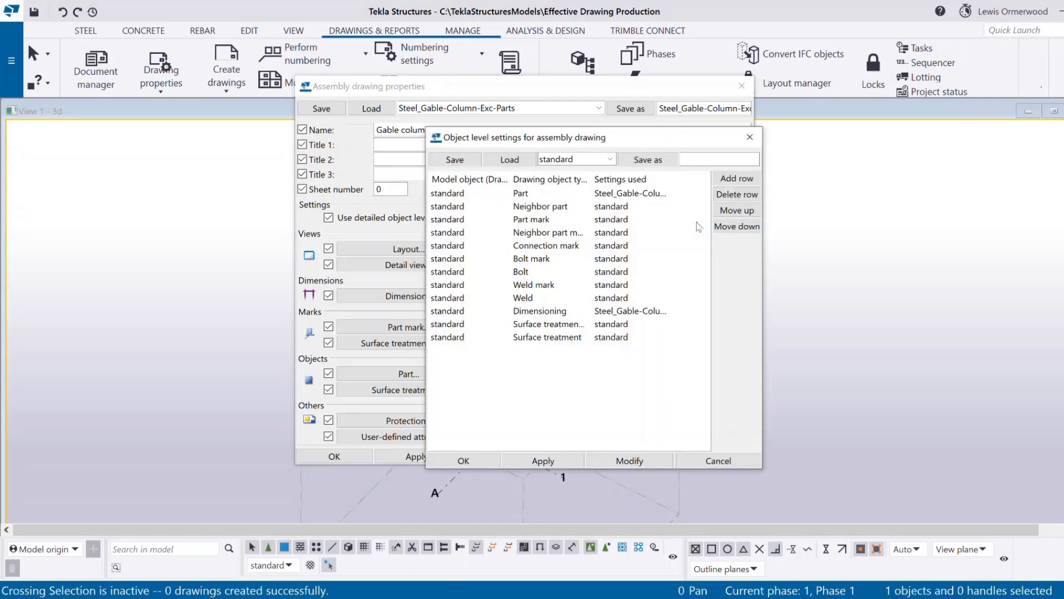
left_click(590, 288)
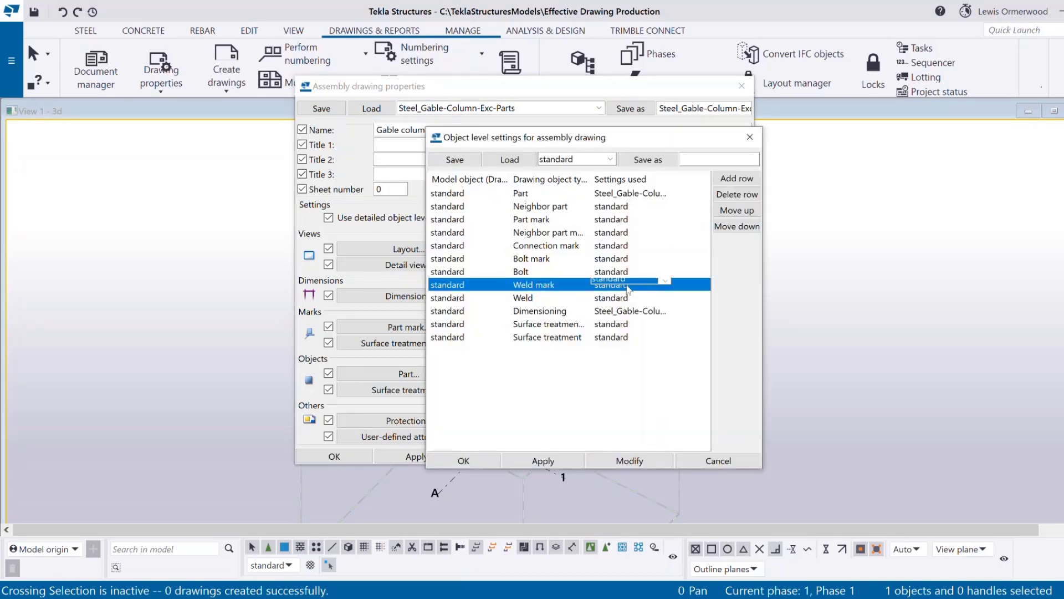
left_click(750, 138)
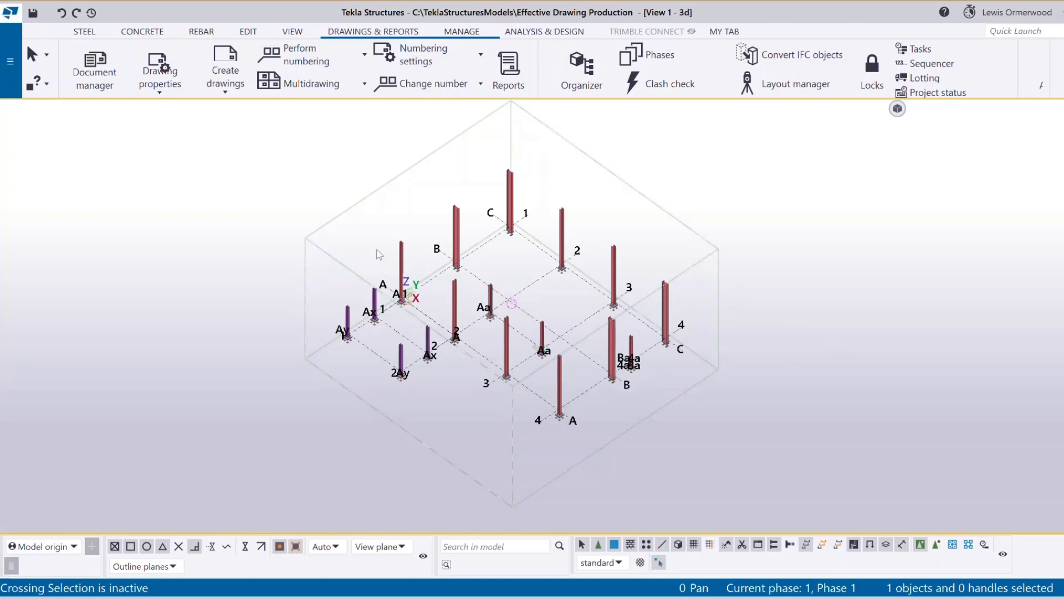
Open the Master Drawing Catalog and select the Steel_GA-FP floor plan template.
left_click(228, 88)
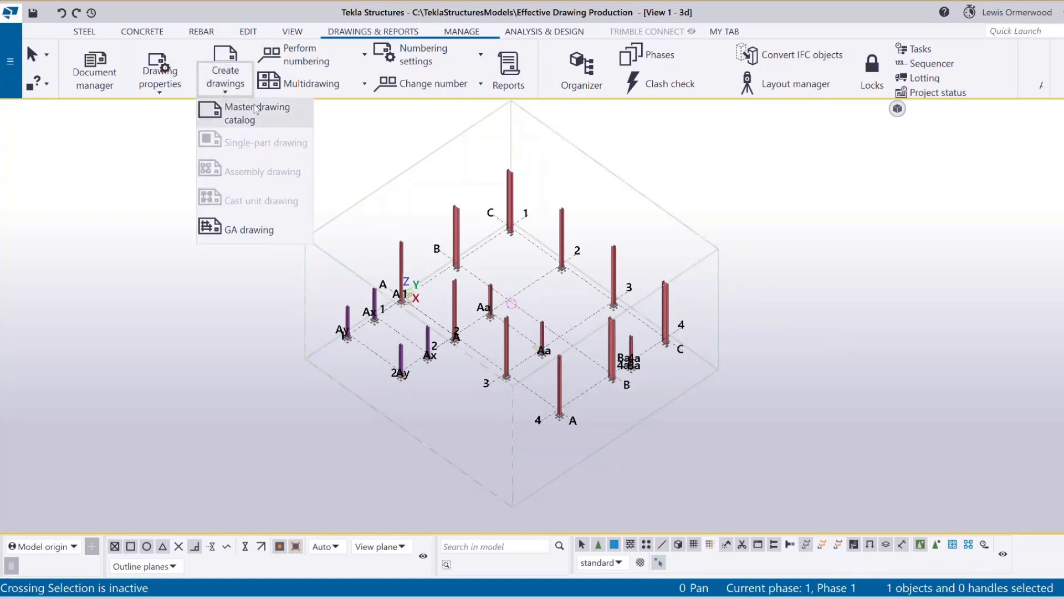
left_click(289, 122)
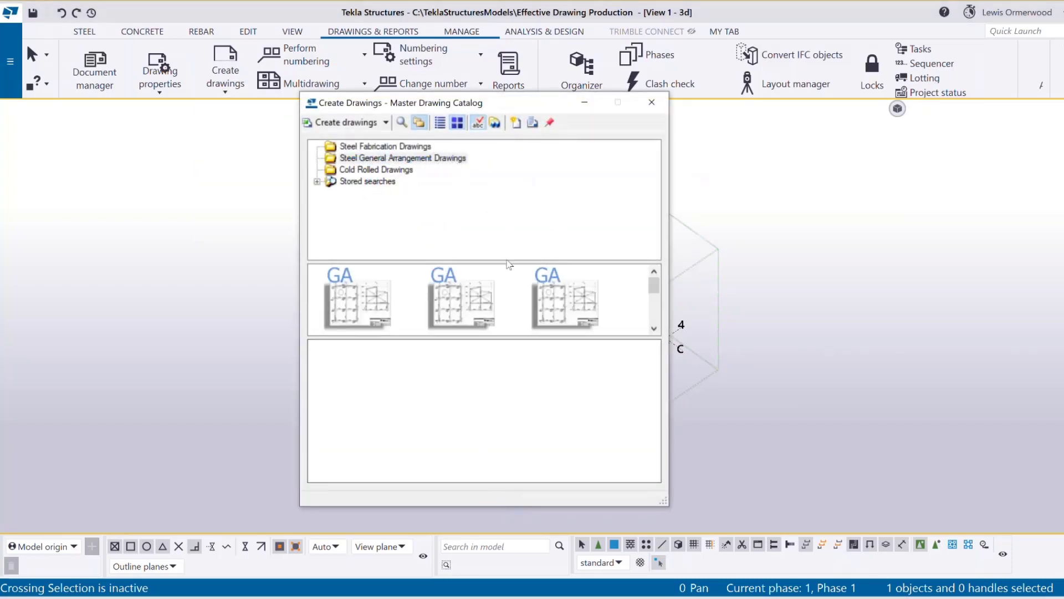
left_click_drag(527, 337, 528, 370)
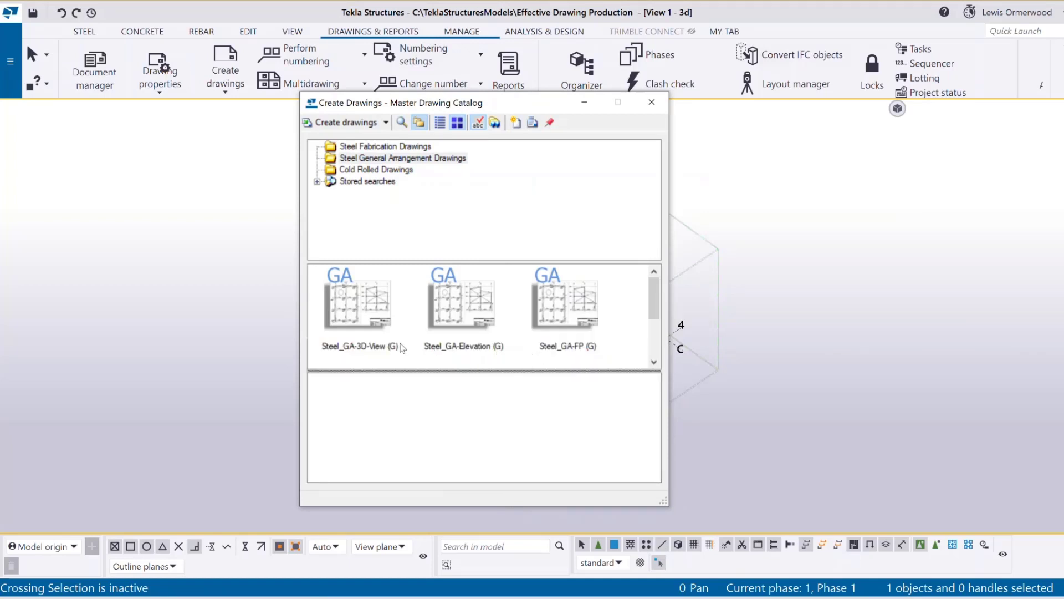
left_click(549, 348)
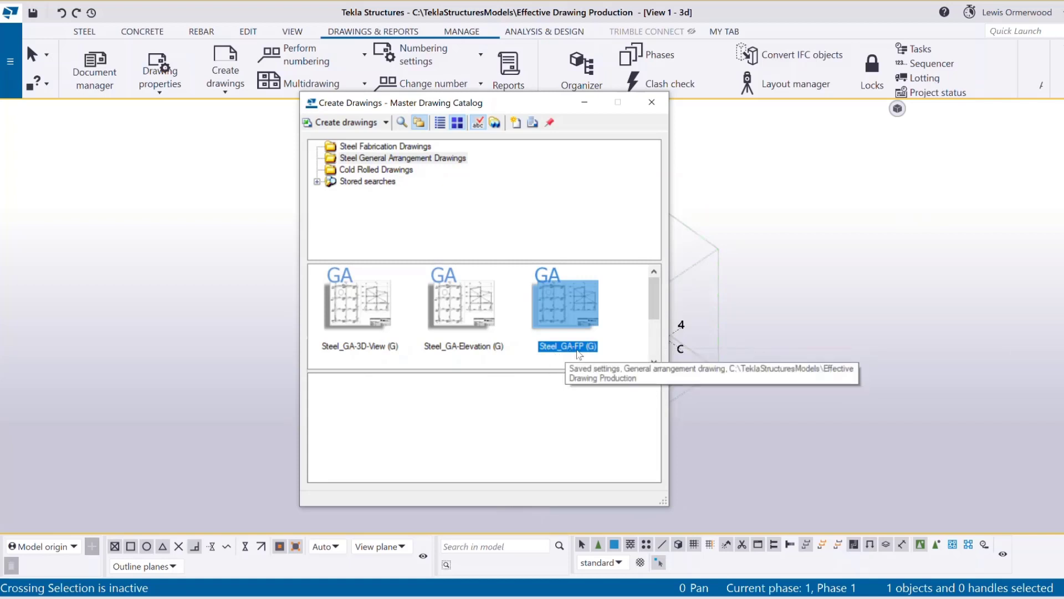
Create drawings from Steel_GA-FP and choose the Plan -450TOC view.
right_click(571, 311)
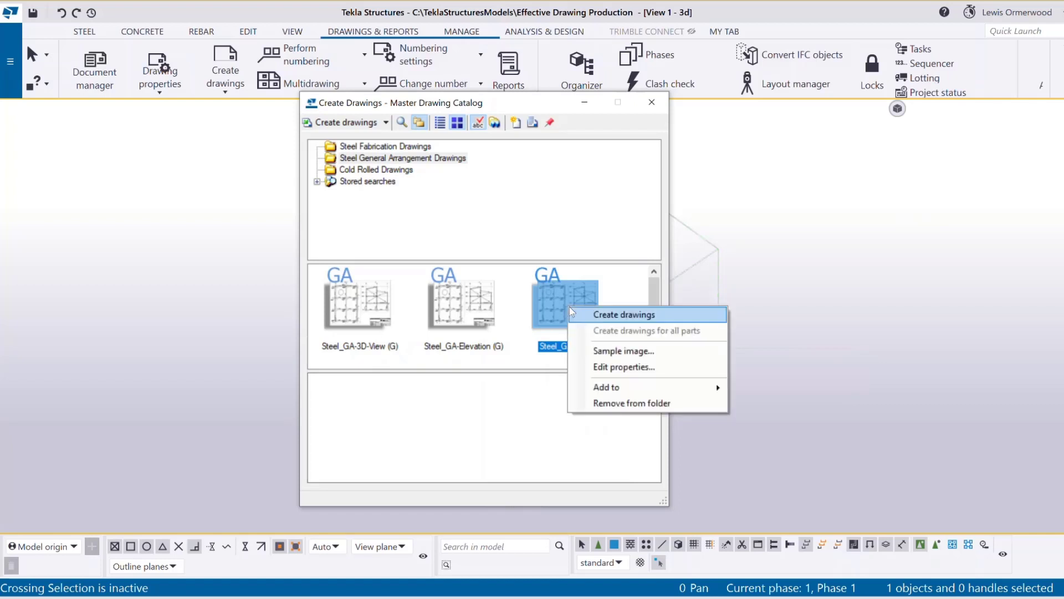
left_click(658, 321)
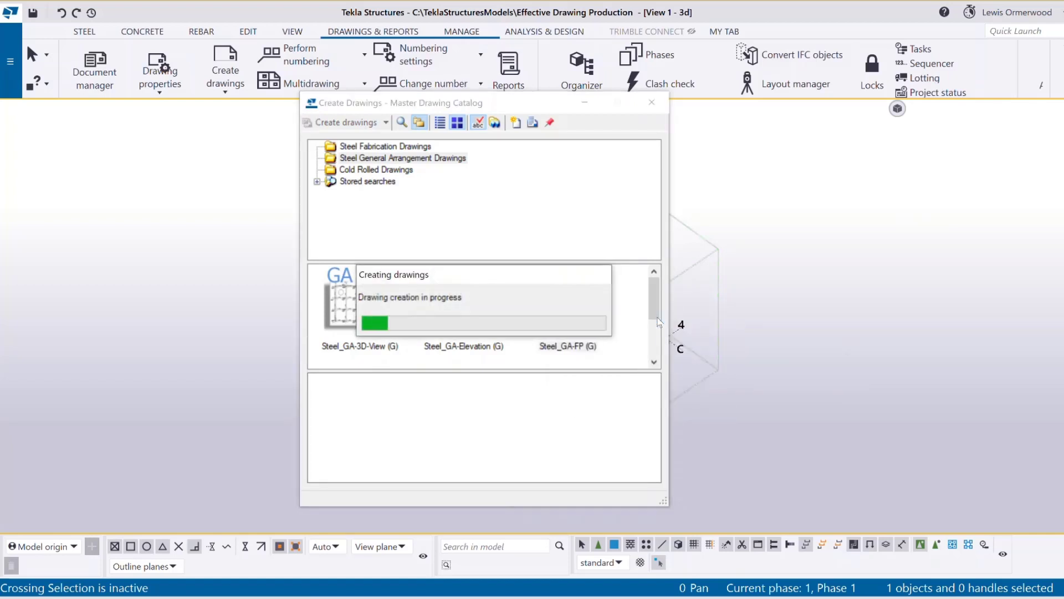
left_click_drag(152, 134, 195, 140)
left_click_drag(303, 216, 314, 294)
left_click(158, 274)
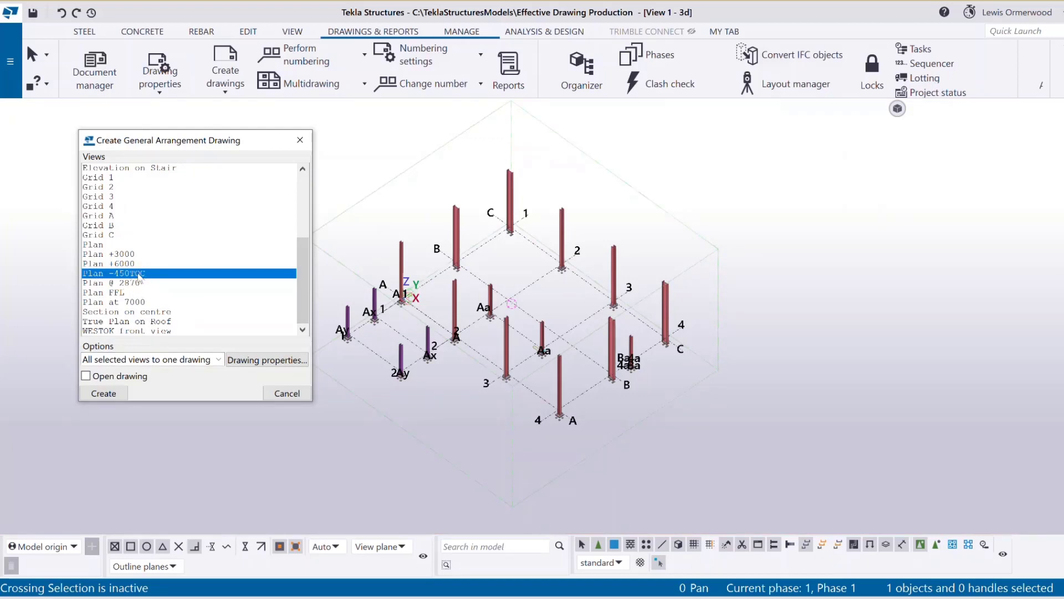
Generate the GA drawing of the Plan -450TOC view.
left_click(115, 397)
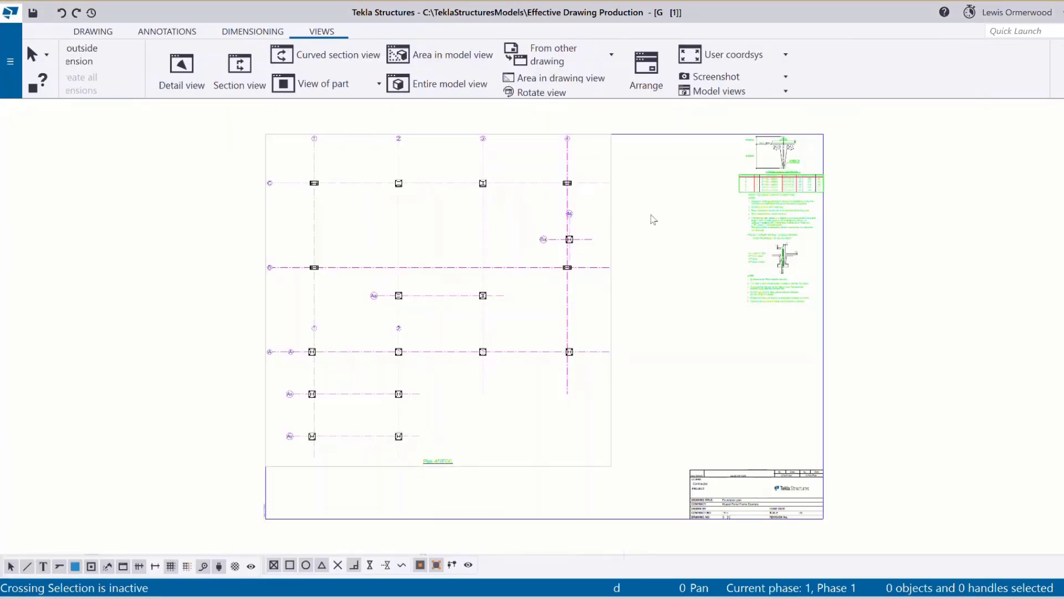
left_click(614, 214)
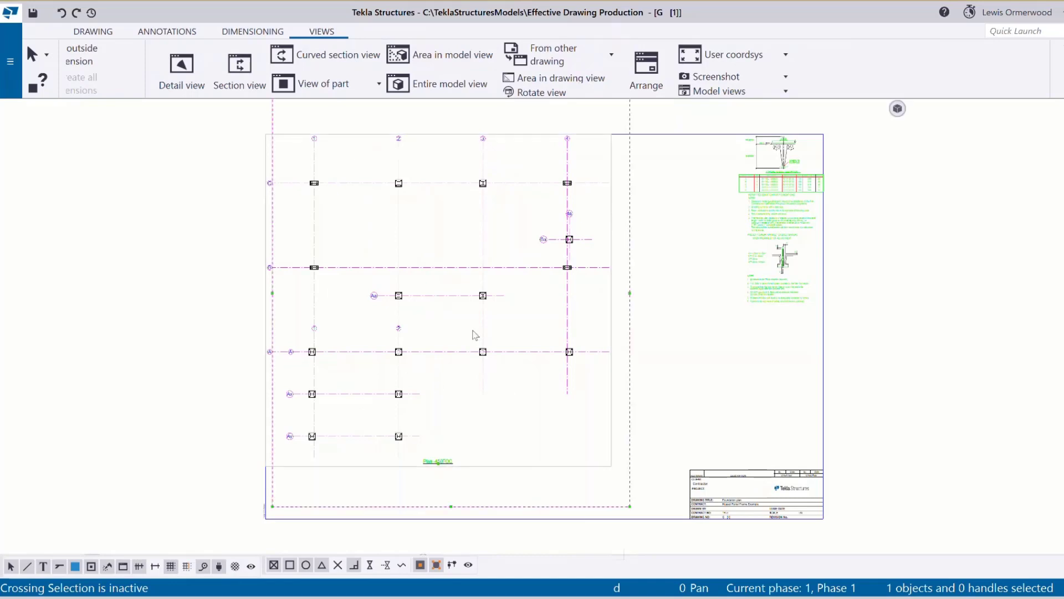
left_click(924, 206)
Zoom in on the HD bolt table and notes, then close the drawing with Ctrl+F4.
scroll(953, 138, "up", 3)
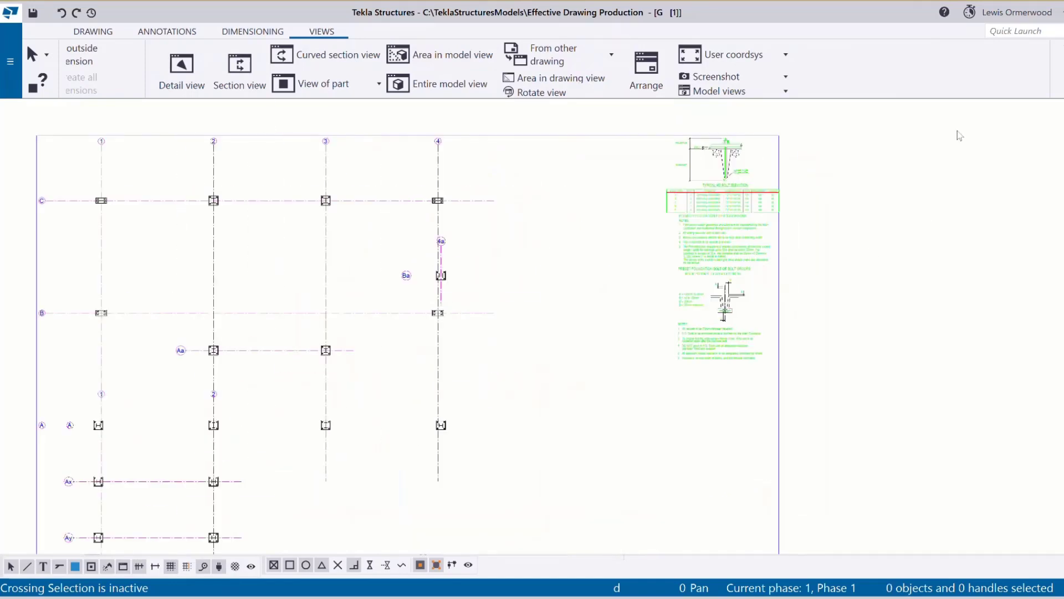
scroll(534, 307, "up", 1)
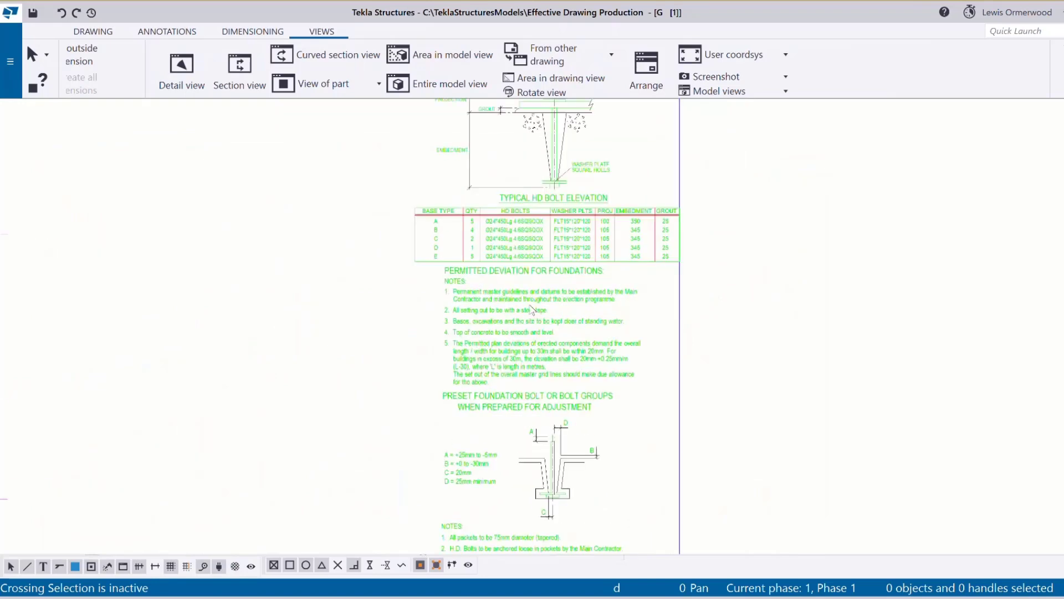
scroll(487, 233, "up", 3)
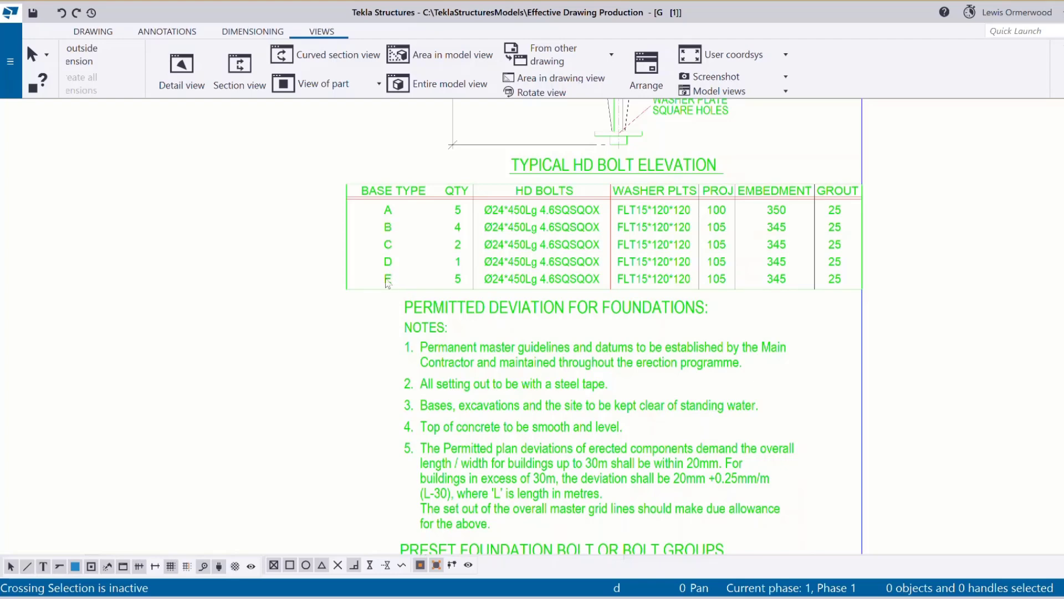
scroll(387, 283, "down", 1)
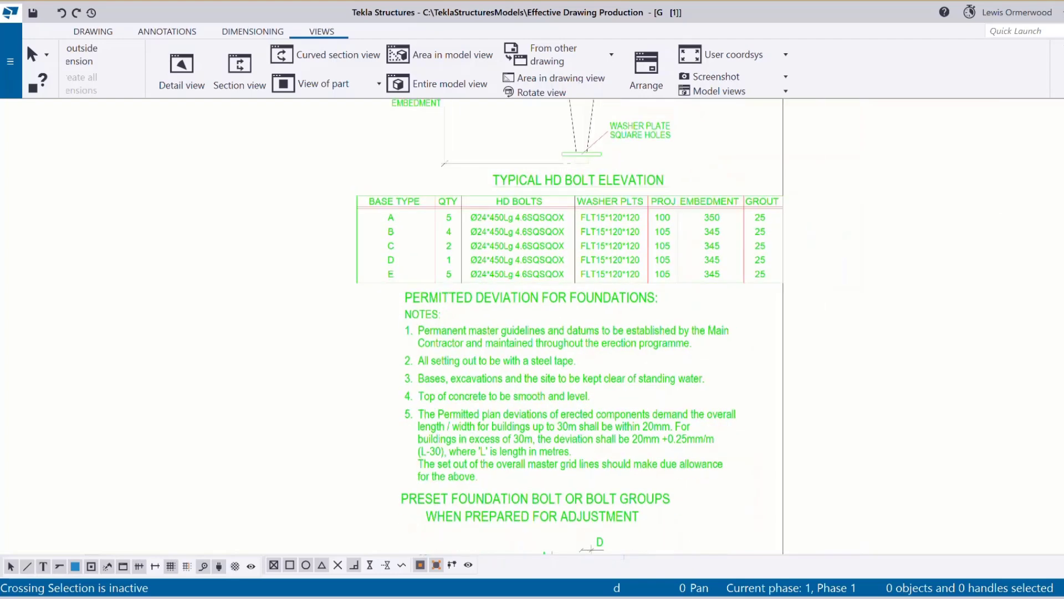
key("ctrl+F4")
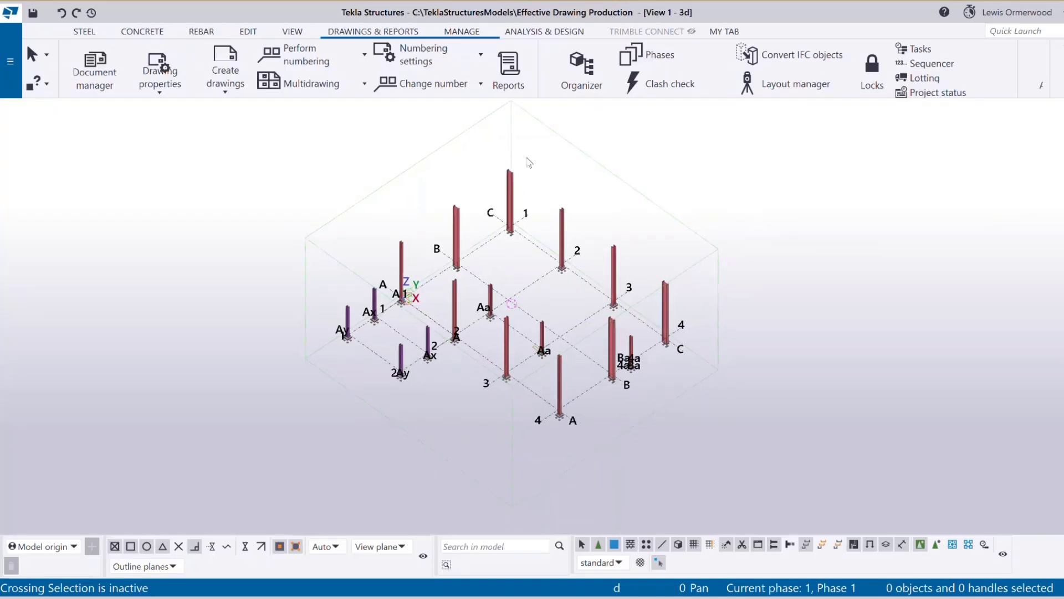
scroll(356, 342, "up", 5)
middle_click_drag(357, 332, 354, 424)
left_click(344, 432)
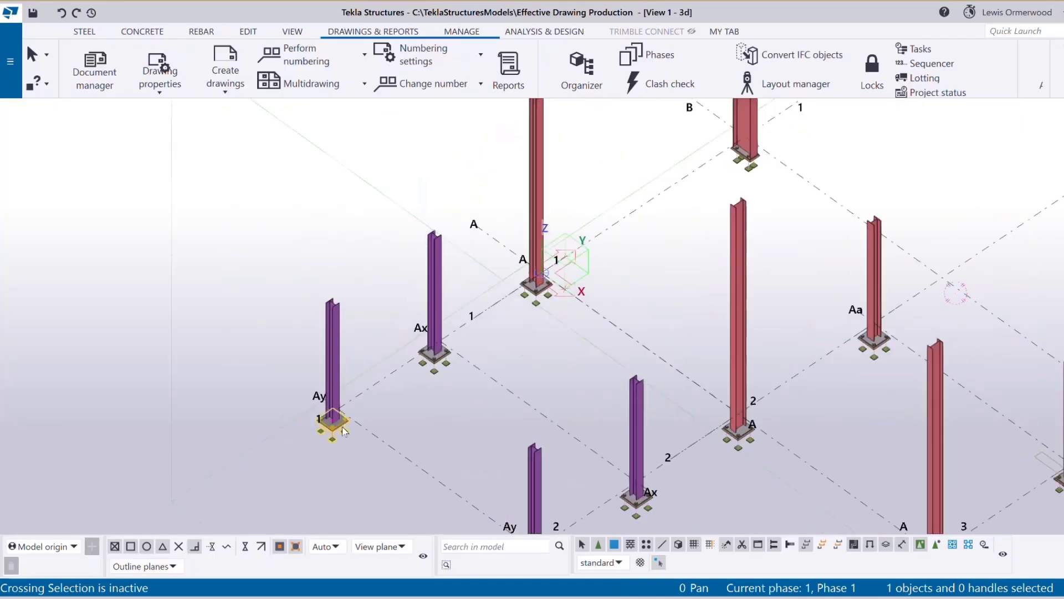
double_click(344, 432)
left_click(629, 165)
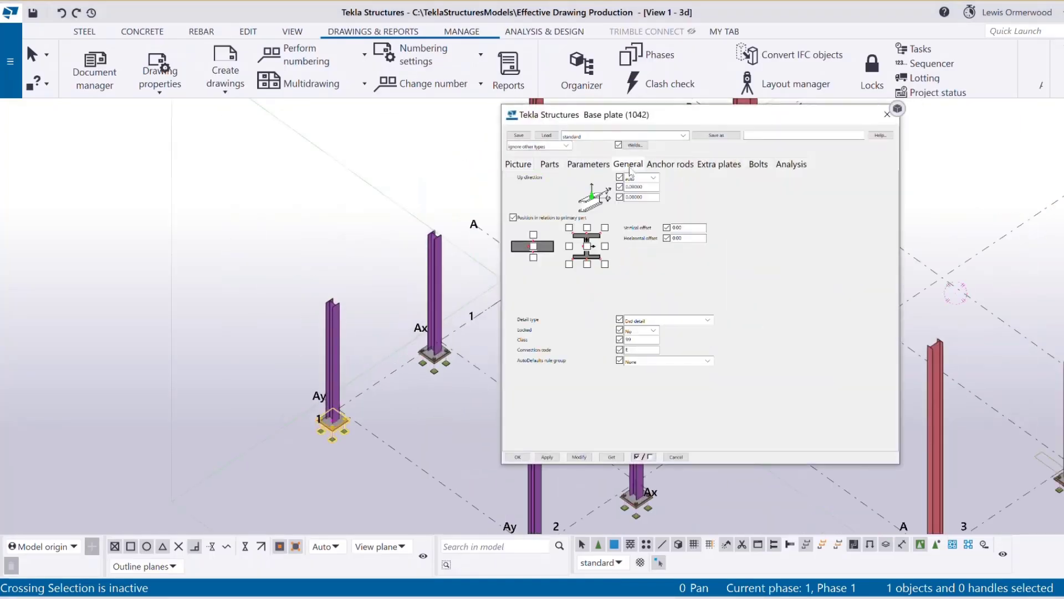
double_click(633, 349)
left_click(644, 350)
left_click(886, 114)
scroll(241, 333, "down", 3)
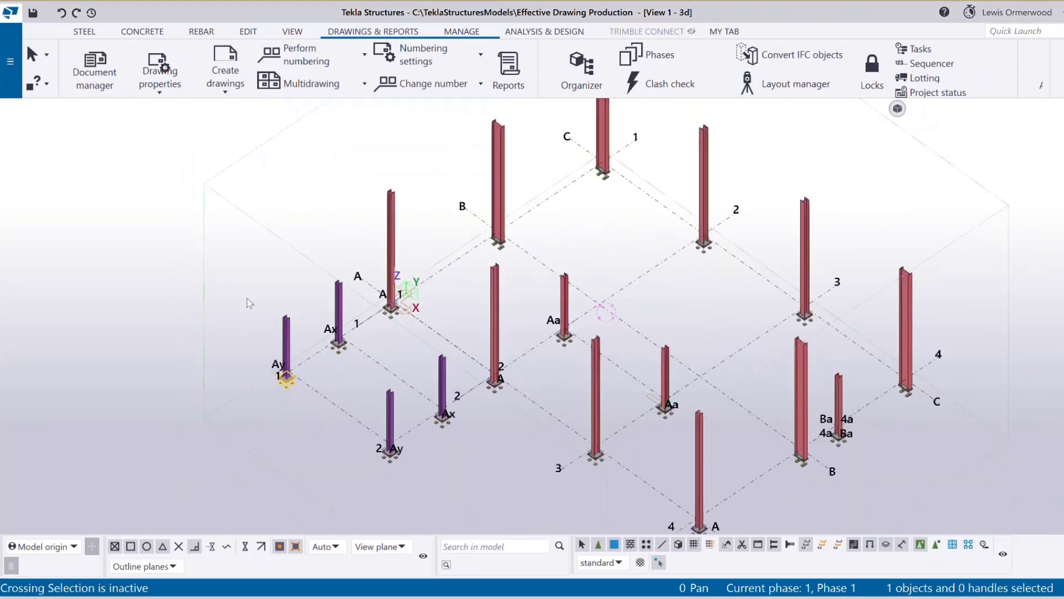
scroll(292, 398, "up", 2)
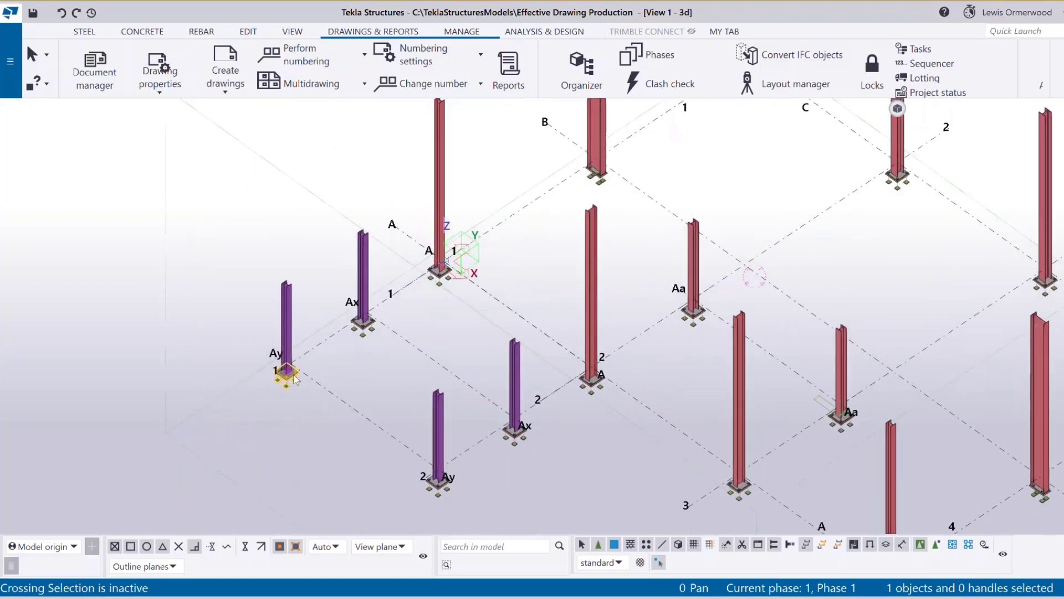
double_click(366, 327)
left_click(628, 164)
left_click(643, 350)
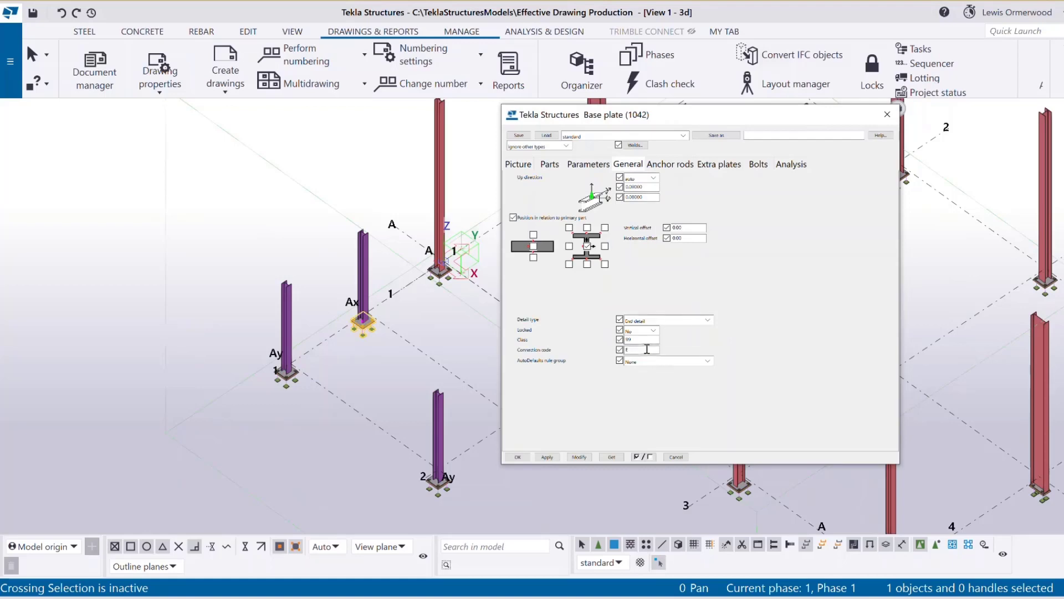
left_click(887, 114)
scroll(488, 358, "down", 5)
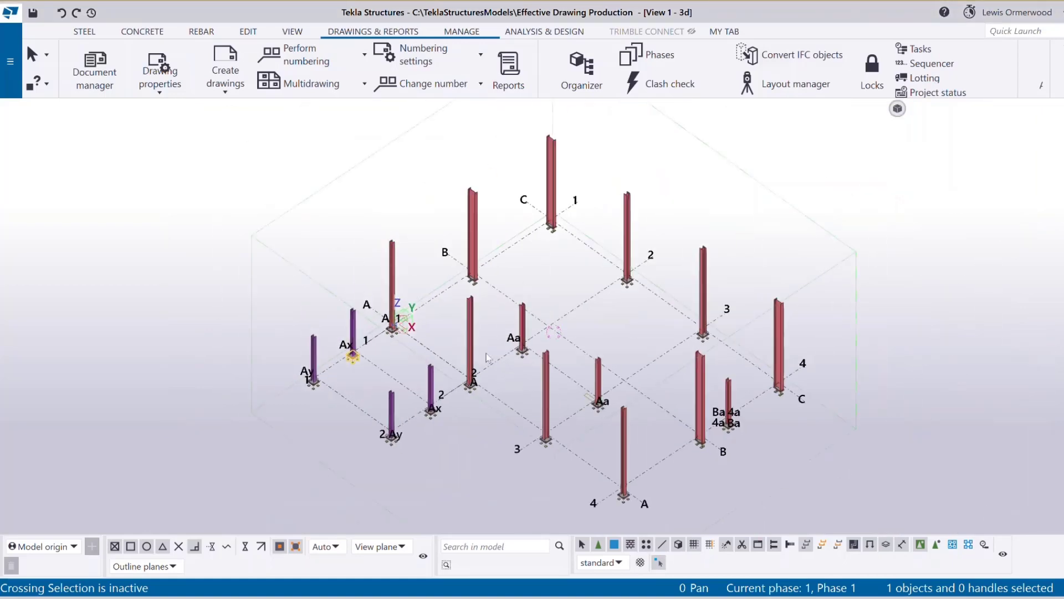
left_click(473, 405)
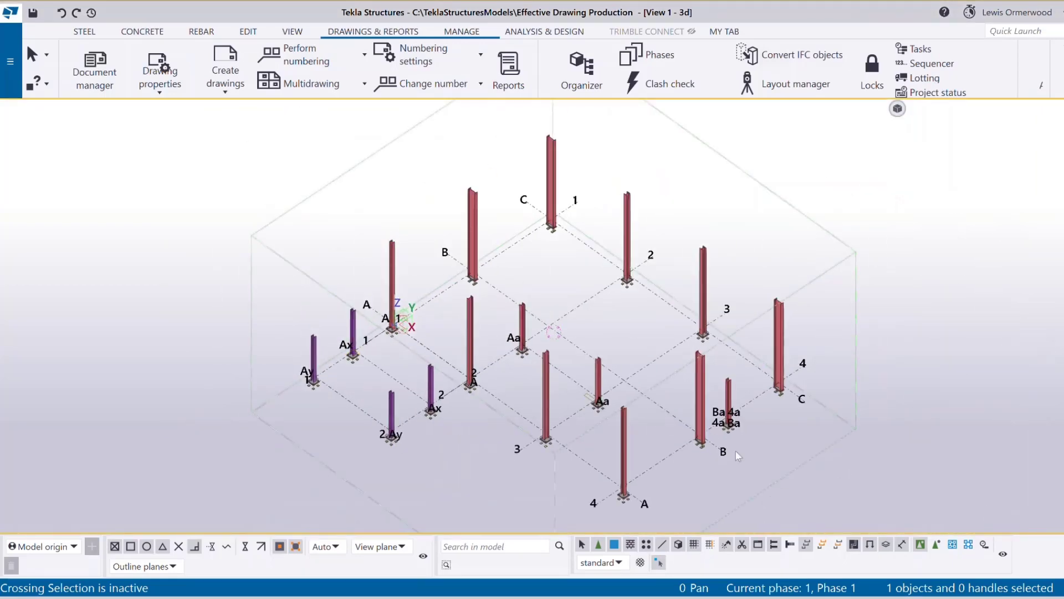
scroll(757, 424, "up", 4)
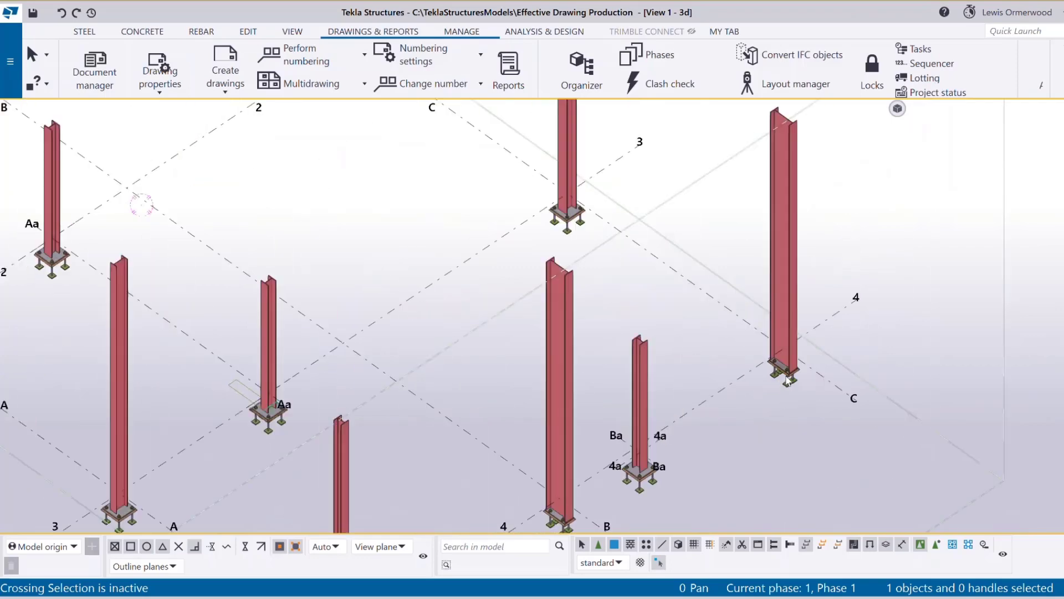
double_click(786, 377)
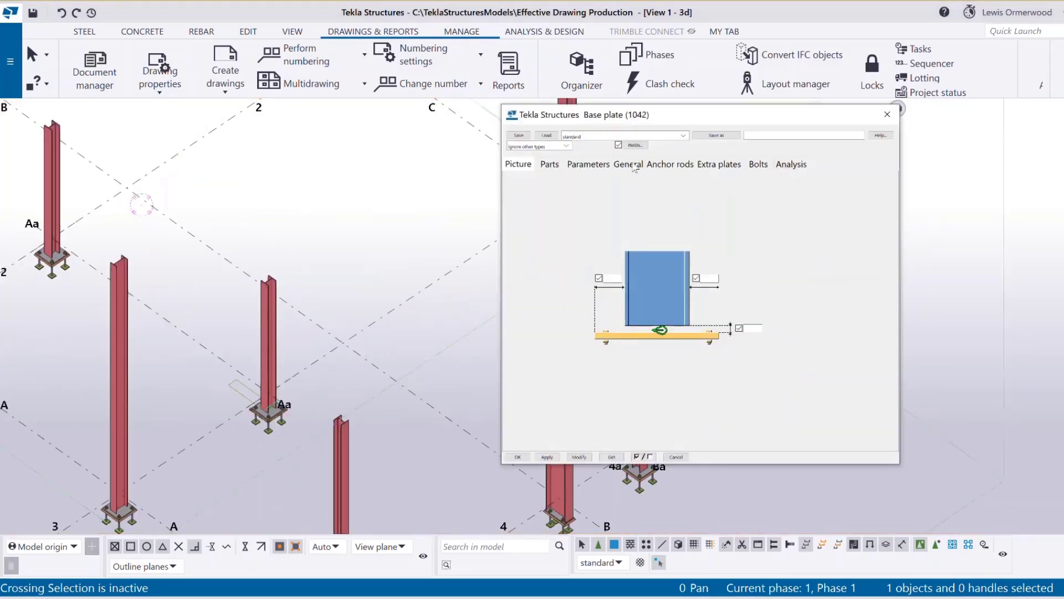
left_click(636, 167)
left_click_drag(755, 121, 479, 129)
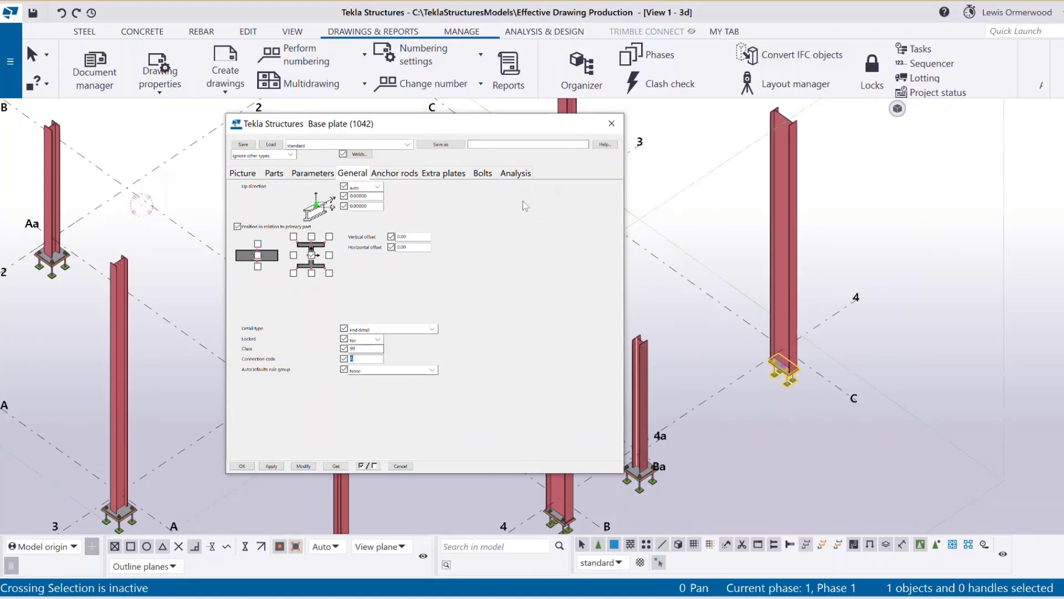
left_click(612, 123)
scroll(690, 402, "down", 5)
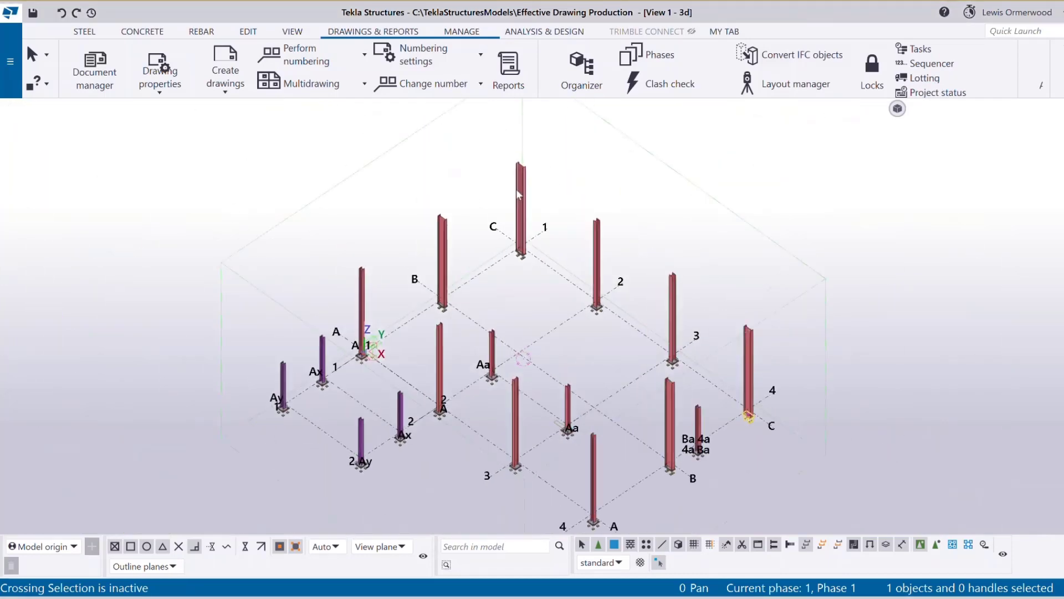
scroll(511, 283, "up", 7)
double_click(511, 287)
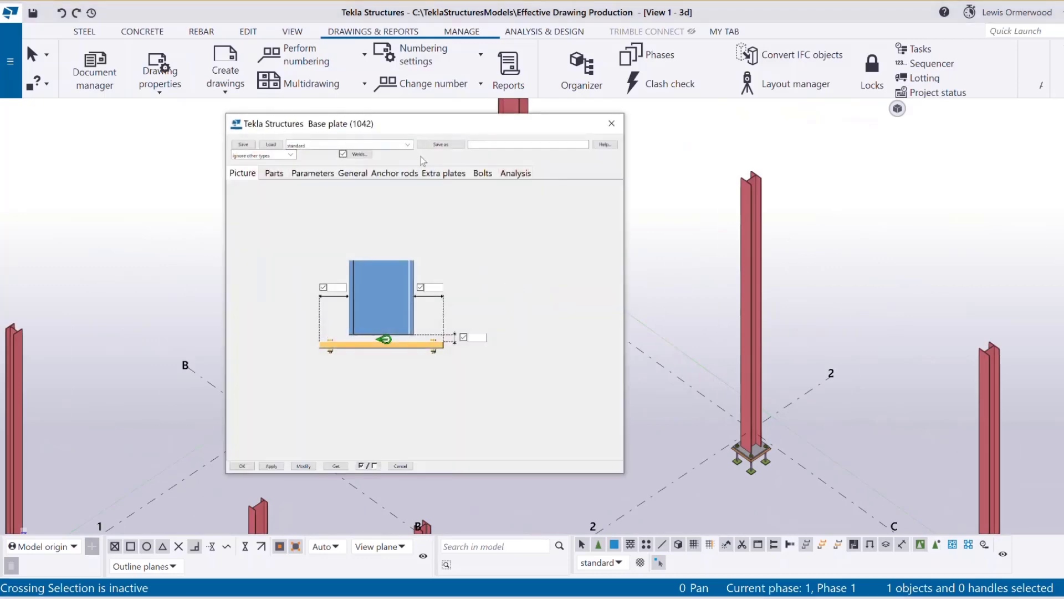
left_click(353, 173)
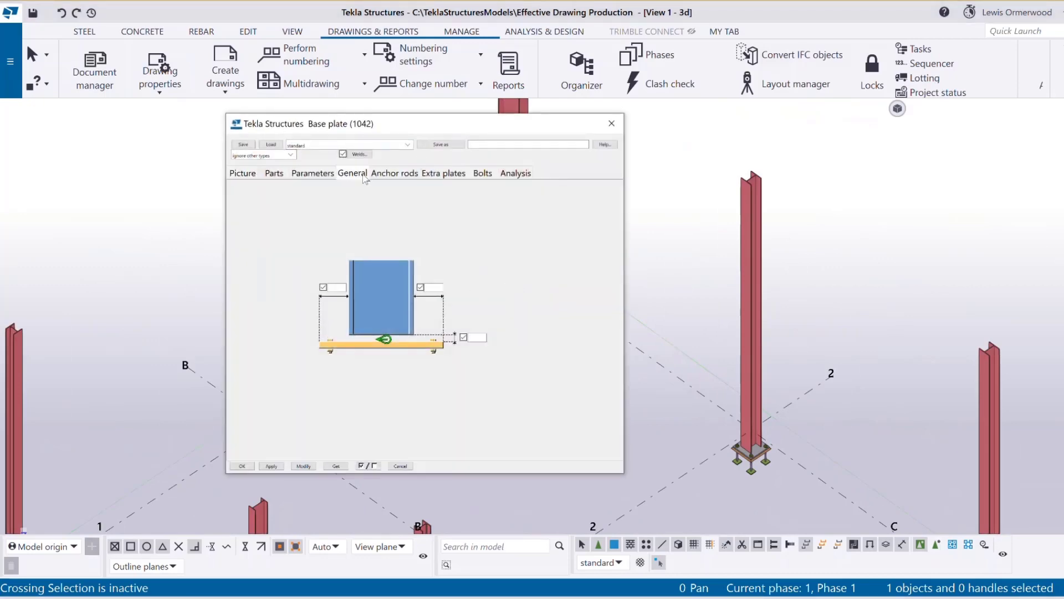
left_click(612, 124)
scroll(358, 226, "down", 5)
scroll(358, 226, "down", 3)
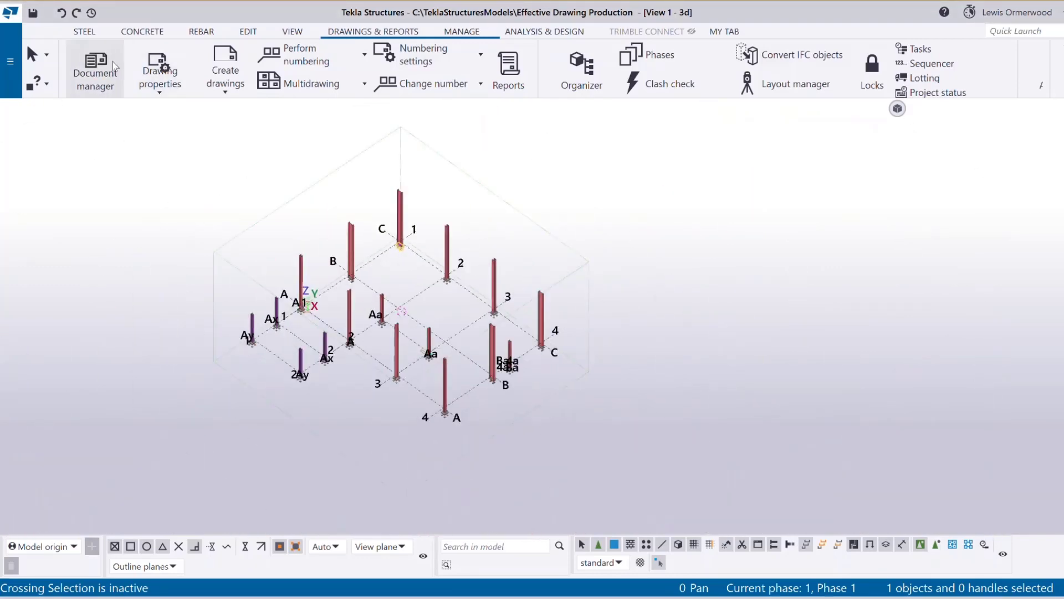
Reopen the GA drawing G [1] from the model's drawing list.
left_click(95, 69)
double_click(618, 187)
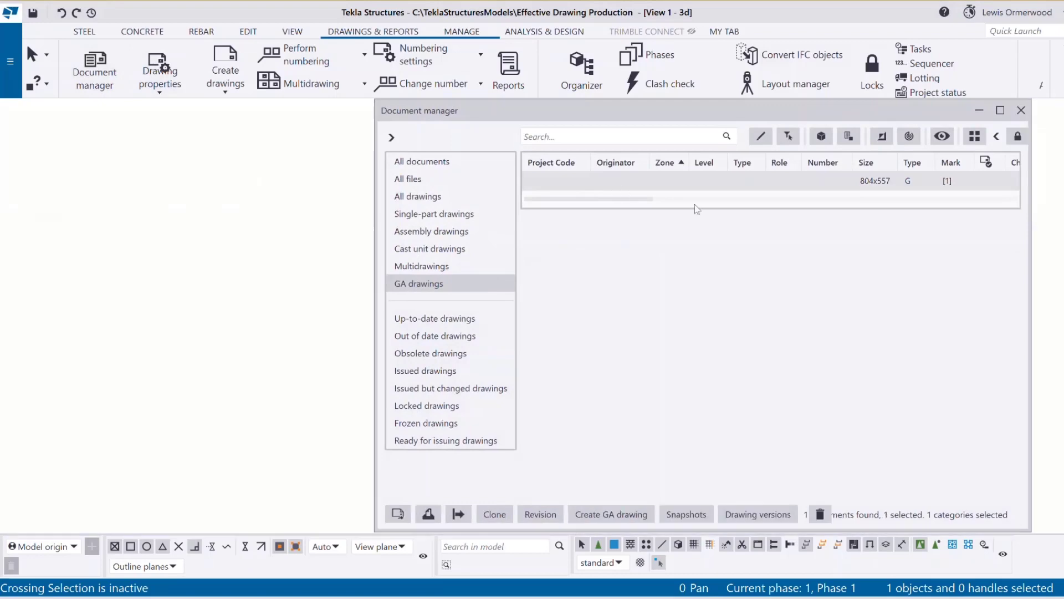
left_click(1024, 111)
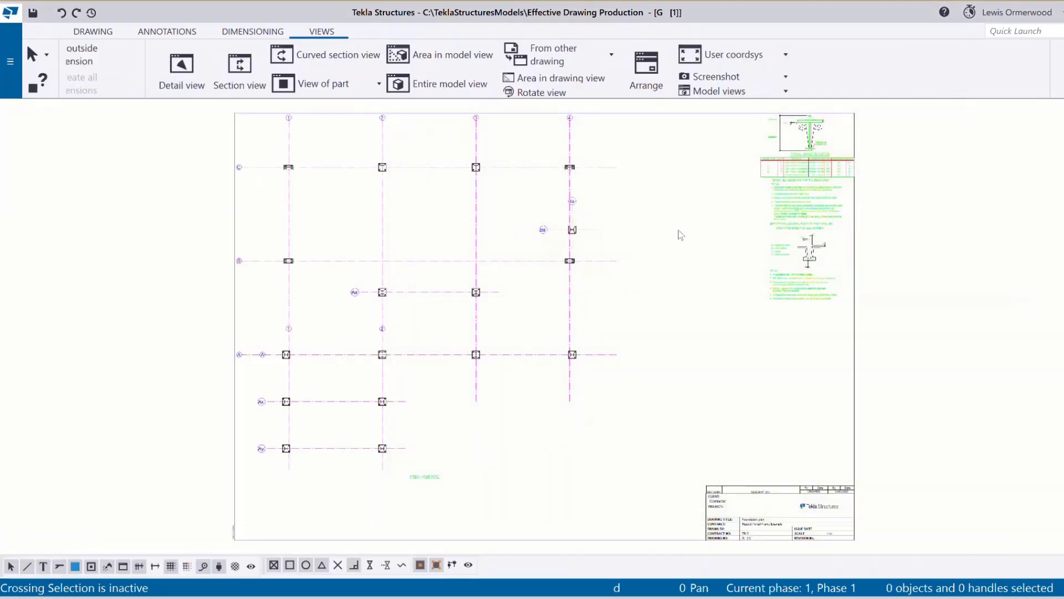
scroll(857, 141, "up", 4)
scroll(863, 142, "up", 1)
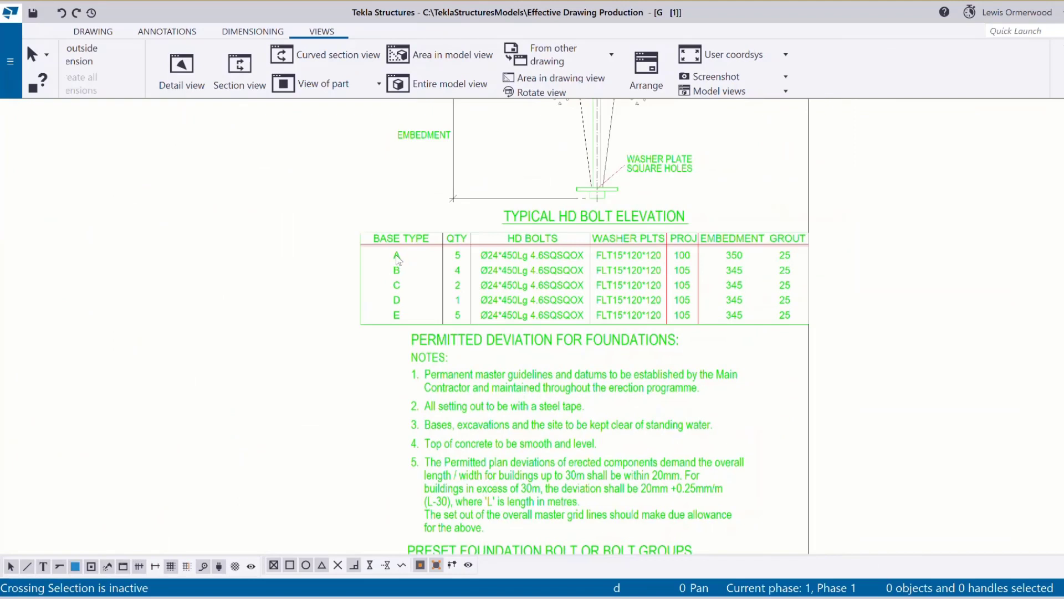
Zoom in to inspect the HD bolt table listing base types A–E.
left_click(460, 259)
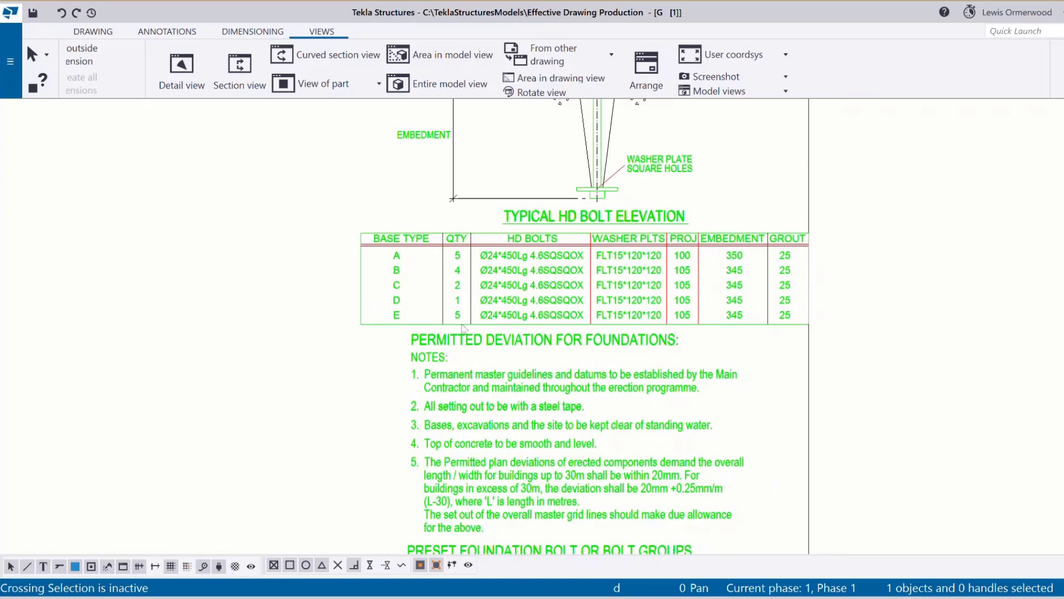
left_click(801, 377)
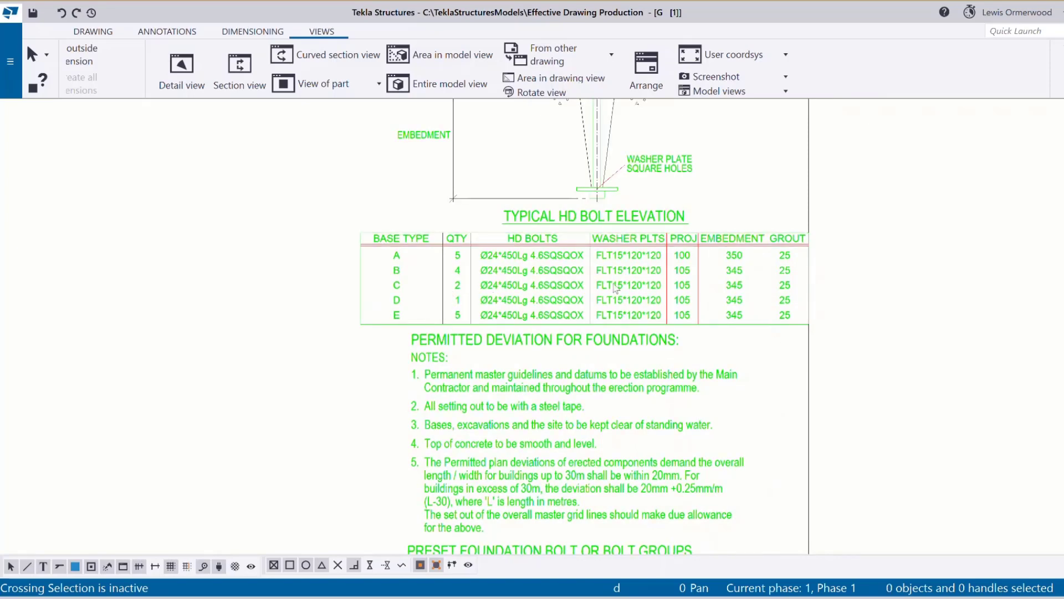
scroll(887, 293, "down", 5)
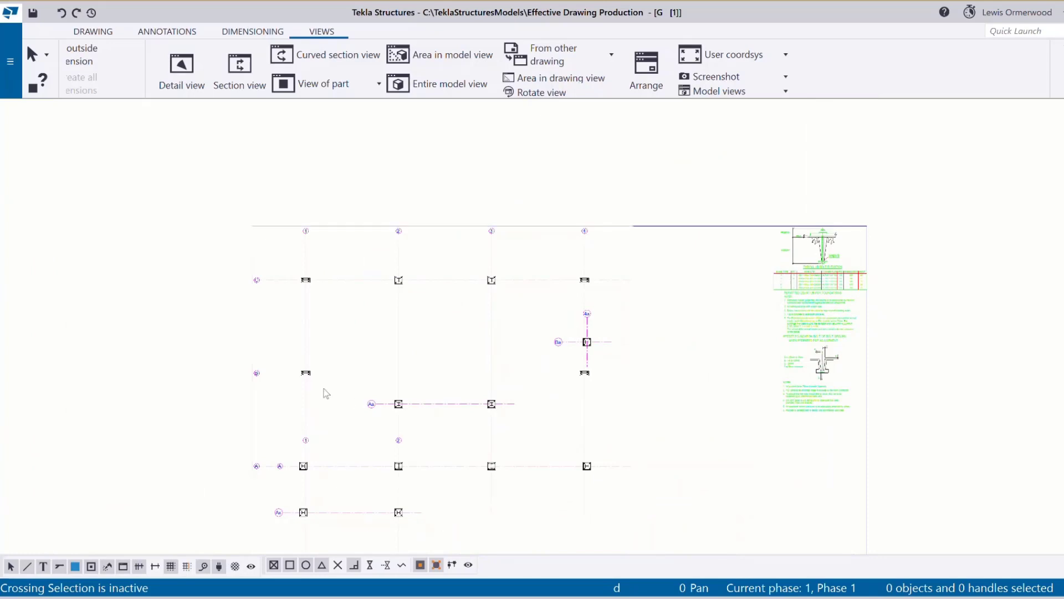
scroll(801, 283, "up", 5)
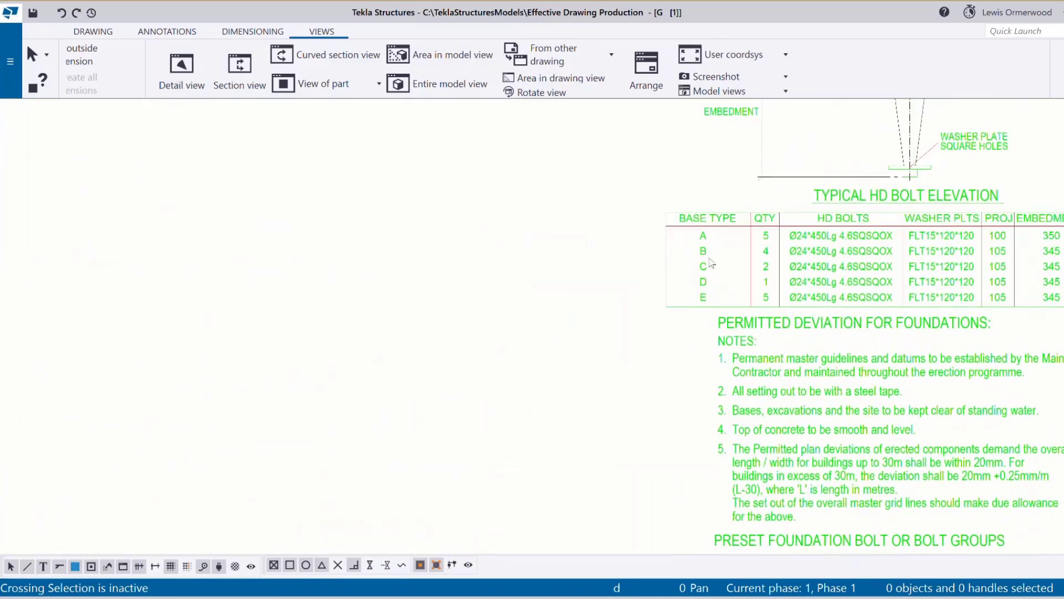
scroll(740, 264, "down", 5)
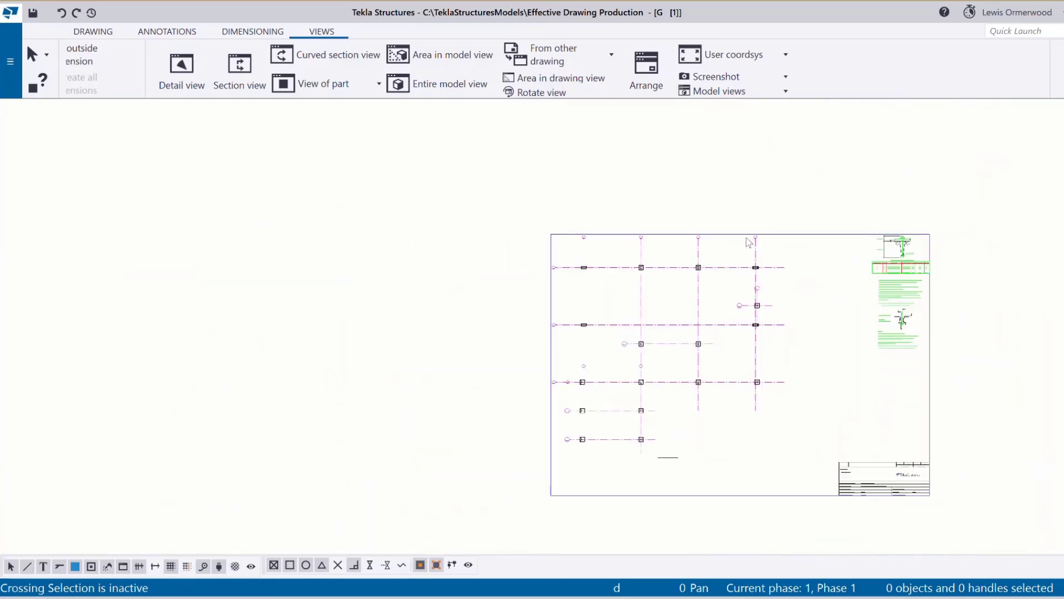
scroll(783, 259, "up", 3)
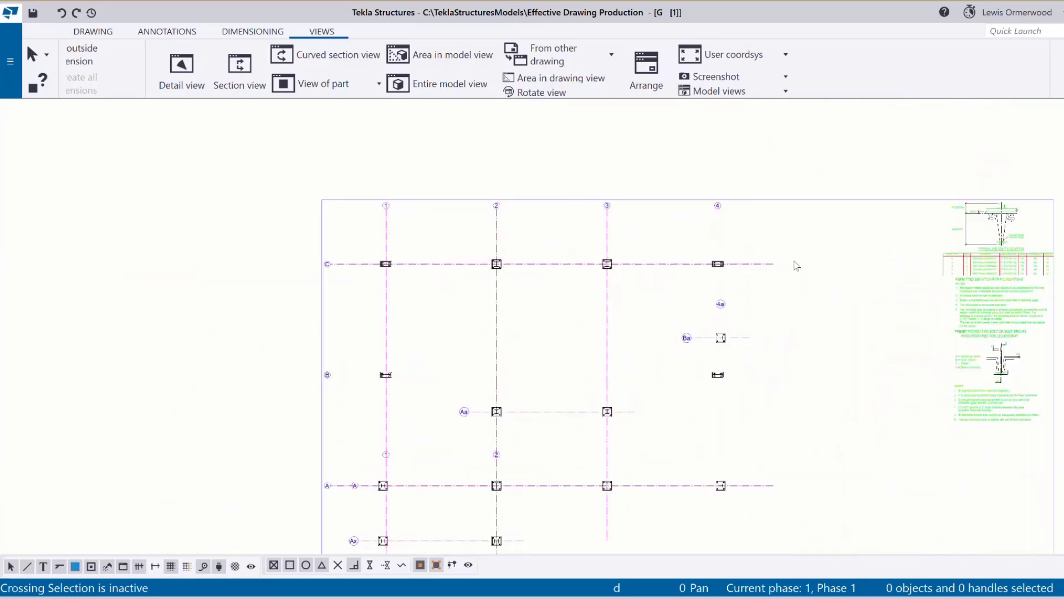
Start a detail view and load the Steel_Foundation-Base-Detail view settings at scale 1/15.
left_click(178, 76, "shift")
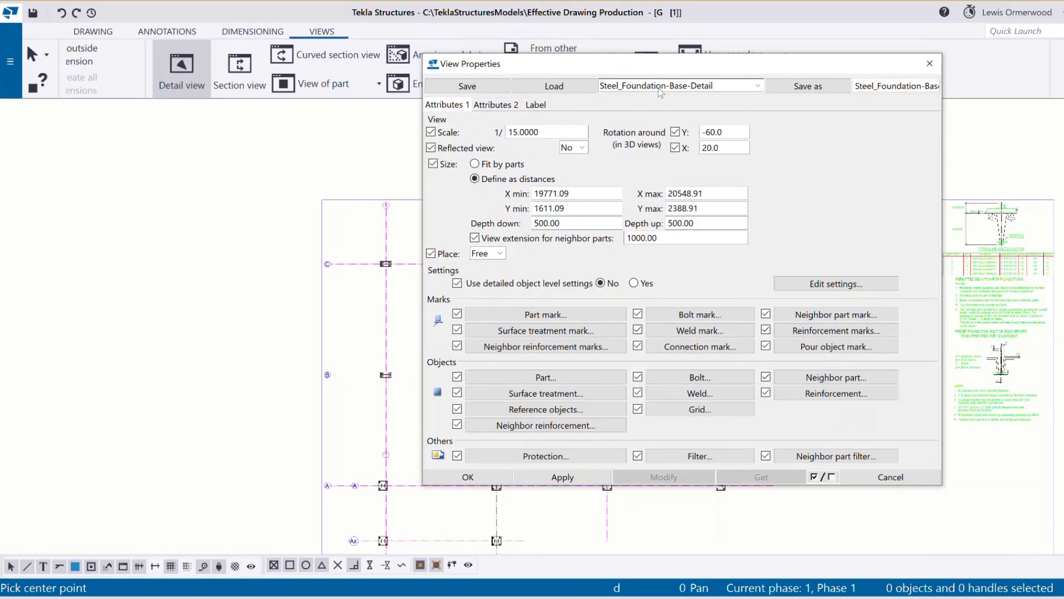
left_click(577, 92)
left_click_drag(691, 66, 598, 61)
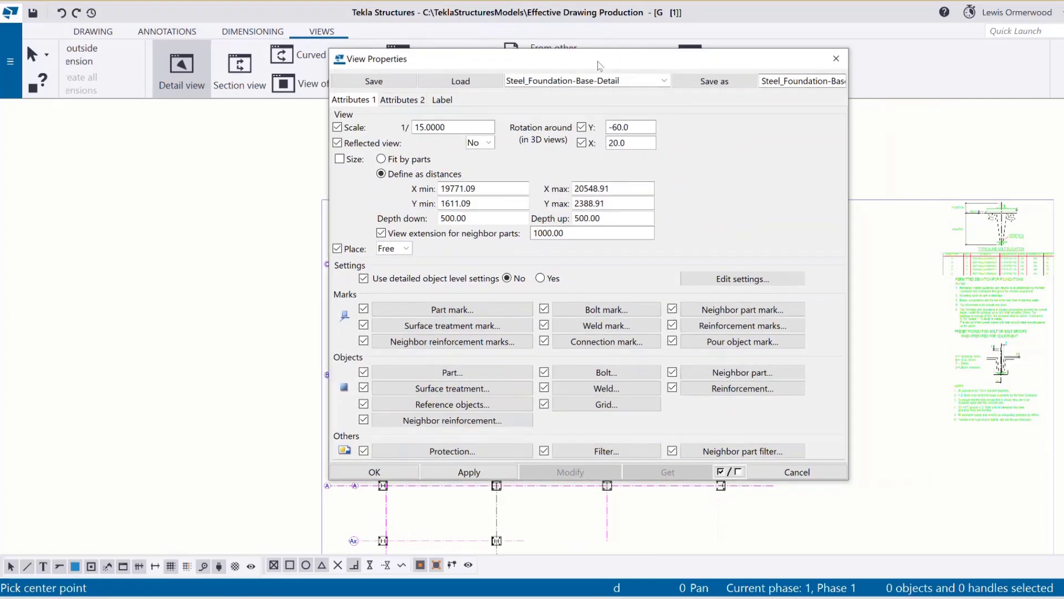
Set the connection mark content to the GA-STEEL-FOUND-MARK template and confirm it.
left_click(606, 347)
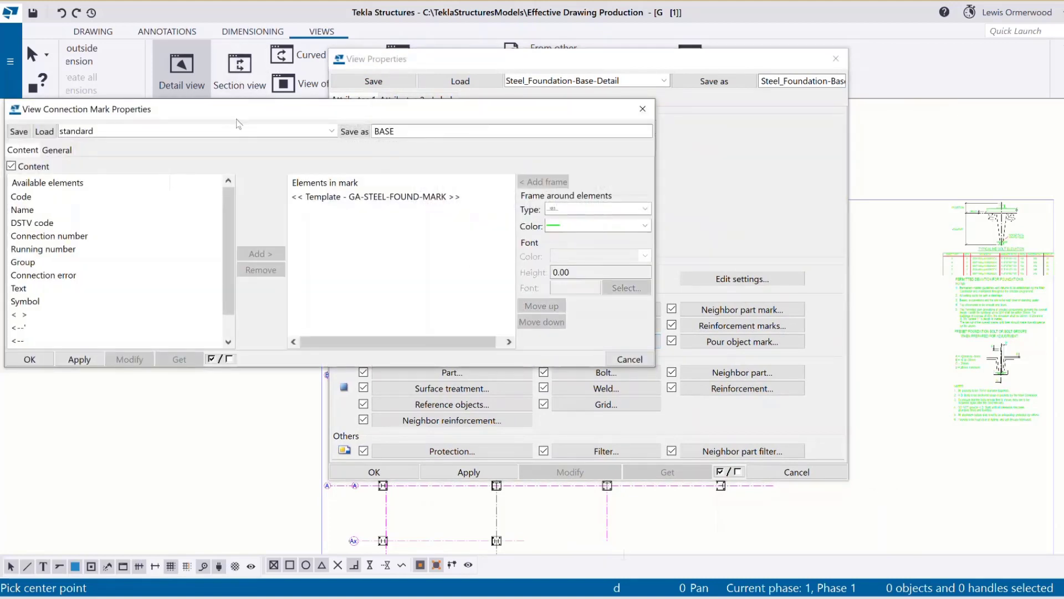
left_click_drag(305, 114, 380, 112)
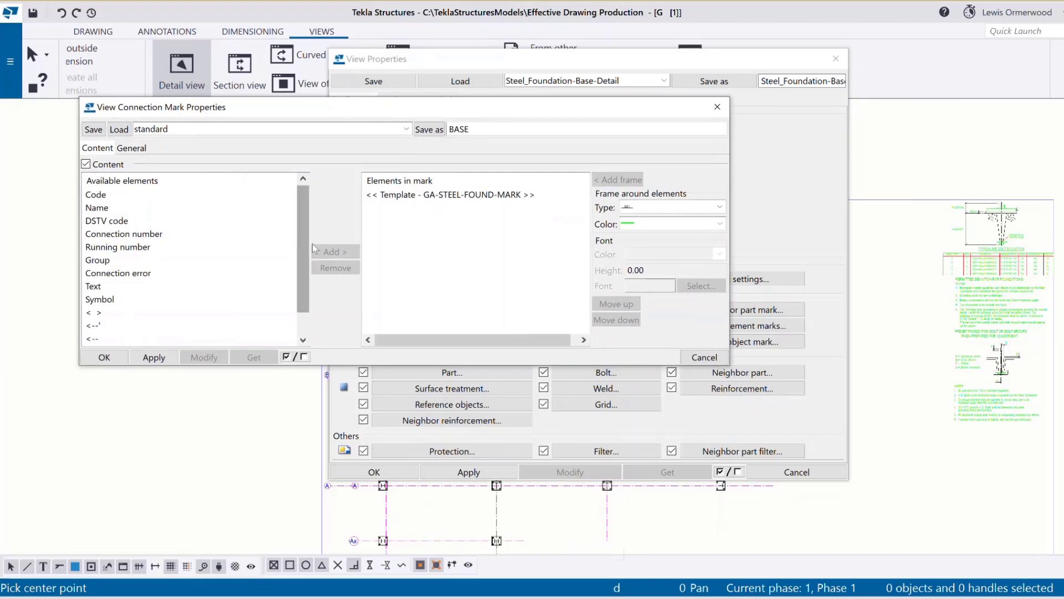
scroll(249, 294, "down", 1)
left_click(186, 340)
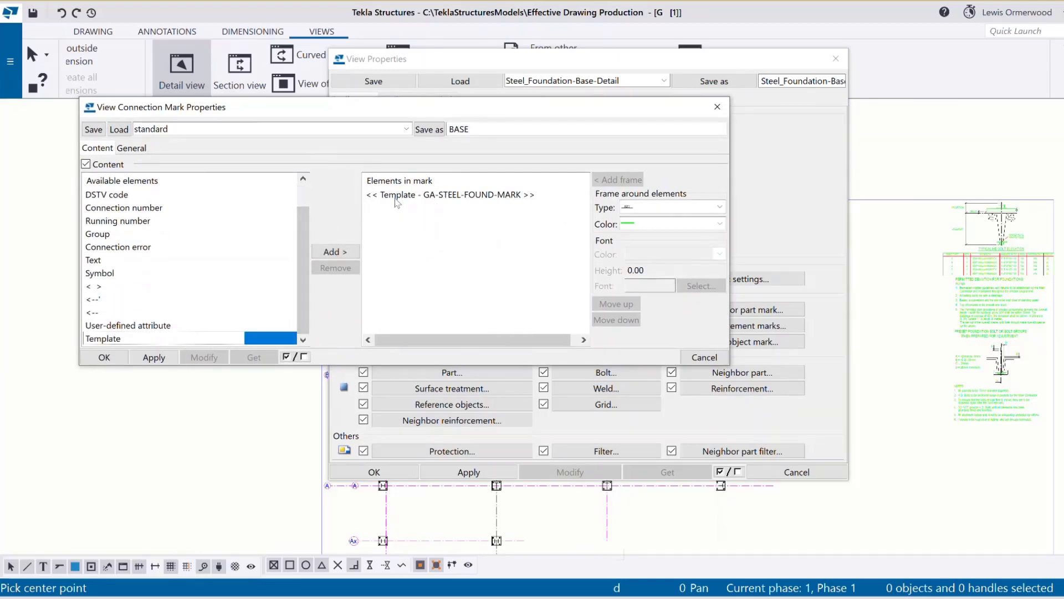
left_click(413, 198)
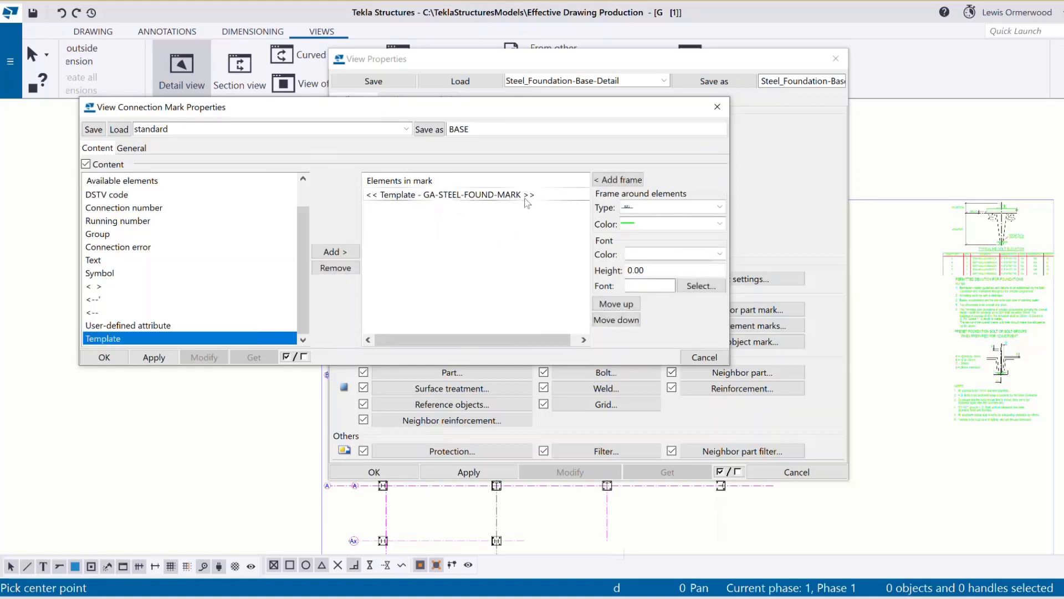
left_click(104, 357)
left_click_drag(465, 58, 716, 58)
scroll(388, 264, "up", 3)
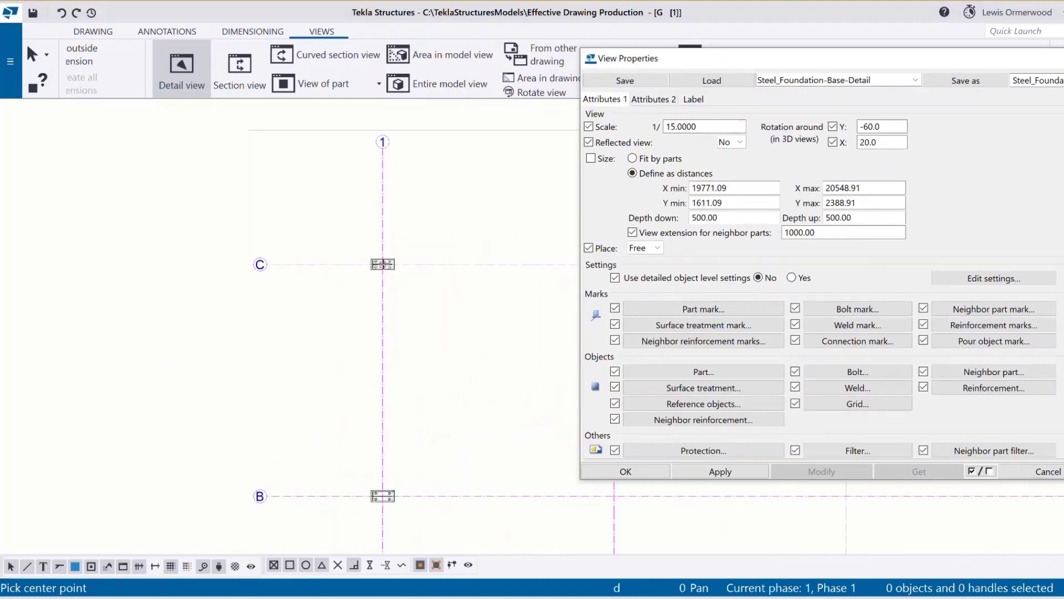
Create the Detail - A circle and label at column C/1, then interrupt the command.
left_click(383, 264)
left_click(402, 231)
scroll(373, 242, "down", 2)
left_click(394, 226)
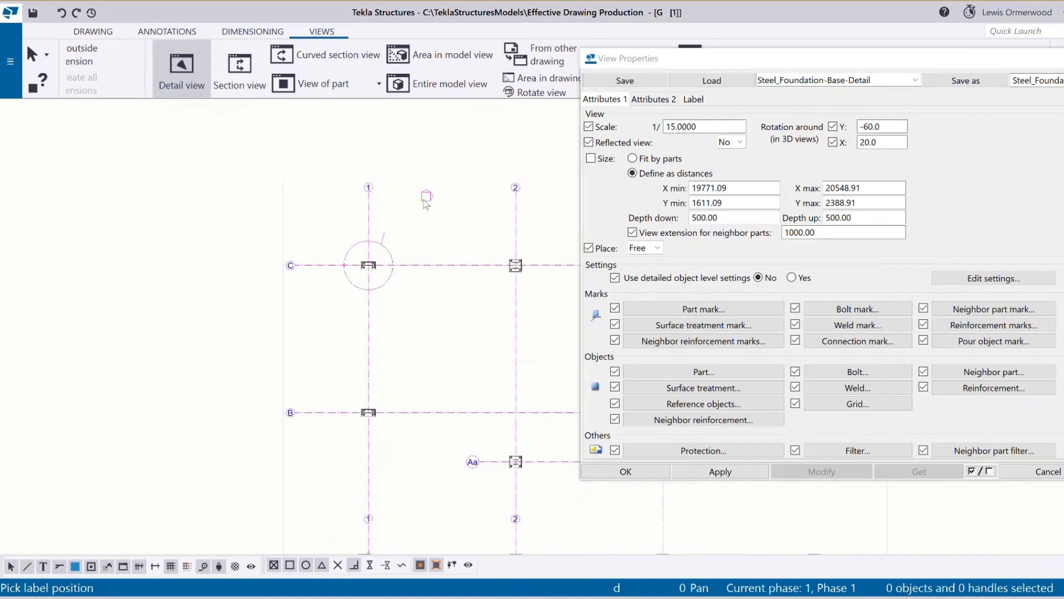
right_click(533, 190)
left_click(552, 193)
Move the base-plate connection mark up and to the left.
scroll(474, 255, "up", 2)
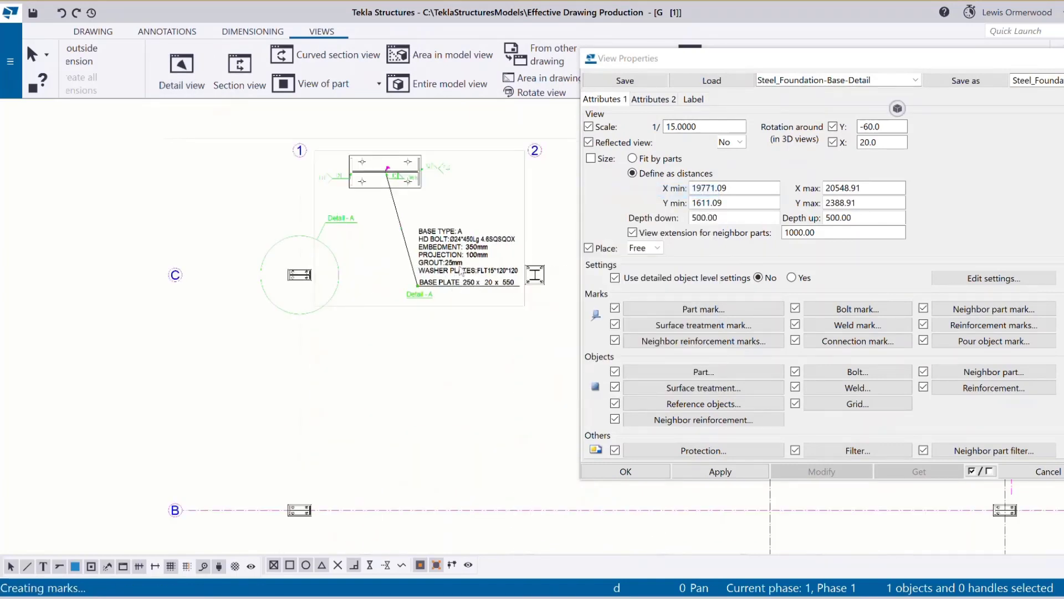
scroll(478, 261, "up", 2)
scroll(464, 257, "down", 1)
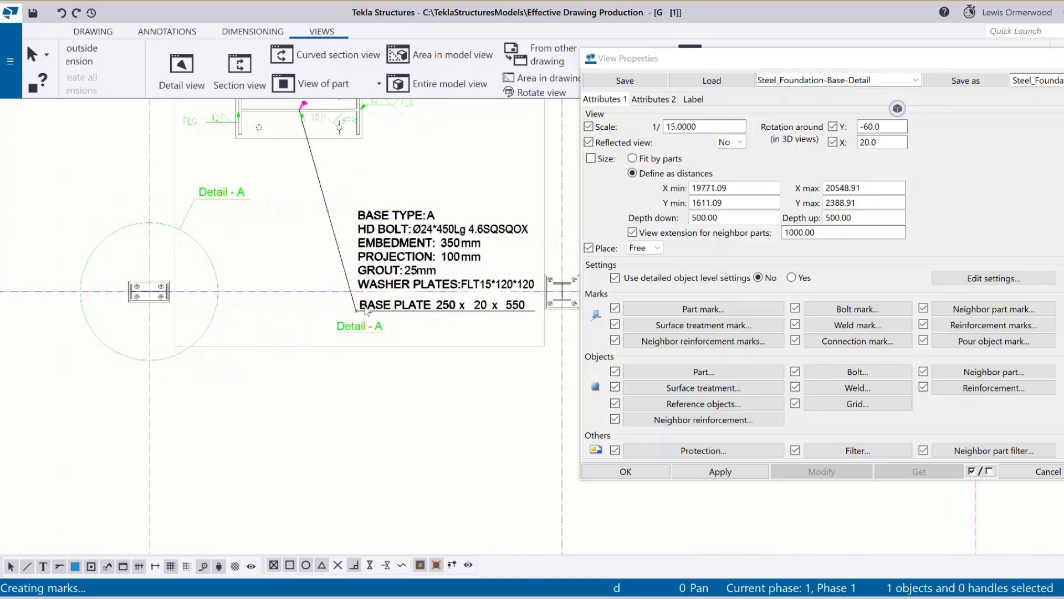
scroll(369, 311, "down", 4)
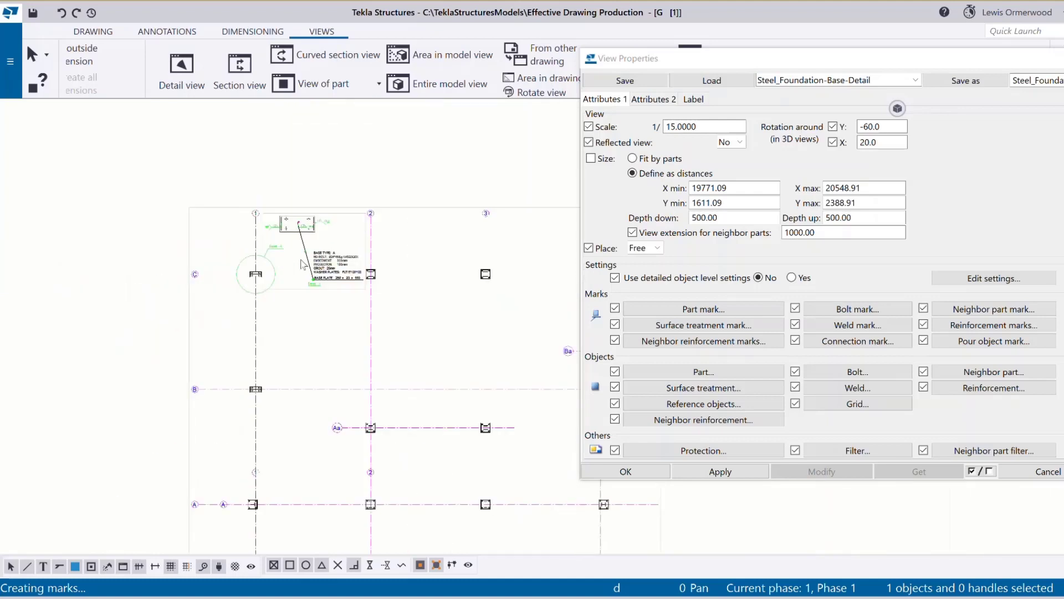
scroll(322, 266, "up", 5)
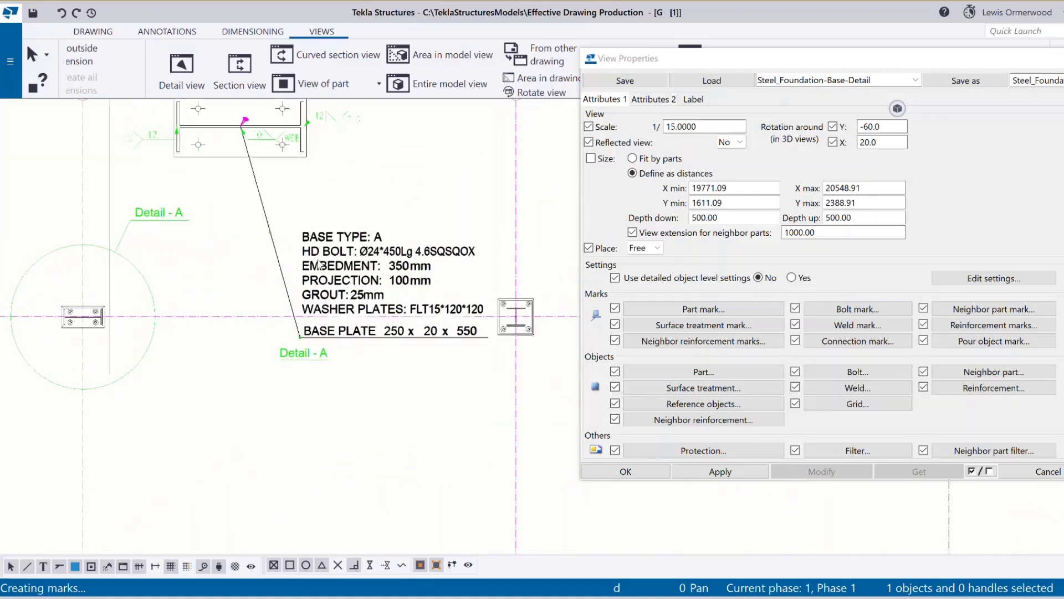
scroll(321, 267, "up", 1)
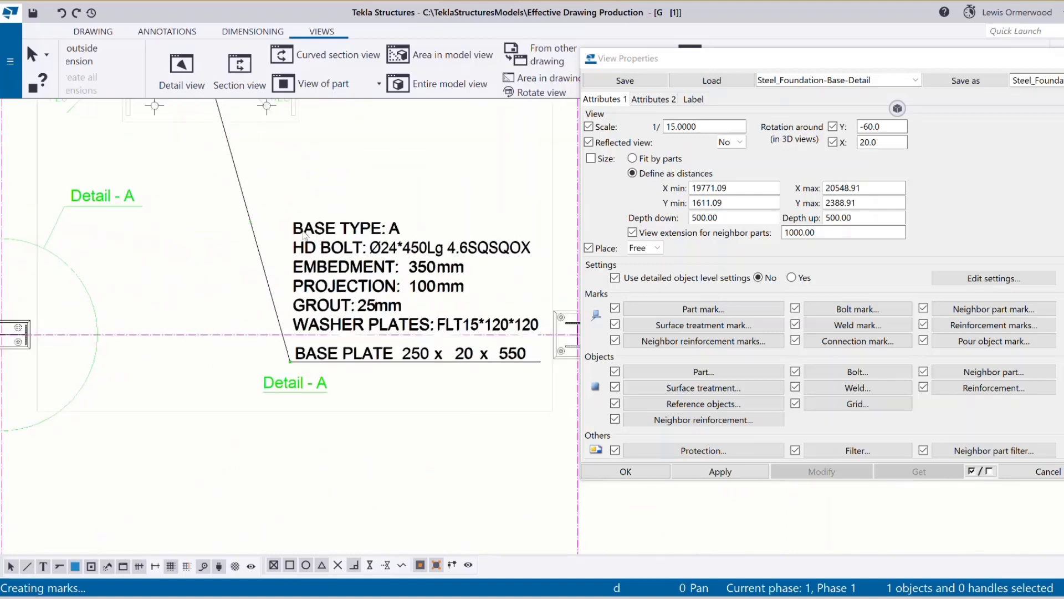
left_click_drag(386, 245, 387, 245)
left_click_drag(418, 258, 340, 244)
scroll(365, 314, "down", 2)
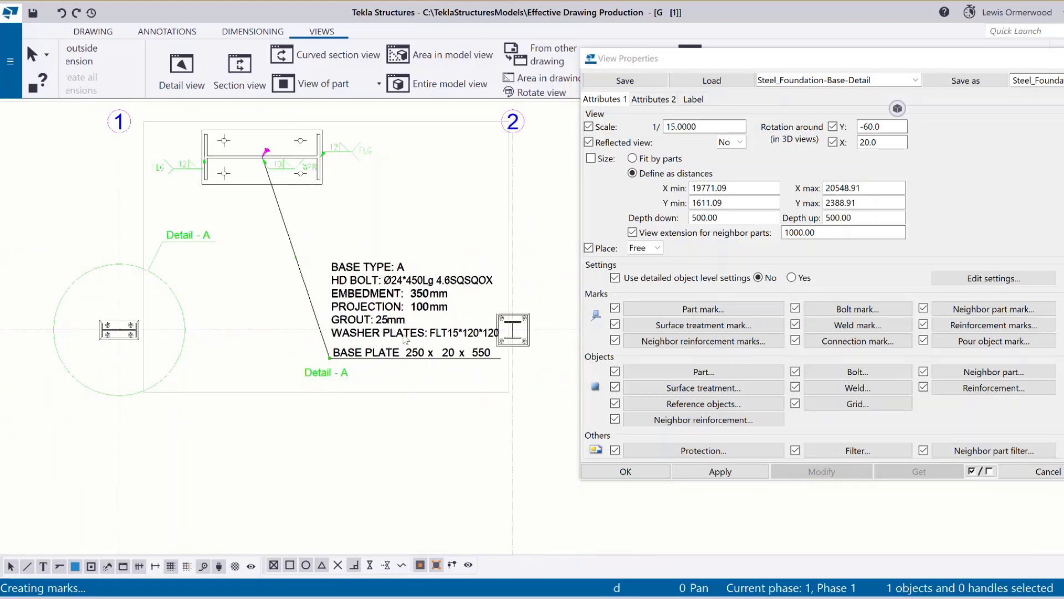
Review the connection mark settings unchanged and close the detail view properties.
left_click(848, 344)
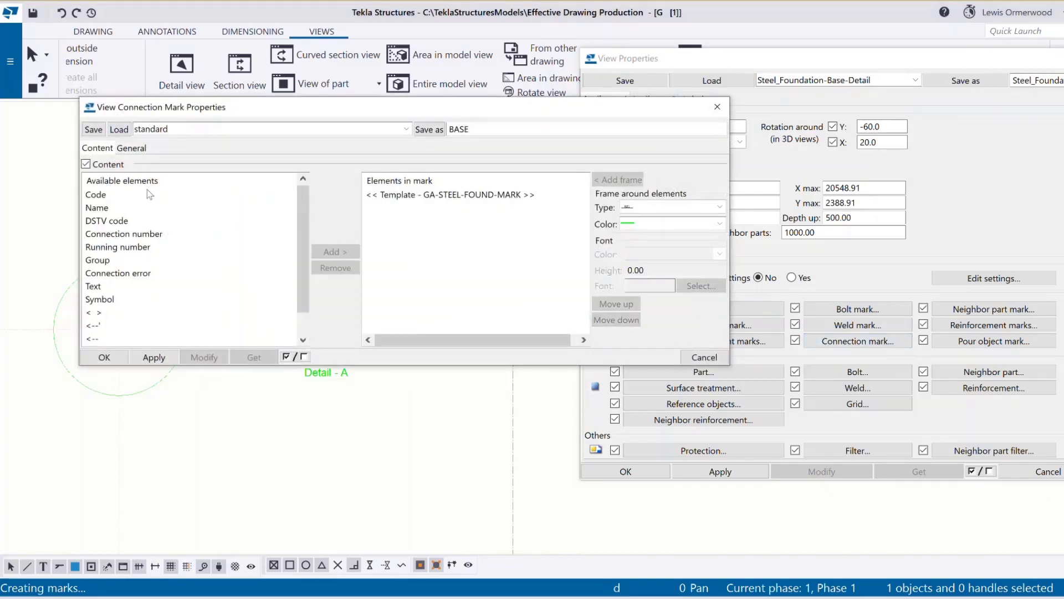
left_click(136, 338)
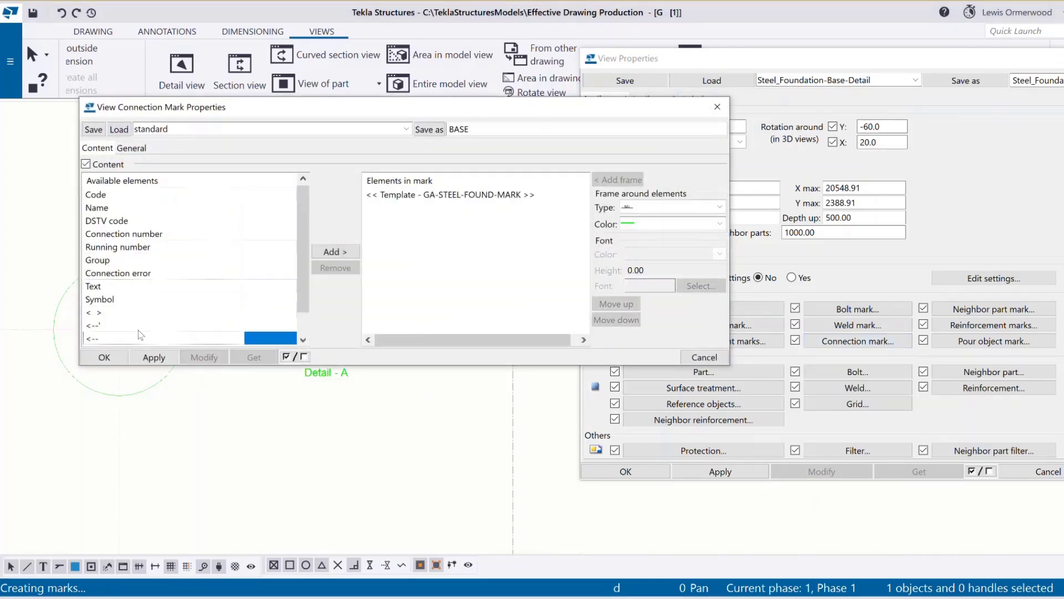
left_click(714, 109)
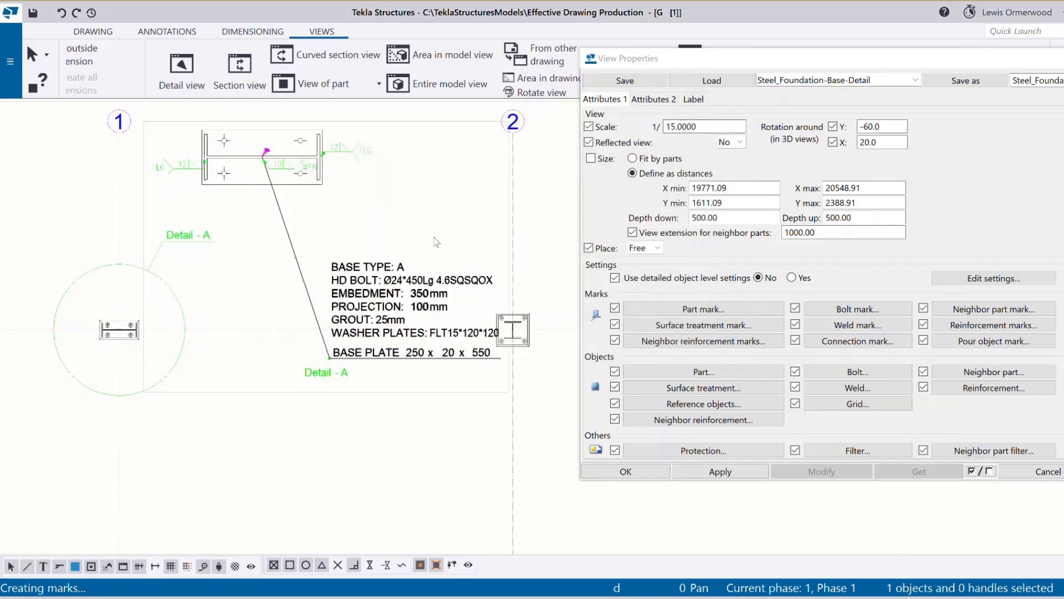
scroll(435, 428, "down", 2)
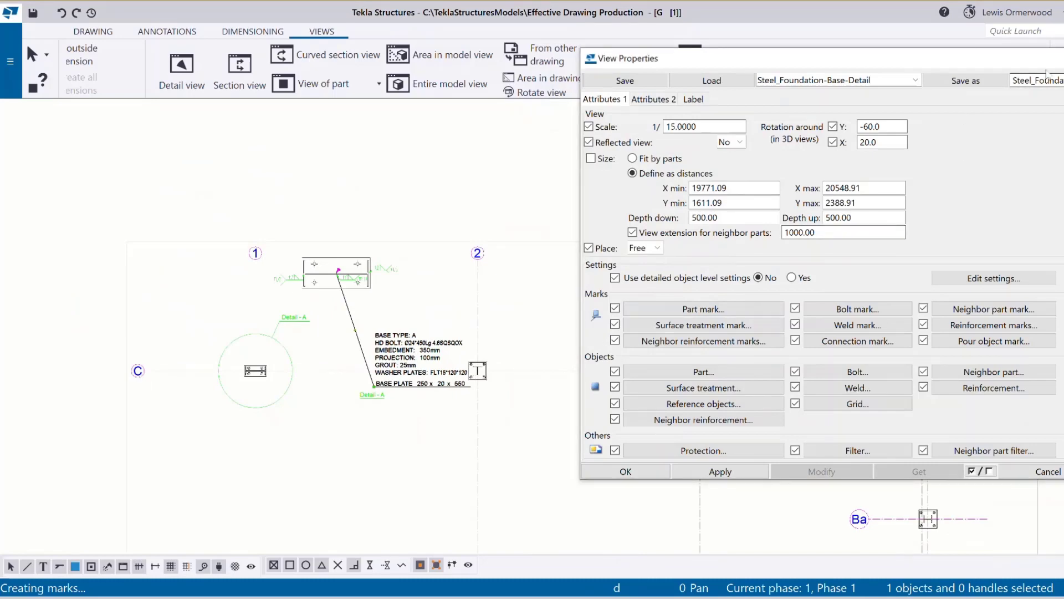
left_click(1061, 58)
scroll(284, 399, "down", 5)
left_click(336, 334)
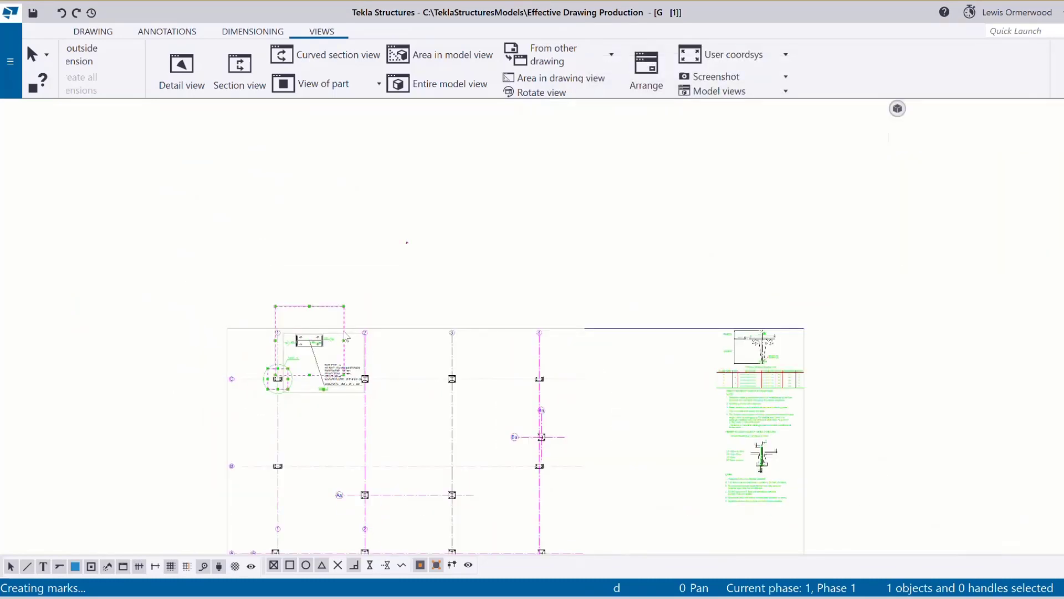
Move Detail - A to the right of the foundation plan.
mouse_move(346, 335)
left_mouse_down()
mouse_move(705, 373)
mouse_move(672, 377)
left_mouse_up()
scroll(599, 268, "down", 2)
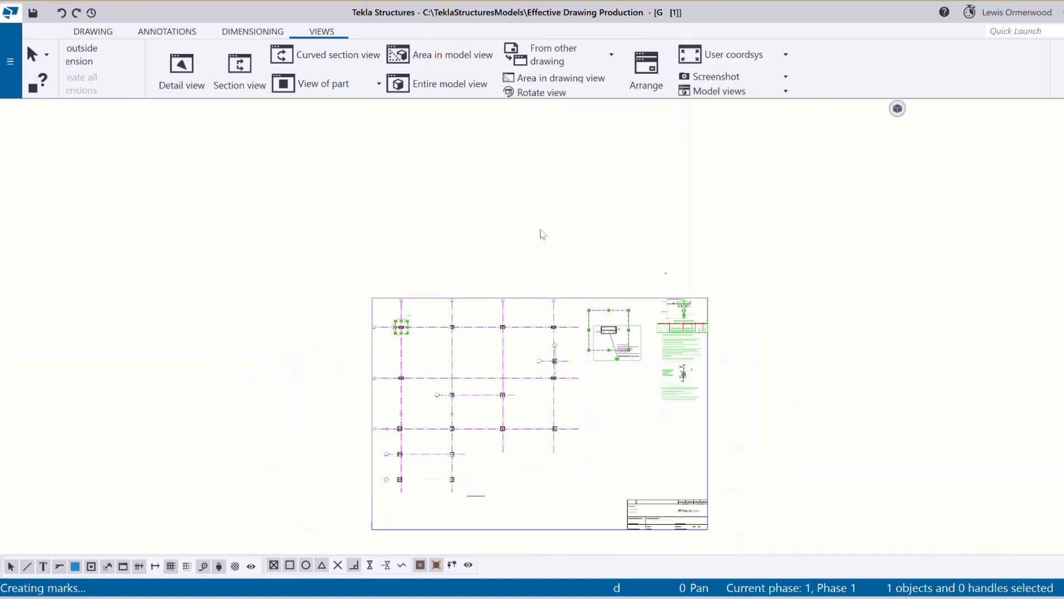
left_click(375, 179)
scroll(514, 318, "up", 2)
Add a Detail - B base-plate view at column C/3 and place it below Detail - A.
left_click(183, 70)
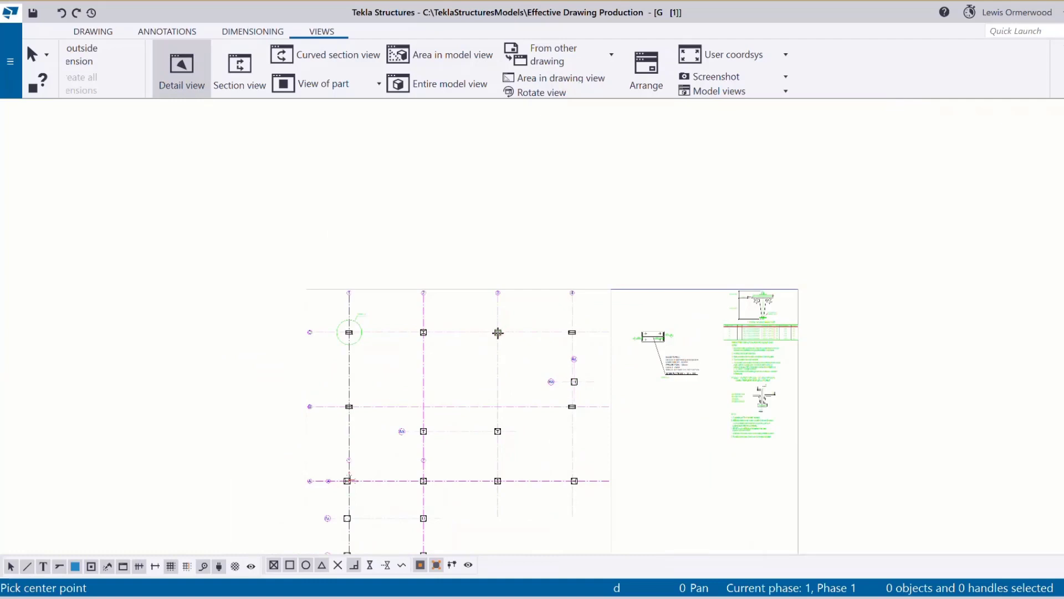
left_click(498, 333)
left_click(507, 323)
left_click(534, 305)
right_click(582, 310)
left_click(590, 315)
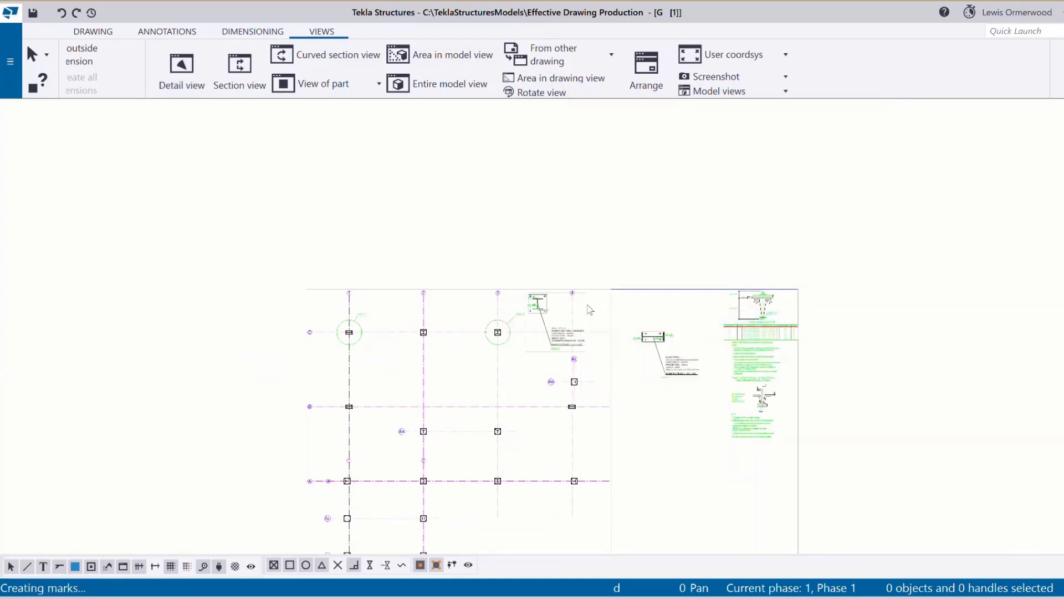
left_click(589, 309)
mouse_move(589, 309)
left_mouse_down()
mouse_move(666, 373)
mouse_move(689, 437)
mouse_move(699, 436)
left_mouse_up()
Zoom around the drawing to review the layout of both detail views.
scroll(665, 422, "up", 6)
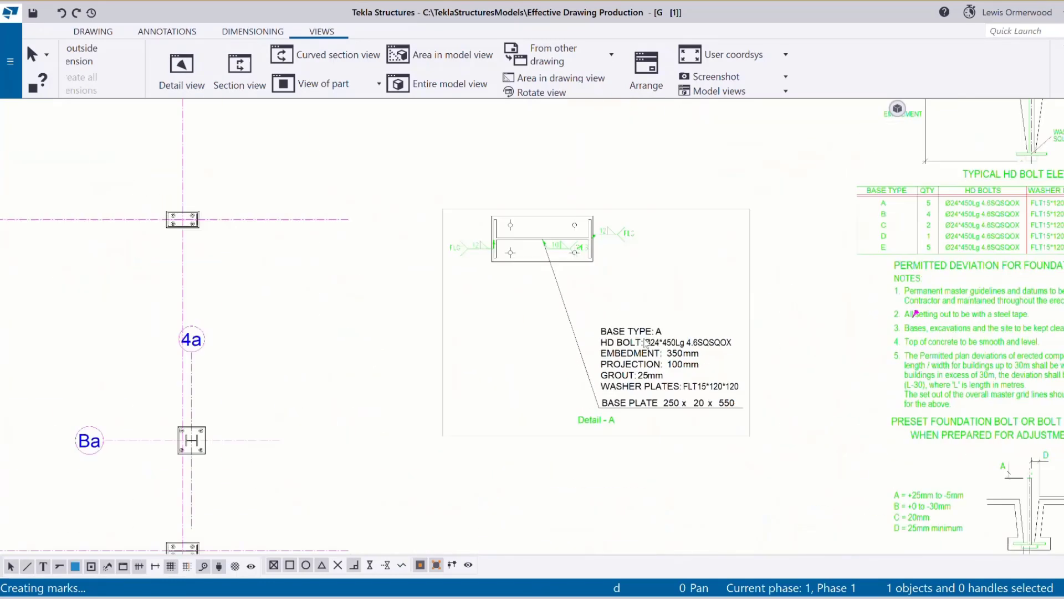
scroll(645, 343, "down", 8)
scroll(632, 458, "up", 6)
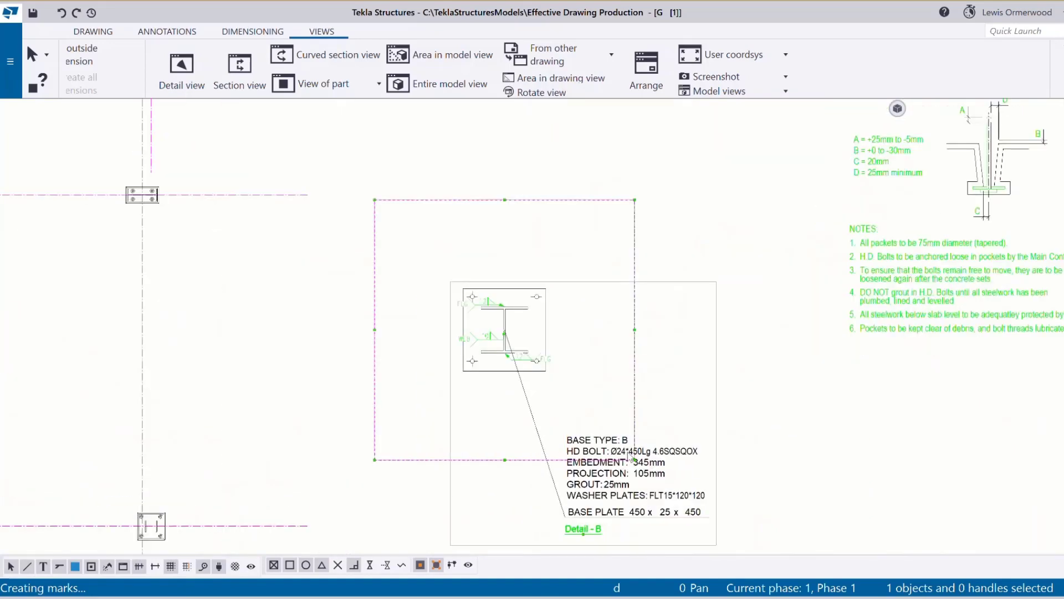
scroll(632, 458, "up", 2)
scroll(632, 458, "down", 6)
scroll(652, 275, "up", 4)
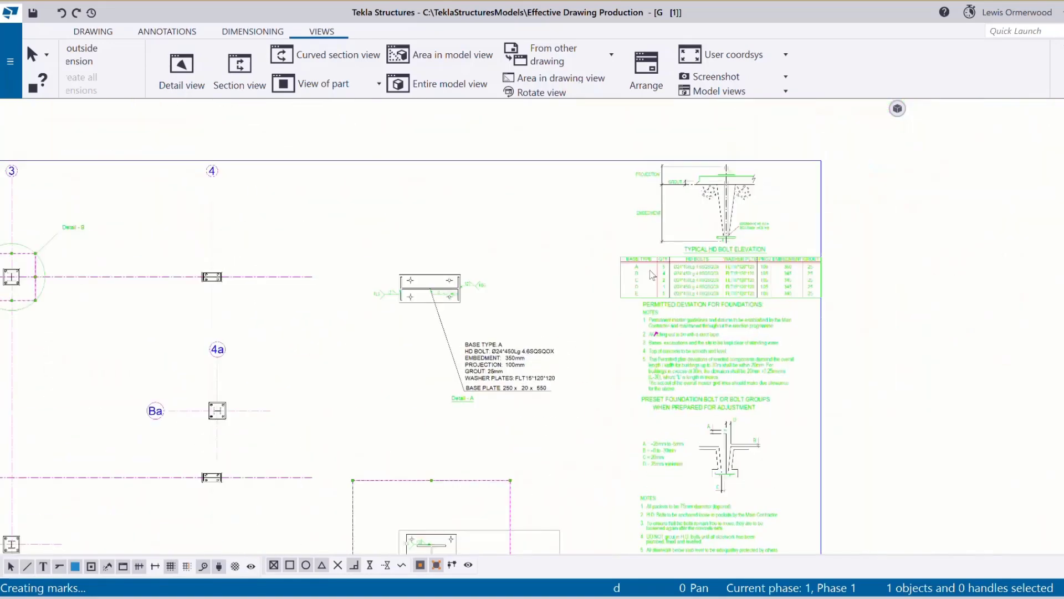
scroll(652, 274, "up", 3)
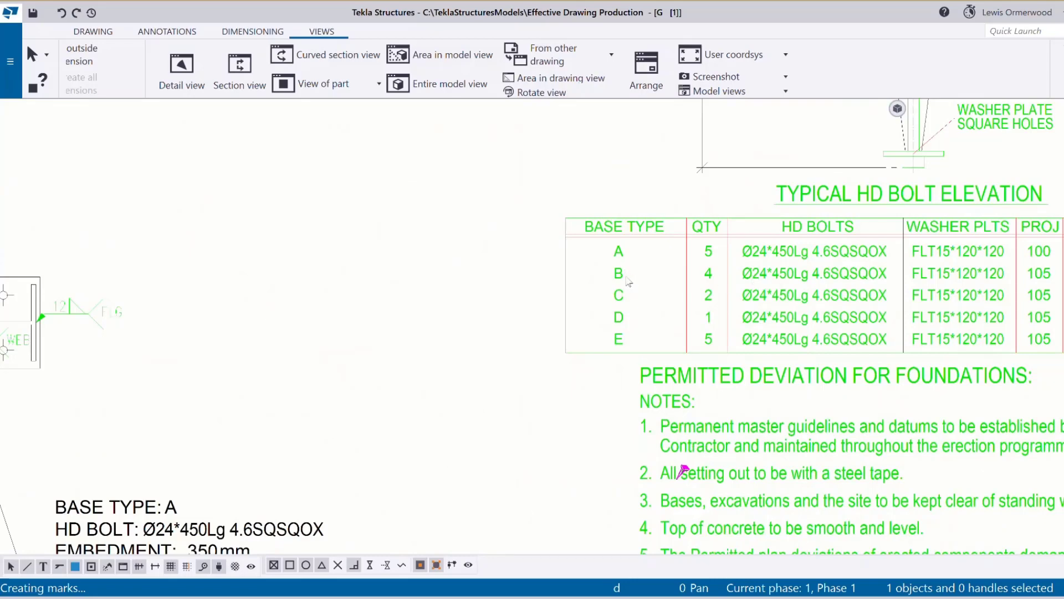
scroll(710, 275, "down", 8)
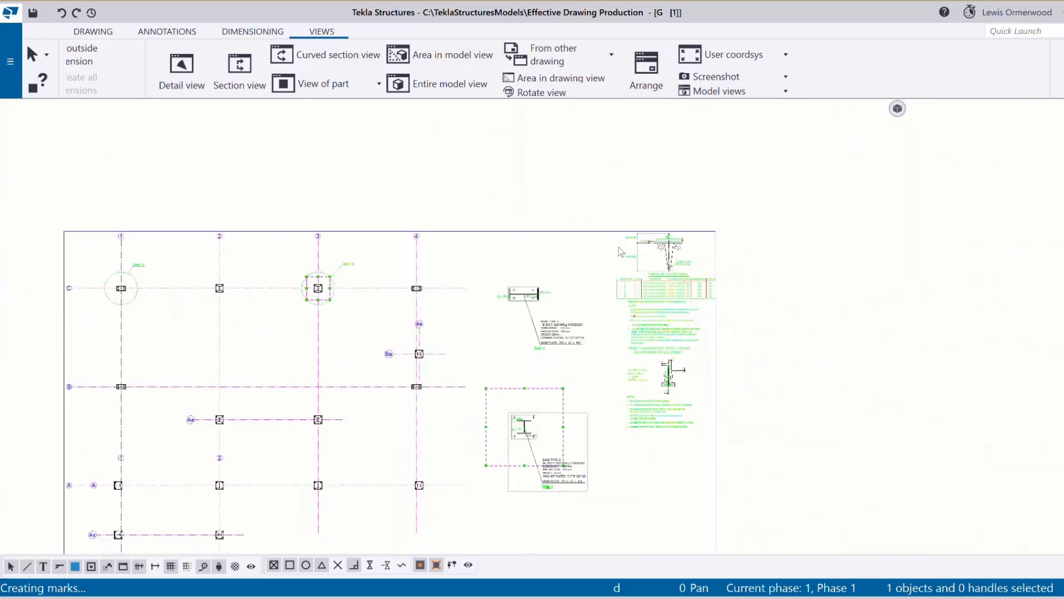
left_click(585, 253)
scroll(324, 383, "up", 3)
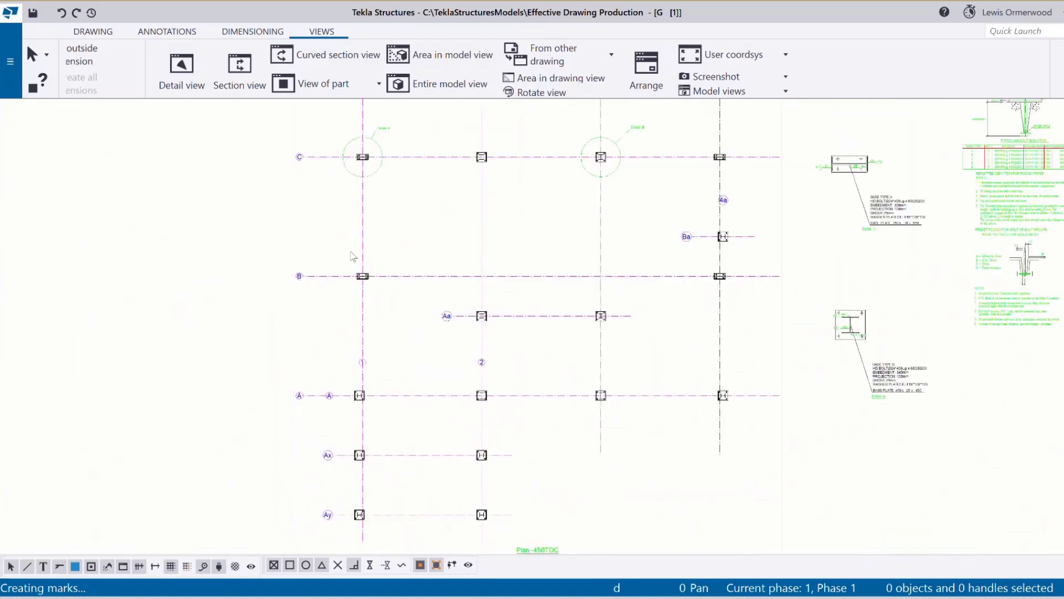
scroll(402, 145, "up", 1)
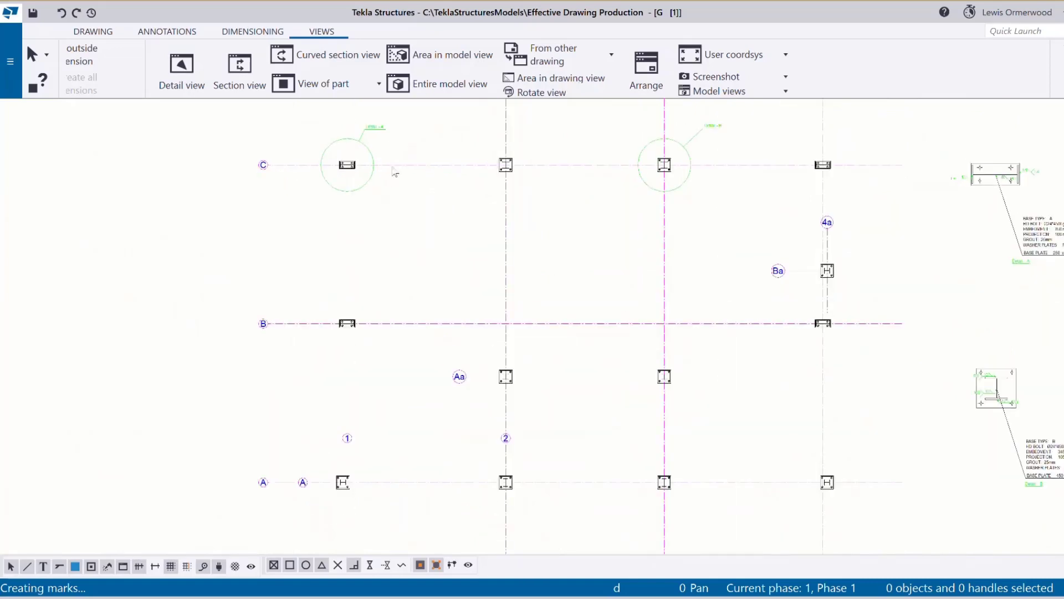
scroll(395, 172, "up", 2)
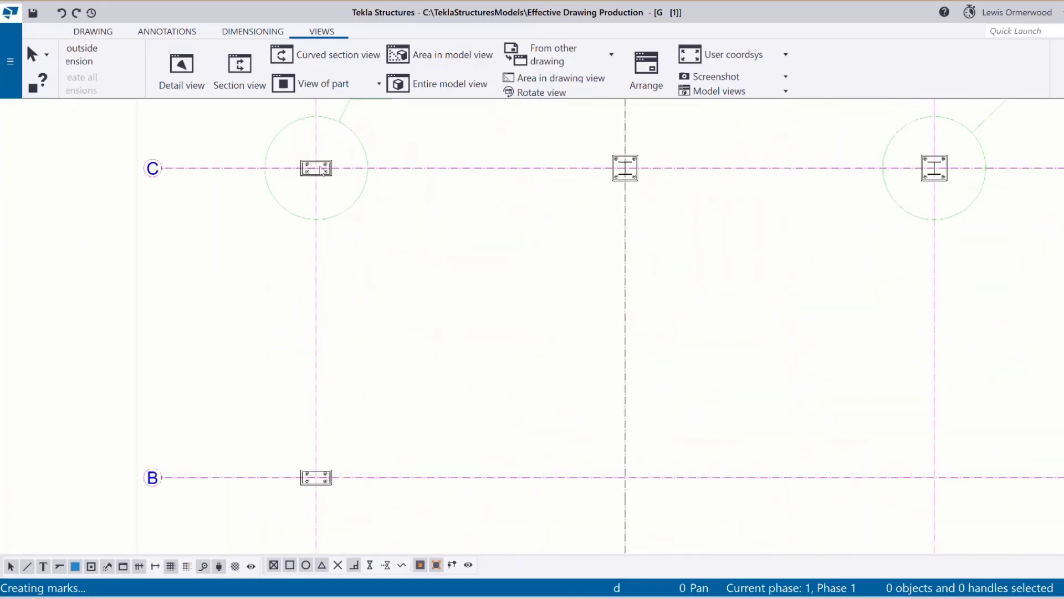
scroll(245, 268, "down", 4)
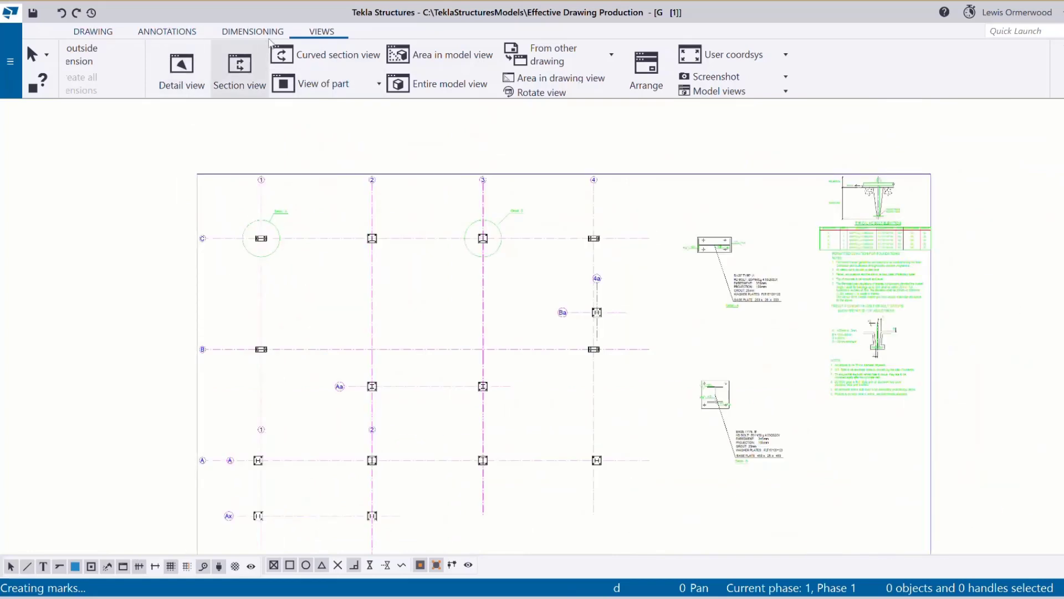
left_click(93, 32)
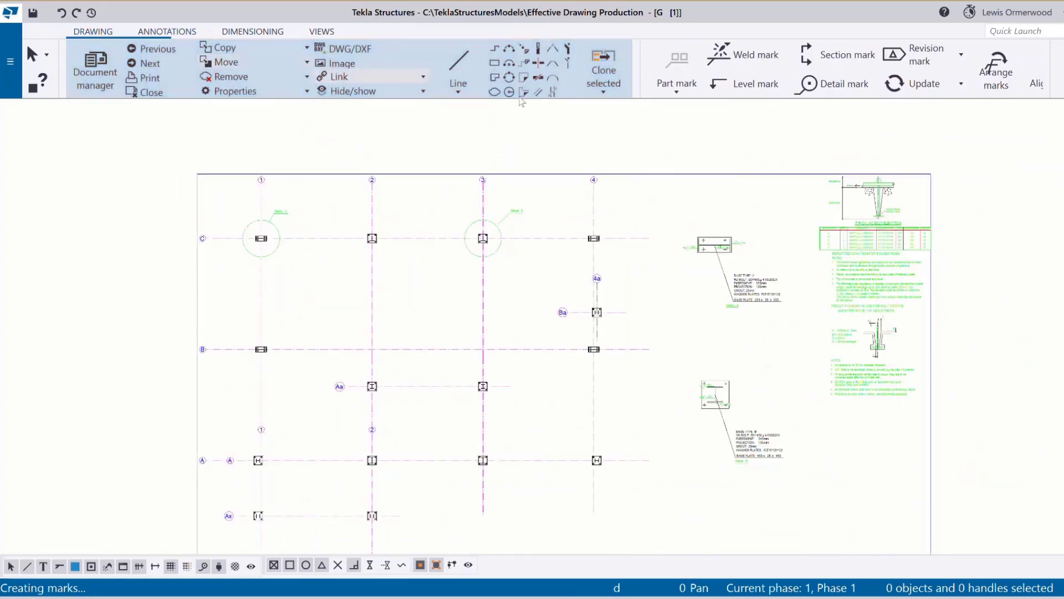
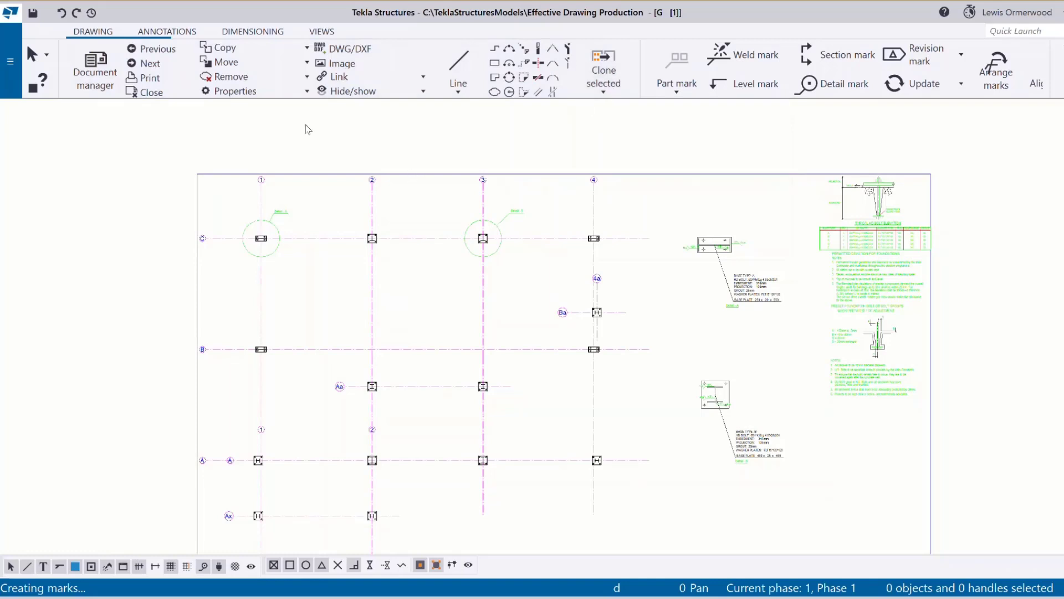
Dimension the 350 spacing across Detail A's top bolts and move it closer to the plate.
left_click(238, 32)
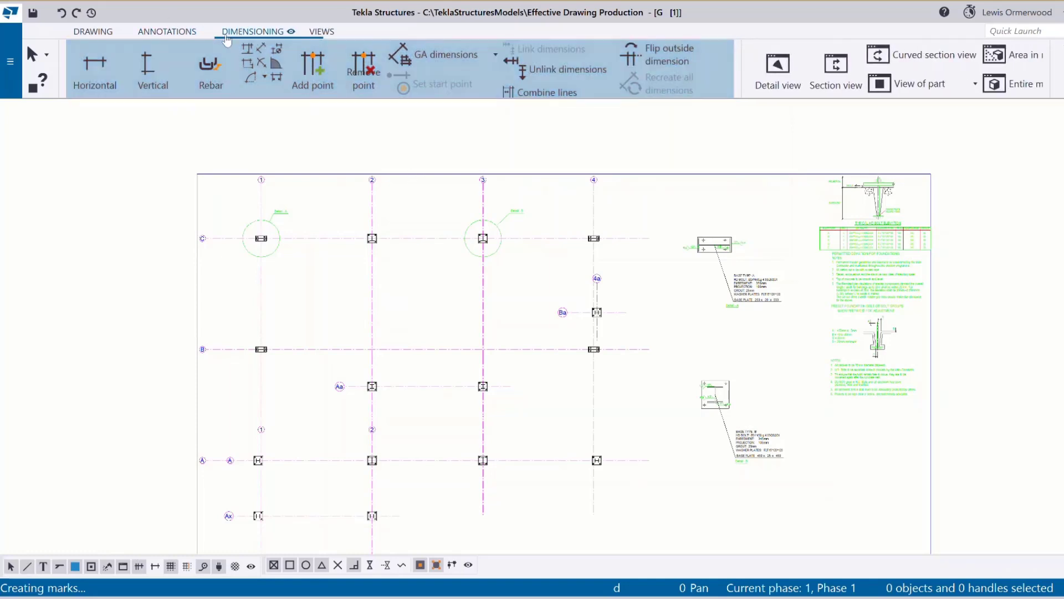
left_click(93, 71)
scroll(269, 234, "up", 8)
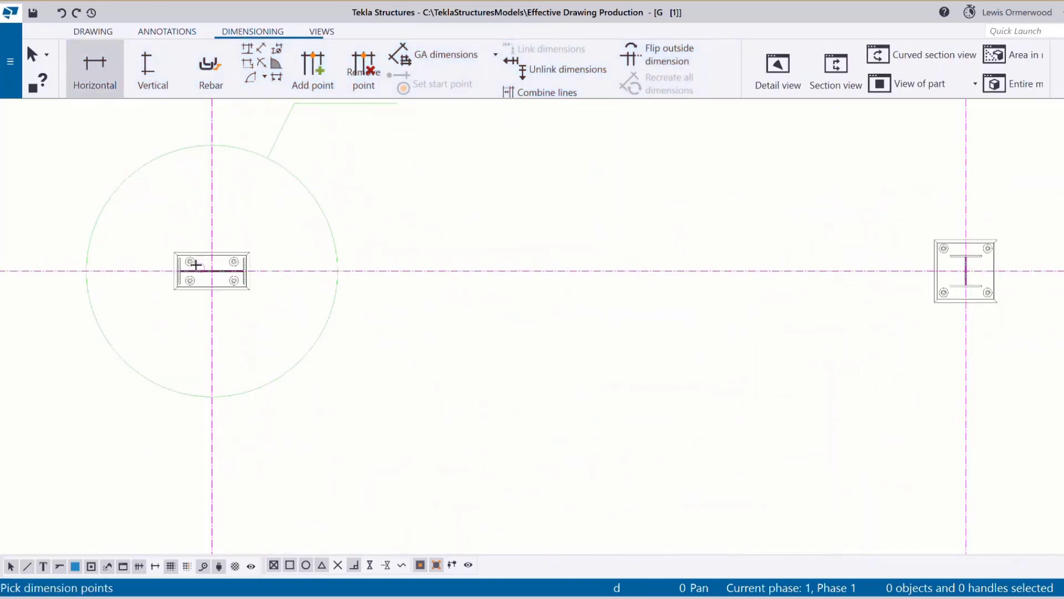
left_click(190, 262)
scroll(224, 247, "down", 3)
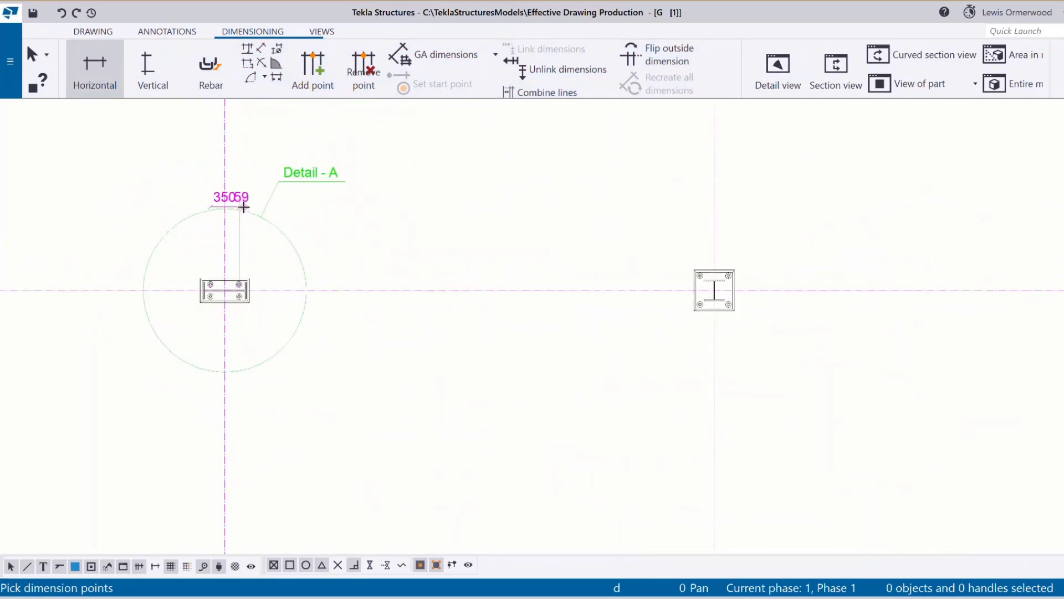
right_click(275, 215)
left_click(302, 224)
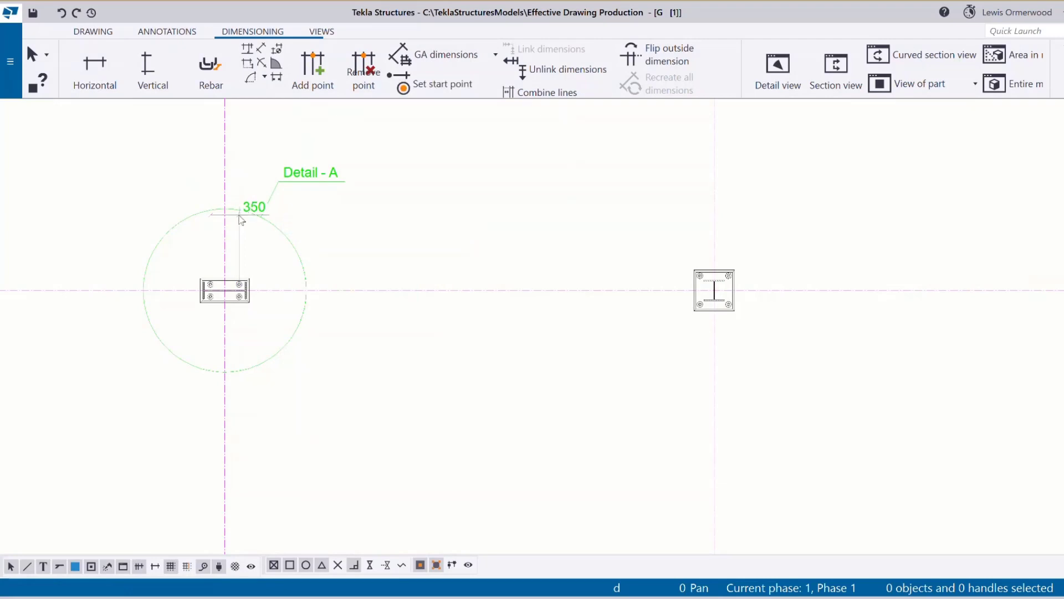
left_click_drag(239, 219, 238, 256)
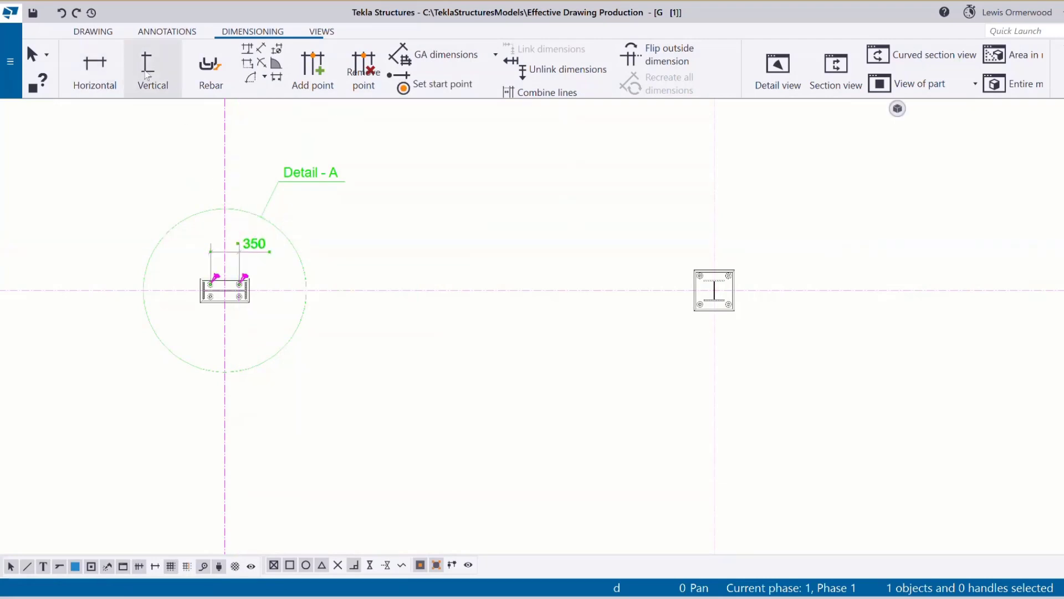
Add a vertical 150 dimension between the right-hand bolts beside the plate.
left_click(150, 75)
scroll(240, 311, "up", 3)
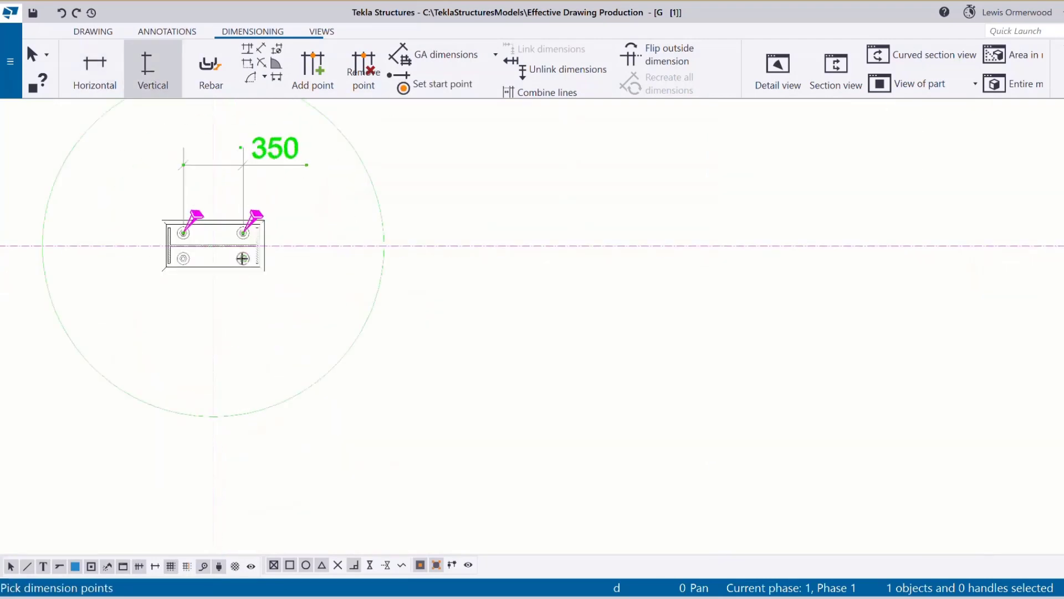
left_click(243, 233)
left_click(243, 258)
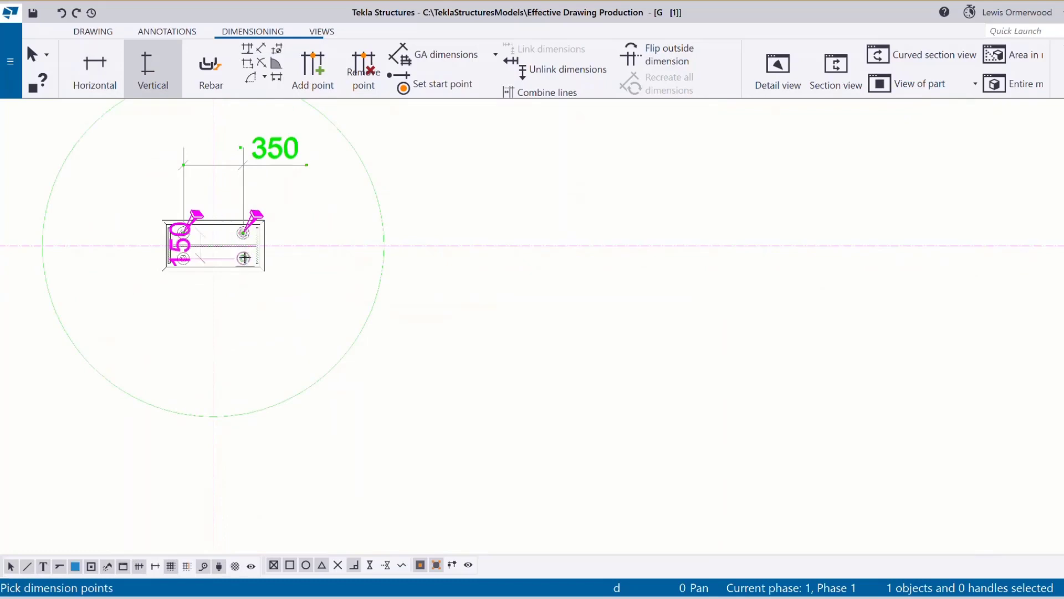
scroll(268, 262, "down", 2)
left_click(332, 260)
right_click(378, 250)
left_click(388, 253)
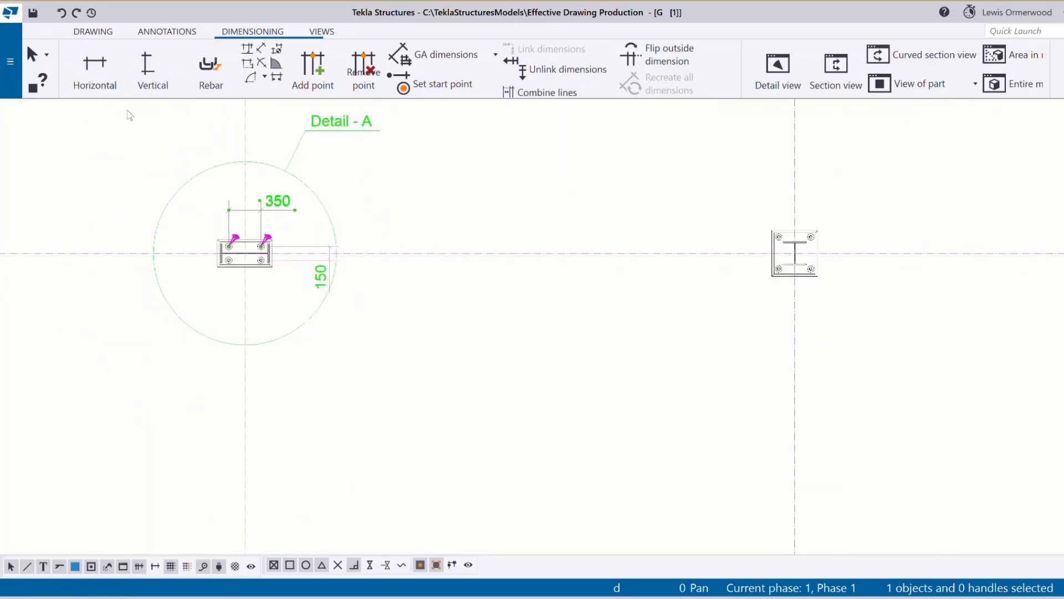
scroll(198, 326, "down", 4)
left_click(415, 368)
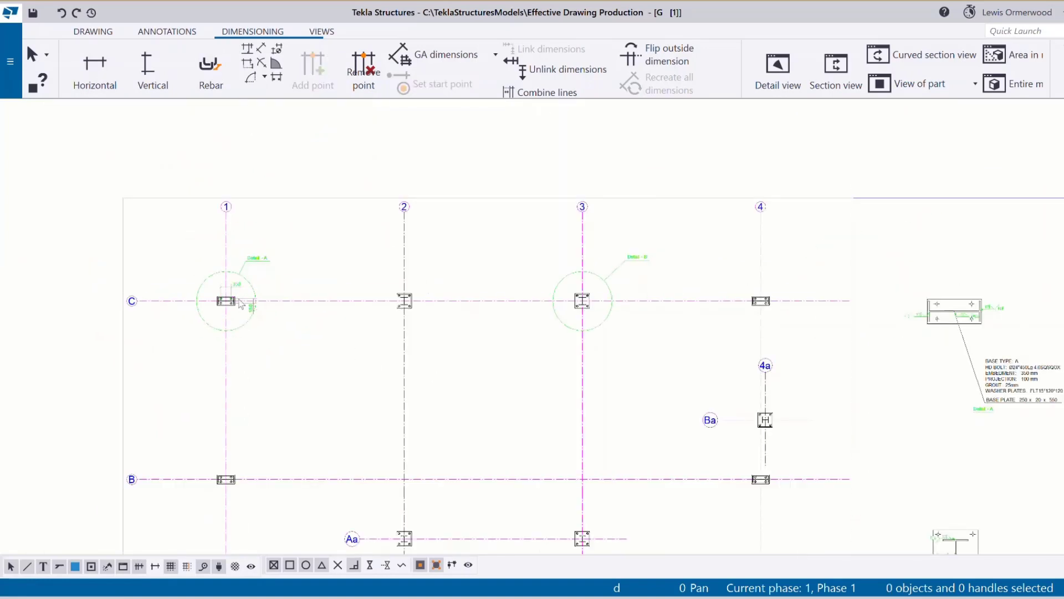
Zoom out to the whole foundation plan sheet and switch to the Drawing ribbon.
scroll(241, 305, "down", 4)
scroll(228, 321, "up", 1)
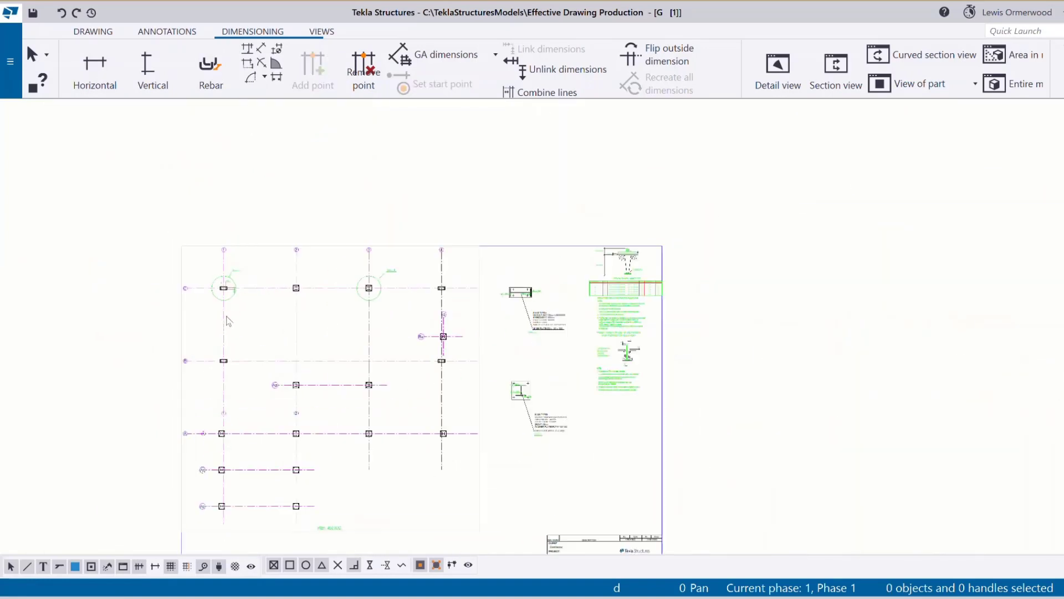
scroll(228, 321, "up", 1)
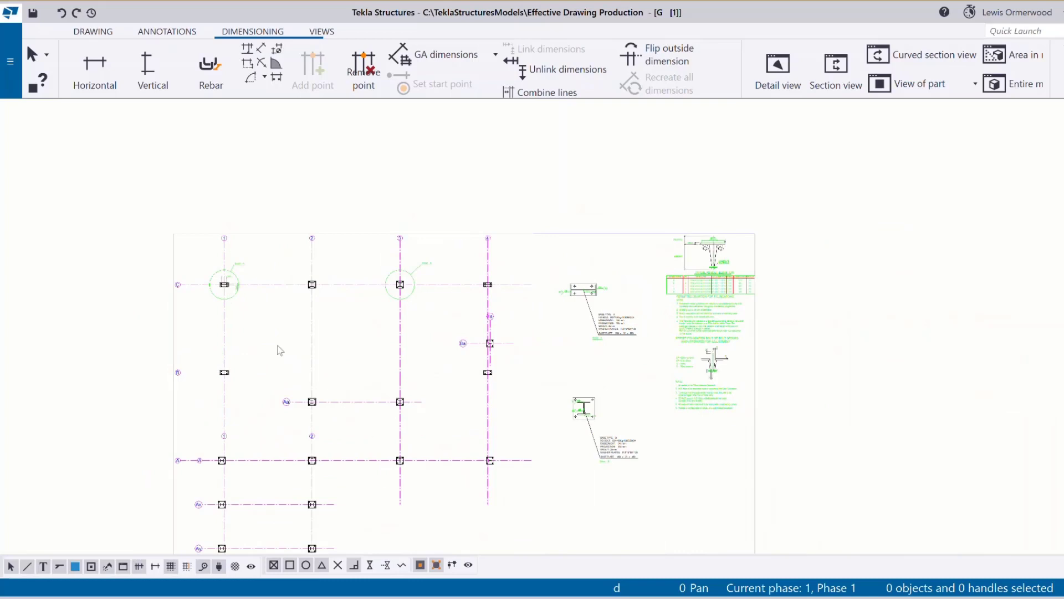
scroll(224, 285, "up", 3)
scroll(311, 285, "down", 4)
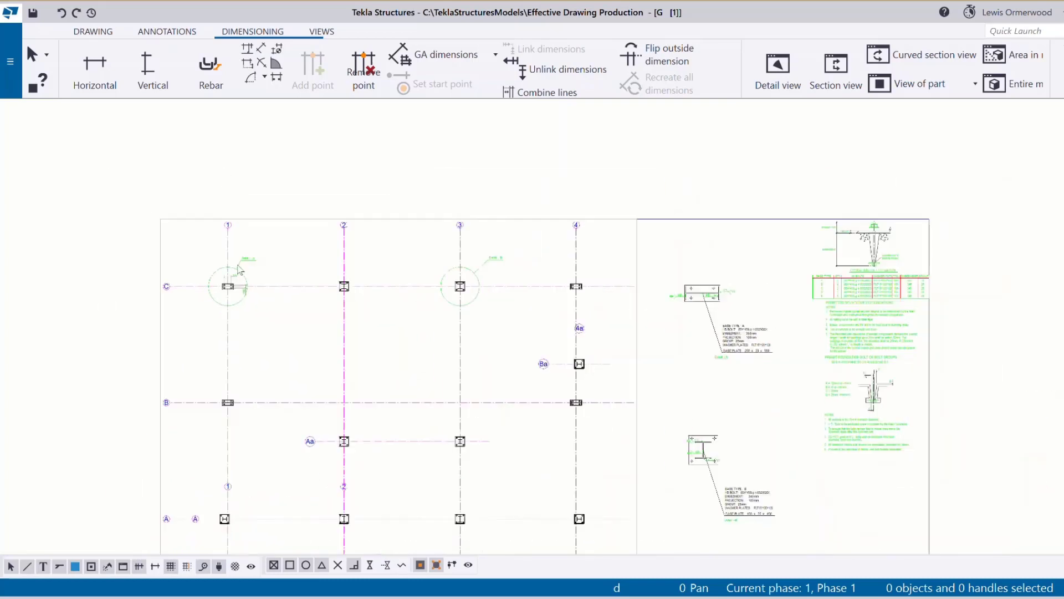
left_click(93, 31)
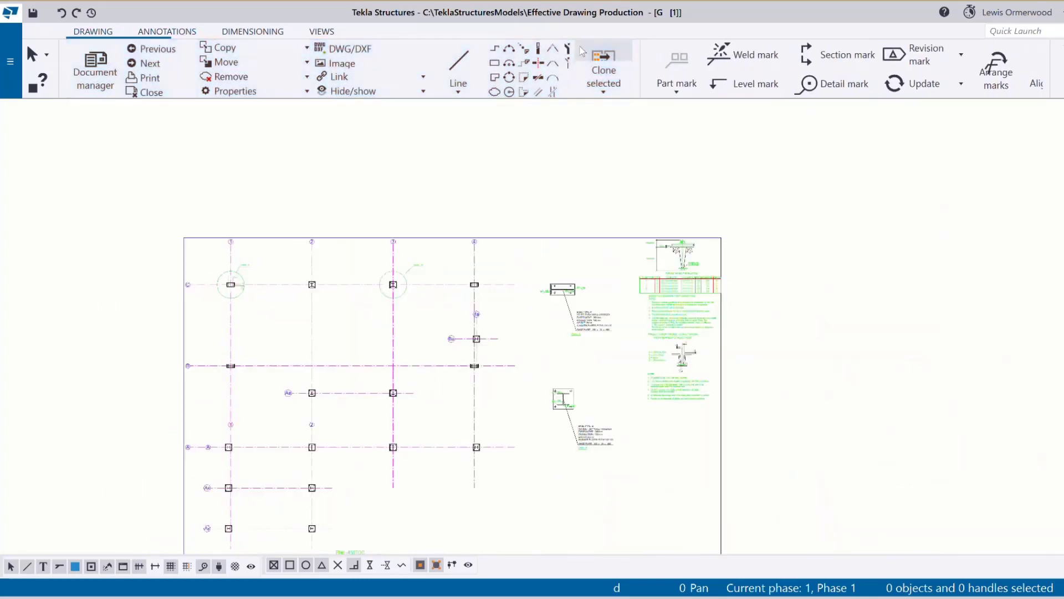
Start Select and clone content and area-select the C/1 base plate with its 350 and 150 dimensions.
left_click(612, 79)
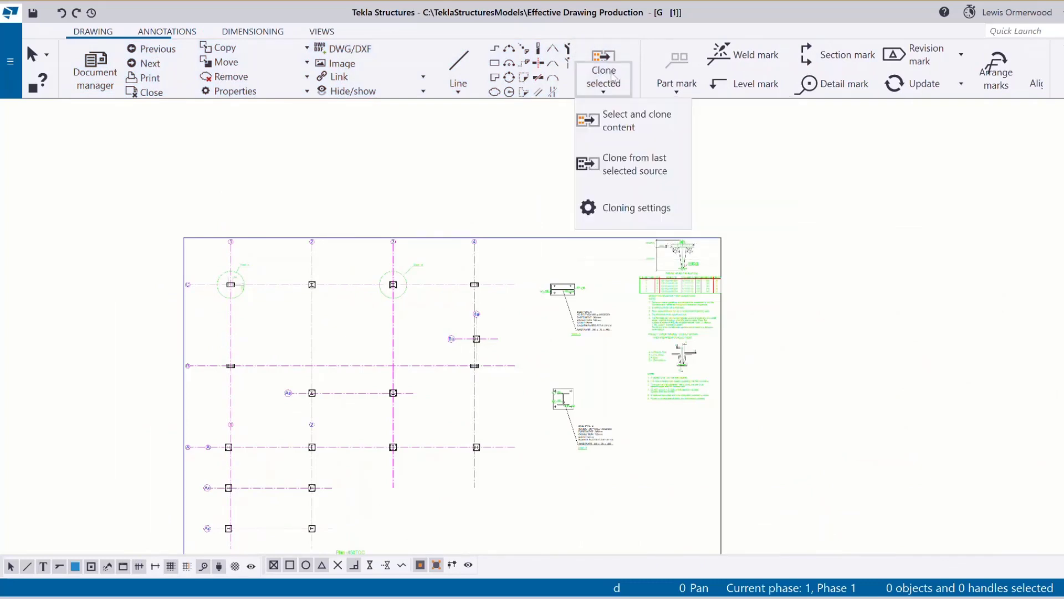
left_click(620, 131)
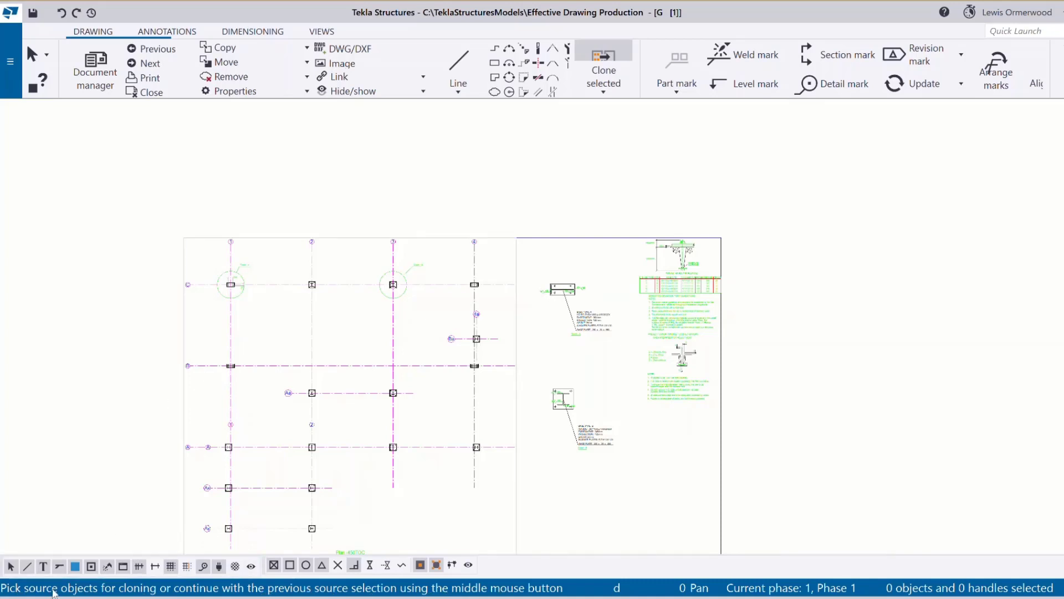
scroll(228, 290, "up", 5)
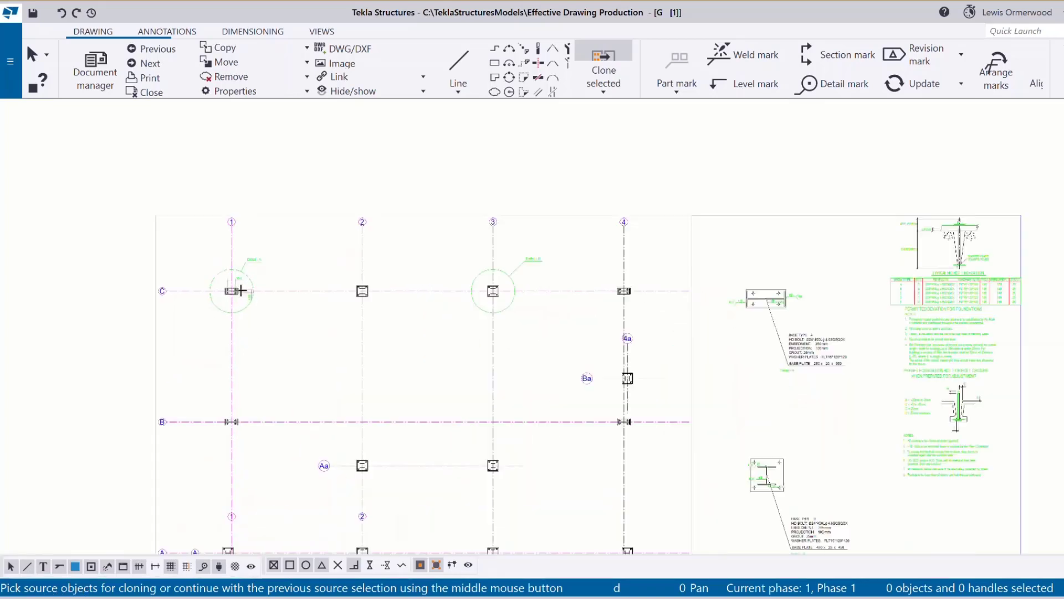
left_click_drag(217, 274, 270, 324)
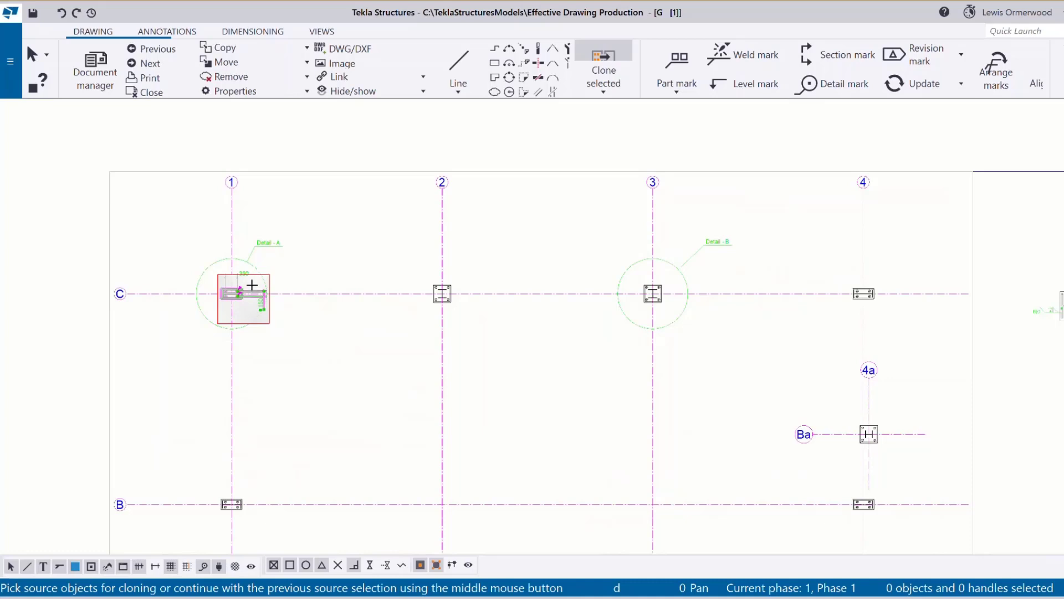
scroll(249, 281, "up", 3)
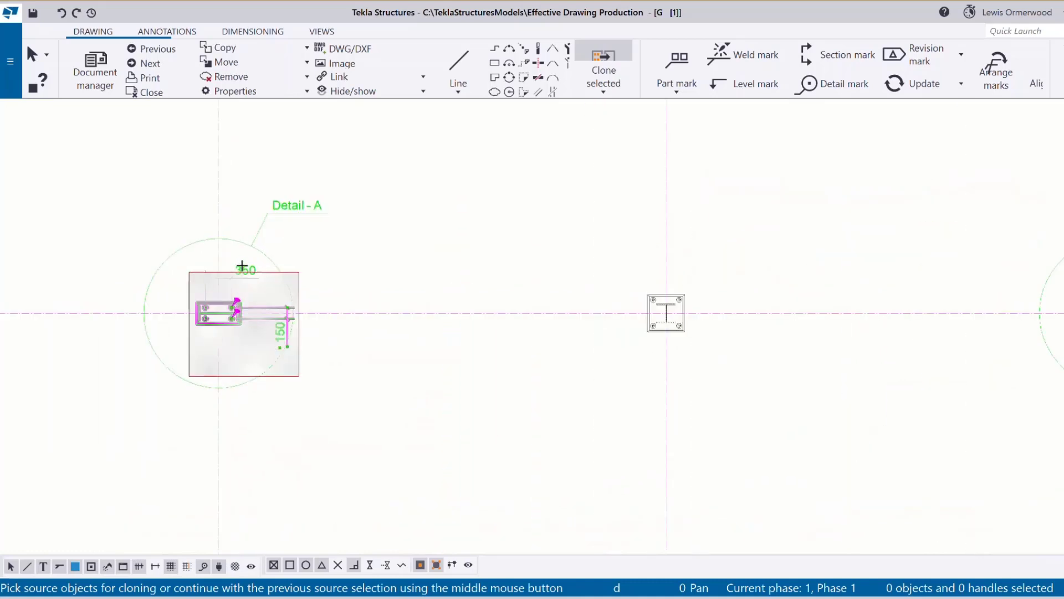
scroll(252, 281, "down", 1)
left_click_drag(207, 261, 291, 347)
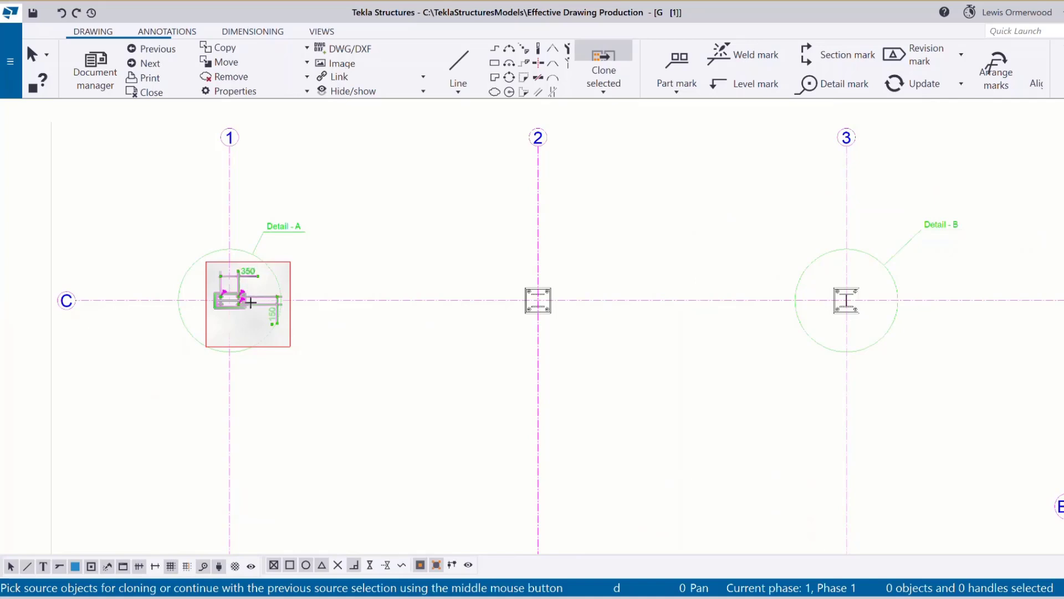
scroll(242, 304, "up", 4)
scroll(241, 304, "up", 1)
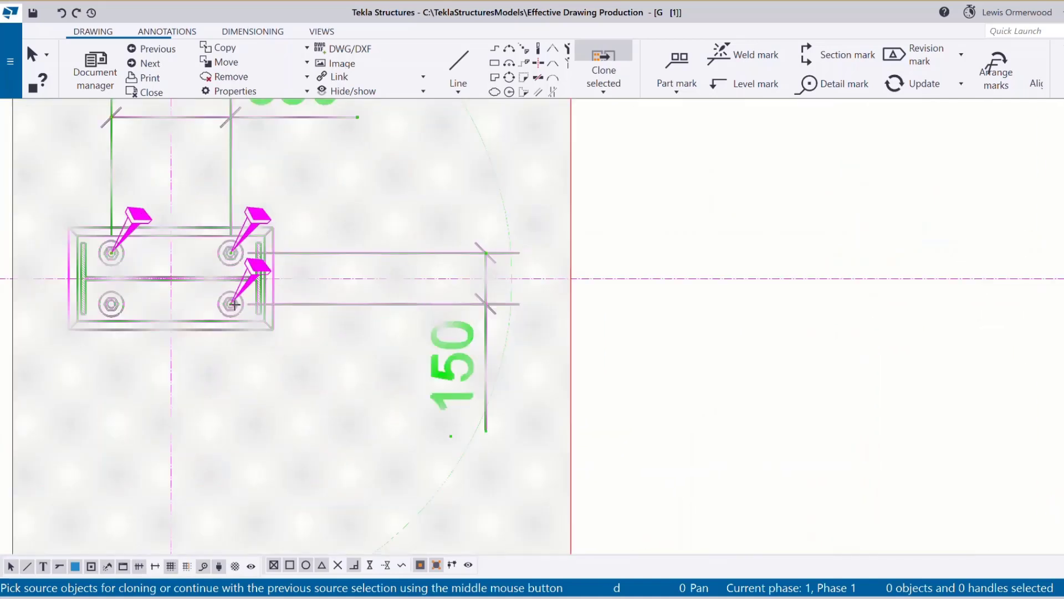
scroll(227, 311, "down", 8)
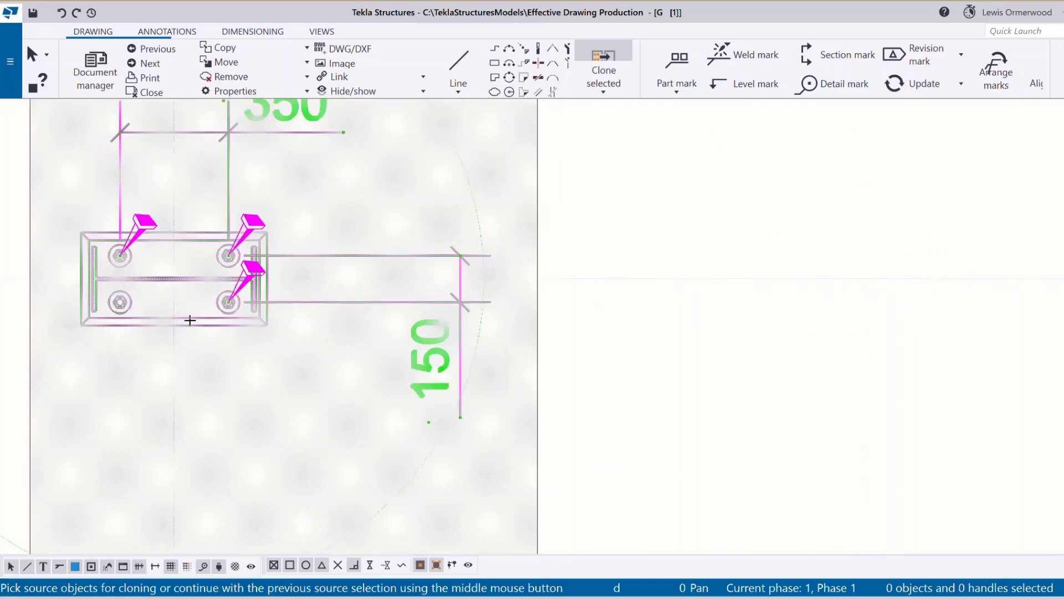
scroll(198, 275, "down", 1)
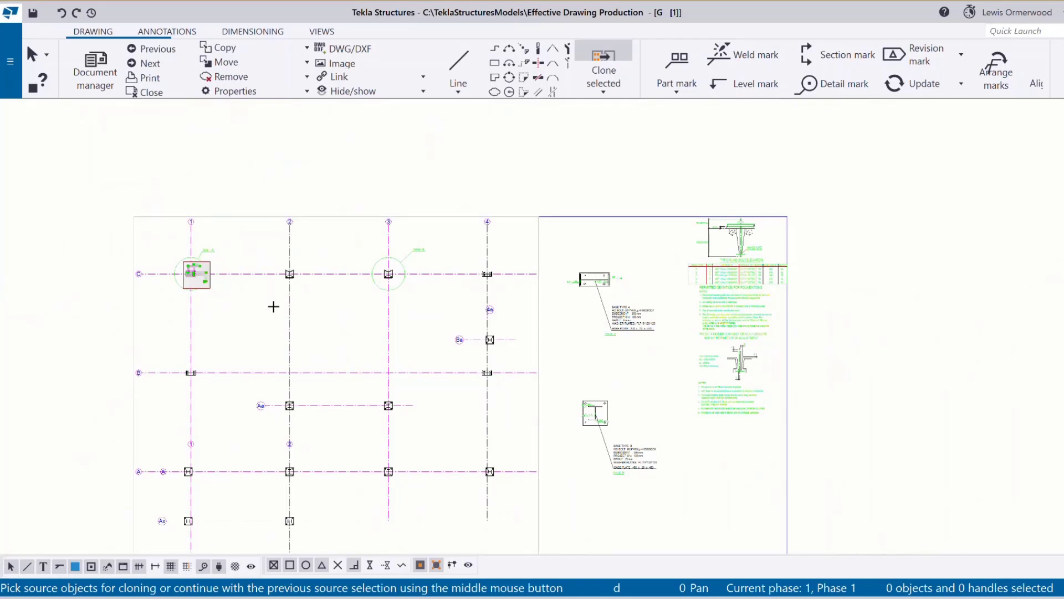
middle_click(273, 306)
scroll(287, 268, "down", 1)
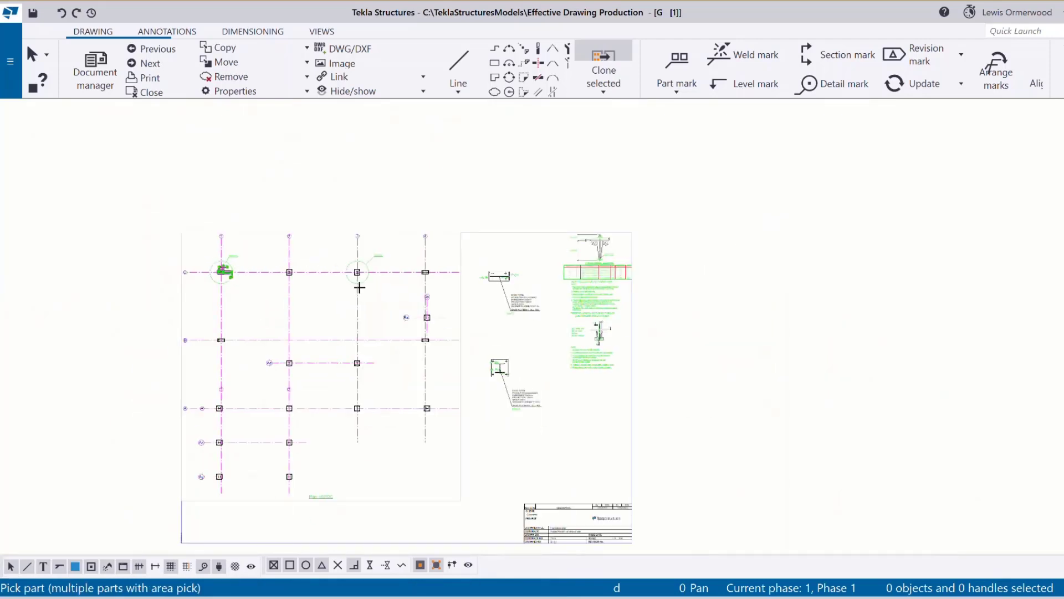
mouse_move(209, 257)
left_mouse_down()
mouse_move(264, 340)
mouse_move(455, 493)
left_mouse_up()
scroll(225, 470, "up", 6)
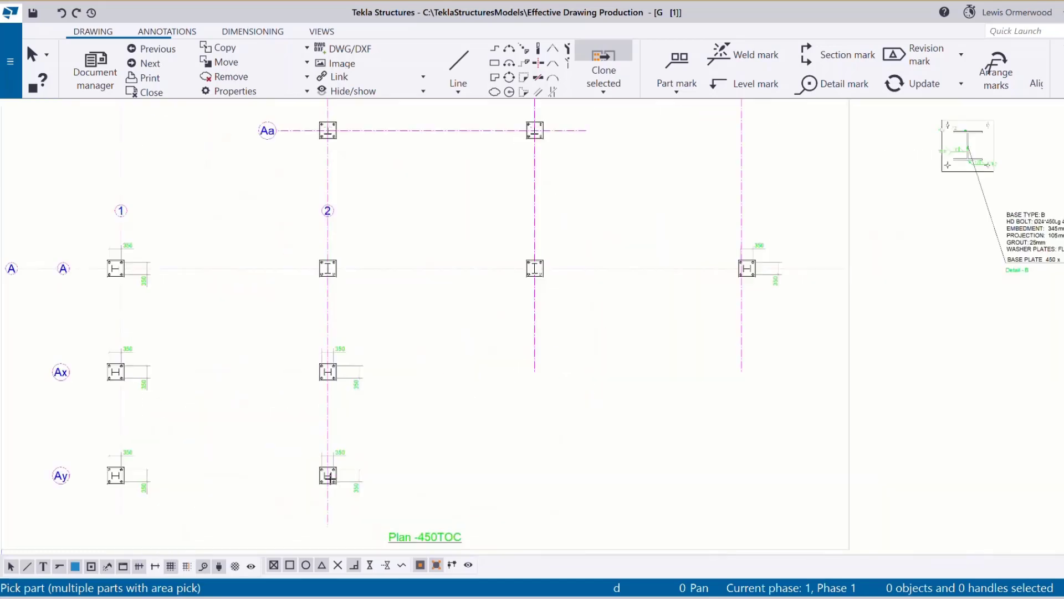
scroll(329, 429, "down", 5)
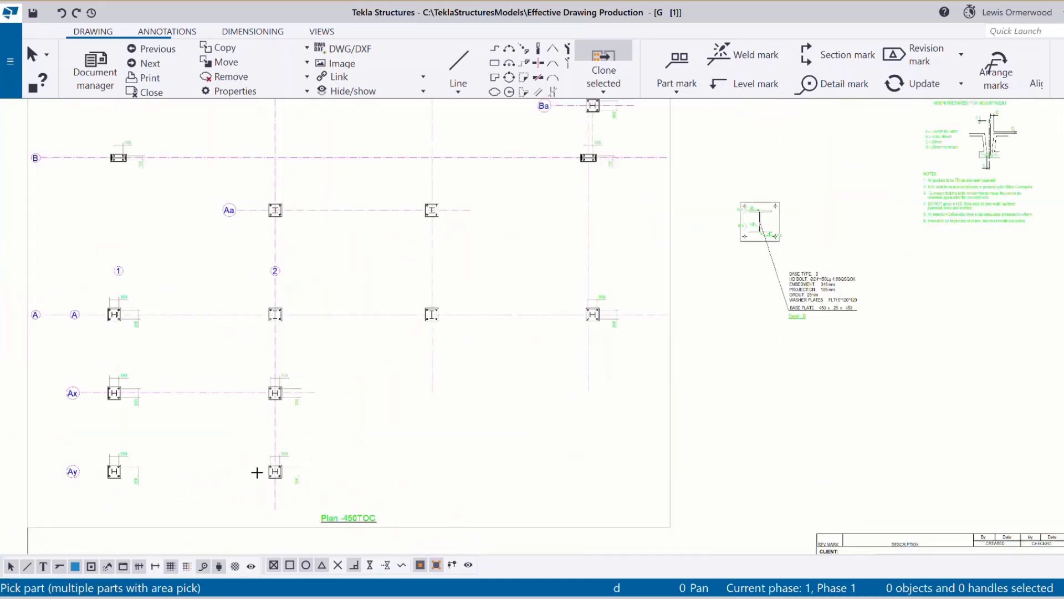
scroll(475, 216, "down", 4)
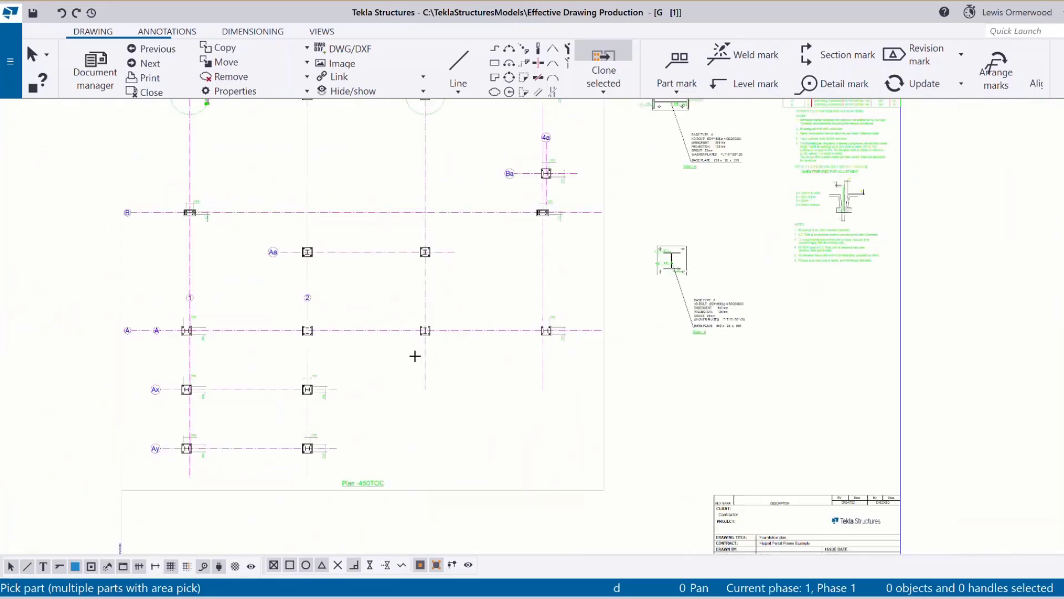
scroll(423, 313, "up", 3)
scroll(427, 309, "down", 4)
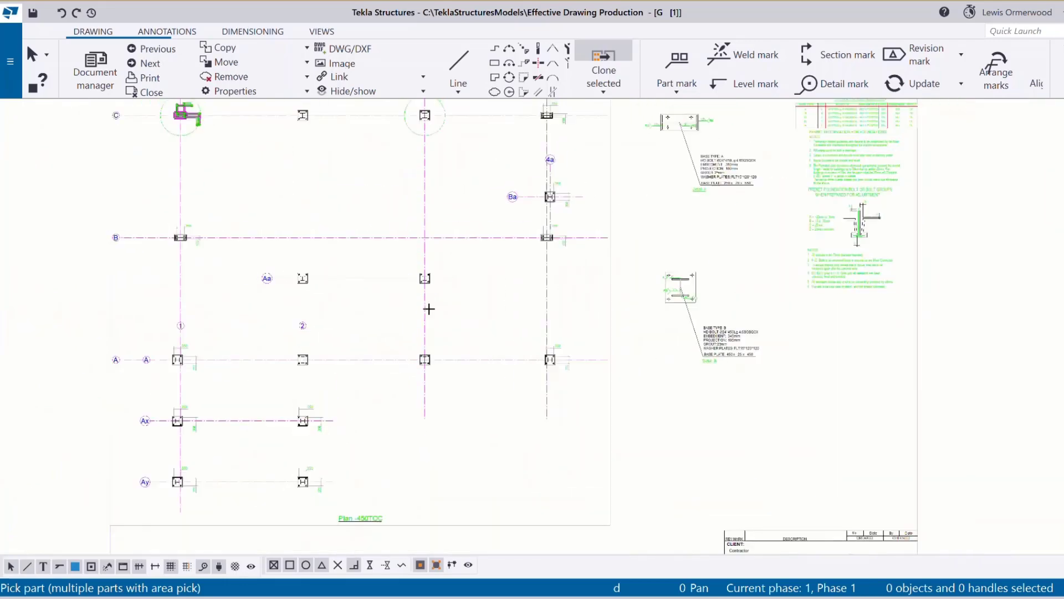
scroll(339, 250, "up", 5)
right_click(339, 250)
scroll(274, 280, "up", 2)
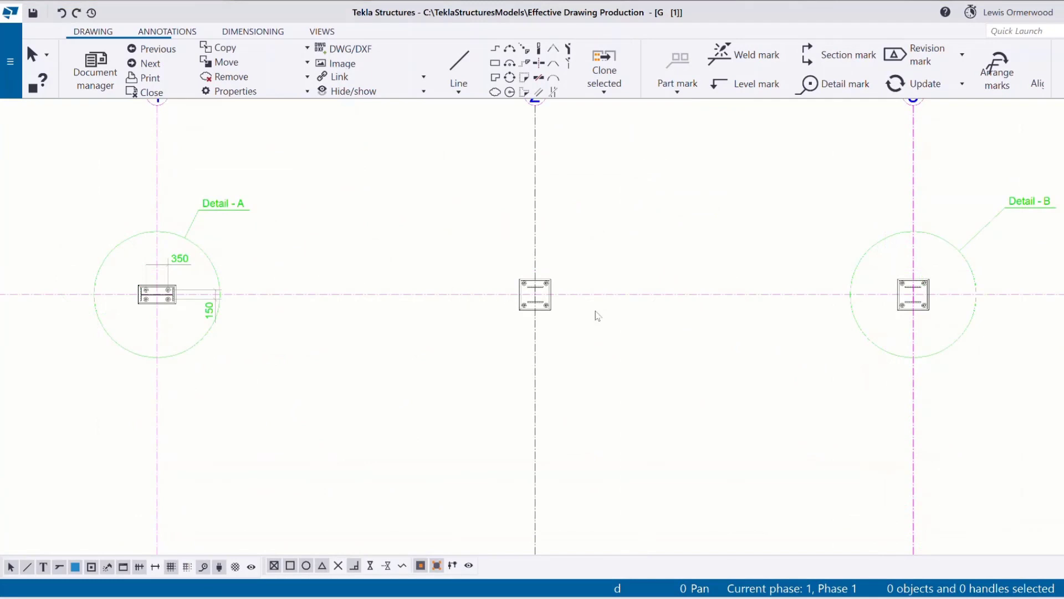
Review the cloned 350 dimensions on the grid A and Ax base plates, then switch to Dimensioning.
scroll(597, 316, "down", 4)
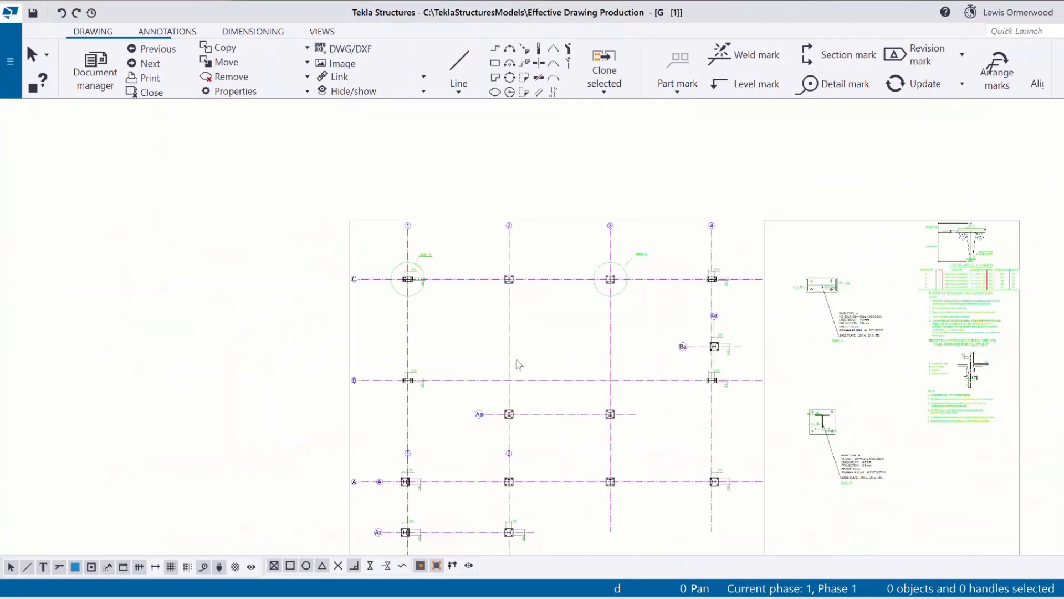
scroll(451, 460, "down", 1)
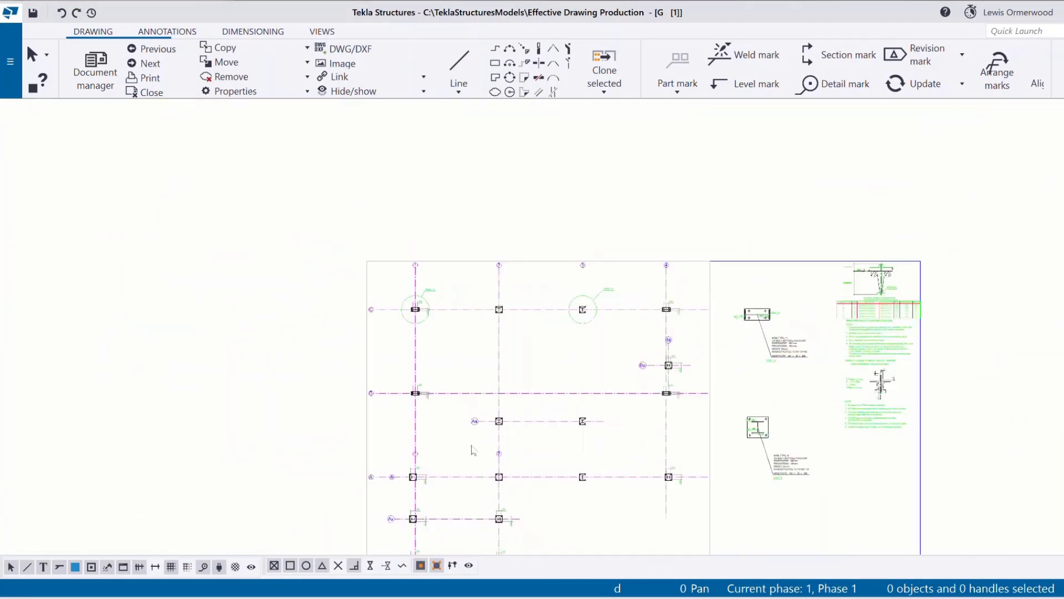
scroll(472, 450, "up", 3)
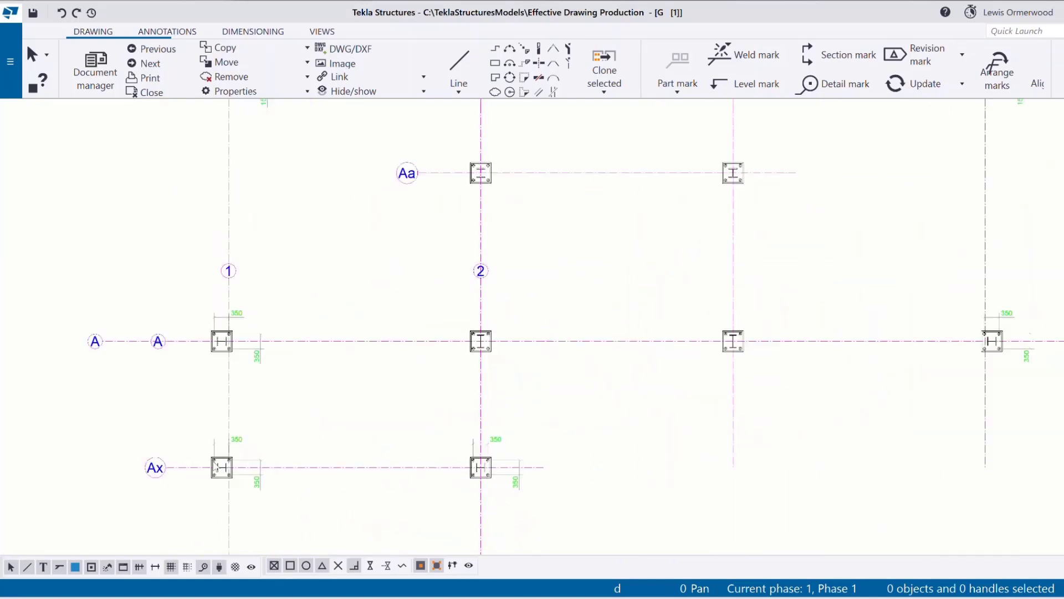
scroll(221, 473, "up", 2)
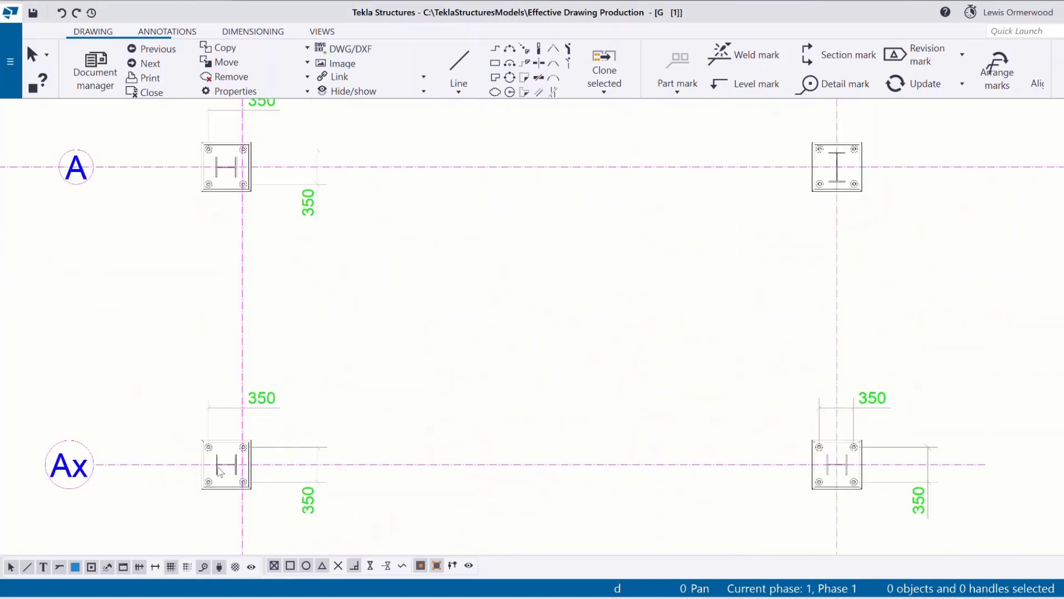
scroll(221, 472, "down", 2)
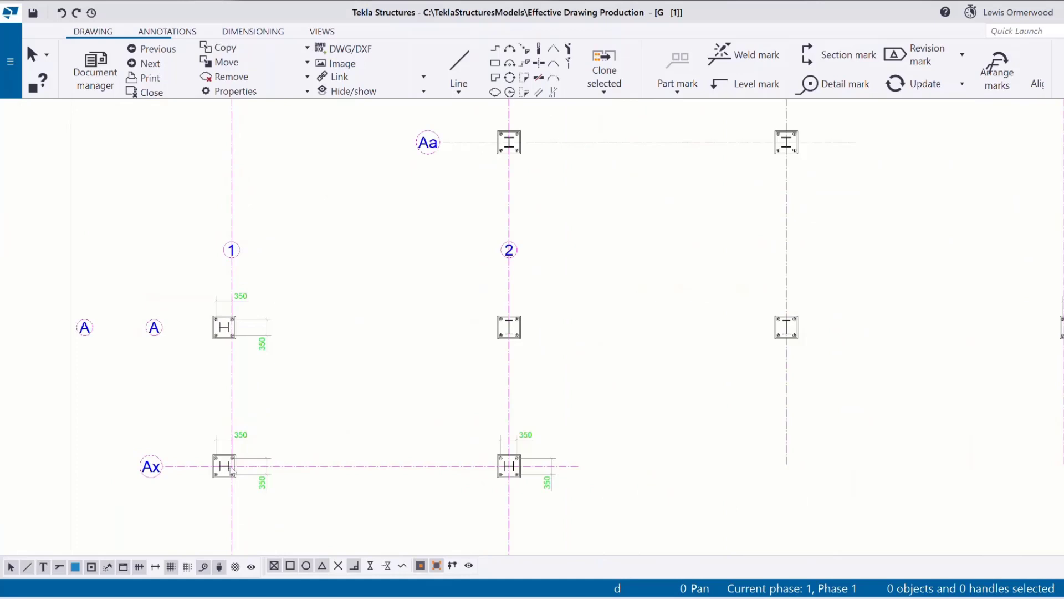
scroll(511, 400, "down", 4)
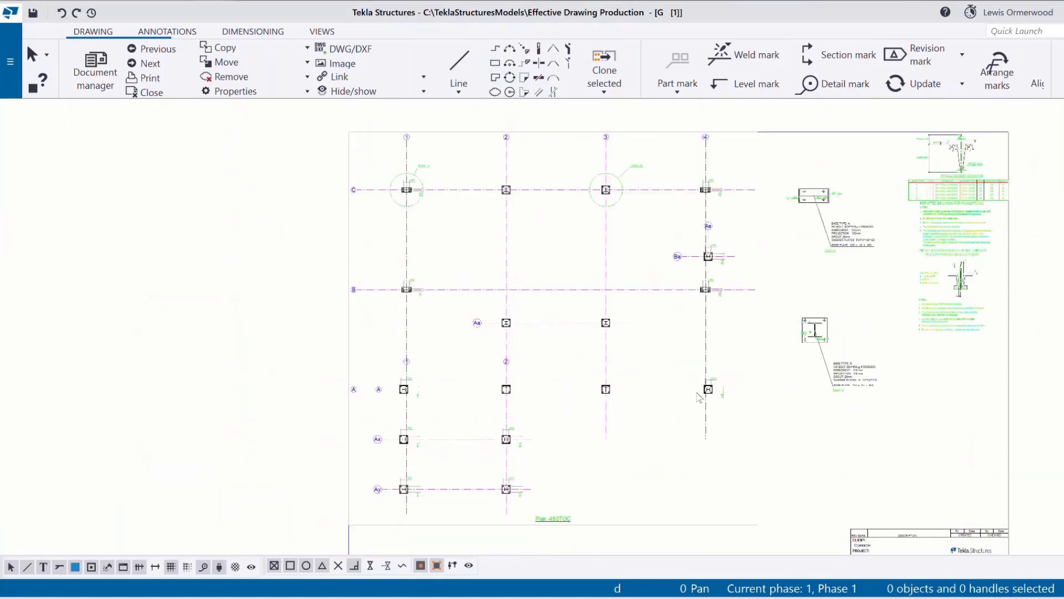
scroll(713, 399, "up", 3)
scroll(719, 427, "down", 2)
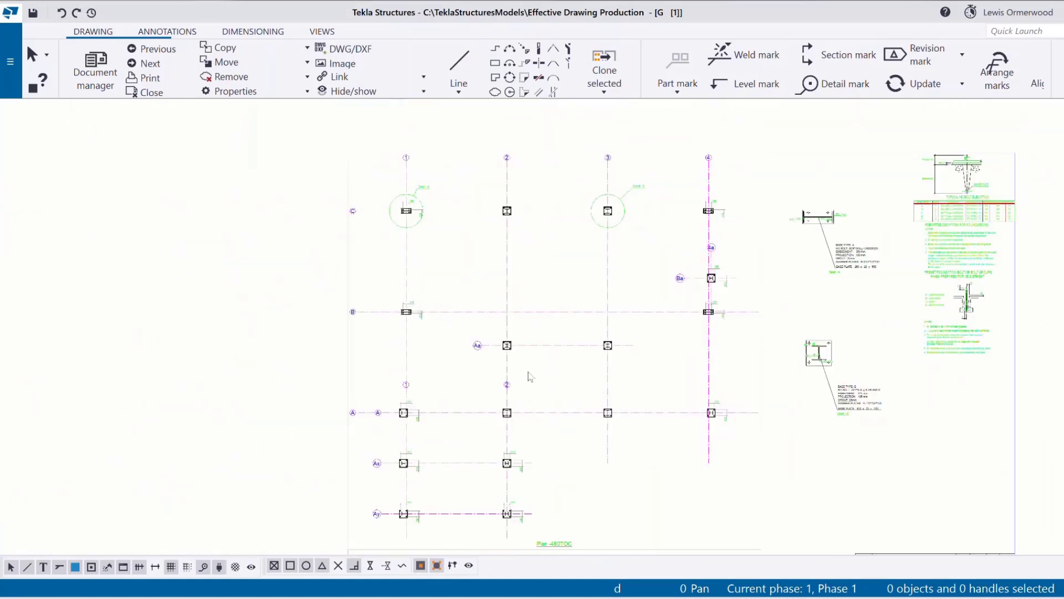
scroll(508, 346, "up", 6)
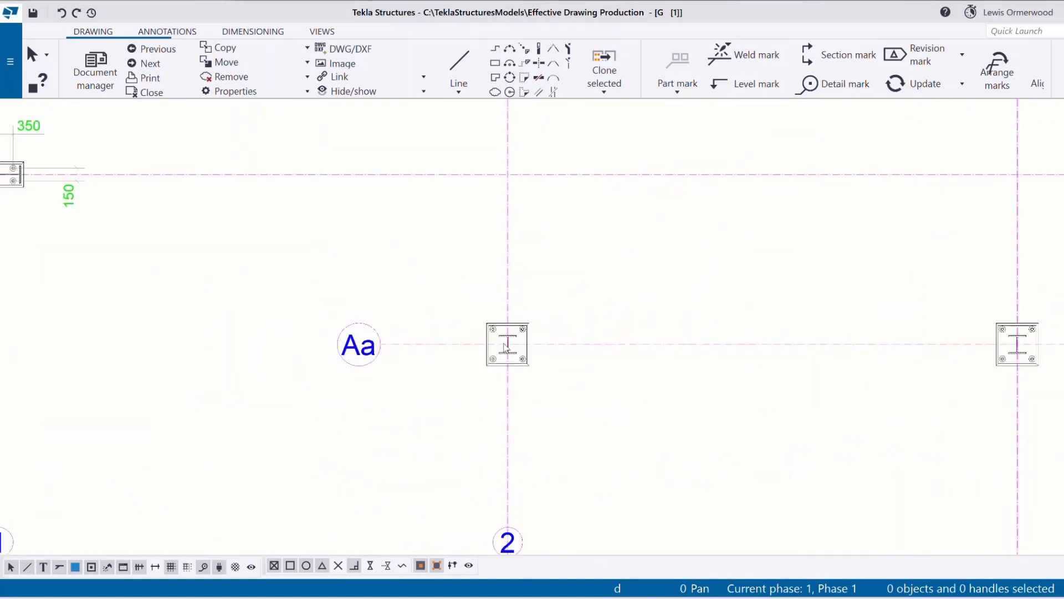
scroll(506, 347, "down", 4)
scroll(651, 462, "down", 2)
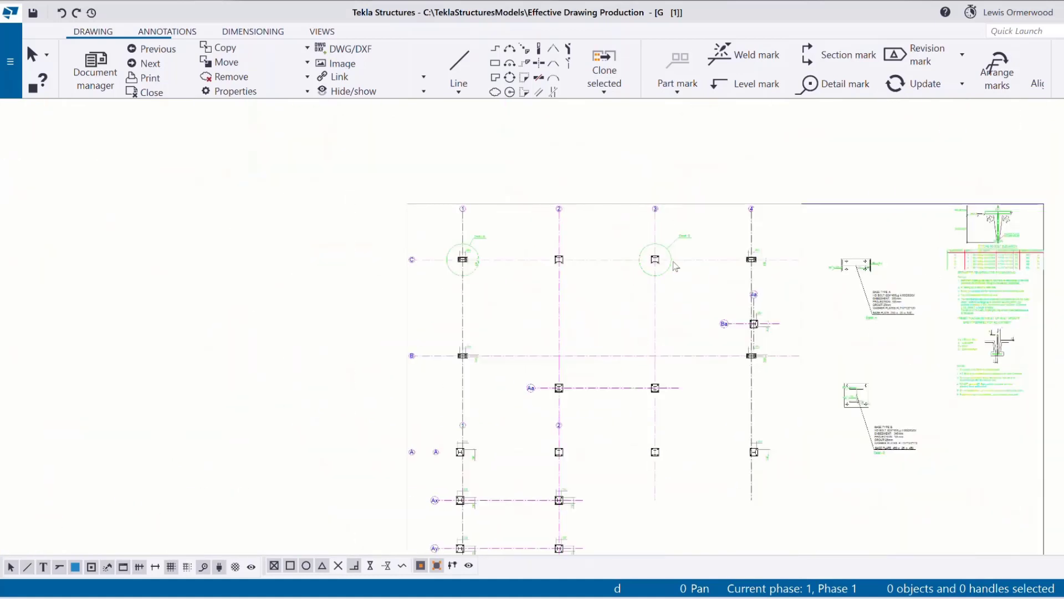
scroll(723, 257, "up", 2)
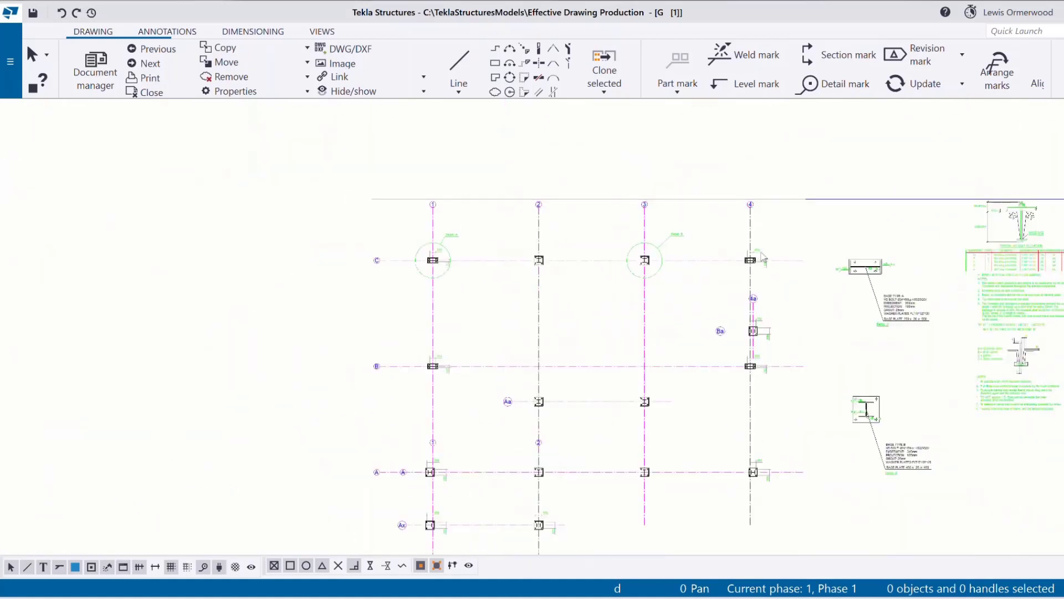
left_click(253, 32)
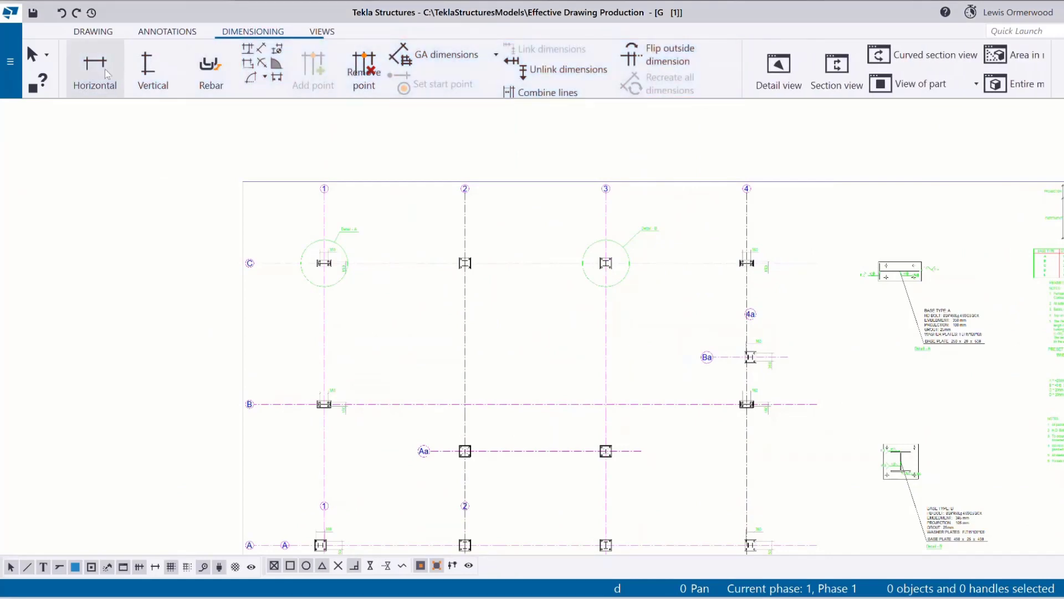
Dimension the top bolts of the 2/C base plate with a horizontal 350 dimension.
left_click(105, 69)
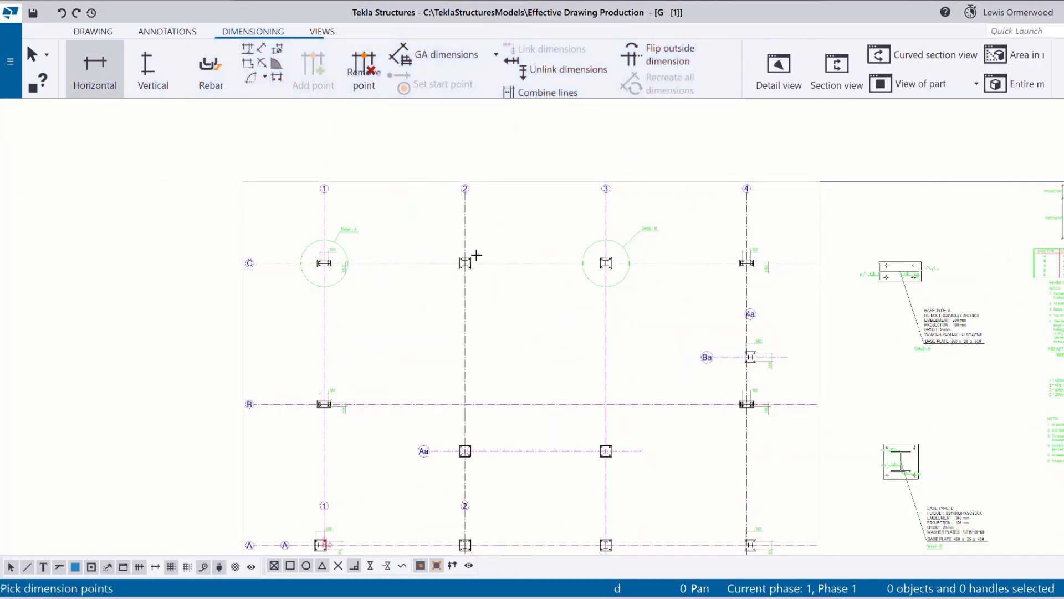
scroll(477, 255, "up", 6)
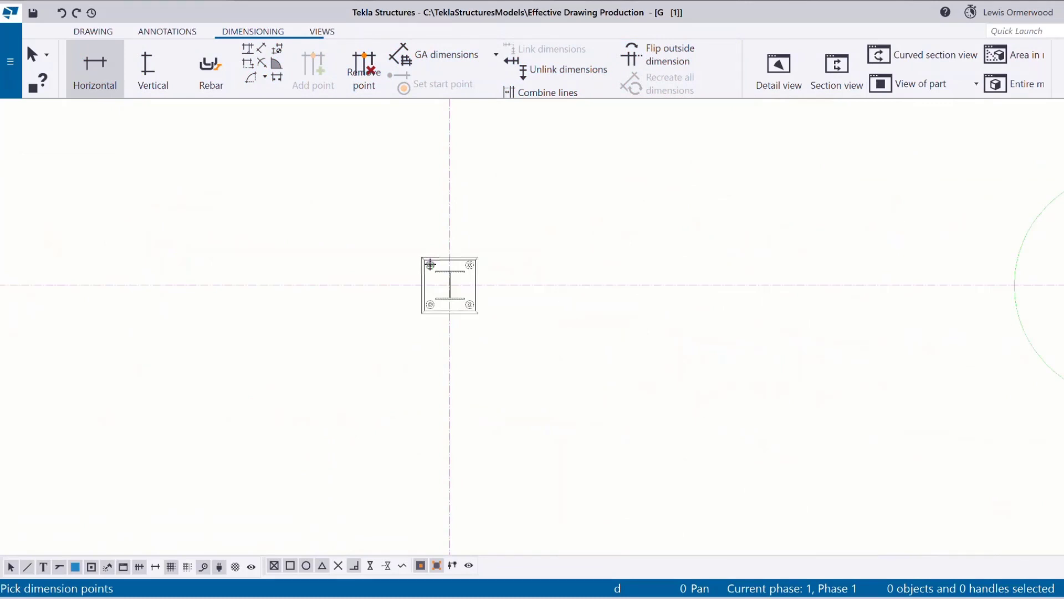
left_click(437, 264)
left_click(469, 264)
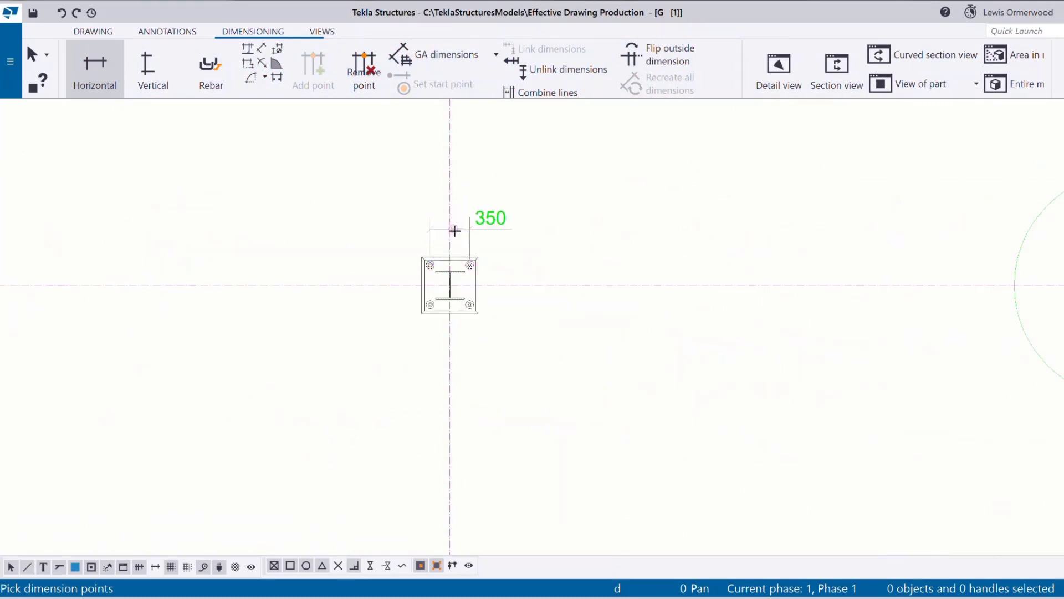
right_click(494, 238)
left_click(508, 243)
Add a vertical 350 dimension along the right-hand bolts of the 2/C plate.
left_click(140, 63)
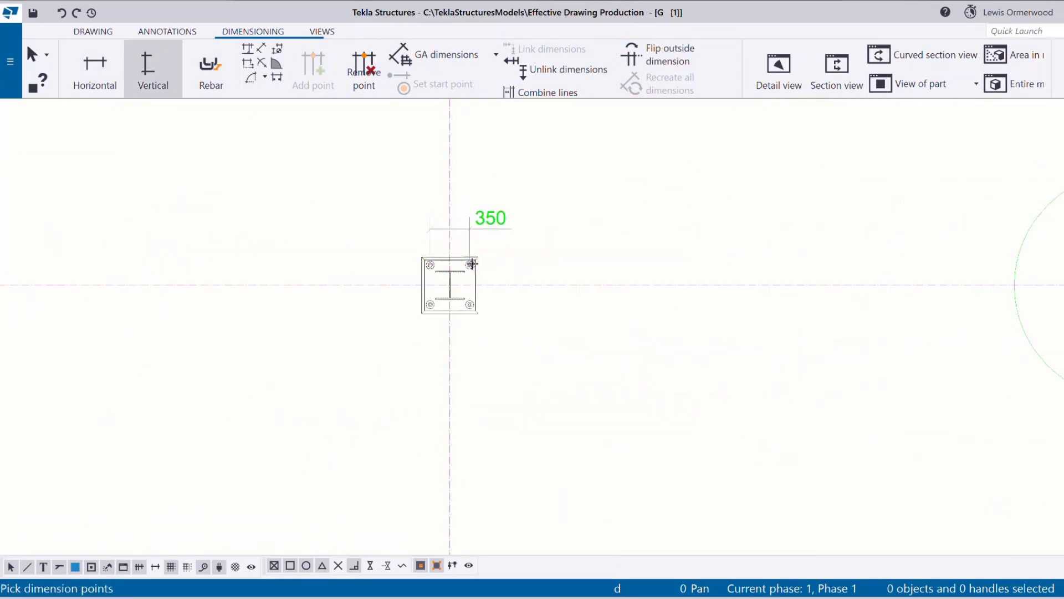
left_click(470, 304)
middle_click(532, 293)
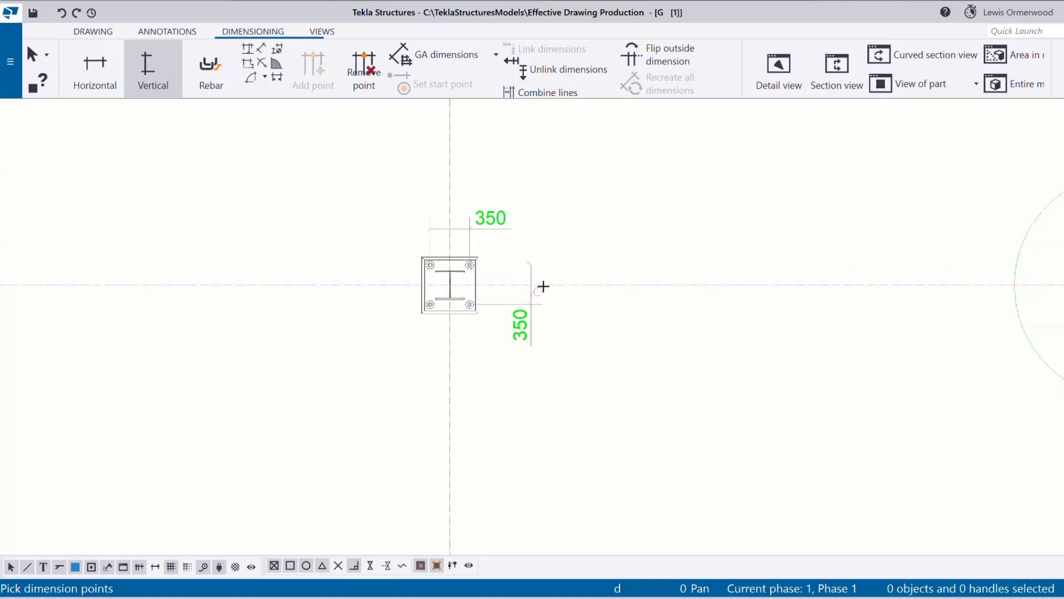
right_click(550, 275)
left_click(564, 285)
scroll(338, 274, "down", 10)
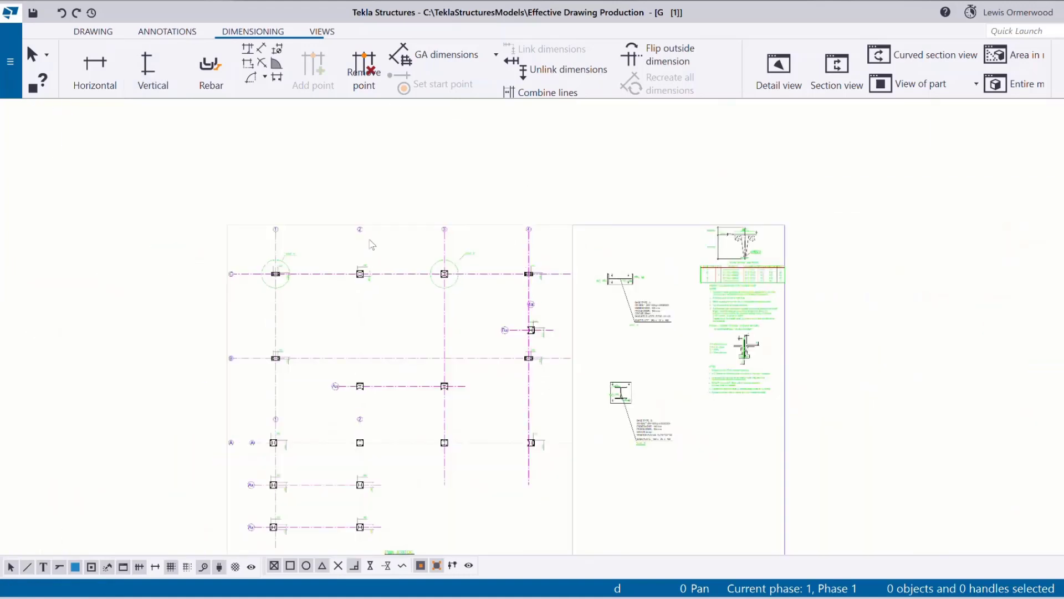
left_click(92, 32)
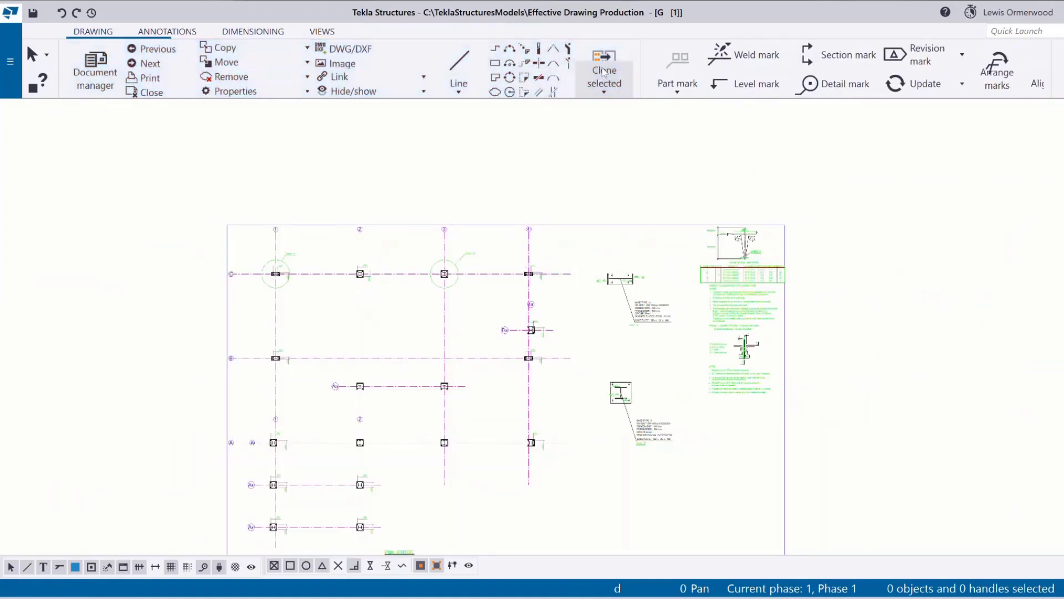
Start Select and clone content with the dimensioned 2/C base plate as source.
left_click(607, 80)
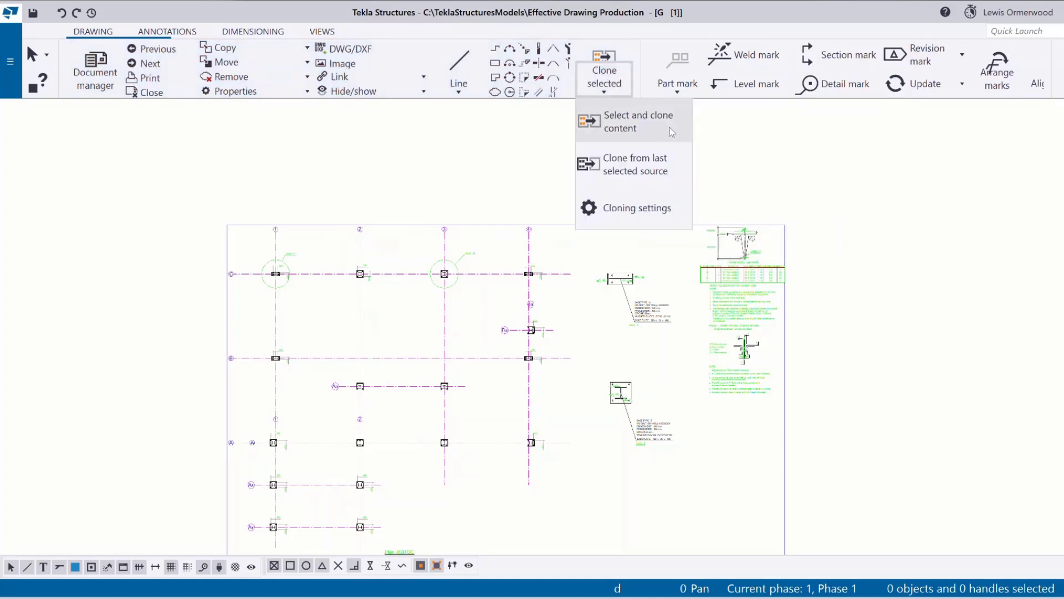
left_click(670, 128)
left_click_drag(340, 254, 393, 306)
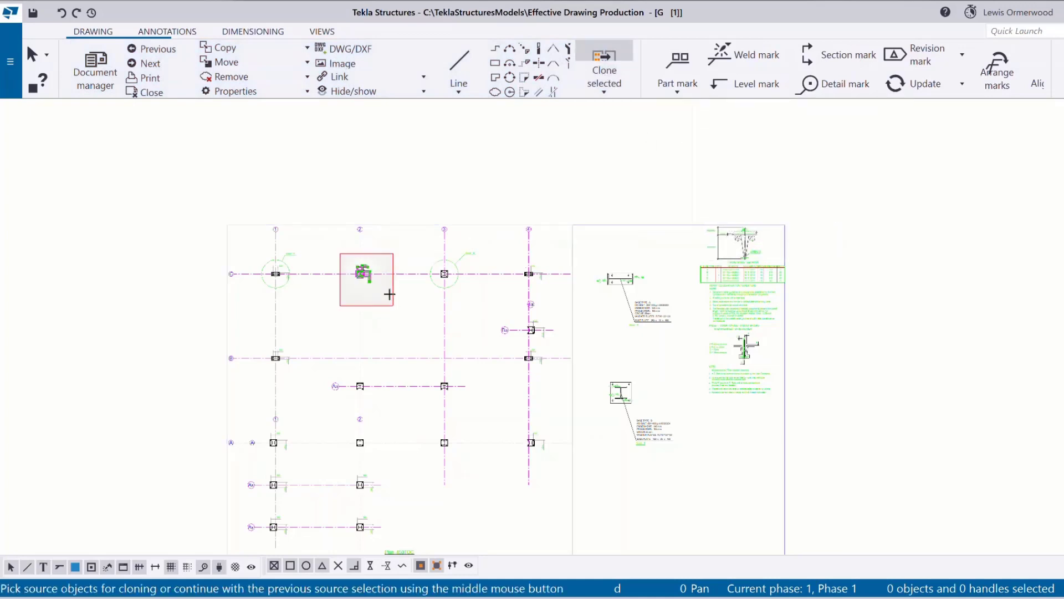
Interrupt the running command so nothing is waiting for a part pick.
scroll(339, 247, "down", 2)
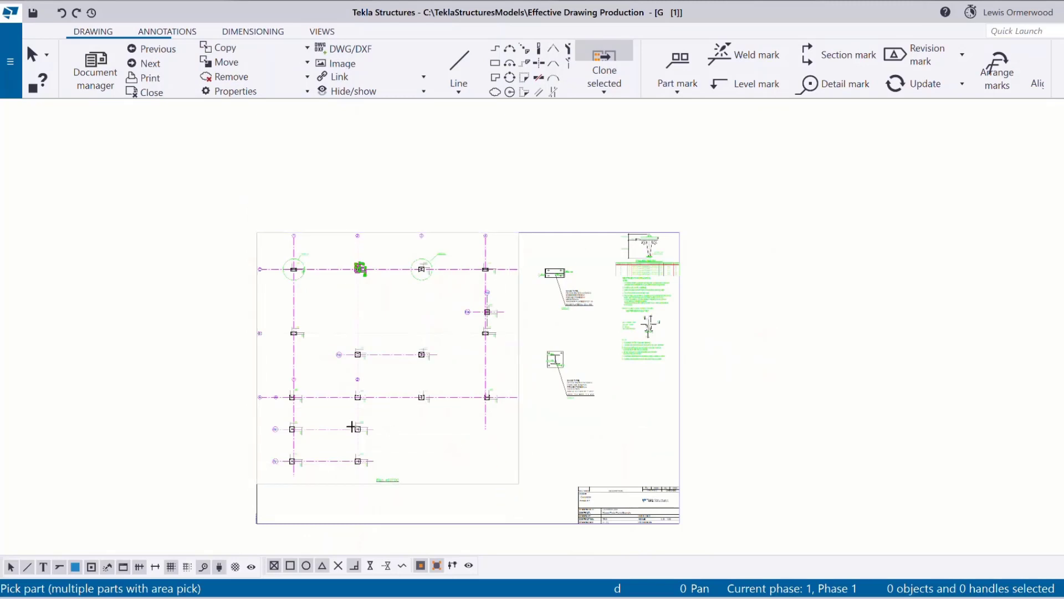
scroll(365, 409, "up", 4)
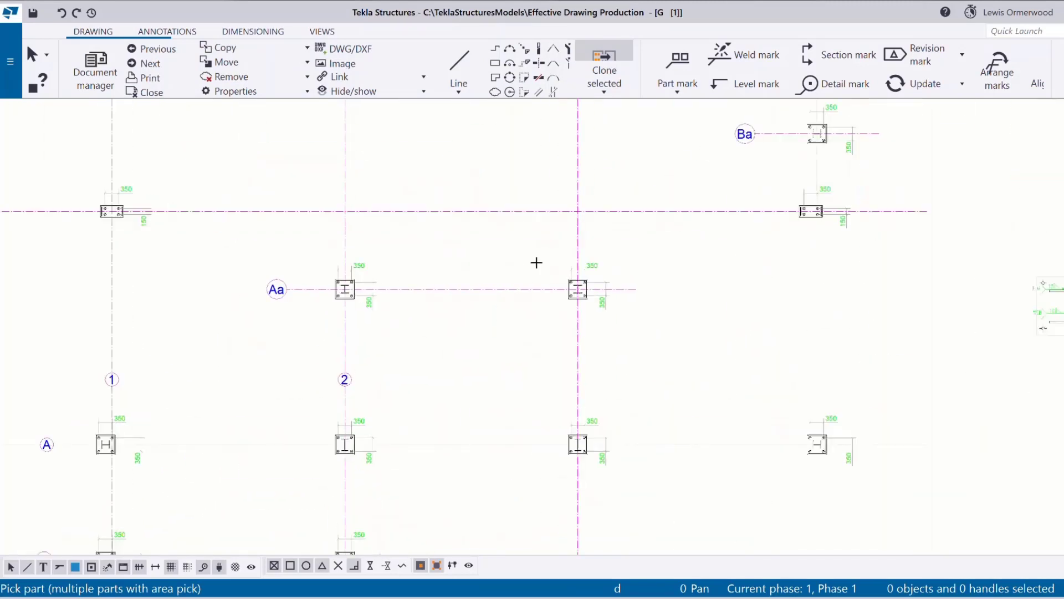
scroll(591, 478, "down", 5)
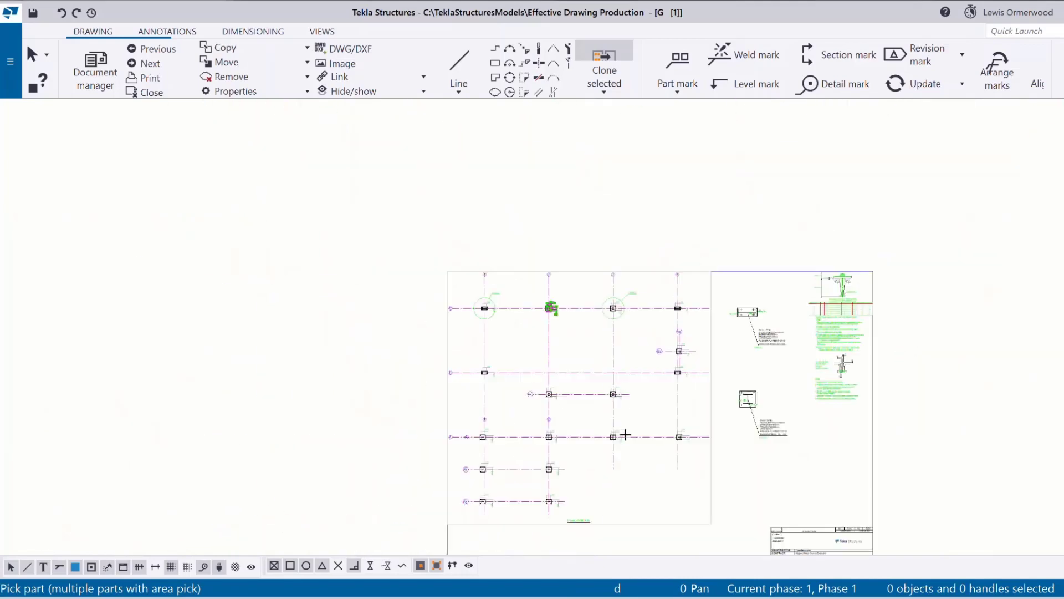
scroll(638, 302, "up", 3)
right_click(539, 348)
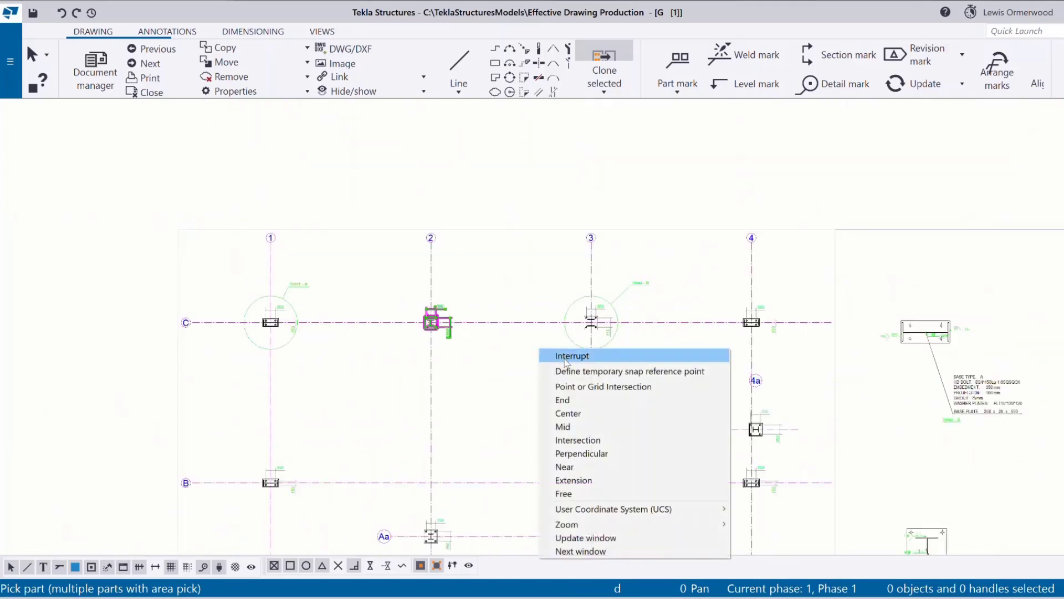
left_click(565, 357)
Inspect the cloned horizontal and vertical 350 dimensions on the grid A and Aa base plates.
scroll(458, 221, "down", 3)
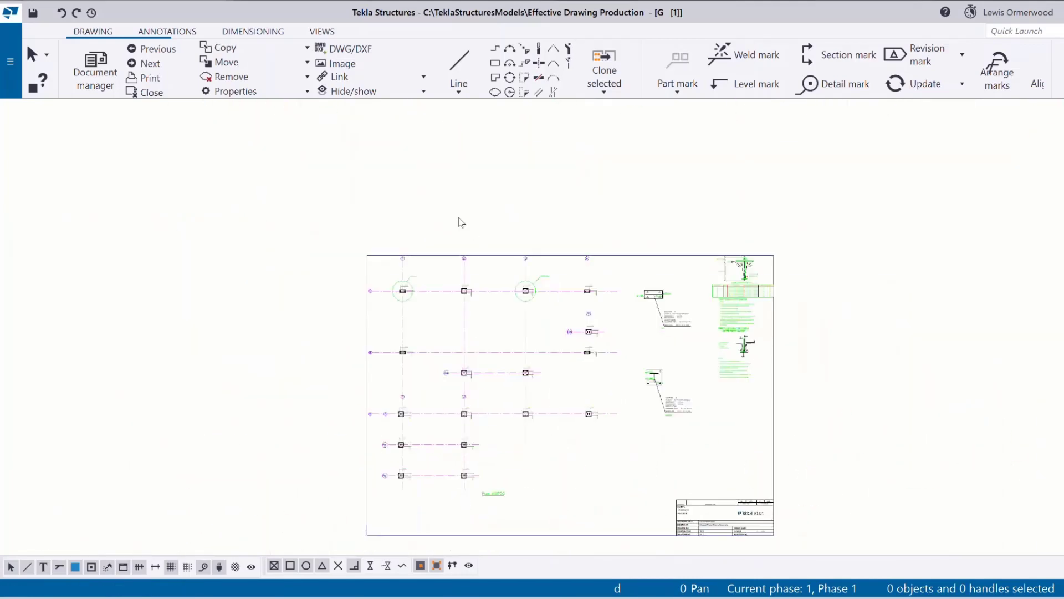
scroll(421, 210, "up", 4)
scroll(441, 170, "down", 5)
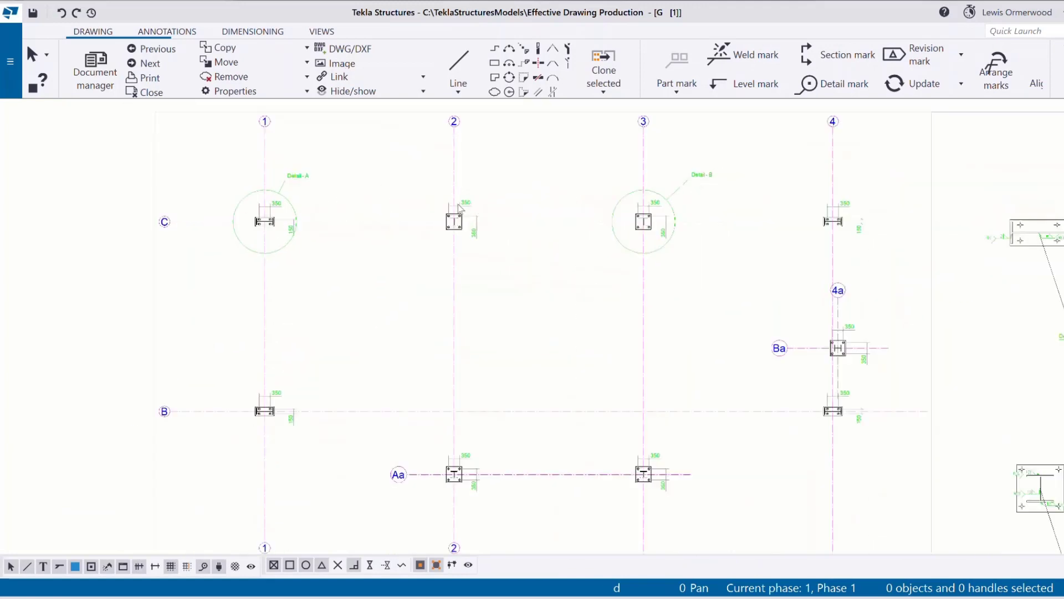
scroll(347, 399, "up", 7)
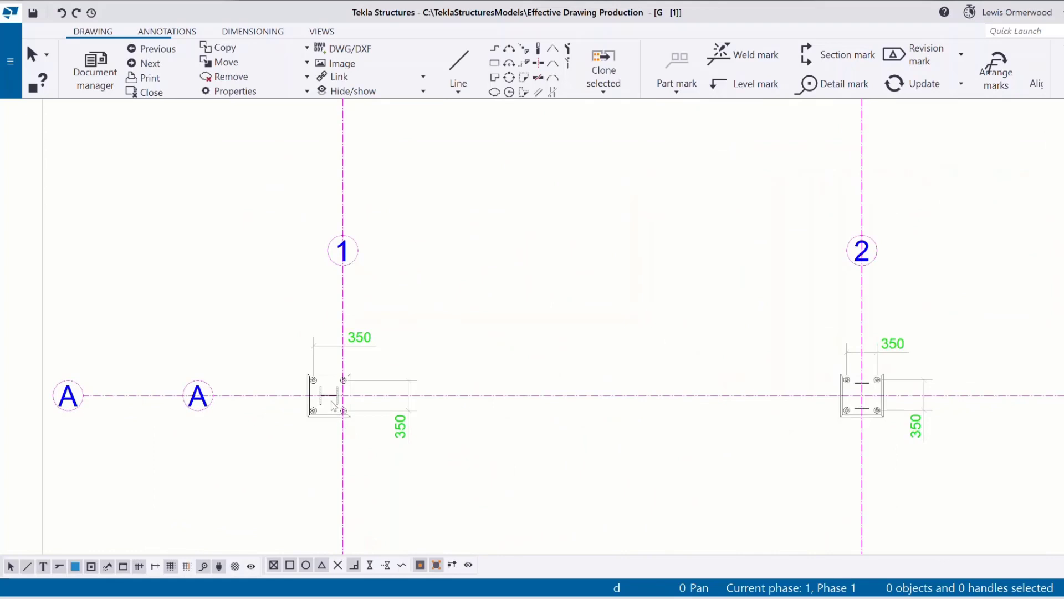
scroll(333, 405, "down", 5)
scroll(519, 351, "up", 4)
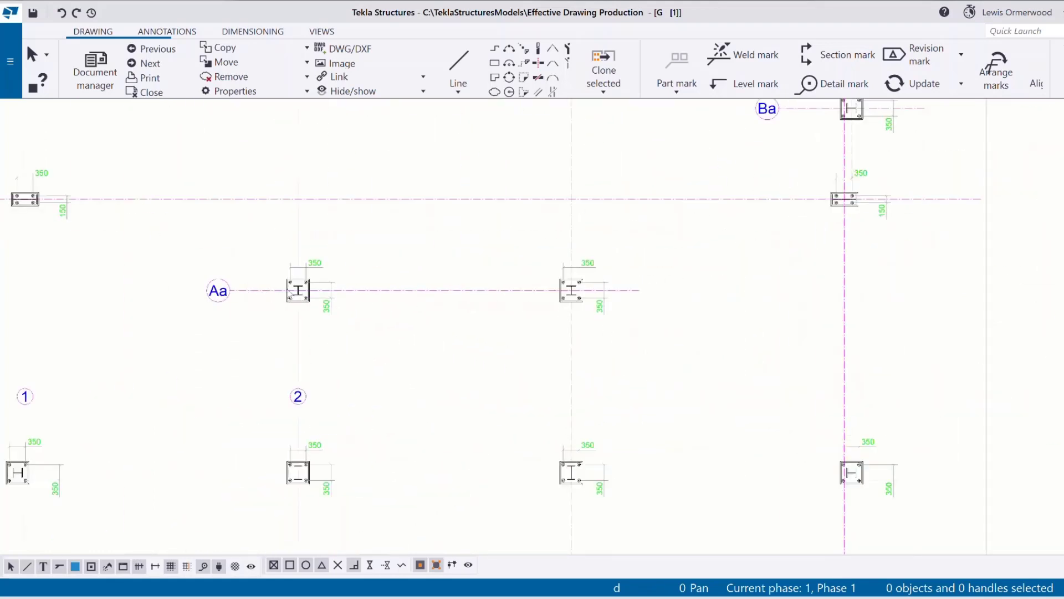
scroll(414, 362, "down", 5)
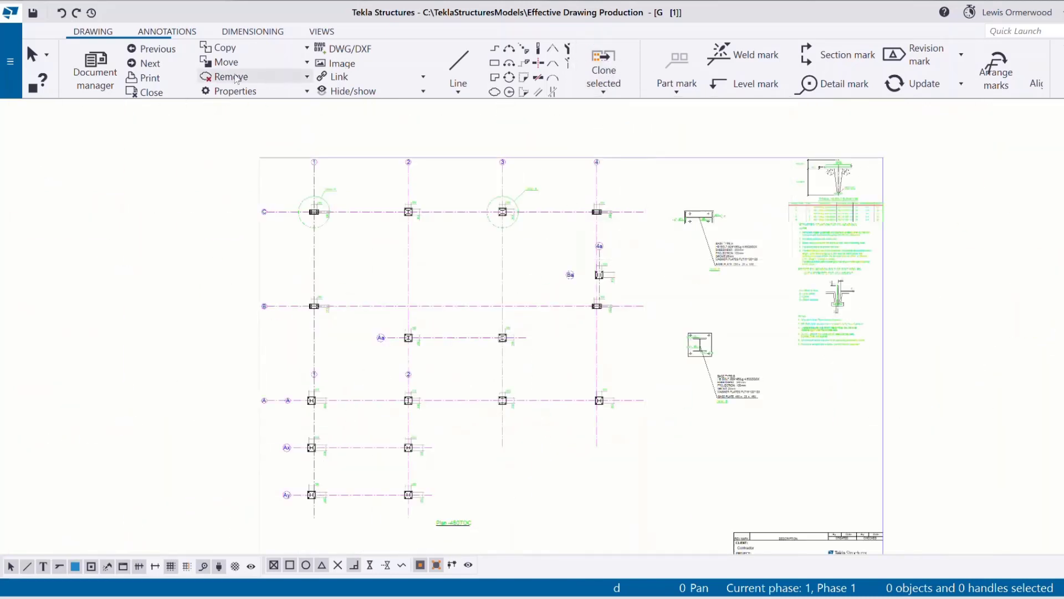
left_click(219, 31)
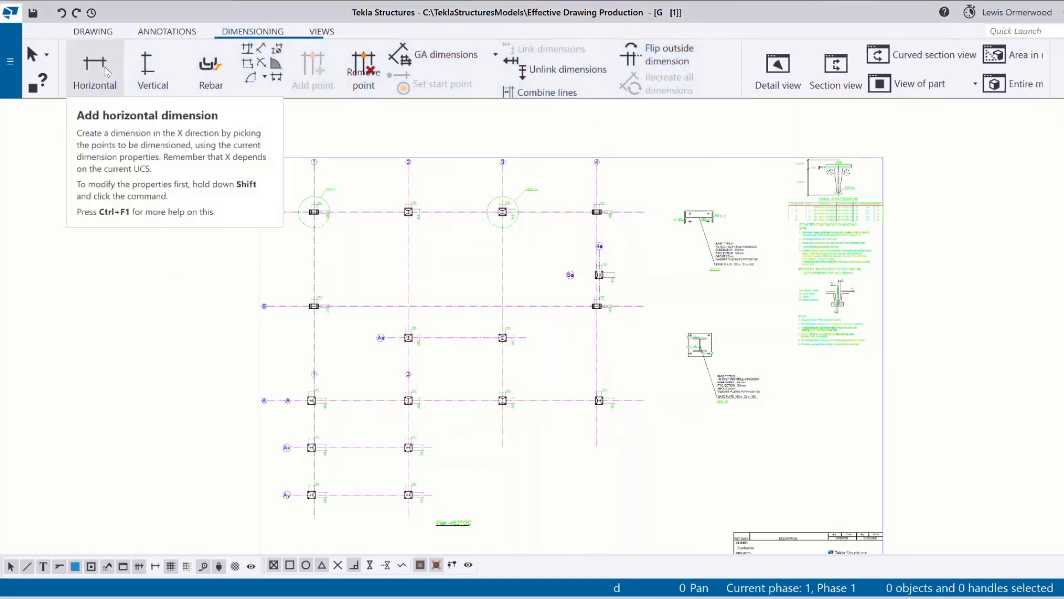
Place a horizontal 160 dimension from column centre to plate edge below the A/1 base plate.
left_click(95, 66)
scroll(312, 422, "up", 4)
scroll(326, 349, "up", 5)
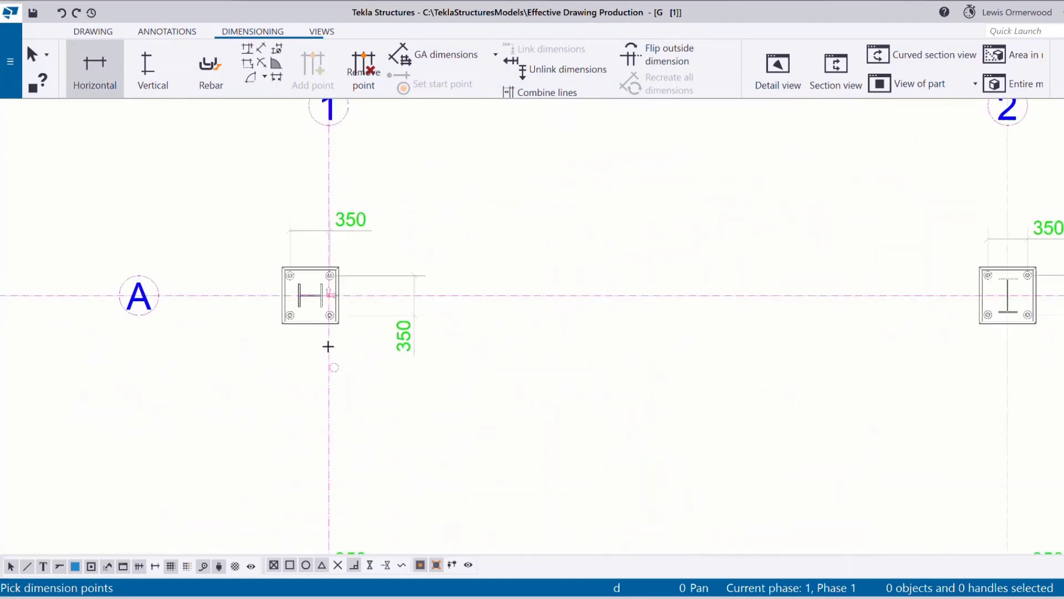
left_click(308, 292)
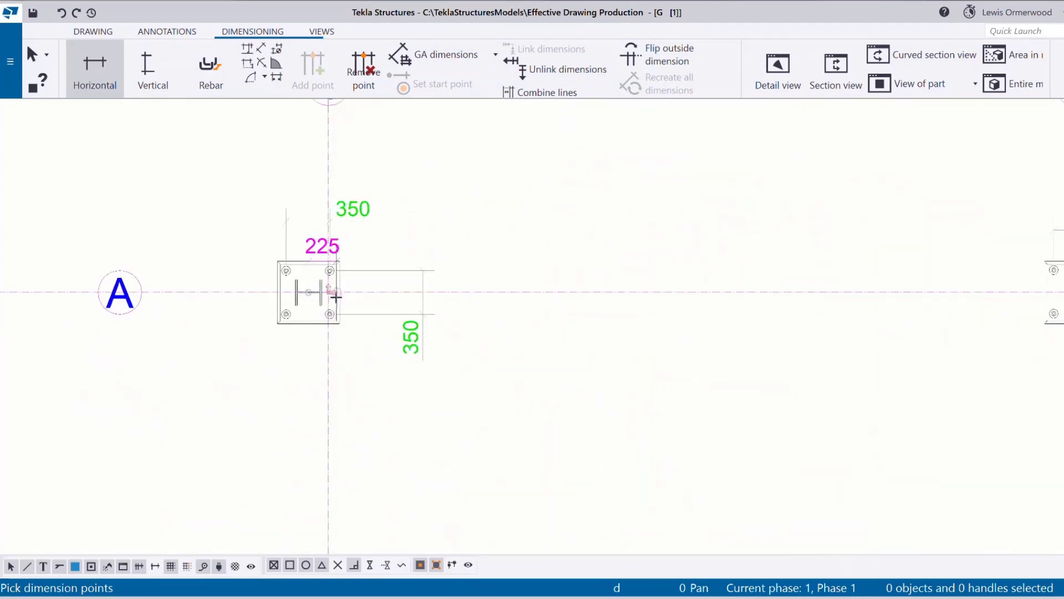
left_click(328, 291)
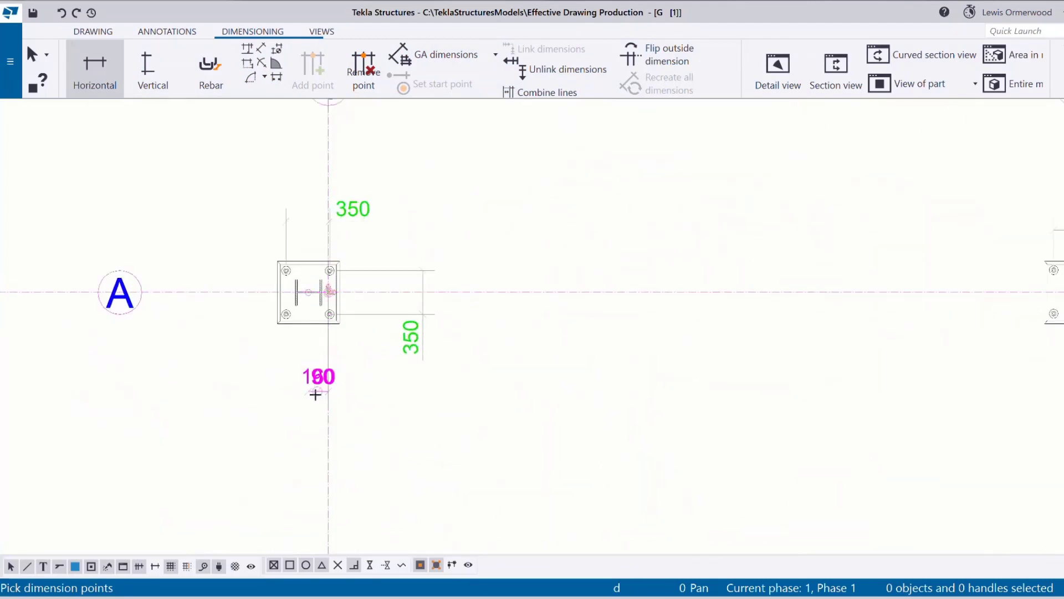
scroll(307, 395, "down", 4)
left_click(311, 408)
right_click(367, 339)
left_click(399, 344)
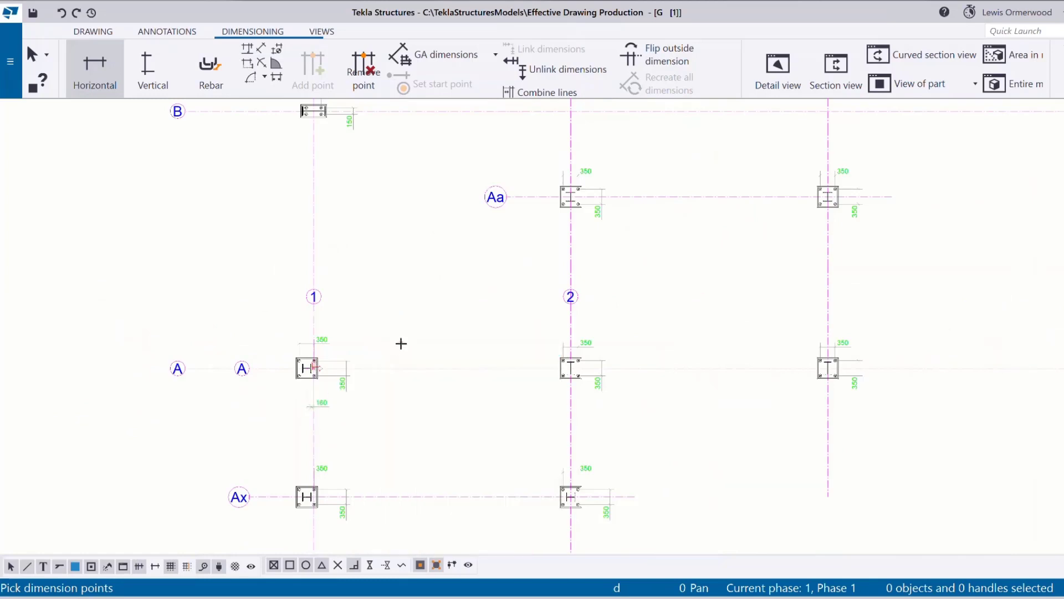
left_click(328, 408)
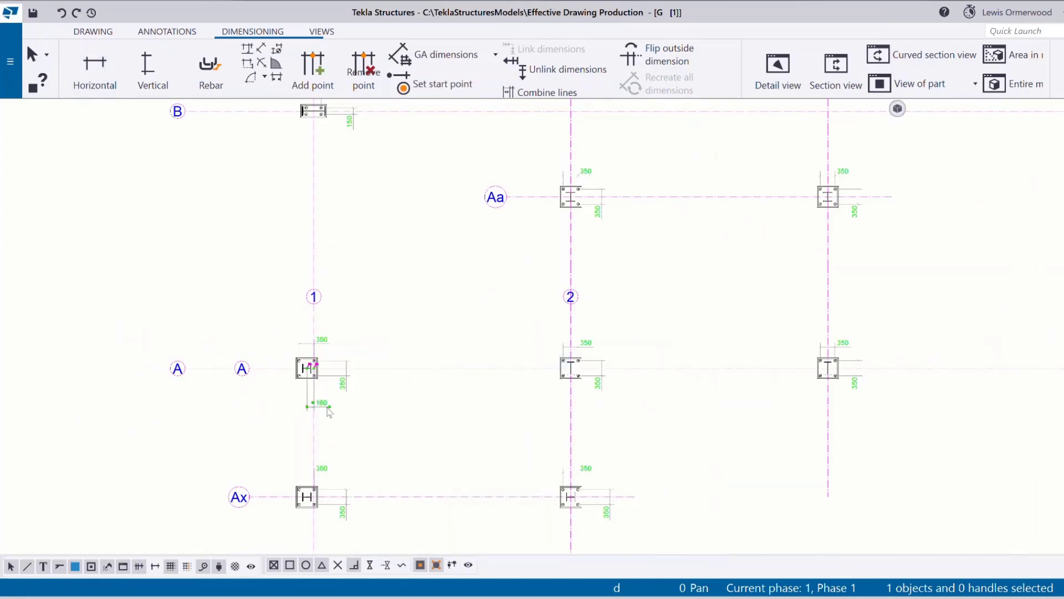
scroll(254, 360, "down", 1)
scroll(220, 339, "down", 3)
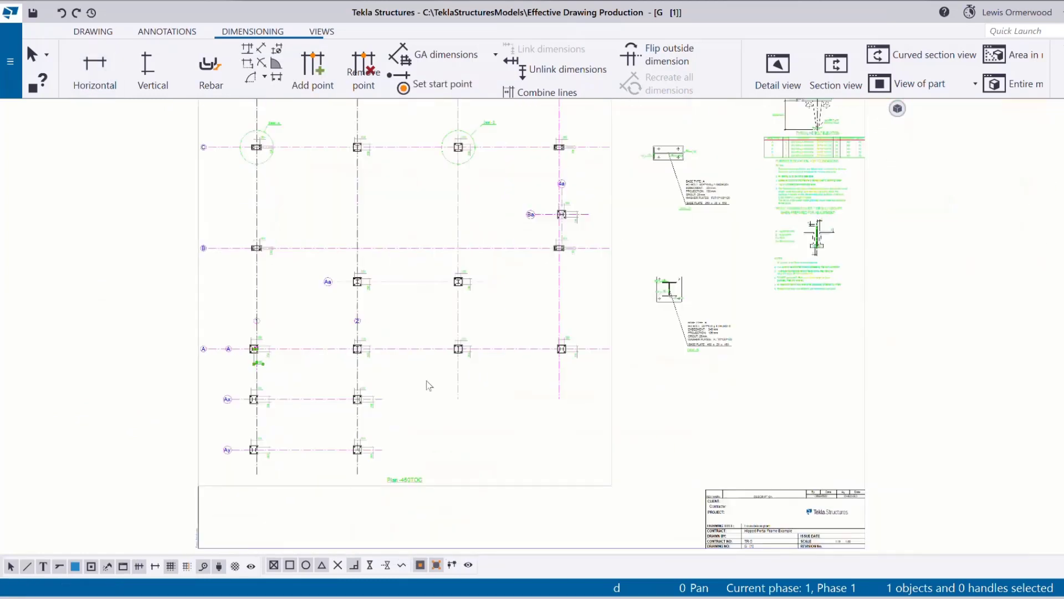
left_click(503, 414)
left_click(93, 31)
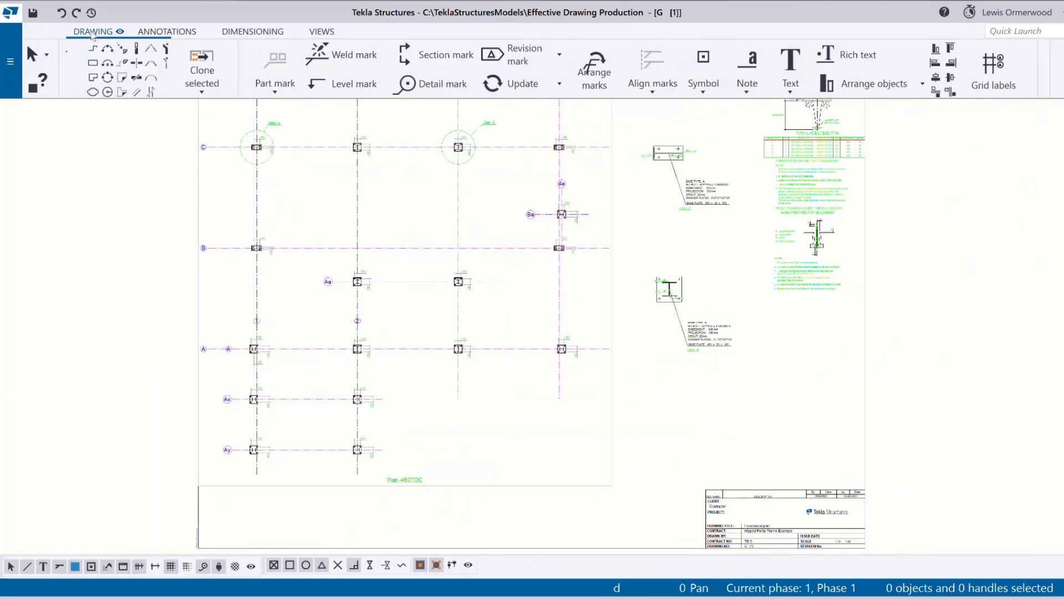
Start Select and clone to current and pick the A/1 160 dimension as source.
left_click(603, 81)
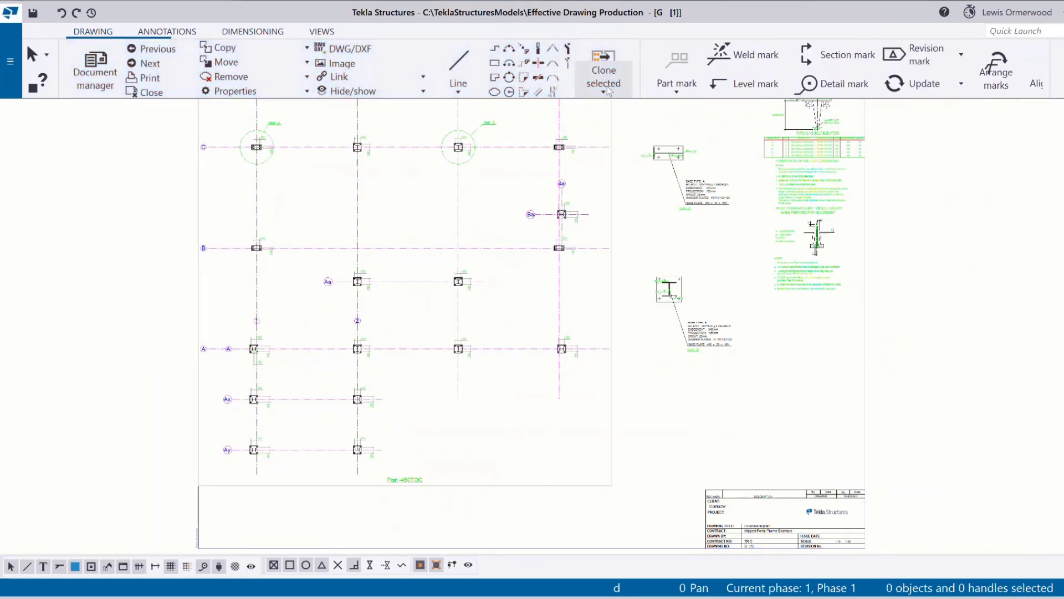
left_click(629, 114)
scroll(241, 385, "up", 2)
scroll(249, 364, "up", 3)
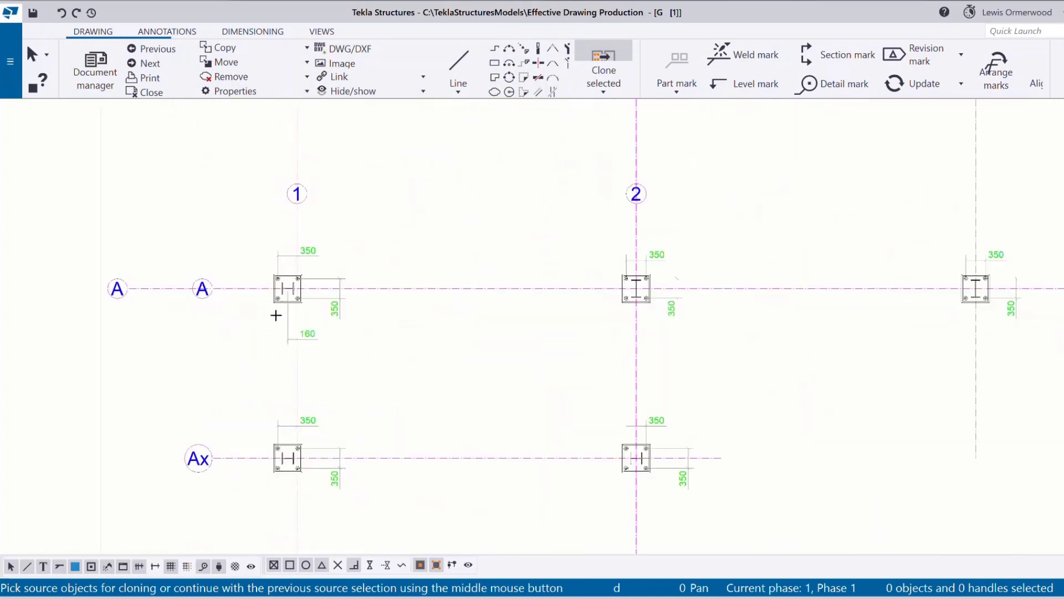
left_click_drag(276, 296, 319, 352)
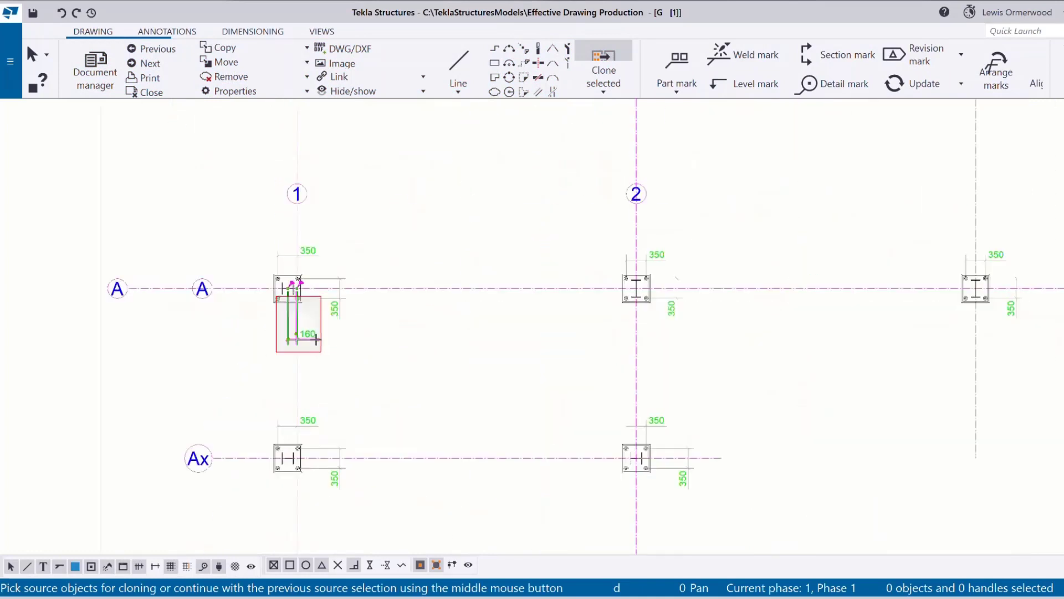
scroll(234, 314, "down", 5)
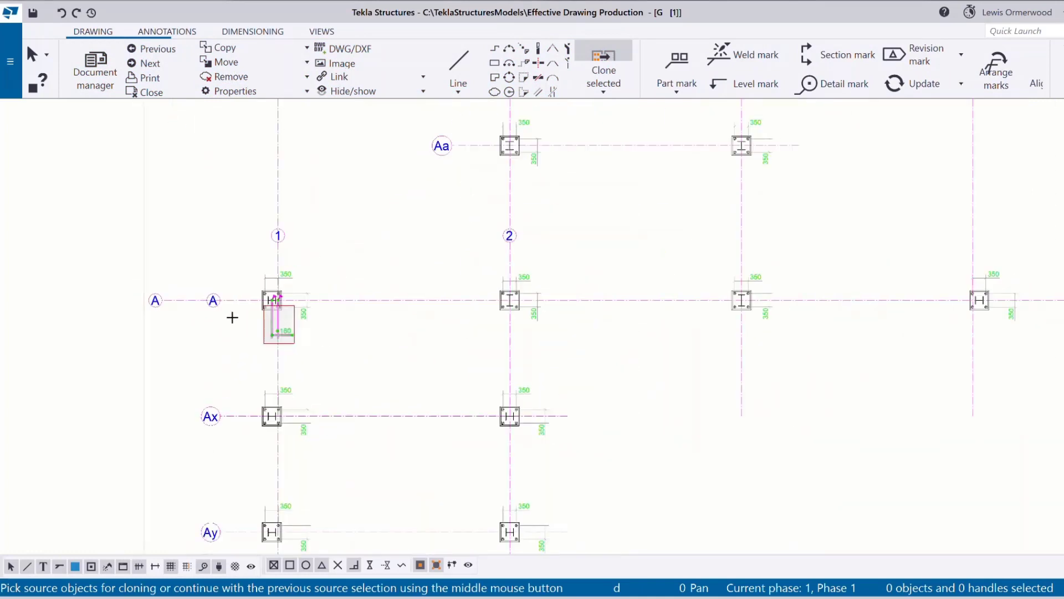
middle_click(308, 305)
Area-select the plan's base-plate columns as targets, end cloning and review the copies.
scroll(316, 416, "down", 5)
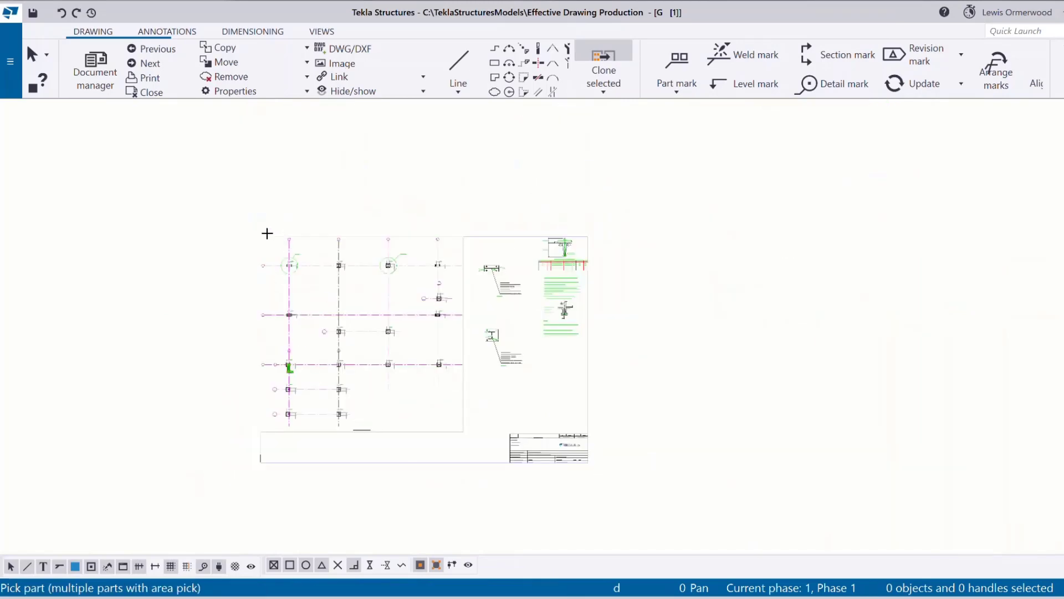
mouse_move(240, 224)
left_mouse_down()
mouse_move(478, 510)
mouse_move(461, 437)
mouse_move(471, 444)
left_mouse_up()
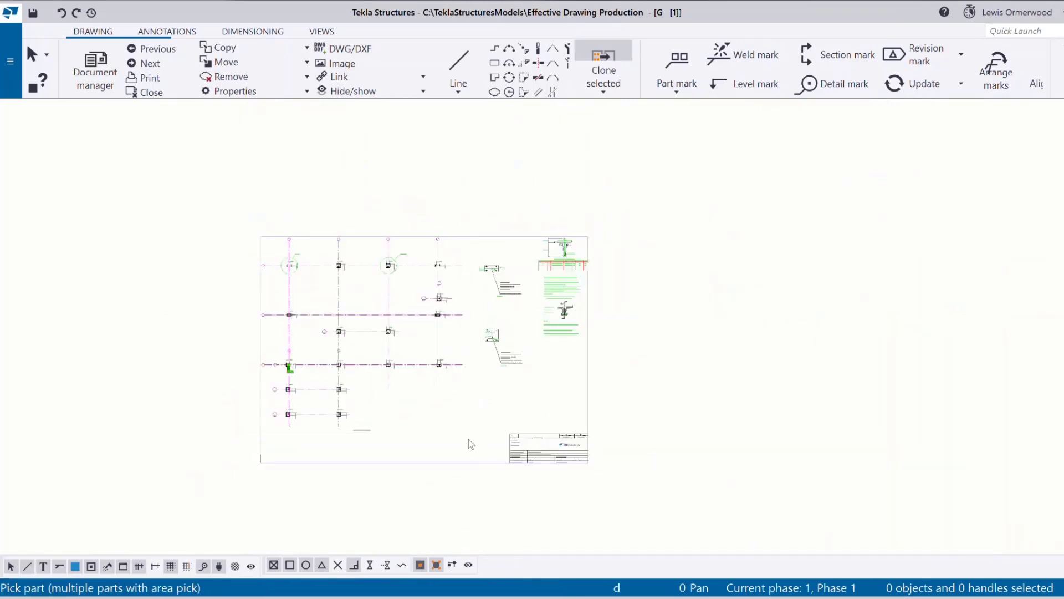
scroll(316, 397, "up", 8)
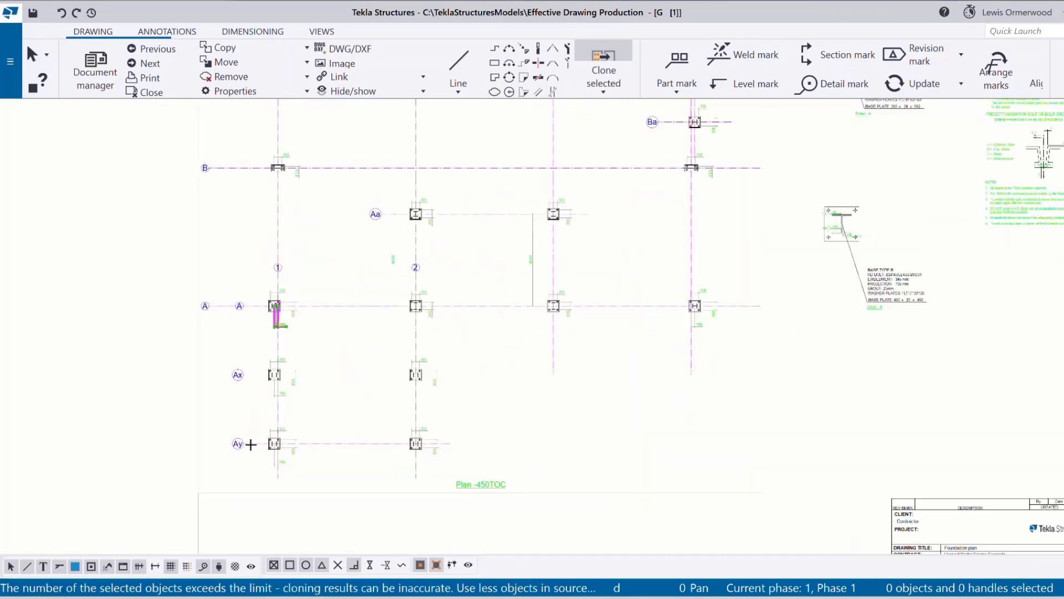
right_click(321, 316)
scroll(314, 353, "up", 2)
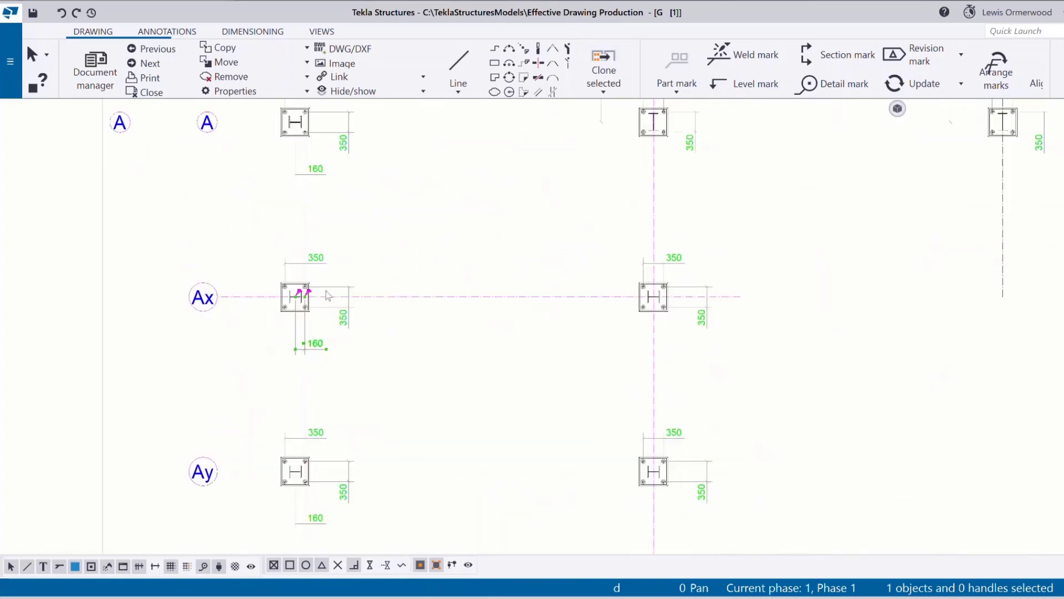
scroll(328, 295, "down", 3)
scroll(333, 449, "up", 3)
scroll(310, 427, "down", 3)
scroll(502, 399, "up", 1)
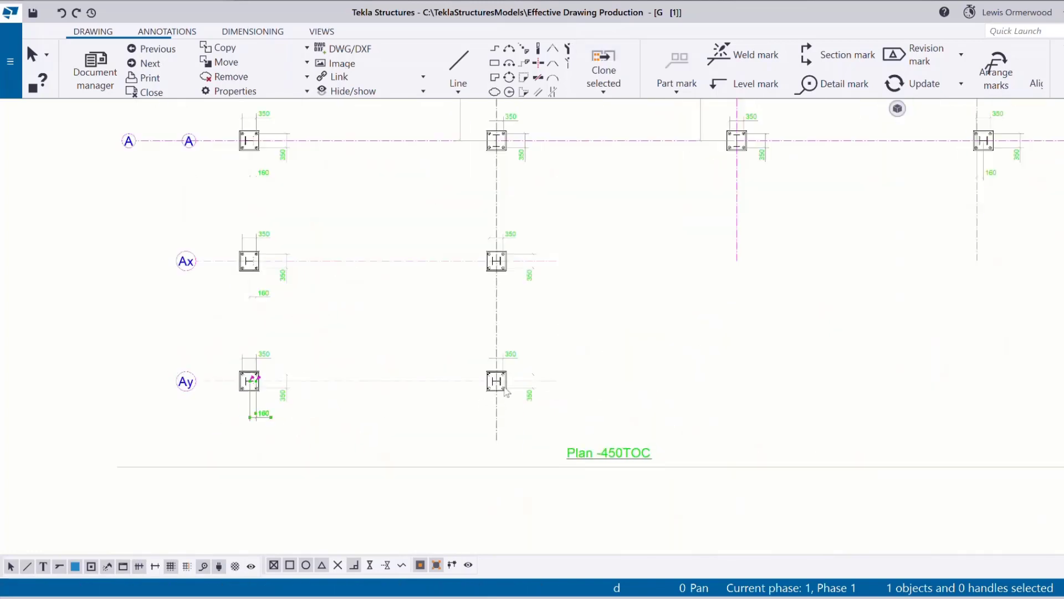
scroll(506, 392, "down", 3)
scroll(738, 268, "up", 4)
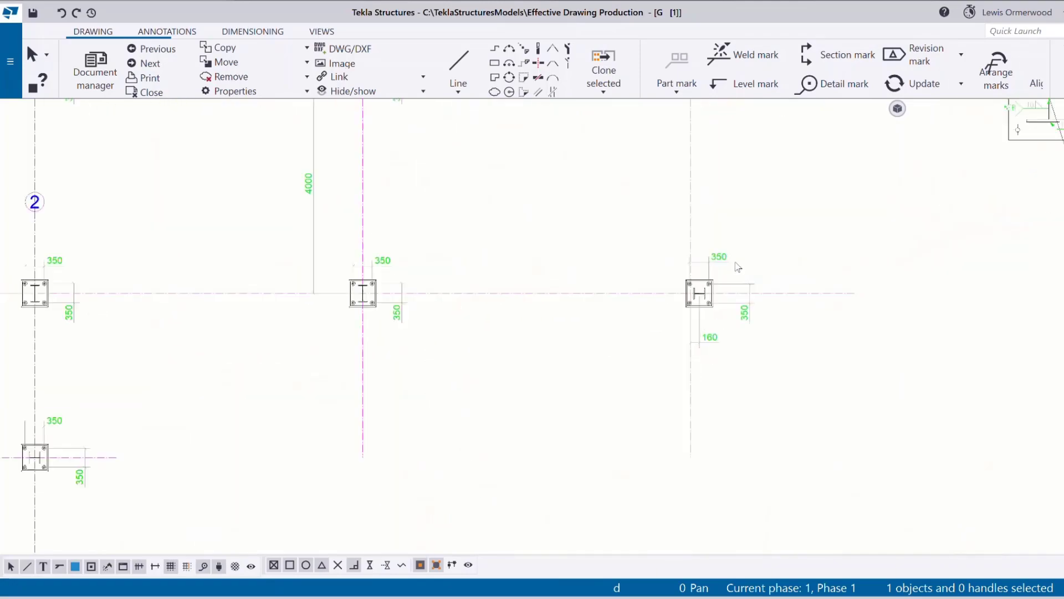
scroll(739, 267, "down", 5)
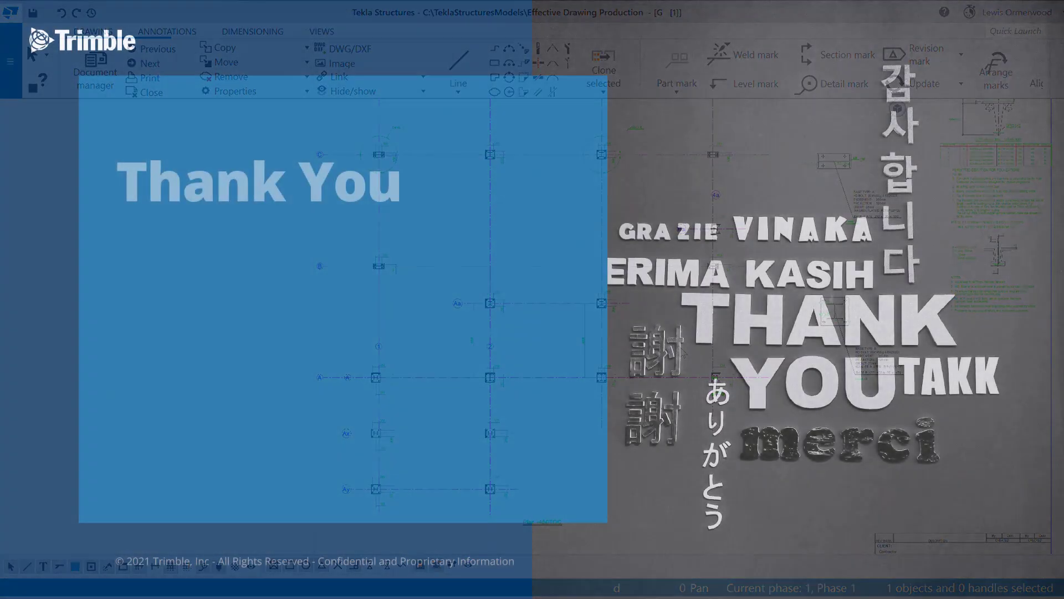